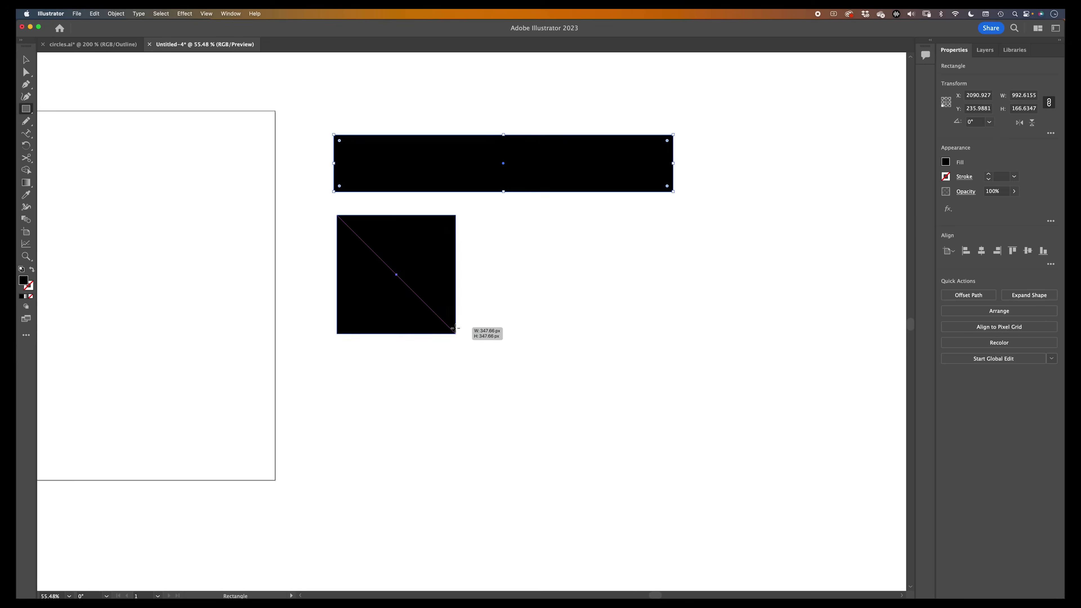
Beside the artboard, draw a square about 348 px wide, a small rectangle, an ellipse, a circle about 319 px wide and a many-pointed star
{"action": "left_click", "coordinate": [485, 330]}
{"action": "key", "text": "Return"}
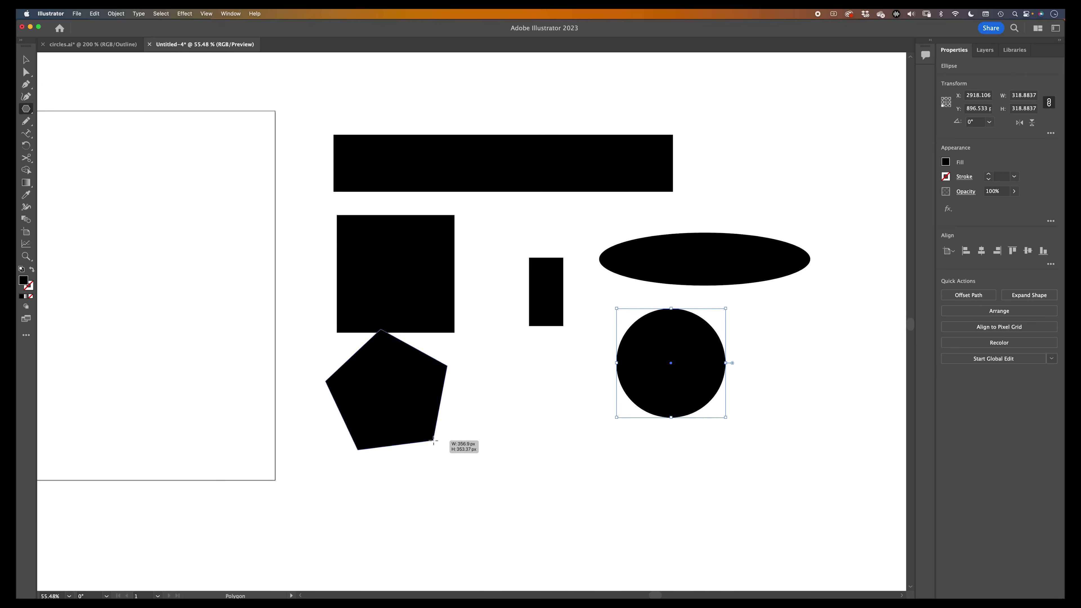
{"action": "left_click_drag", "start_coordinate": [448, 442], "coordinate": [429, 440]}
{"action": "key", "text": "Down"}
{"action": "key", "text": "Down"}
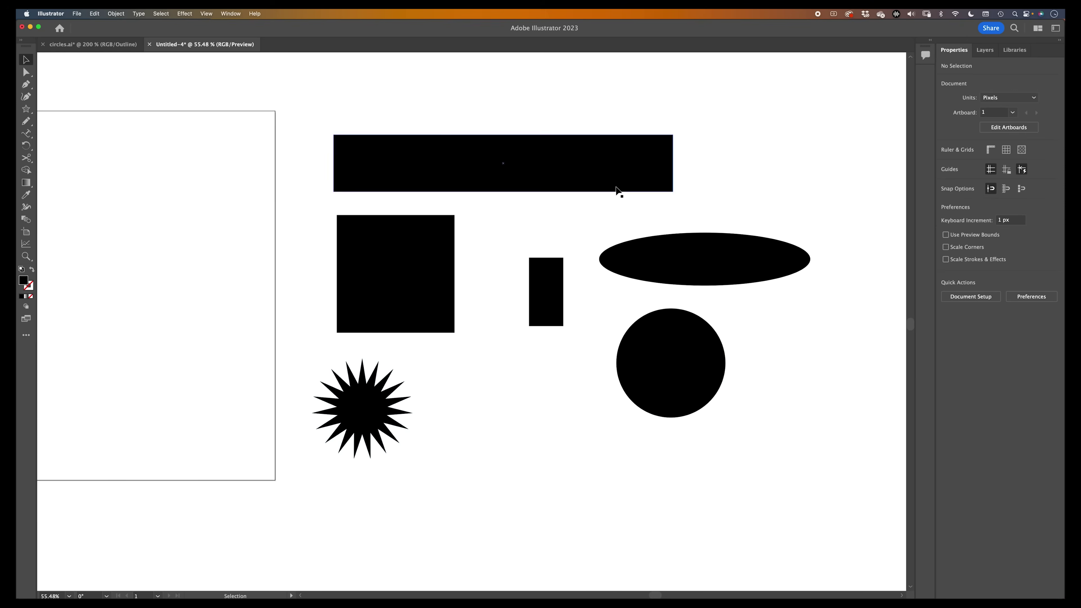
{"action": "left_click", "coordinate": [464, 332]}
{"action": "left_click", "coordinate": [946, 162]}
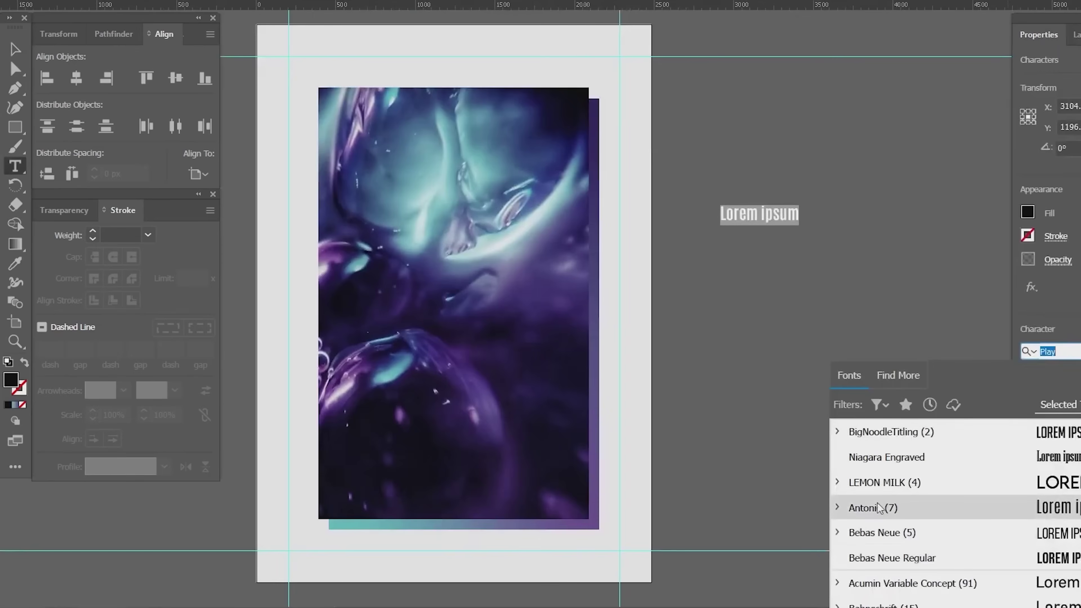
{"action": "key", "text": "Return"}
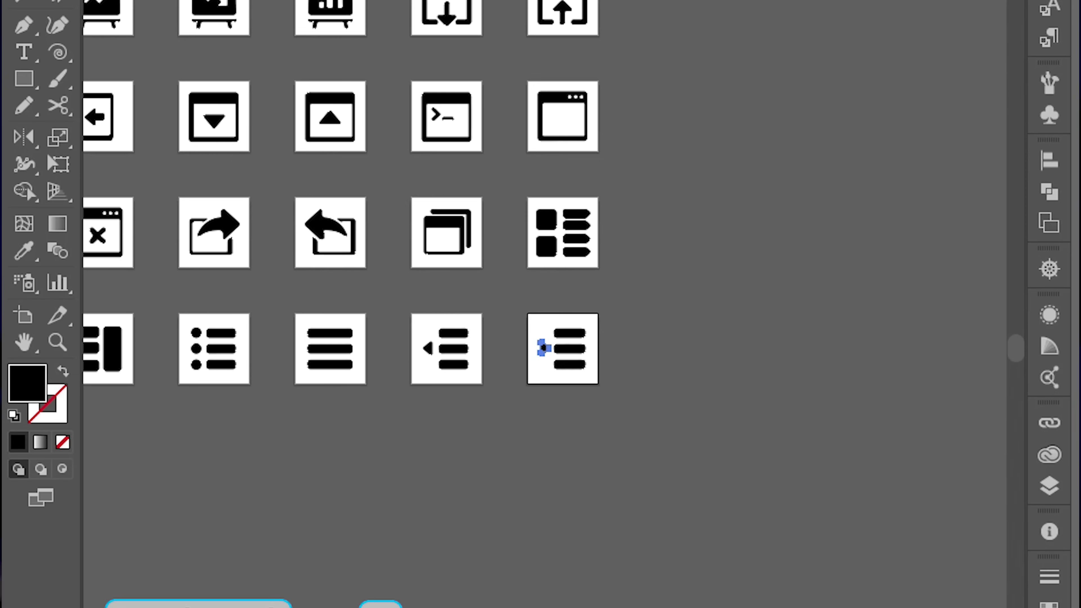
{"action": "scroll", "coordinate": [543, 347], "scroll_direction": "up", "scroll_amount": 5}
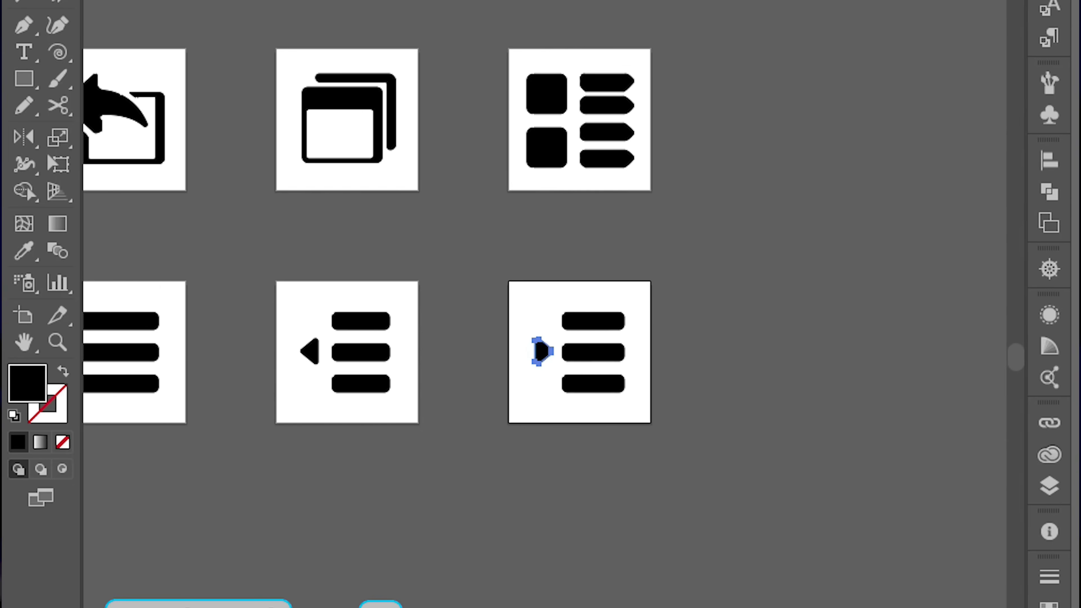
{"action": "scroll", "coordinate": [545, 347], "scroll_direction": "up", "scroll_amount": 8}
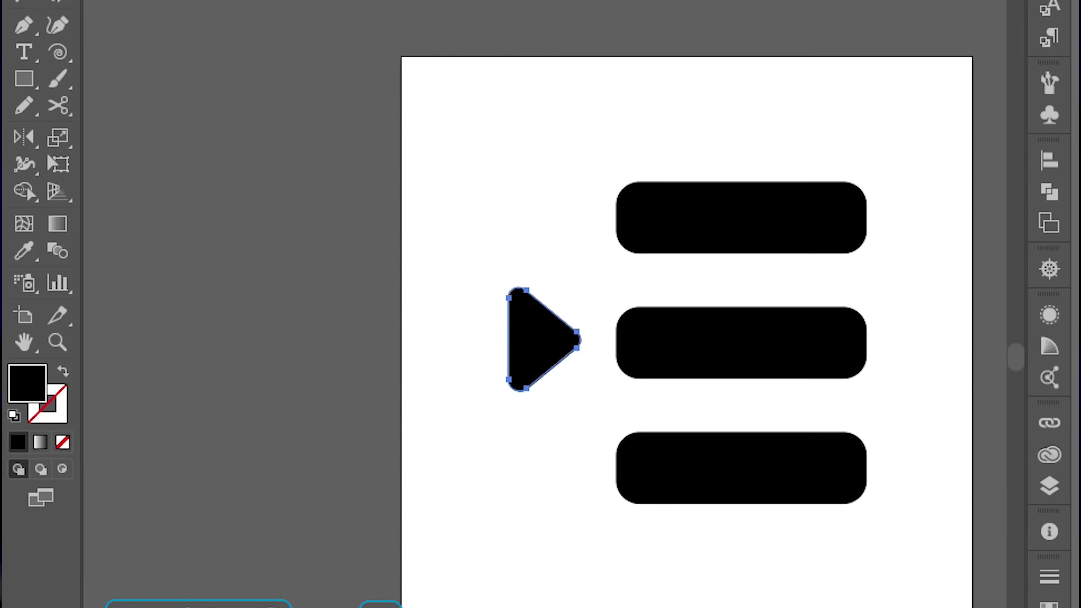
{"action": "scroll", "coordinate": [545, 347], "scroll_direction": "up", "scroll_amount": 6}
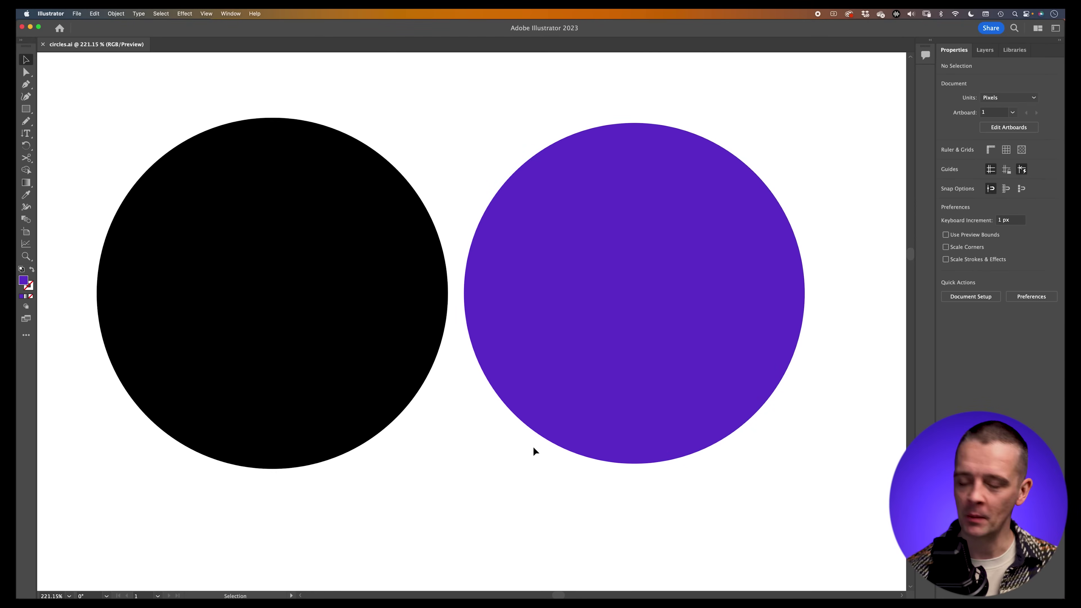
Examine the edge of the black circle at very high magnification
{"action": "key", "text": "z"}
{"action": "left_click_drag", "start_coordinate": [439, 362], "coordinate": [416, 369]}
{"action": "left_click_drag", "start_coordinate": [92, 181], "coordinate": [440, 246]}
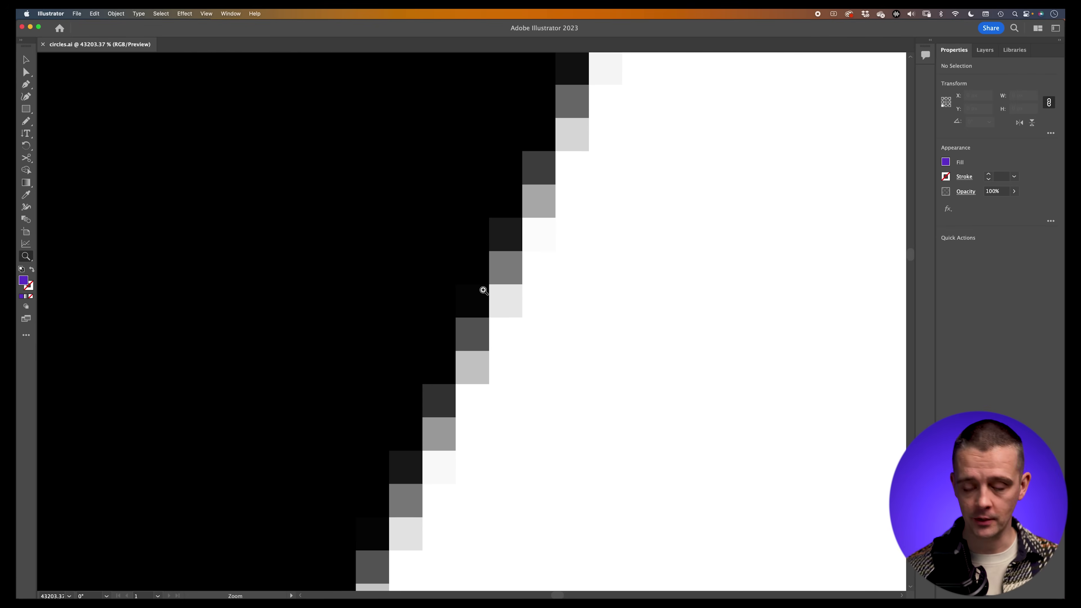
Compare the facing edges of the black and purple circles at high magnification, ending with both circles in view
{"action": "key", "text": "super+minus"}
{"action": "key", "text": "super+minus"}
{"action": "key", "text": "super+minus"}
{"action": "key", "text": "super+minus"}
{"action": "key", "text": "super+minus"}
{"action": "key", "text": "super+minus"}
{"action": "key", "text": "super+minus"}
{"action": "key", "text": "super+minus"}
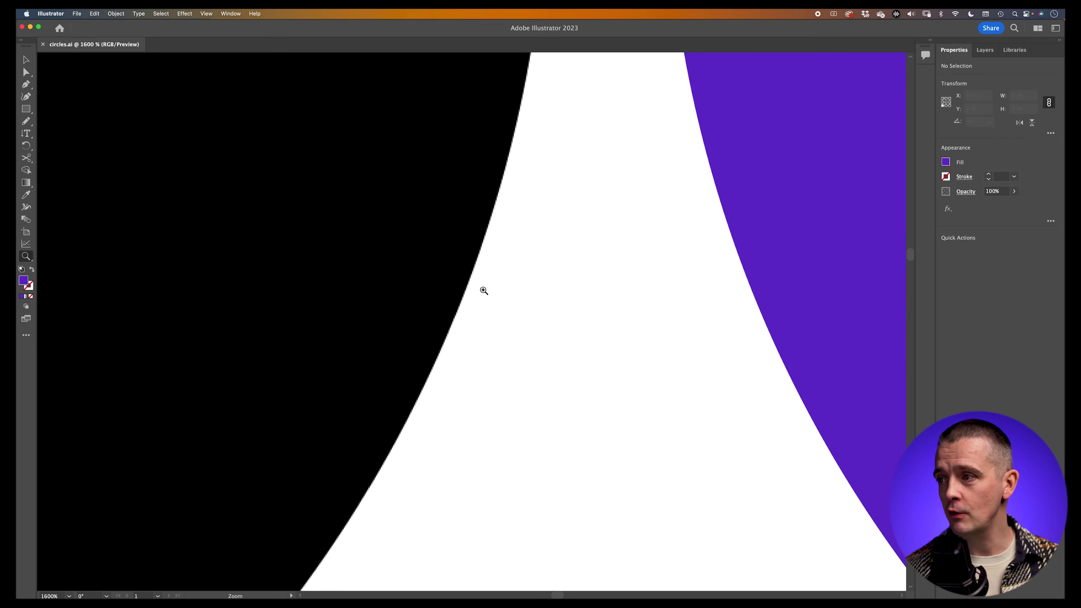
{"action": "left_click_drag", "start_coordinate": [757, 392], "coordinate": [860, 358]}
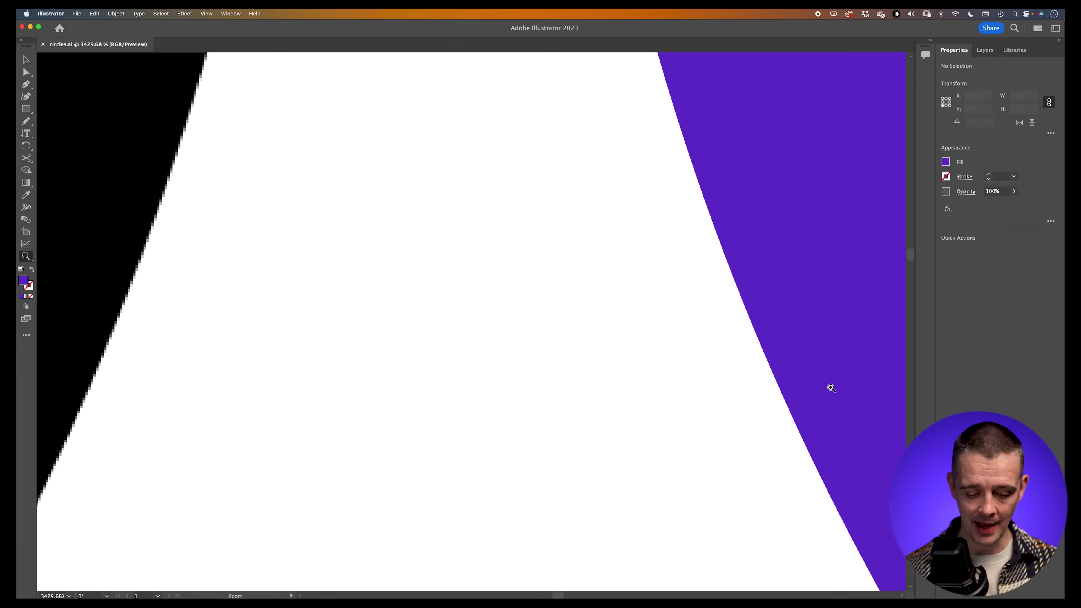
{"action": "key", "text": "super+0"}
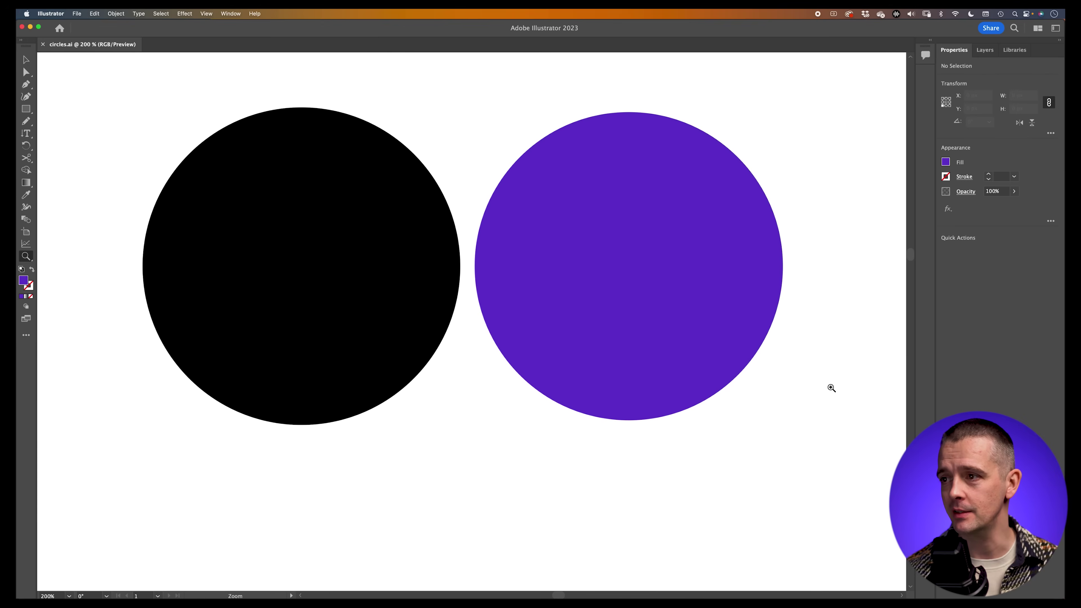
Show the artwork in outline mode and select the top anchor point of the vector circle
{"action": "key", "text": "super+y"}
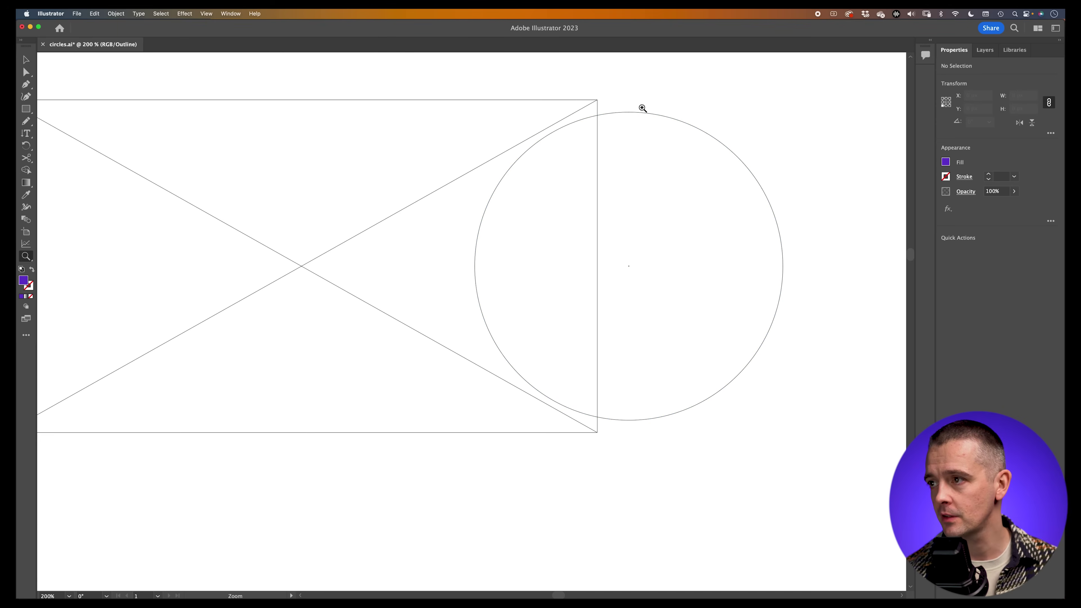
{"action": "key", "text": "a"}
{"action": "left_click", "coordinate": [628, 112]}
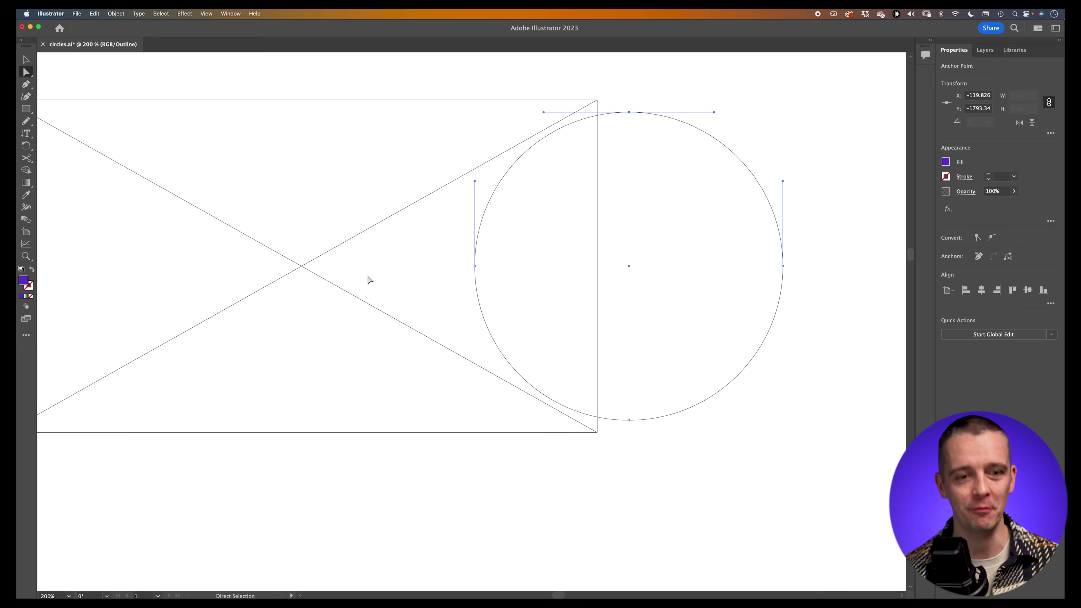
{"action": "key", "text": "v"}
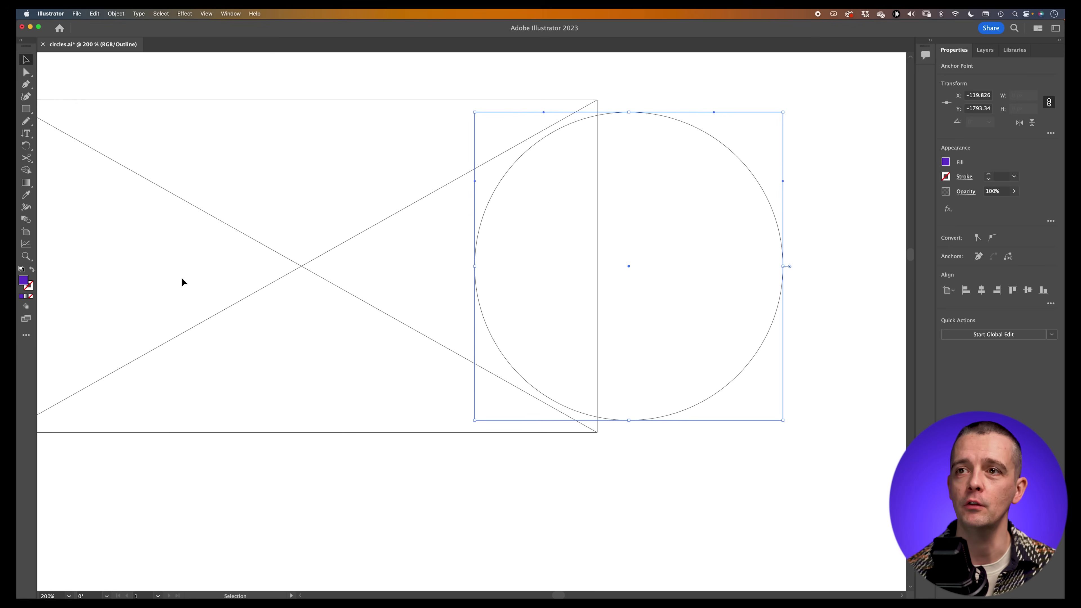
Review the Print and Film & Video presets, and create a new document from the Web-Large preset, 1920 x 1080 px
{"action": "left_click", "coordinate": [77, 13]}
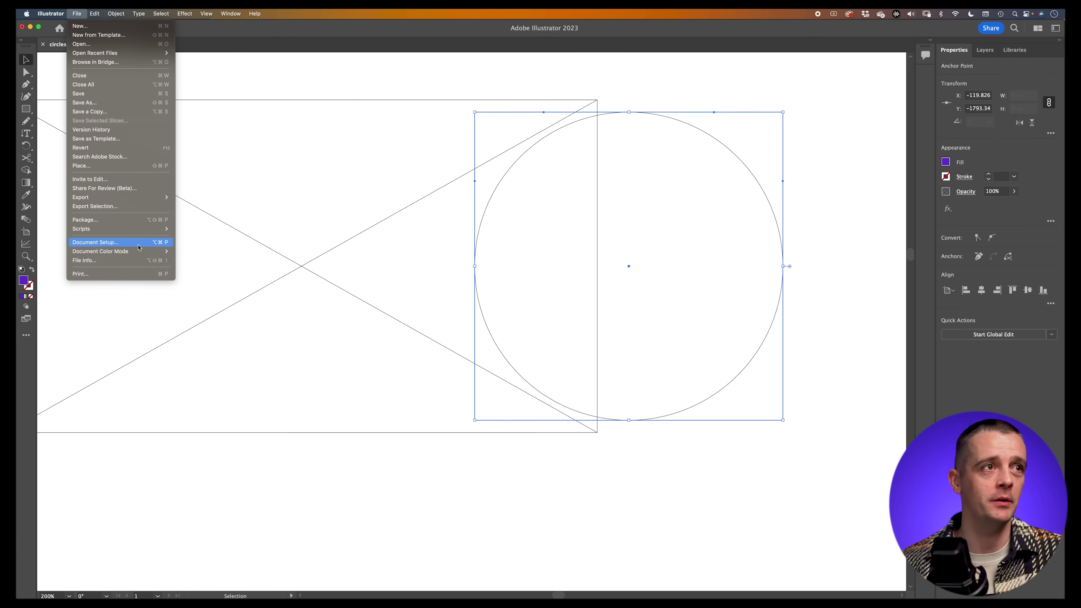
{"action": "left_click", "coordinate": [107, 29]}
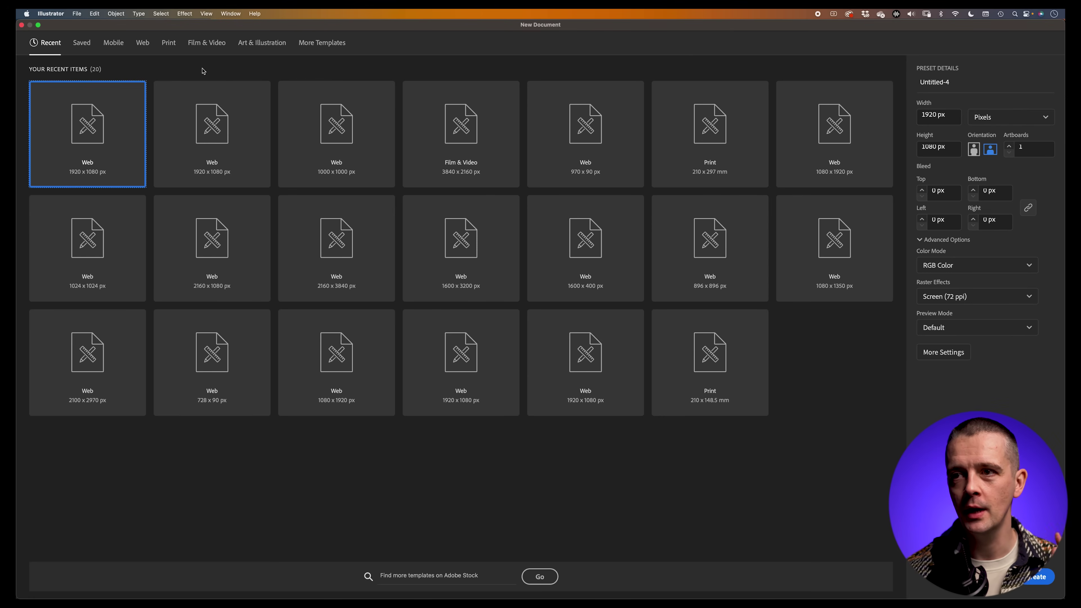
{"action": "left_click", "coordinate": [170, 43]}
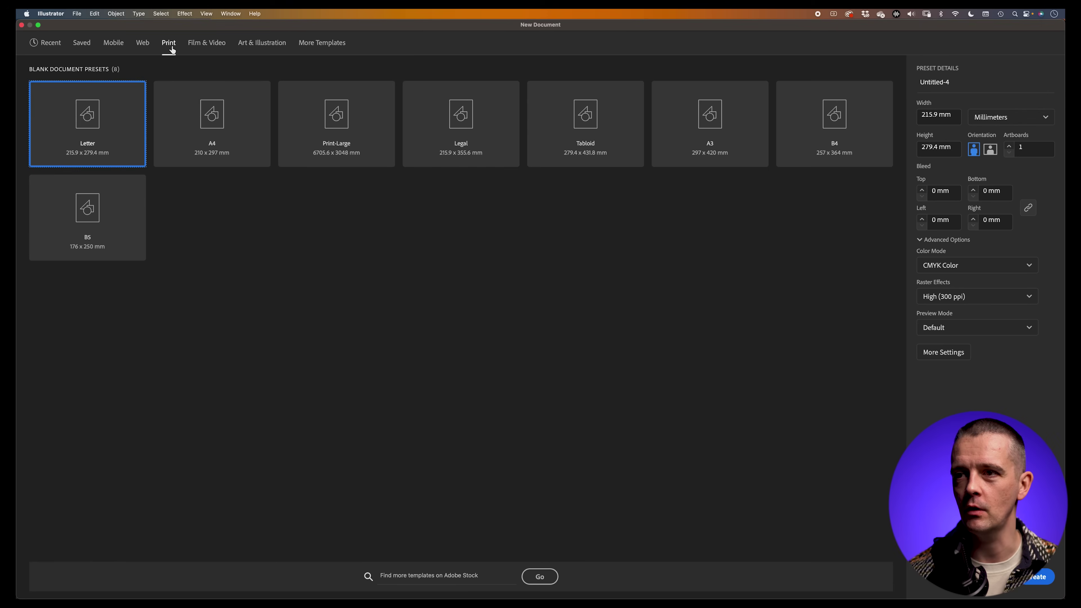
{"action": "left_click", "coordinate": [214, 48]}
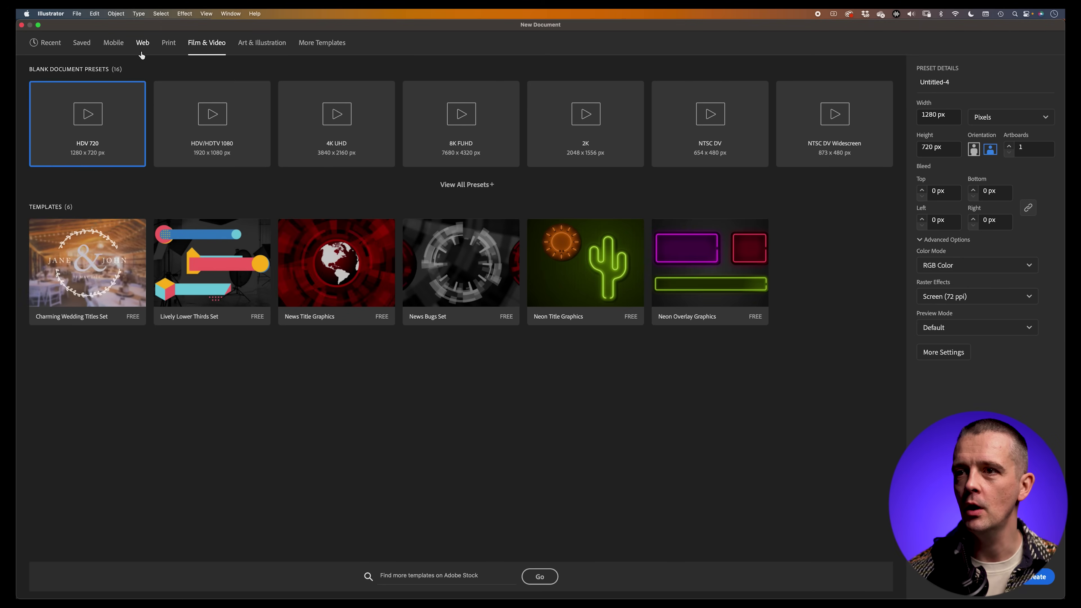
{"action": "left_click", "coordinate": [143, 46]}
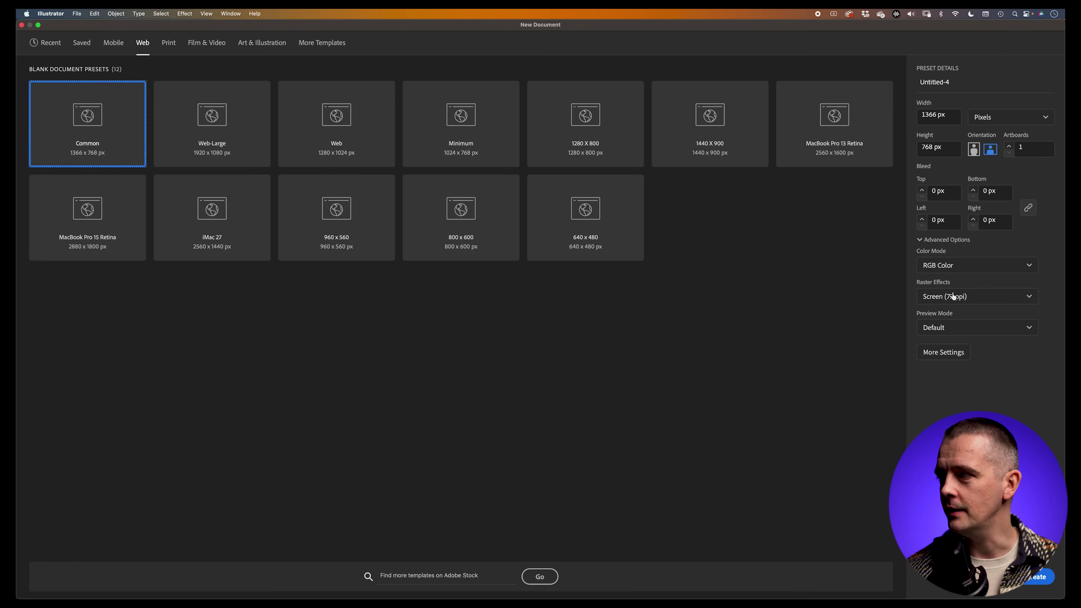
{"action": "left_click", "coordinate": [215, 122]}
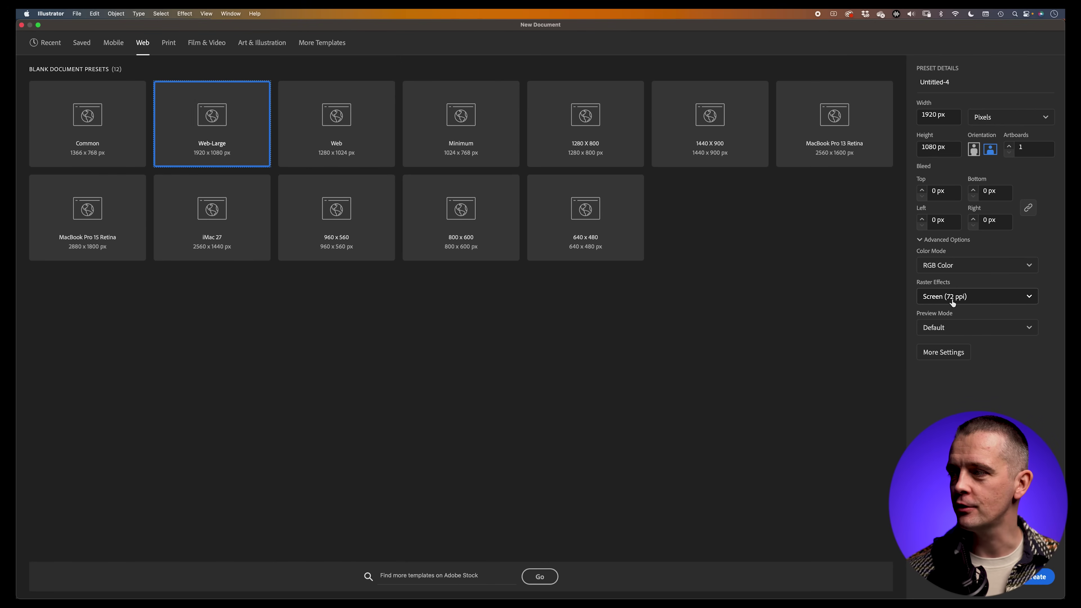
{"action": "left_click", "coordinate": [1037, 577]}
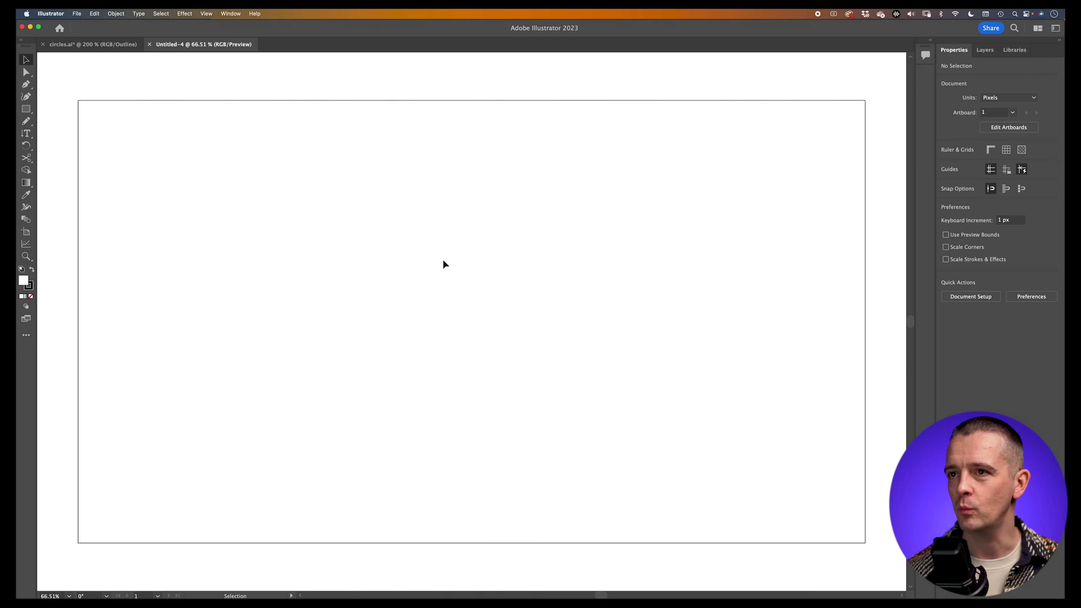
{"action": "left_click", "coordinate": [76, 13]}
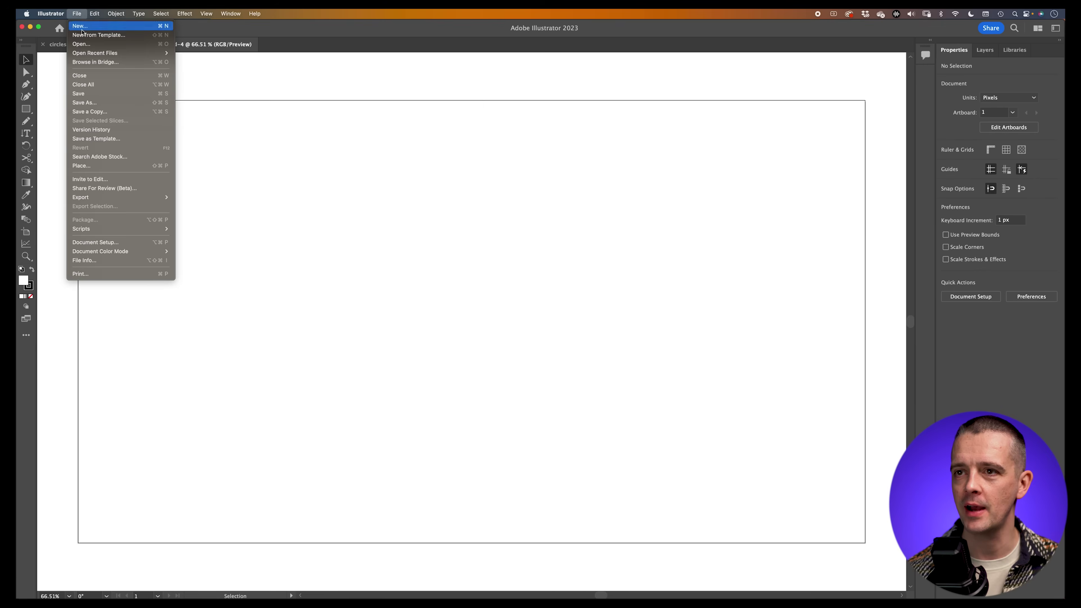
{"action": "left_click", "coordinate": [302, 236]}
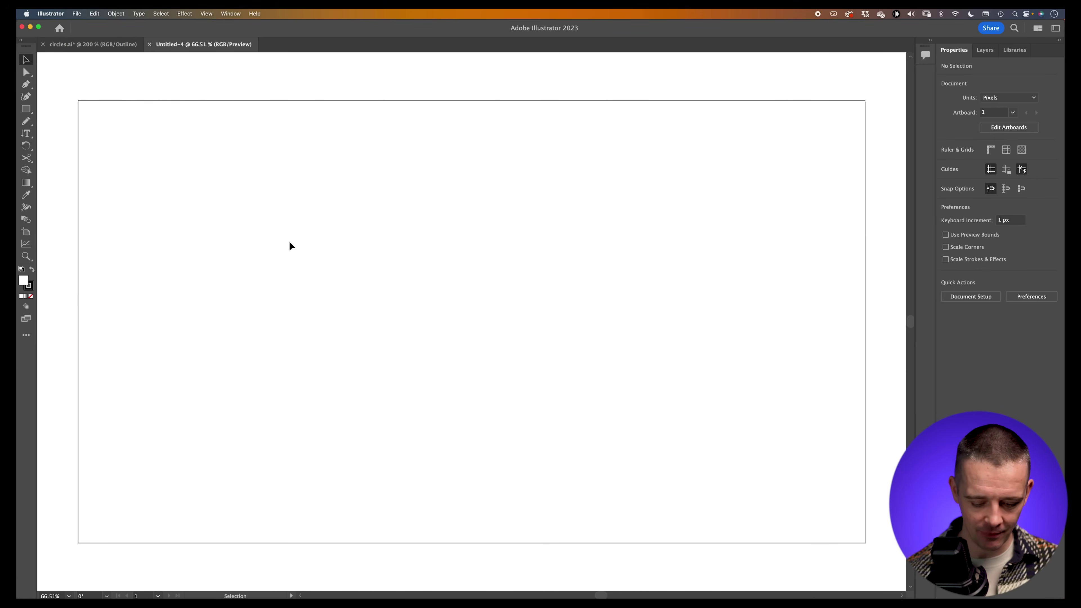
{"action": "key", "text": "super+minus"}
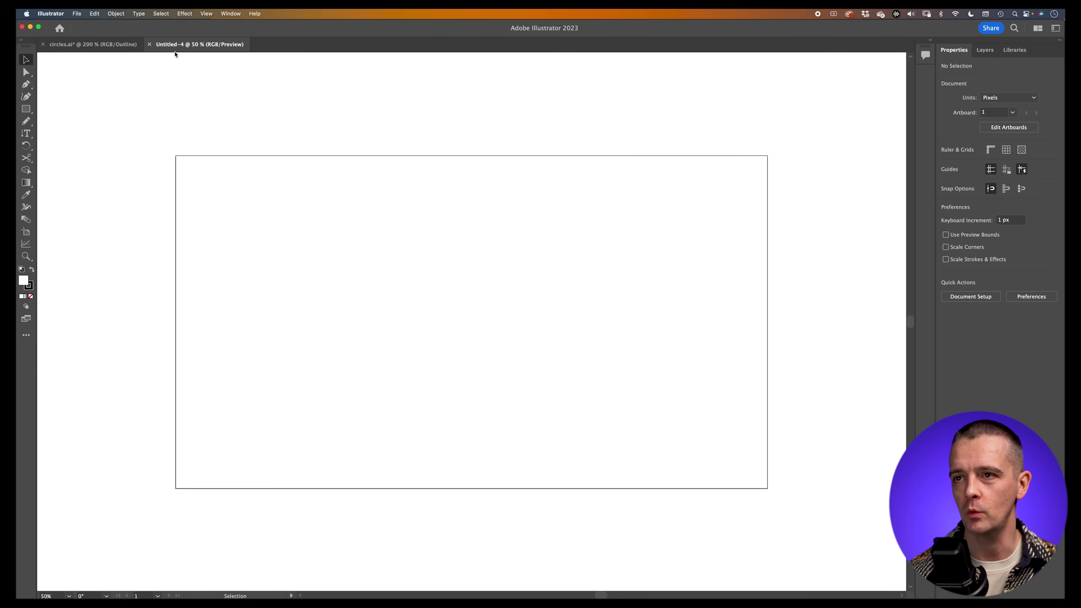
{"action": "left_click", "coordinate": [115, 45]}
{"action": "left_click", "coordinate": [187, 46]}
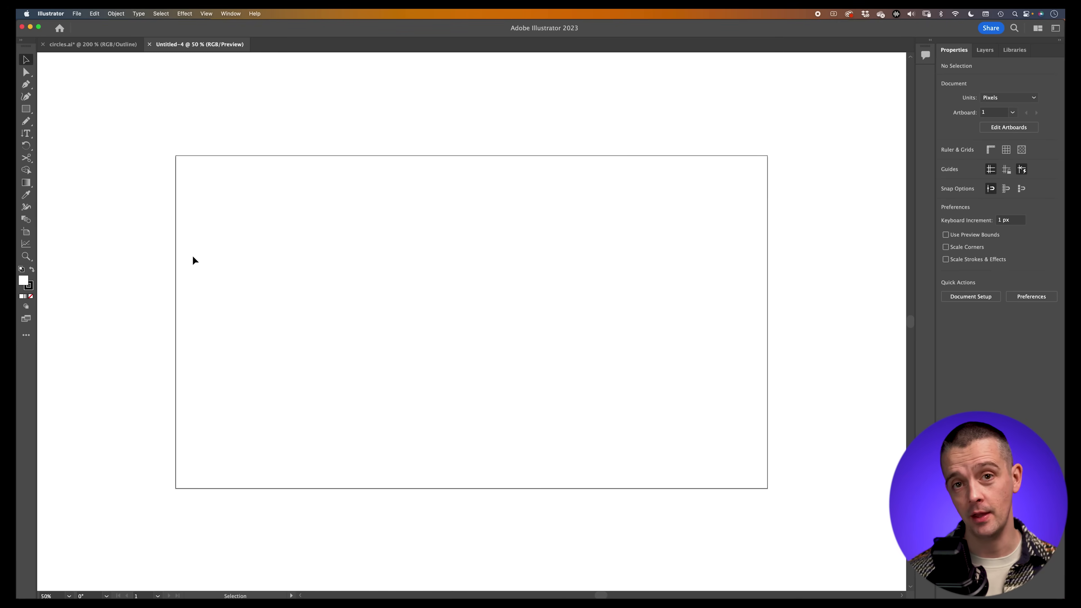
Try out the Typography workspace and return to the Essentials workspace
{"action": "left_click", "coordinate": [230, 13]}
{"action": "mouse_move", "coordinate": [238, 58]}
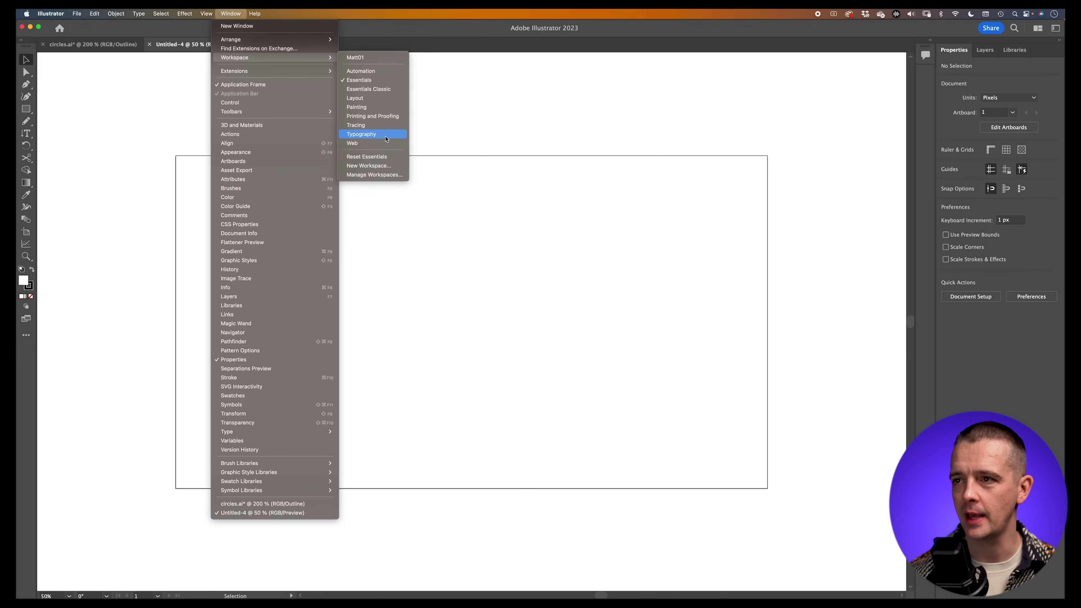
{"action": "left_click", "coordinate": [370, 136]}
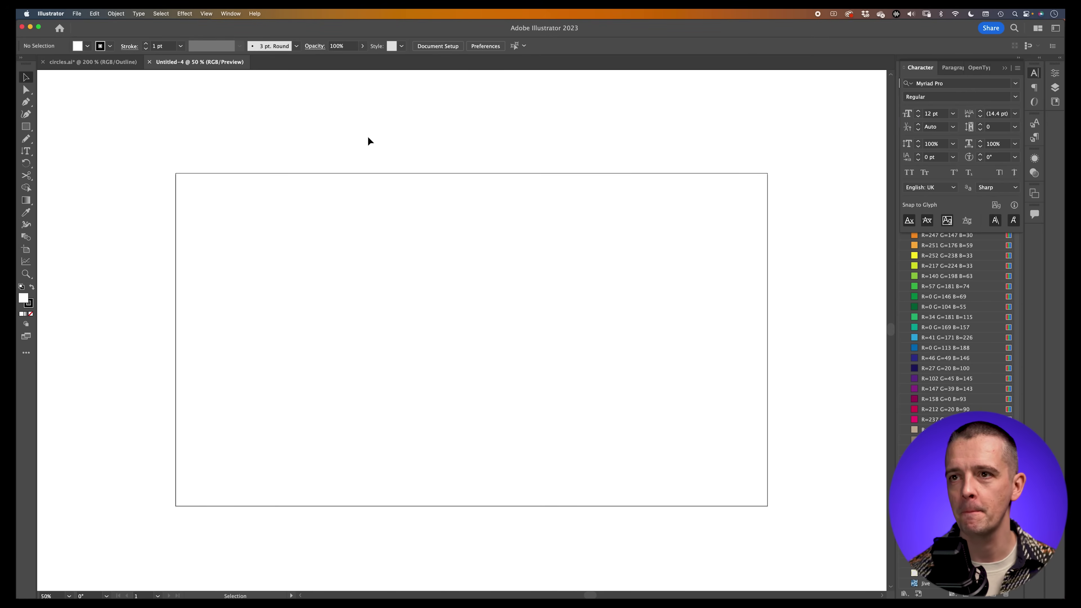
{"action": "left_click", "coordinate": [232, 16]}
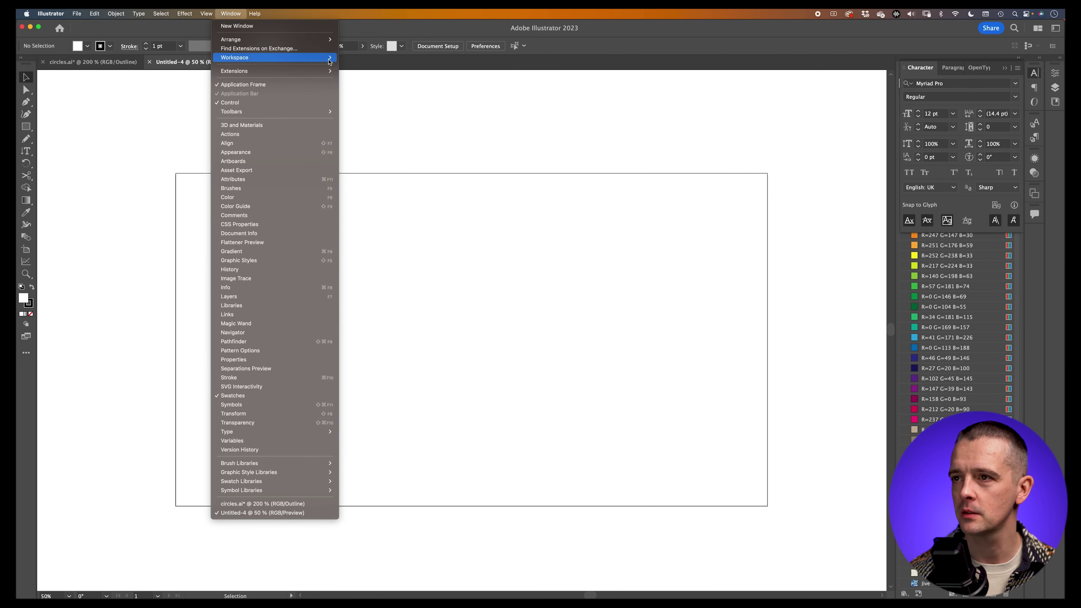
{"action": "mouse_move", "coordinate": [330, 62]}
{"action": "left_click", "coordinate": [359, 81]}
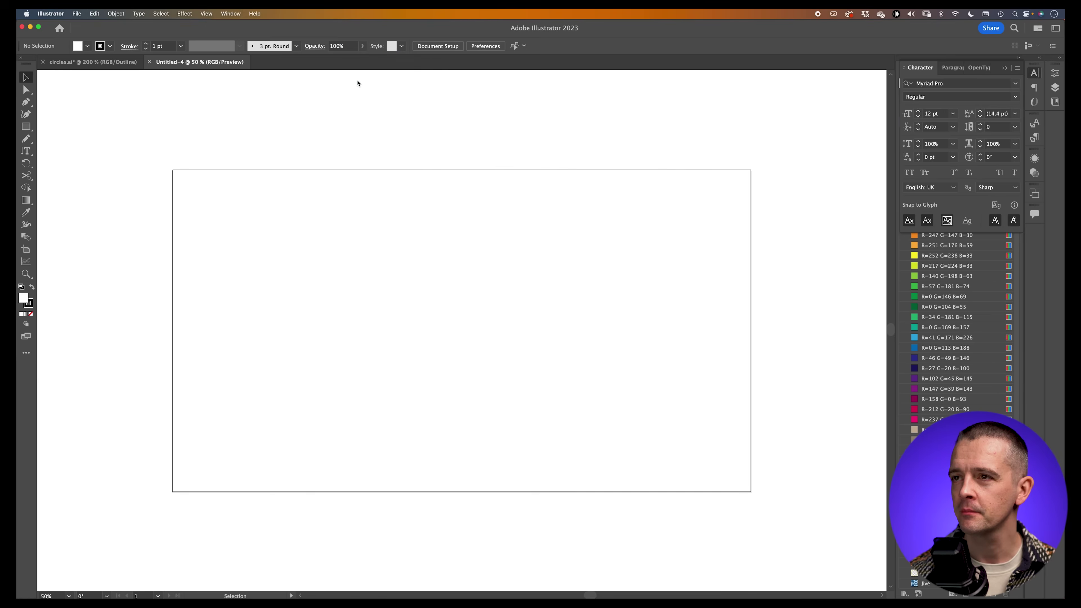
Detach Layers as a floating window above the artboard, and reset the Essentials workspace
{"action": "left_click_drag", "start_coordinate": [974, 50], "coordinate": [323, 103]}
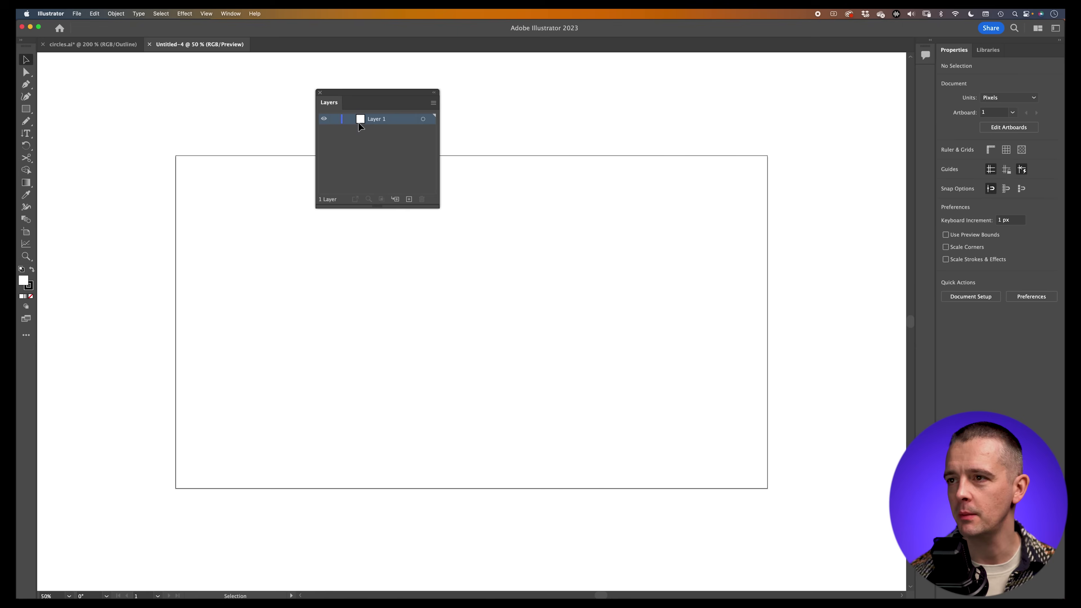
{"action": "left_click", "coordinate": [230, 13]}
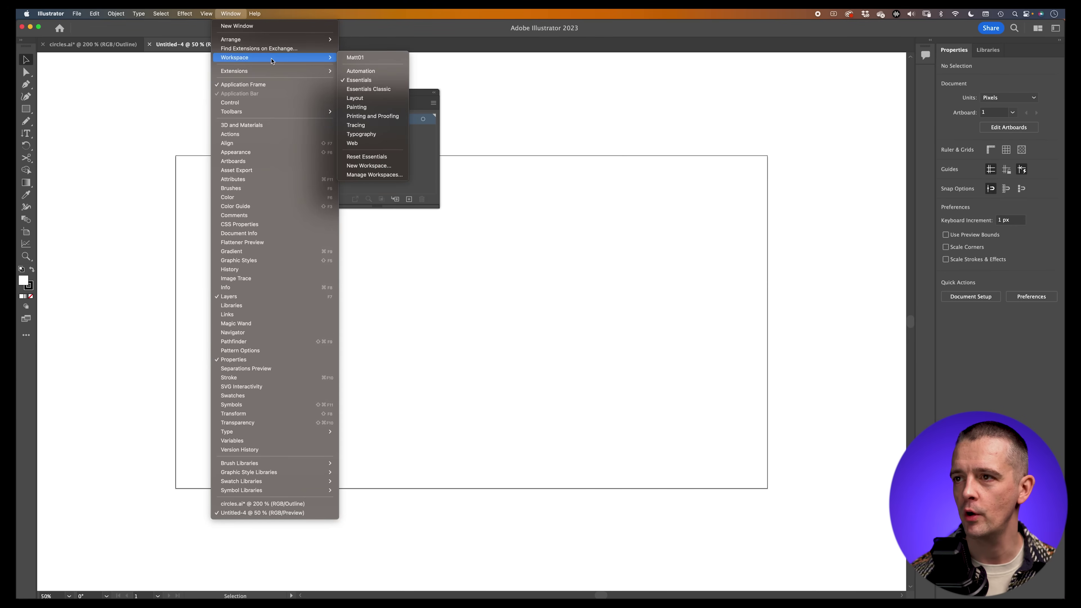
{"action": "left_click", "coordinate": [383, 158]}
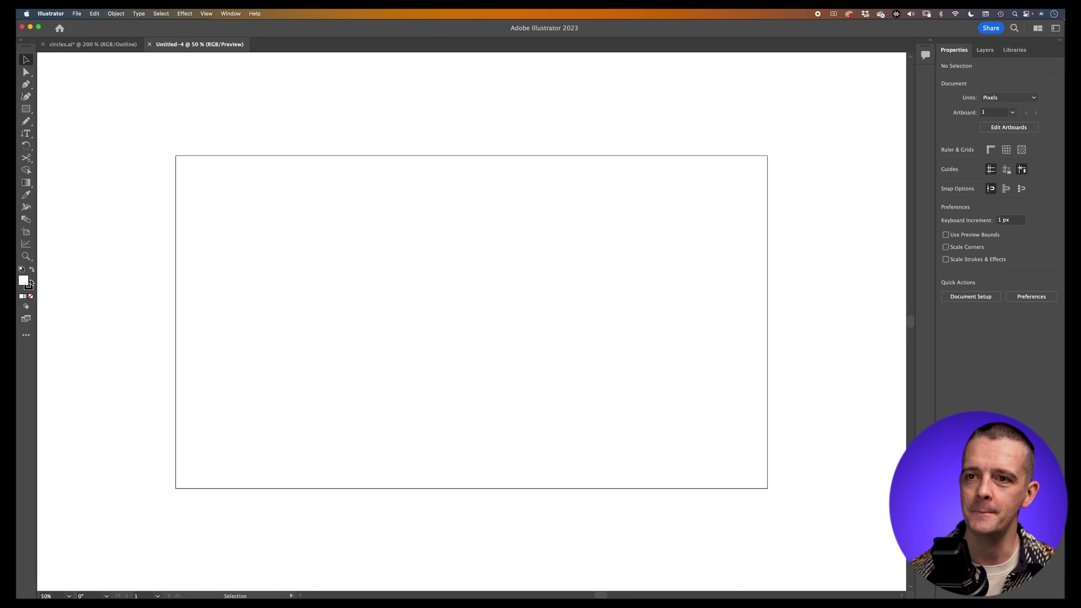
Look through the complete set of available tools, displayed as a grid
{"action": "left_click", "coordinate": [27, 335]}
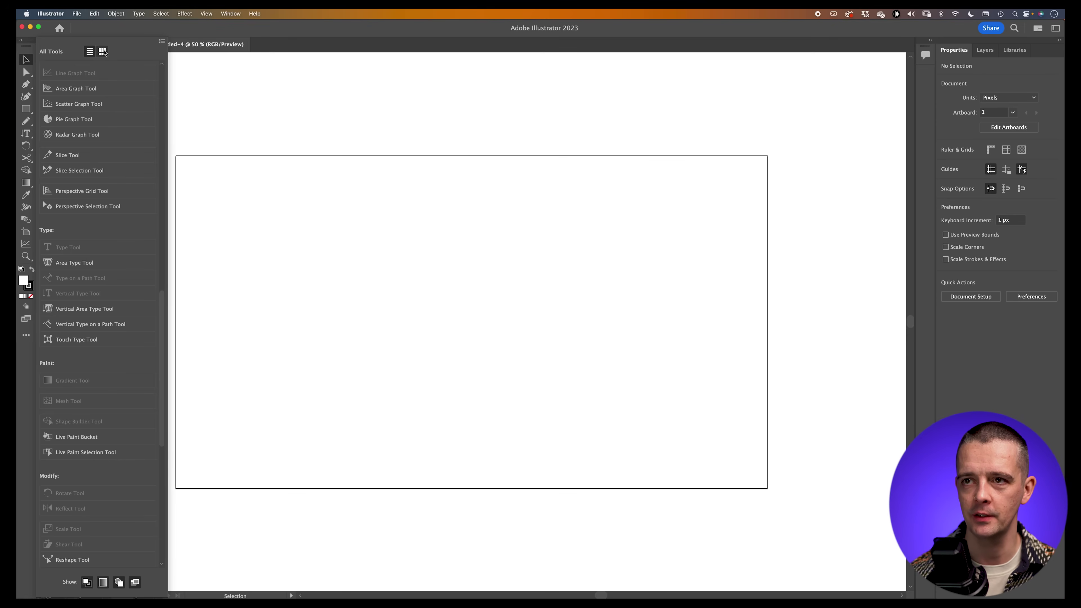
{"action": "left_click", "coordinate": [102, 52]}
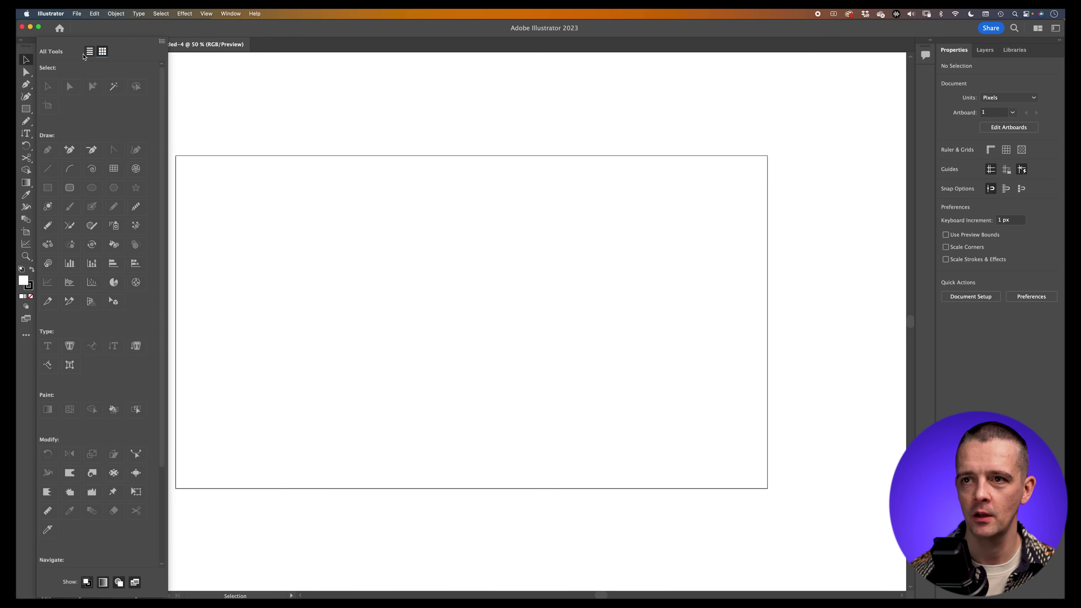
{"action": "left_click", "coordinate": [27, 336]}
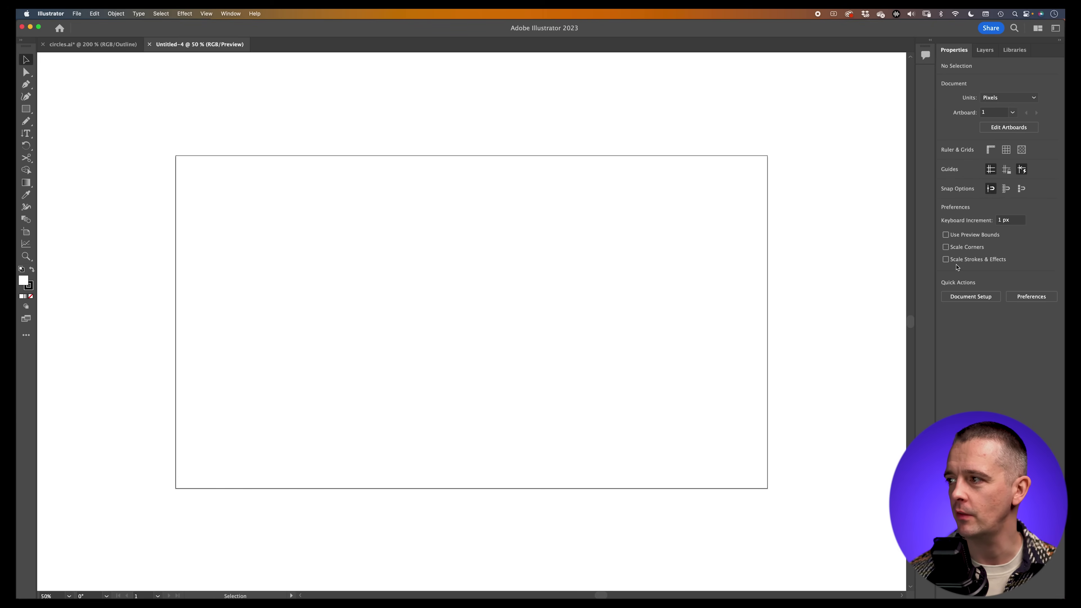
Check the properties offered while the Rectangle tool is active, and return to the Selection tool
{"action": "left_click", "coordinate": [29, 112]}
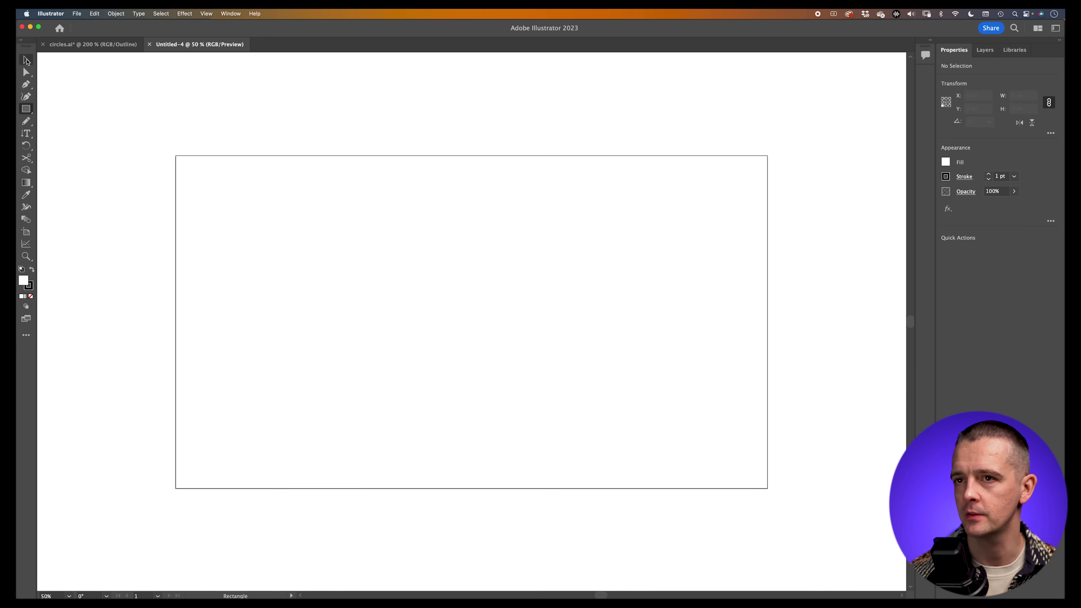
{"action": "left_click", "coordinate": [26, 60]}
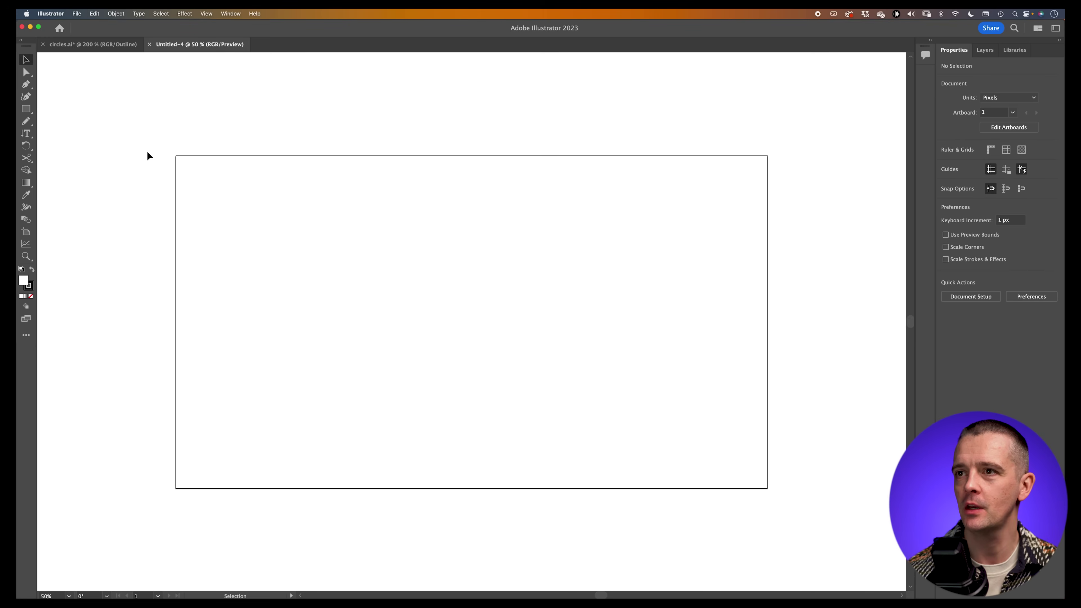
Show the floating Gradient panel, move it over the artboard's upper-right corner, and close it
{"action": "left_click", "coordinate": [231, 14]}
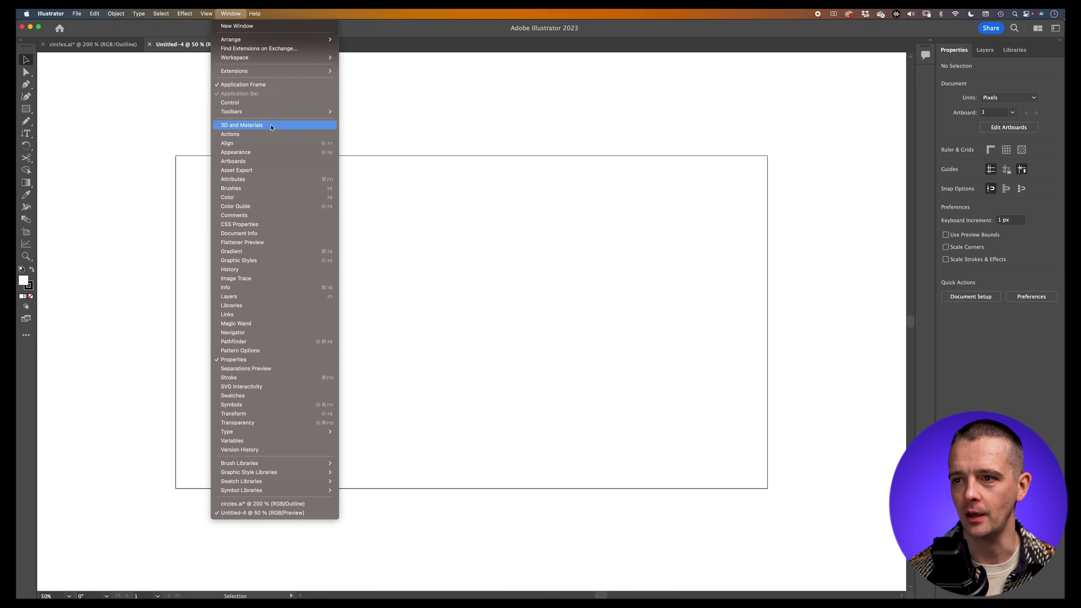
{"action": "left_click", "coordinate": [239, 253]}
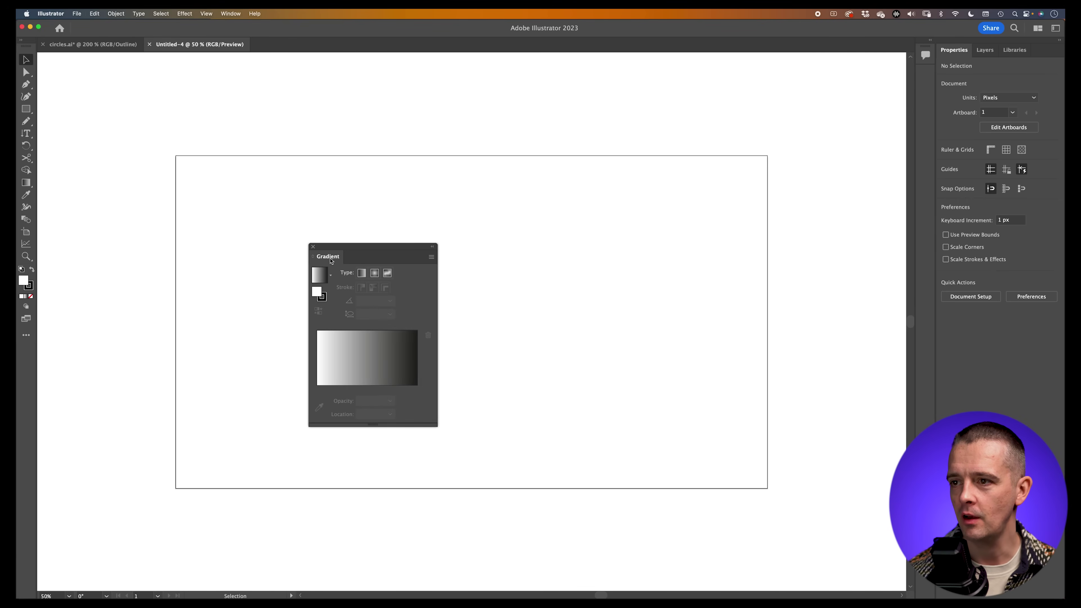
{"action": "left_click_drag", "start_coordinate": [332, 250], "coordinate": [782, 170]}
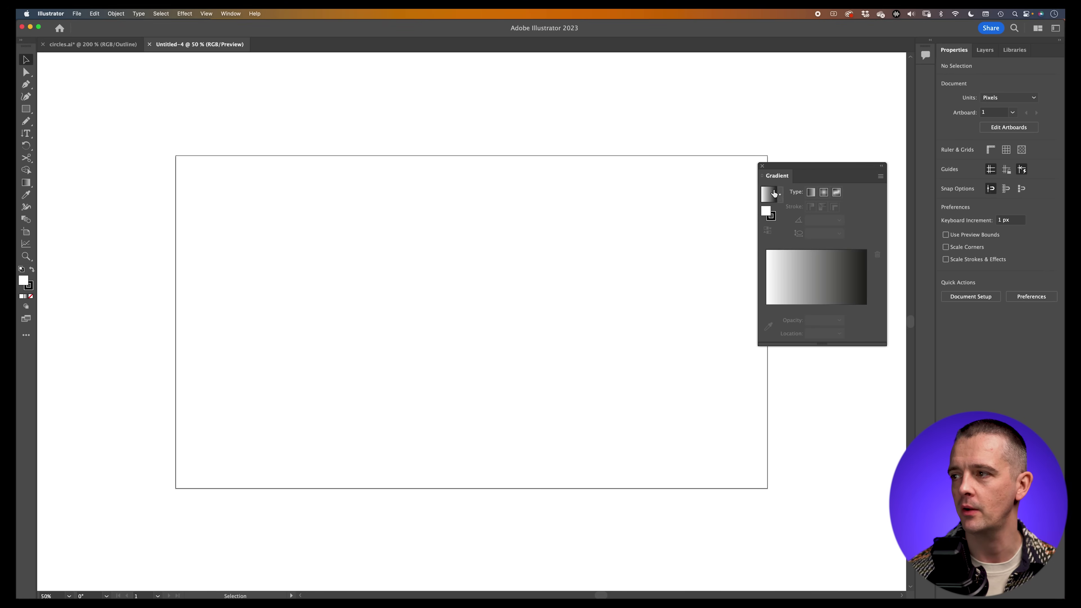
{"action": "left_click", "coordinate": [761, 166]}
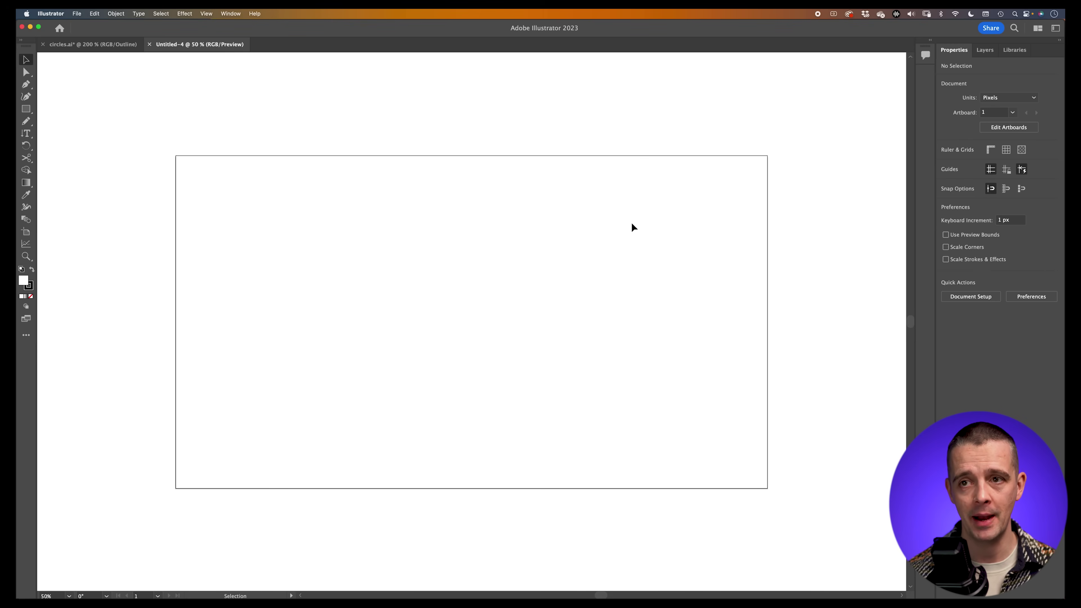
Draw two wavy freehand lines with the Pencil tool, one diagonally across the artboard and one above it, and deselect them
{"action": "left_click", "coordinate": [26, 121]}
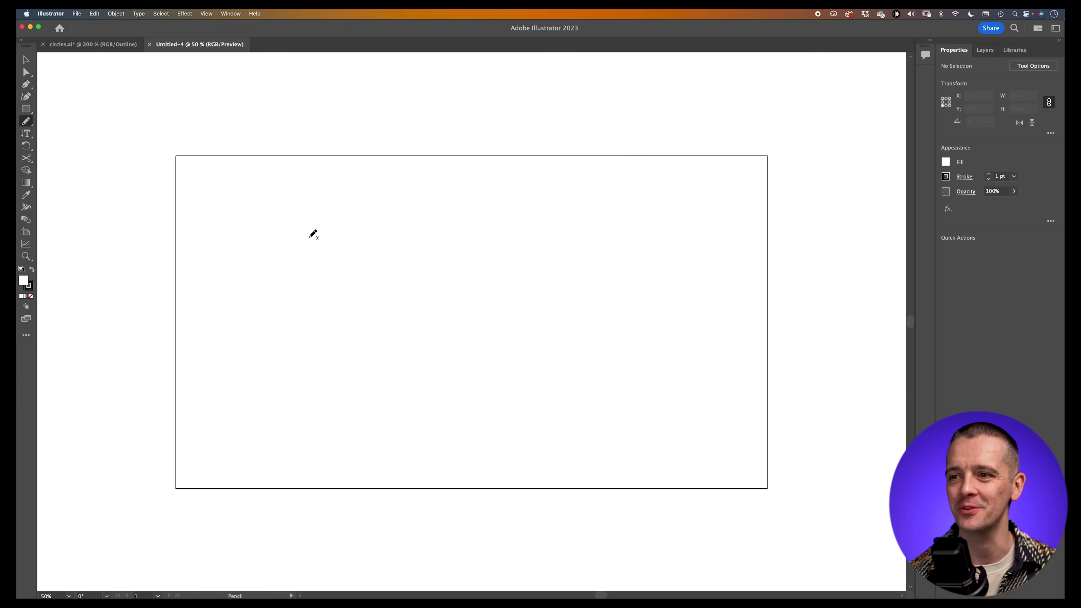
{"action": "mouse_move", "coordinate": [247, 217]}
{"action": "left_mouse_down"}
{"action": "mouse_move", "coordinate": [393, 310]}
{"action": "mouse_move", "coordinate": [740, 424]}
{"action": "left_mouse_up"}
{"action": "left_click_drag", "start_coordinate": [130, 82], "coordinate": [748, 119]}
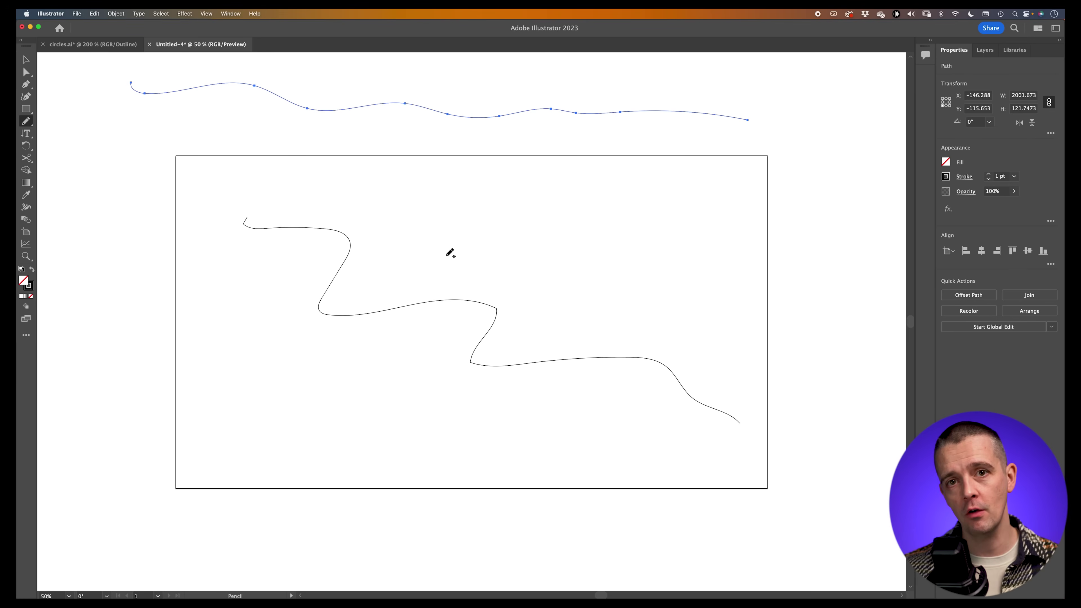
{"action": "key", "text": "v"}
{"action": "left_click", "coordinate": [443, 145]}
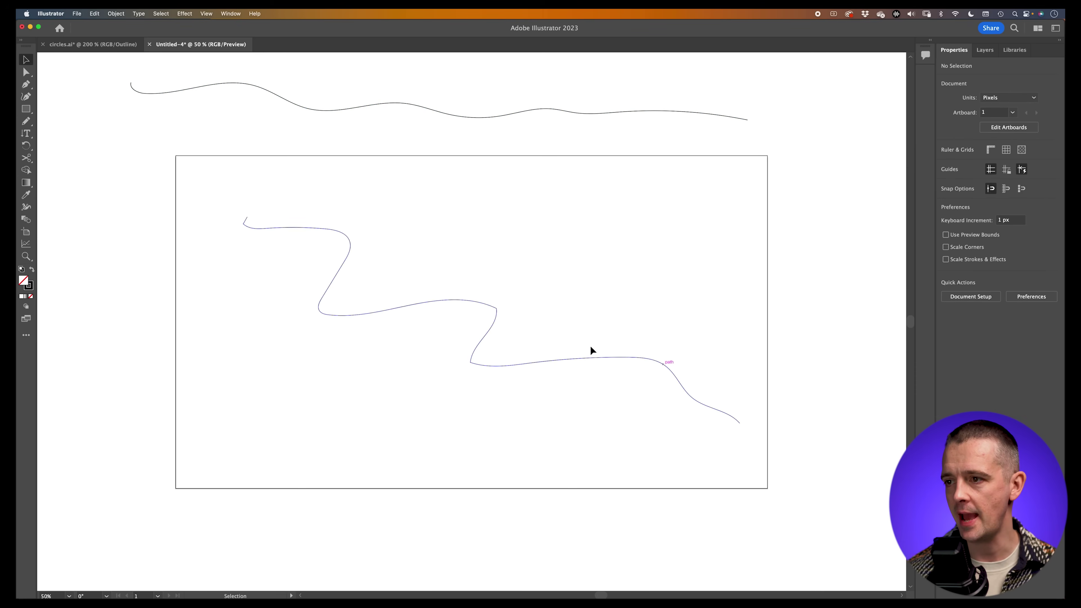
Delete both freehand pencil lines
{"action": "mouse_move", "coordinate": [310, 325]}
{"action": "left_mouse_down"}
{"action": "mouse_move", "coordinate": [501, 70]}
{"action": "mouse_move", "coordinate": [477, 94]}
{"action": "left_mouse_up"}
{"action": "key", "text": "Delete"}
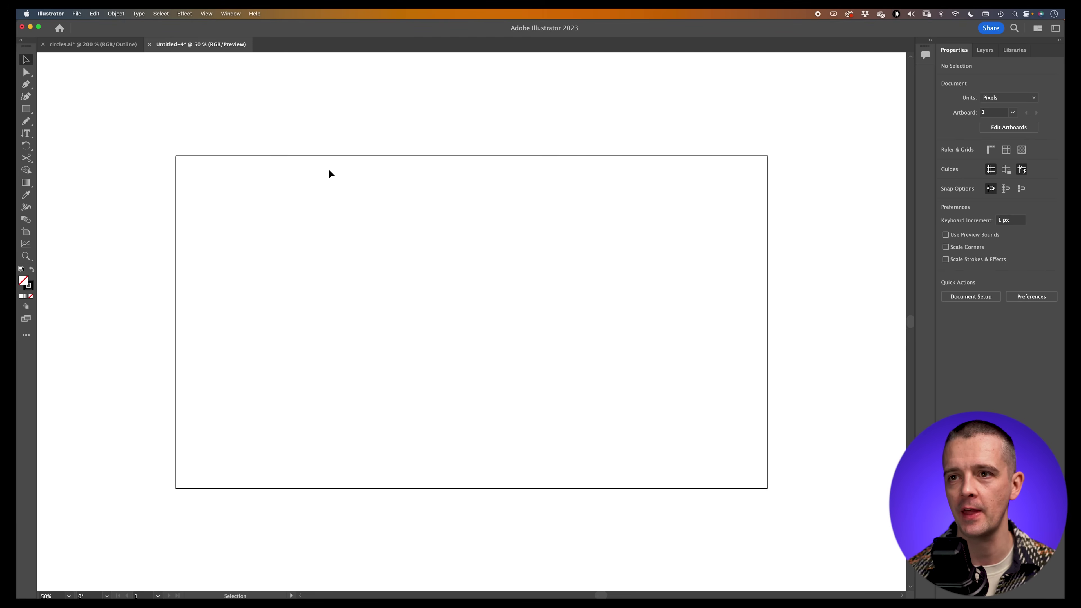
Place a point text object near the artboard's upper-left corner and set its font size to 72 pt
{"action": "key", "text": "t"}
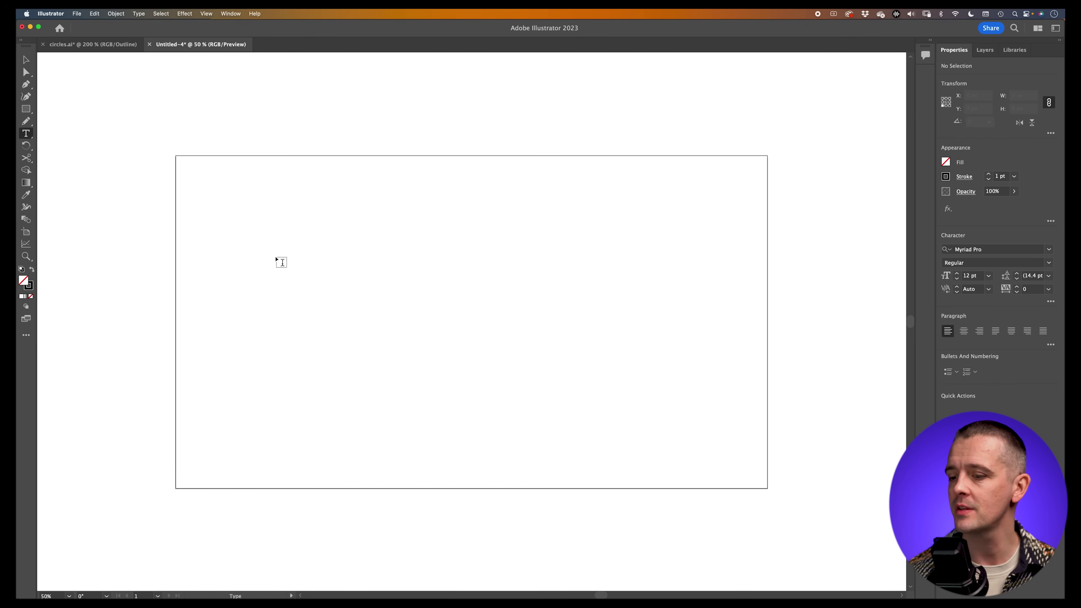
{"action": "left_click", "coordinate": [210, 199]}
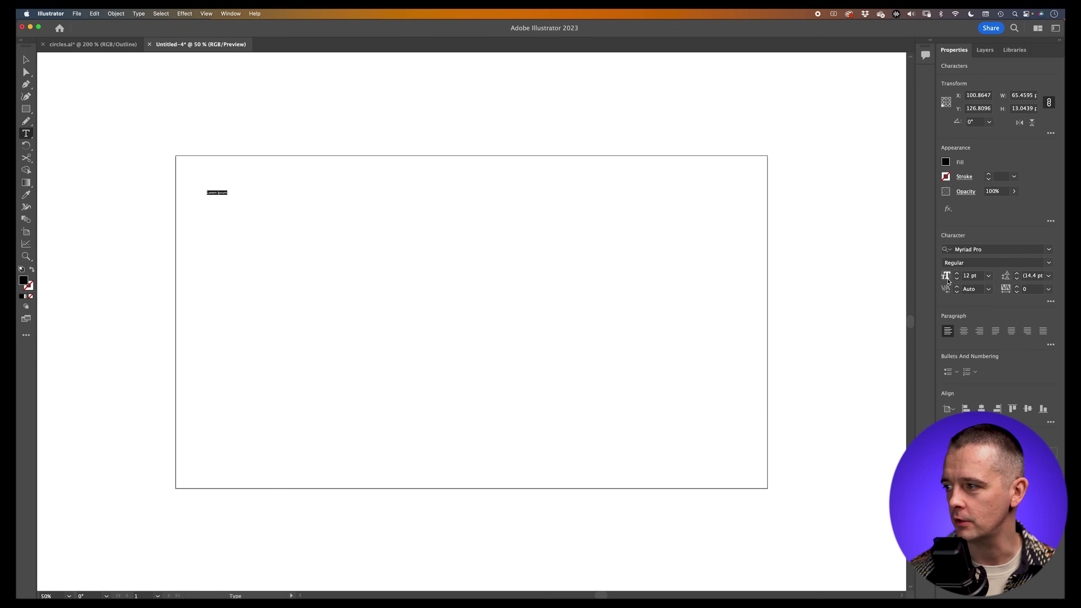
{"action": "left_click", "coordinate": [988, 276]}
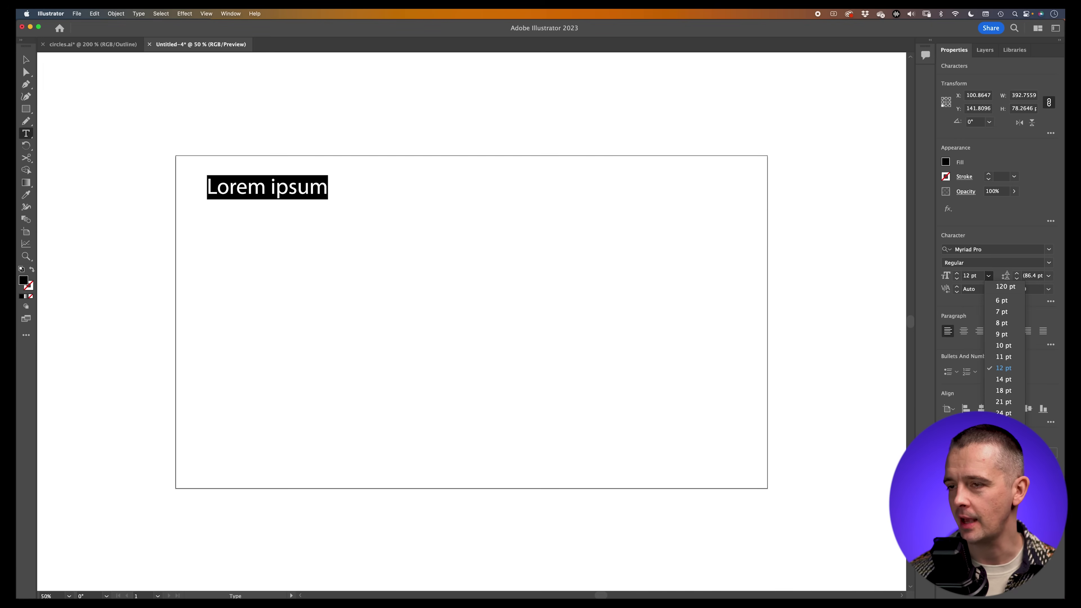
{"action": "key", "text": "Escape"}
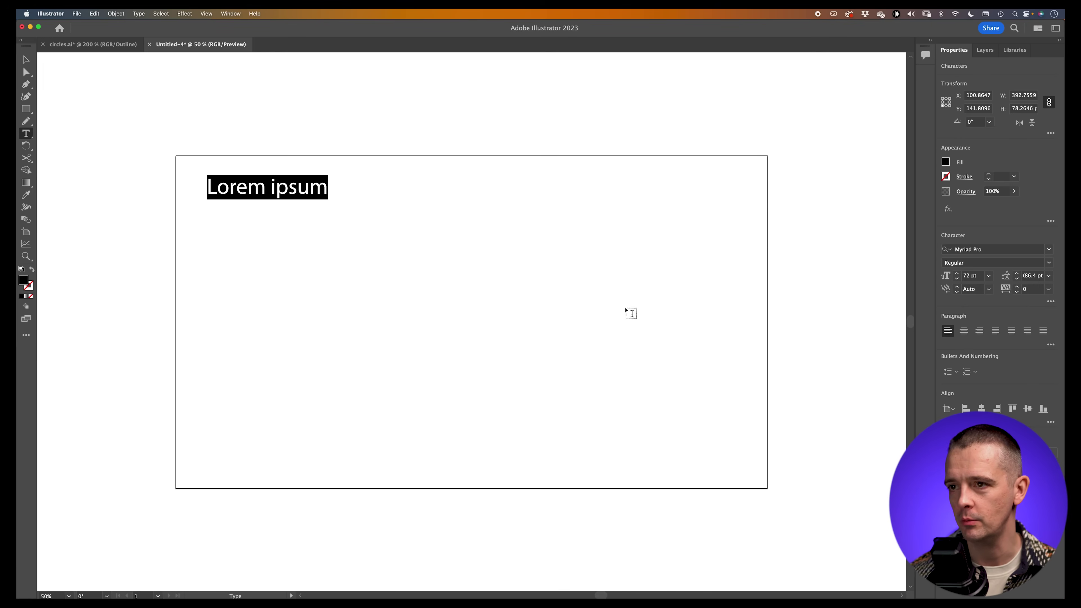
Replace the placeholder text with "Kindness is magic" and finish text editing
{"action": "type", "text": "Ki"}
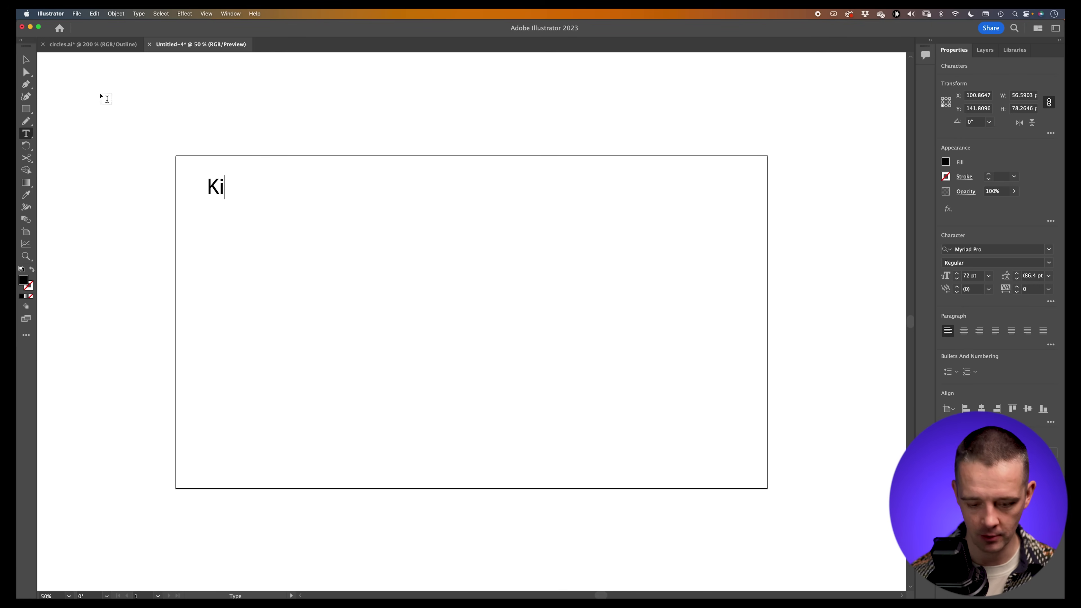
{"action": "type", "text": "ndness"}
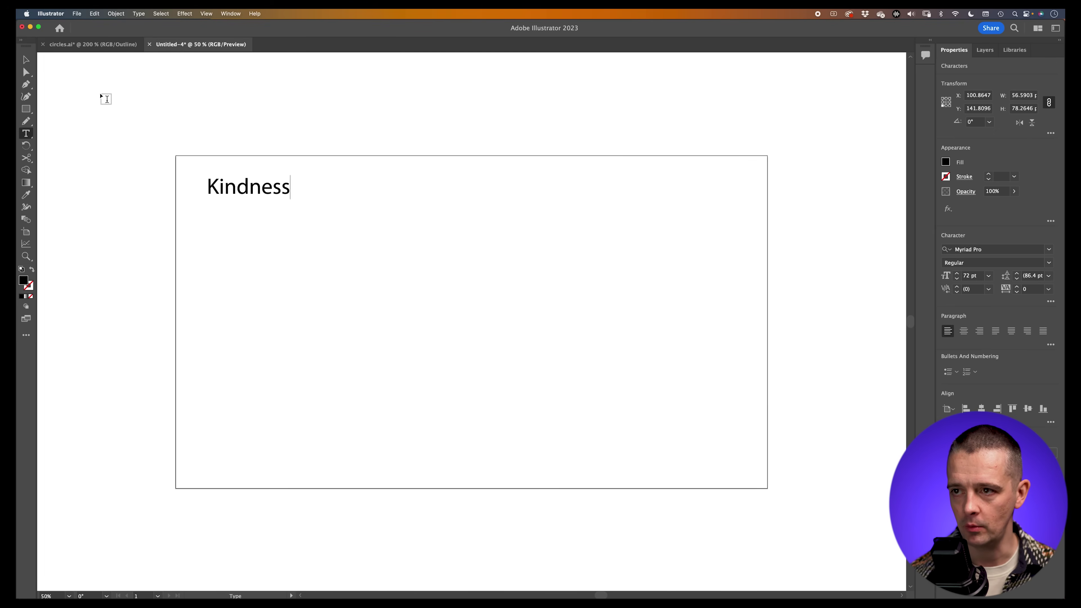
{"action": "type", "text": " is magic"}
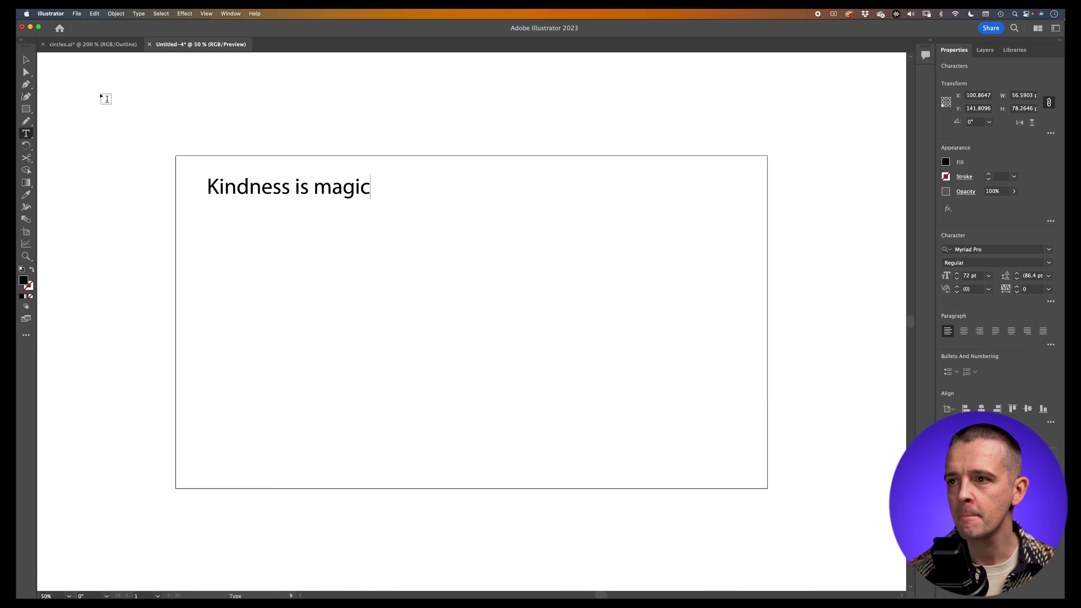
{"action": "key", "text": "Escape"}
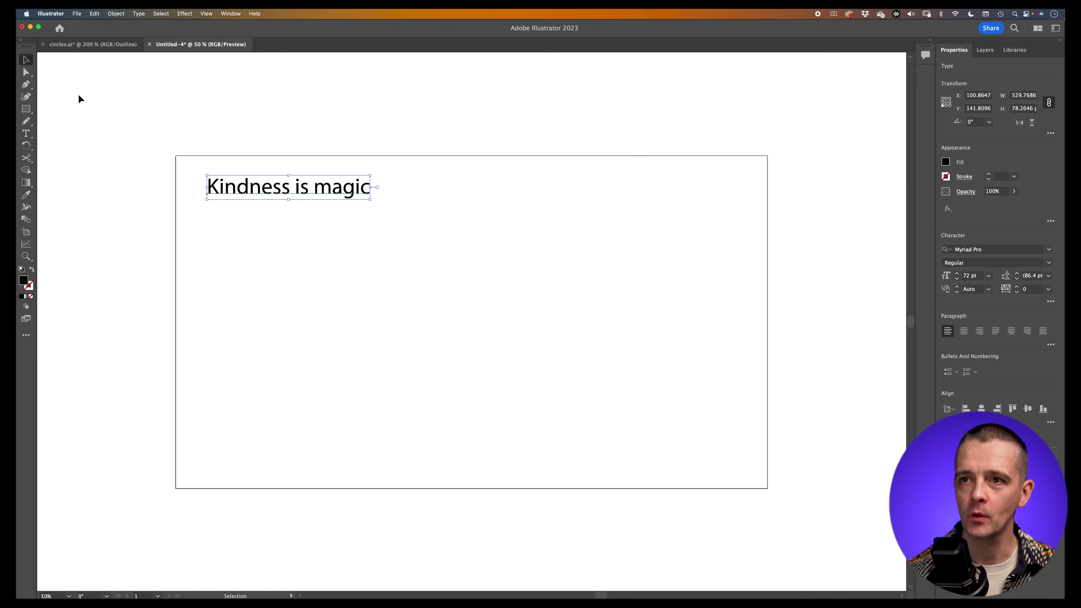
{"action": "double_click", "coordinate": [367, 190]}
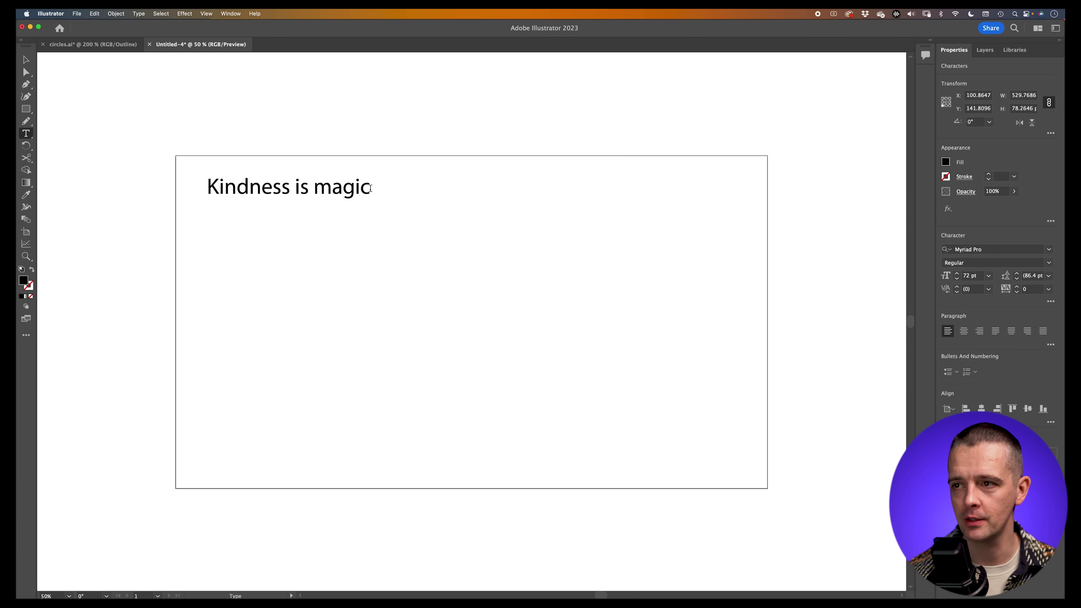
{"action": "type", "text": "v"}
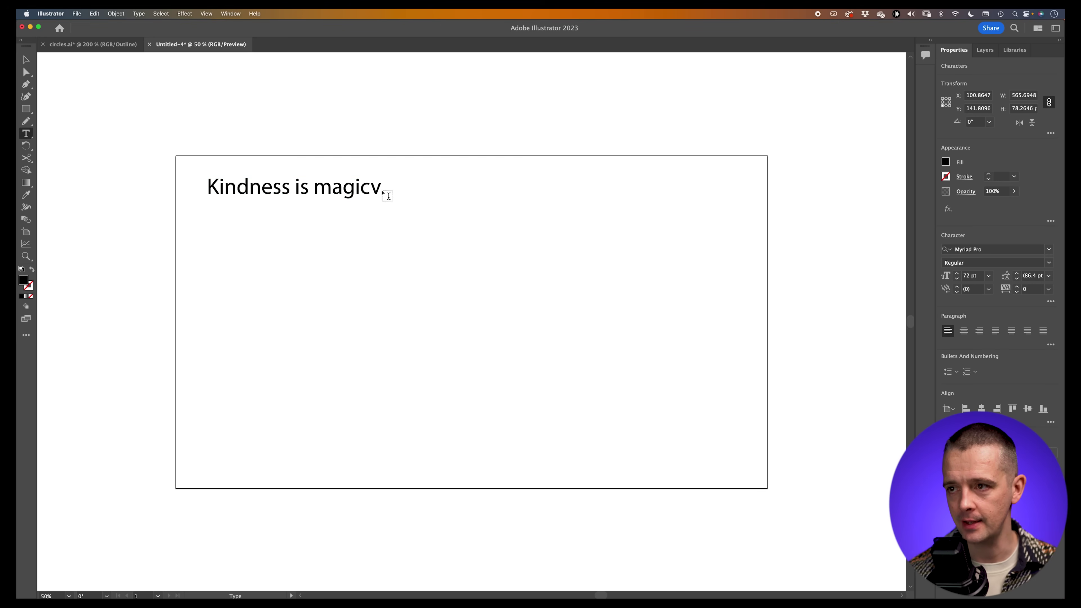
{"action": "key", "text": "BackSpace"}
{"action": "left_click", "coordinate": [25, 59]}
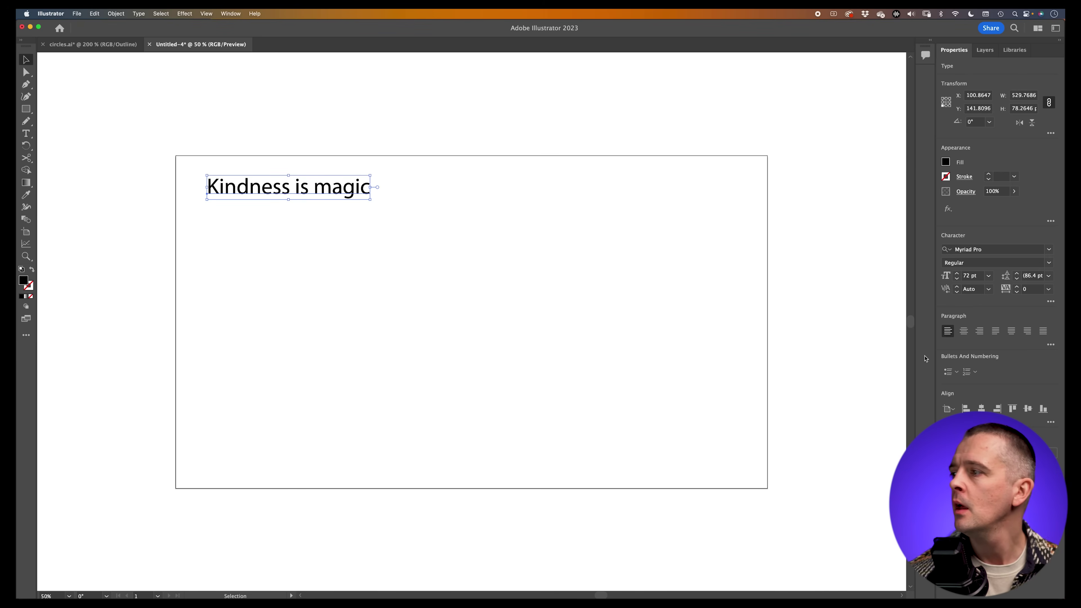
Change the font of the "Kindness is magic" text to Source Sans Variable Bold
{"action": "left_click", "coordinate": [1010, 251]}
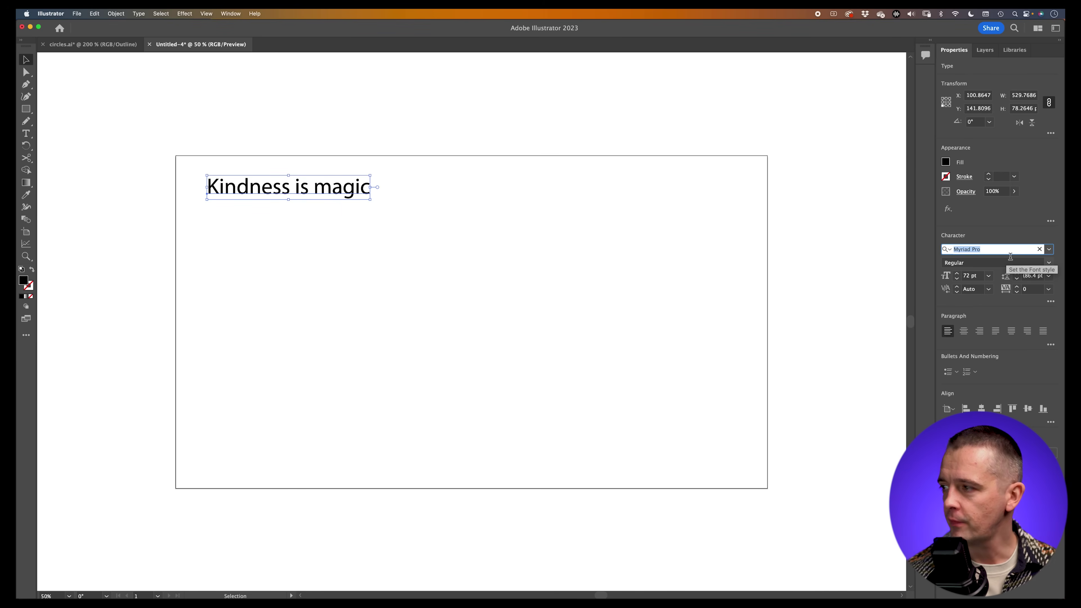
{"action": "type", "text": "sourc"}
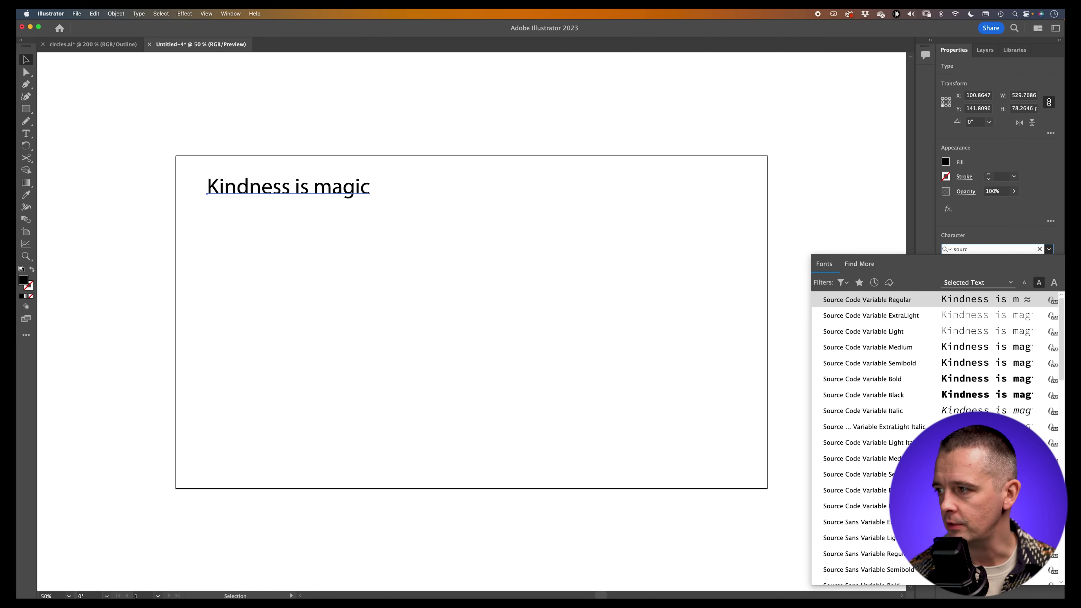
{"action": "type", "text": "e"}
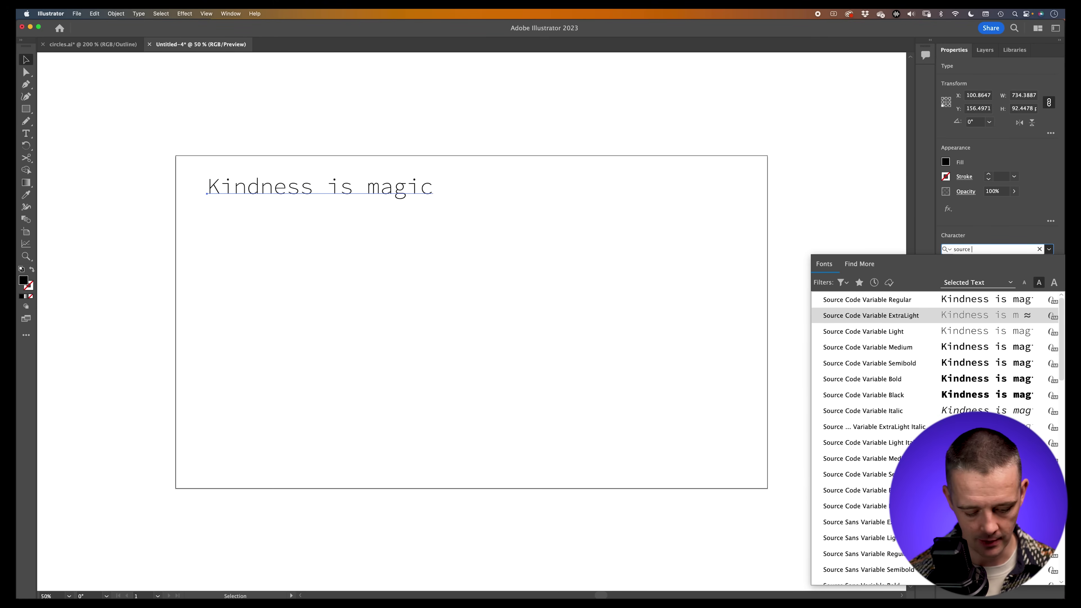
{"action": "type", "text": " sa"}
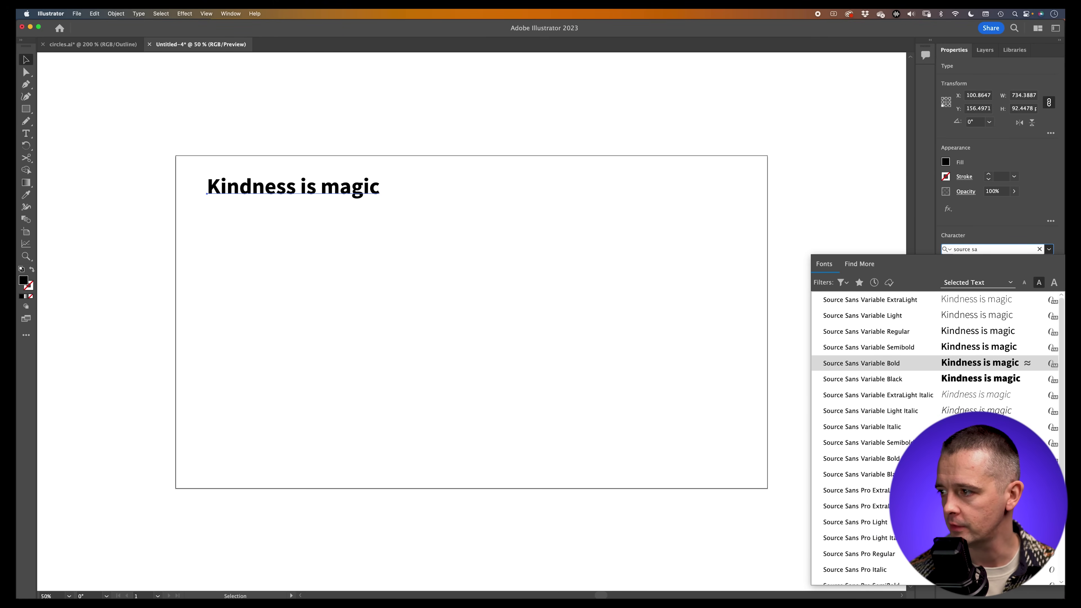
{"action": "key", "text": "Return"}
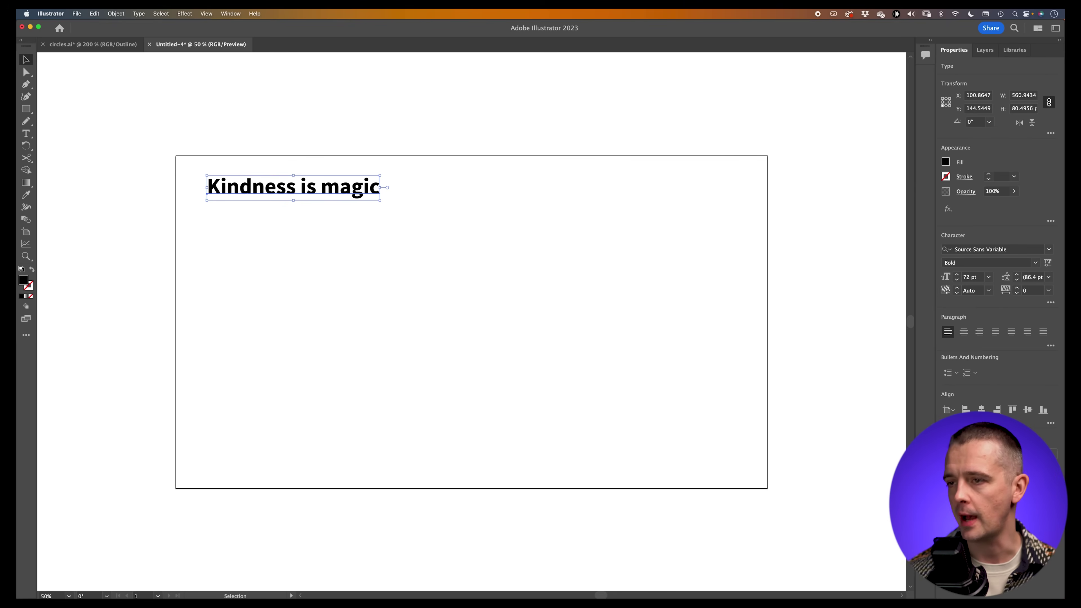
Try lighter font styles on the text and set its style to Black
{"action": "left_click", "coordinate": [1035, 263]}
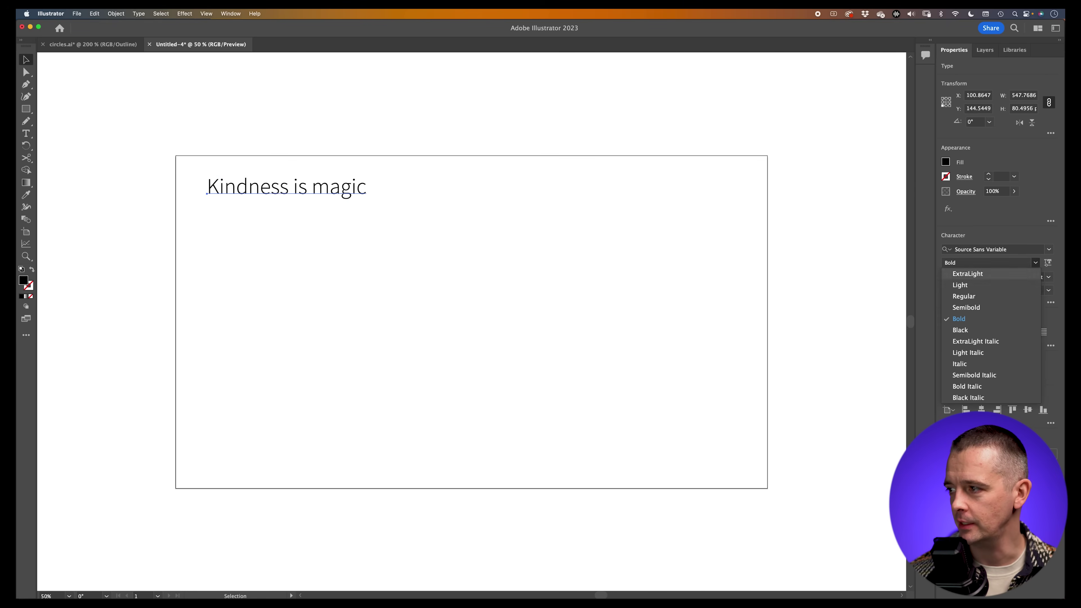
{"action": "key", "text": "Up"}
{"action": "key", "text": "Up"}
{"action": "key", "text": "Up"}
{"action": "key", "text": "Up"}
{"action": "key", "text": "Up"}
{"action": "key", "text": "Up"}
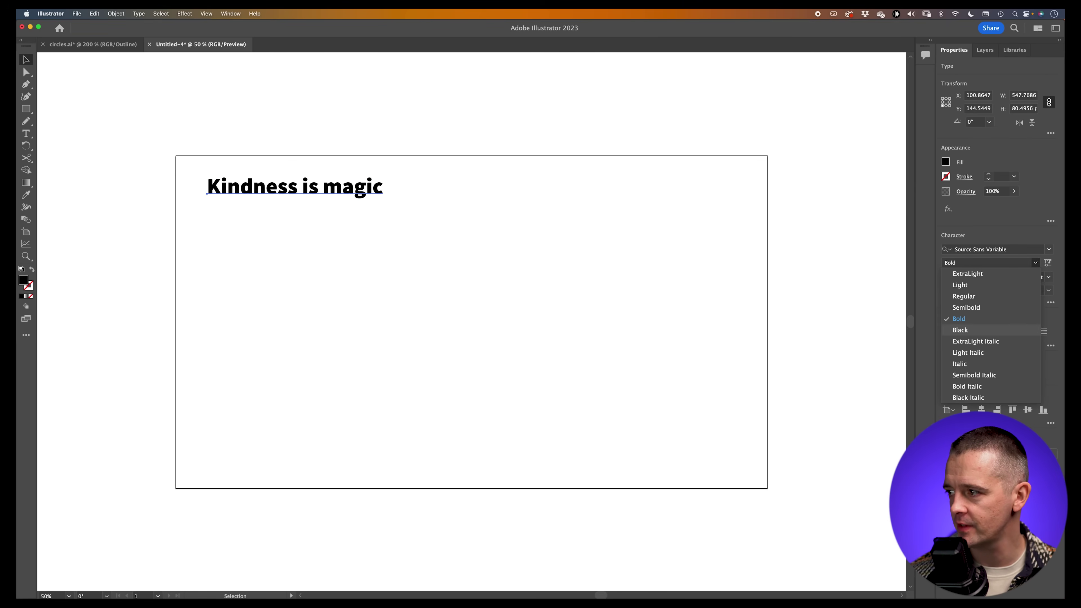
{"action": "key", "text": "Return"}
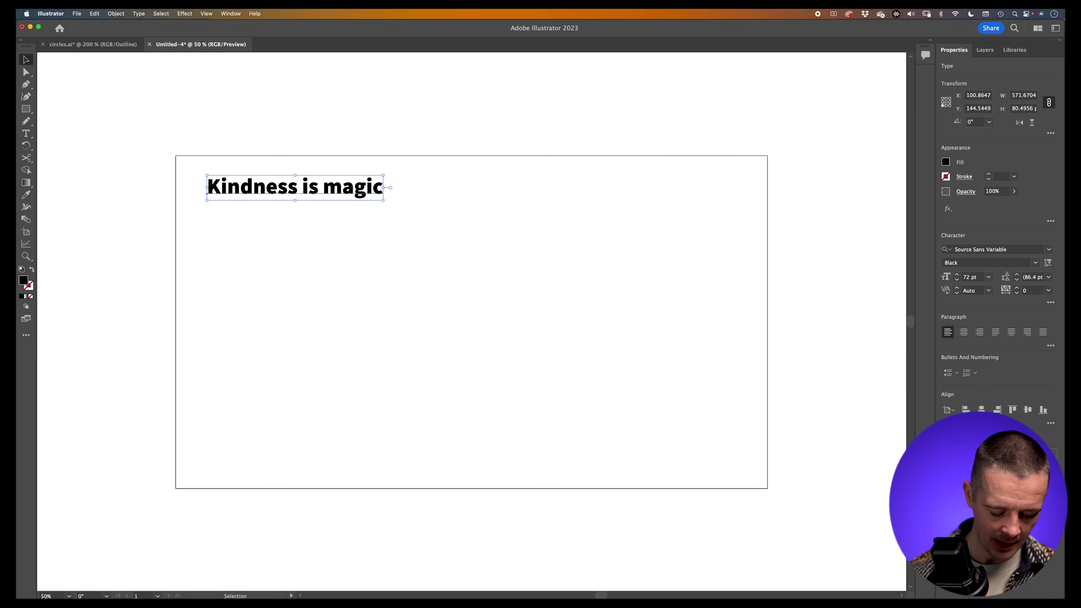
Examine the text magnified up to 150%, comparing how the Direct Selection and Selection tools display it
{"action": "key", "text": "a"}
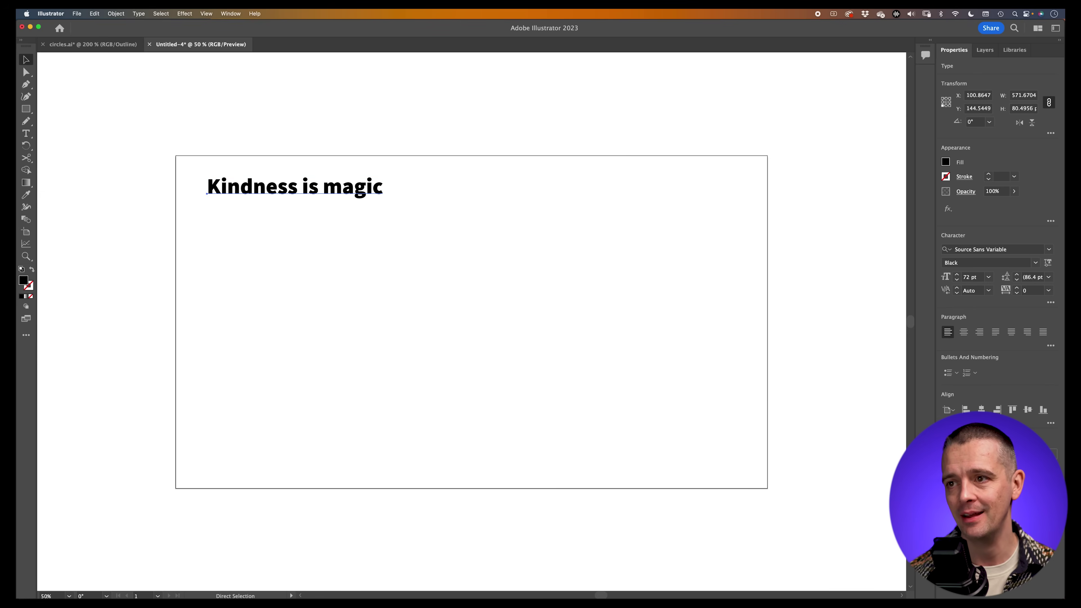
{"action": "key", "text": "super+equal"}
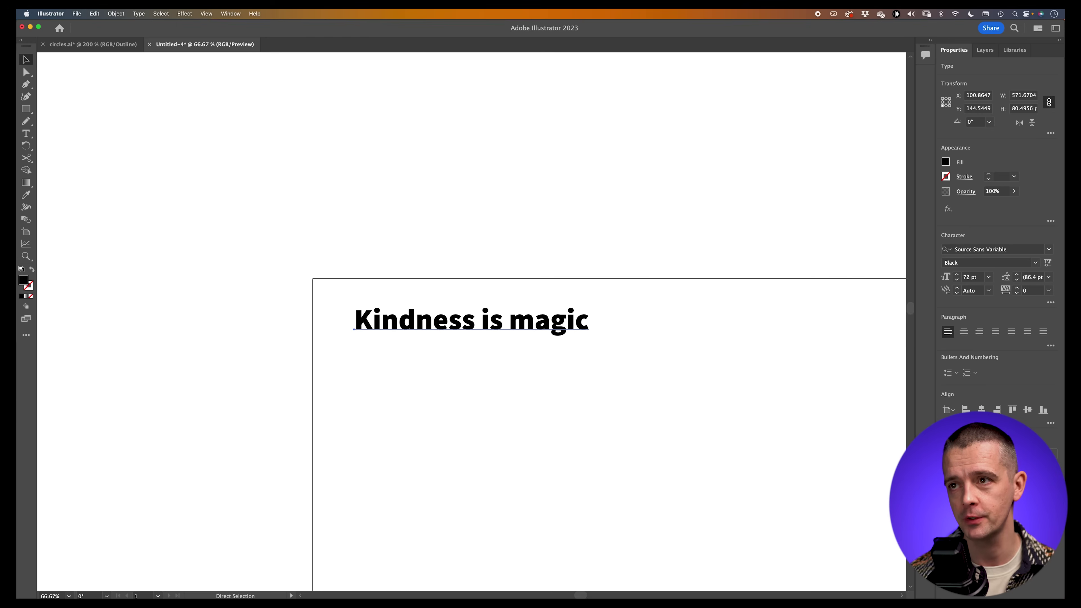
{"action": "key", "text": "v"}
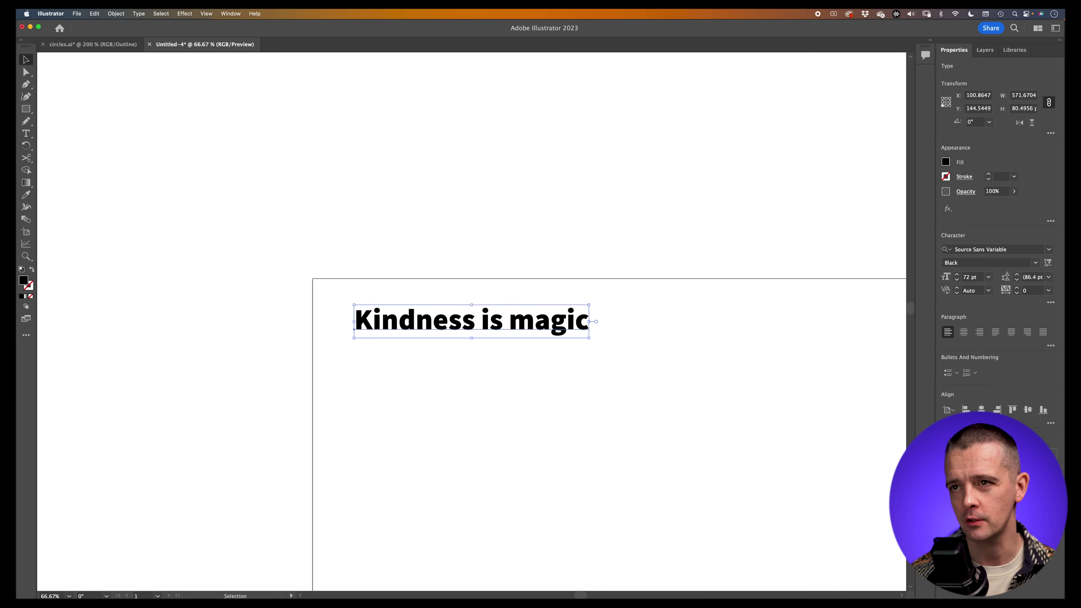
{"action": "key", "text": "super+equal"}
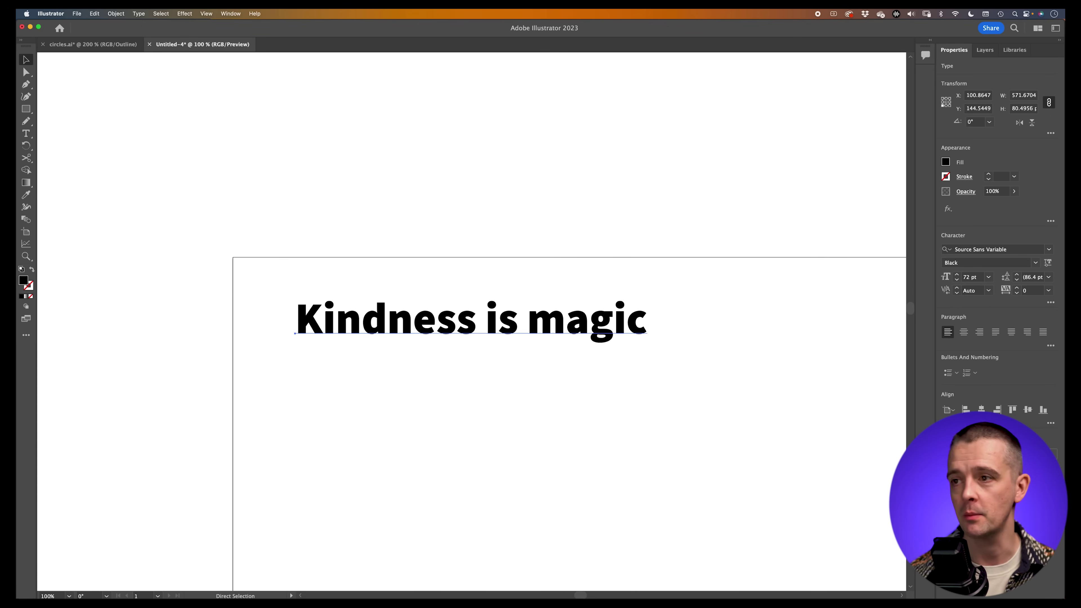
{"action": "key", "text": "super+minus"}
{"action": "key", "text": "super+minus"}
{"action": "key", "text": "super+equal"}
{"action": "key", "text": "super+equal"}
{"action": "key", "text": "super+equal"}
{"action": "key", "text": "super+equal"}
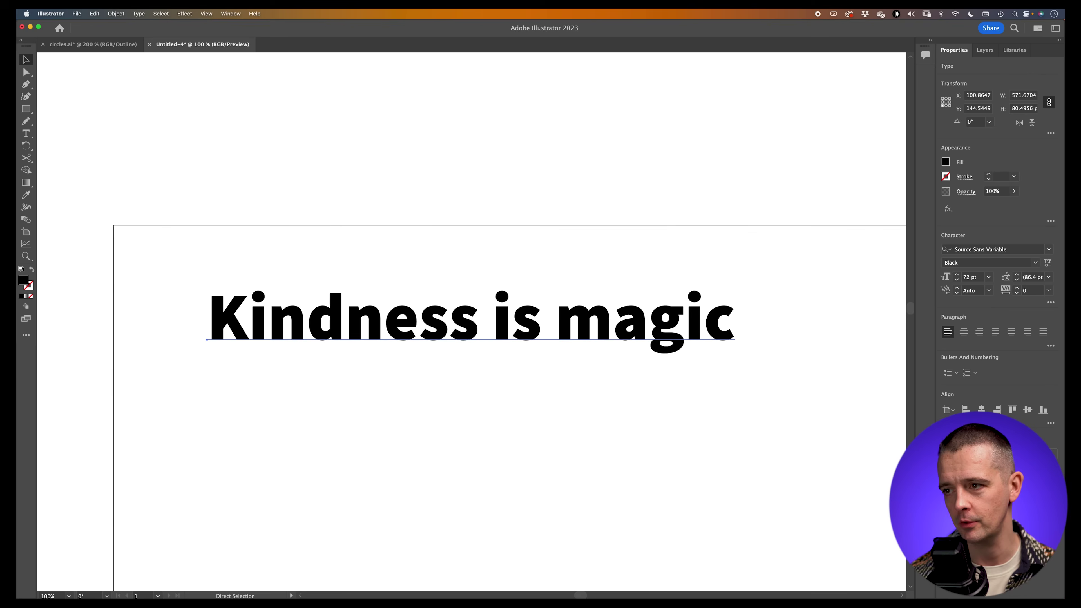
{"action": "key", "text": "v"}
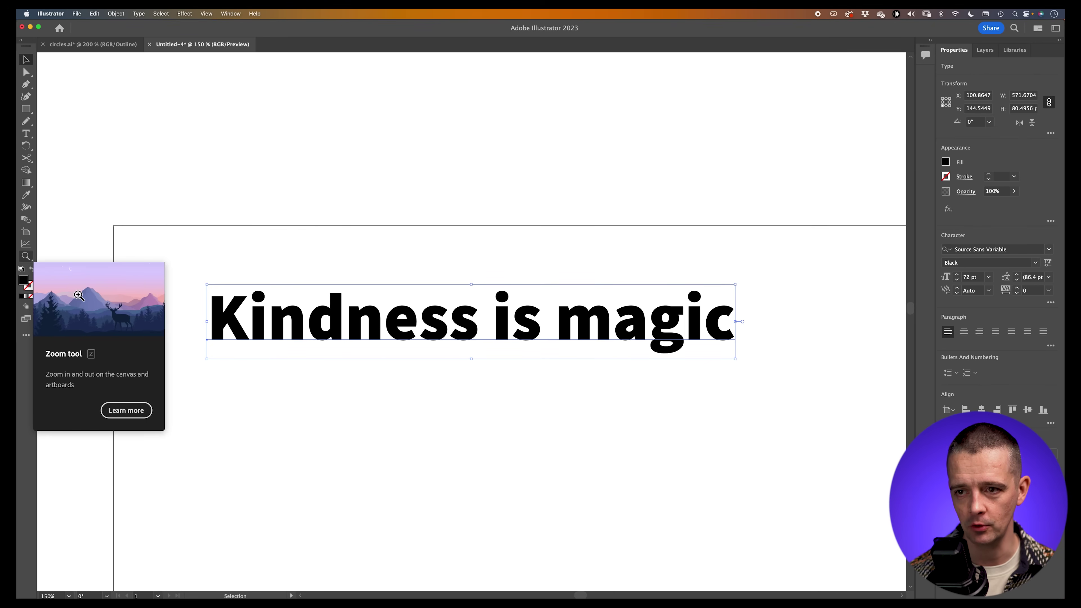
Zoom in on the "Kindness is magic" text to about 625% and examine its letters along the whole line
{"action": "key", "text": "z"}
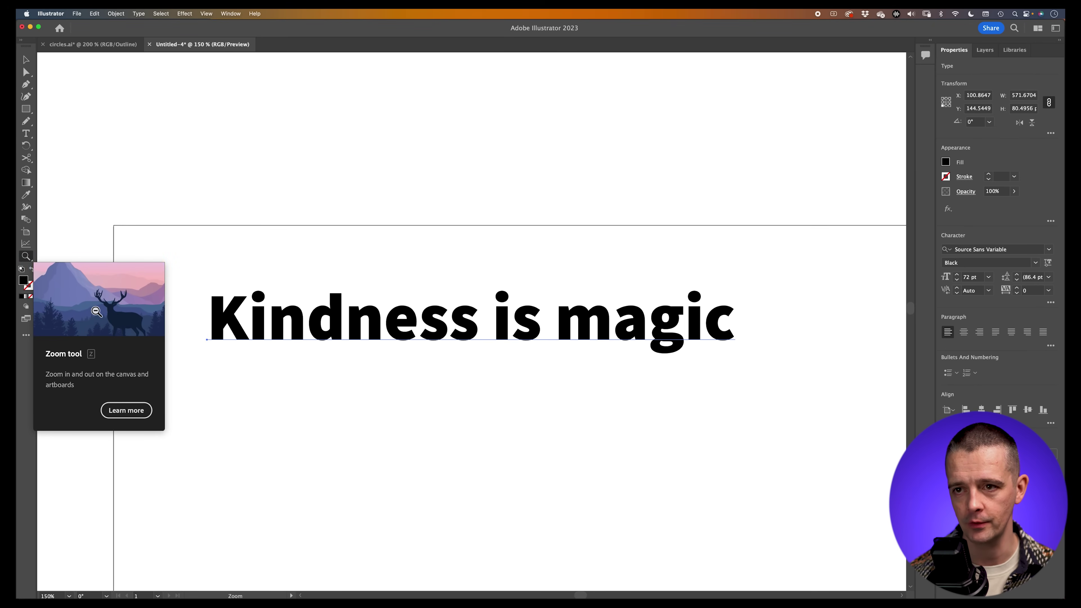
{"action": "left_click_drag", "start_coordinate": [480, 239], "coordinate": [573, 239]}
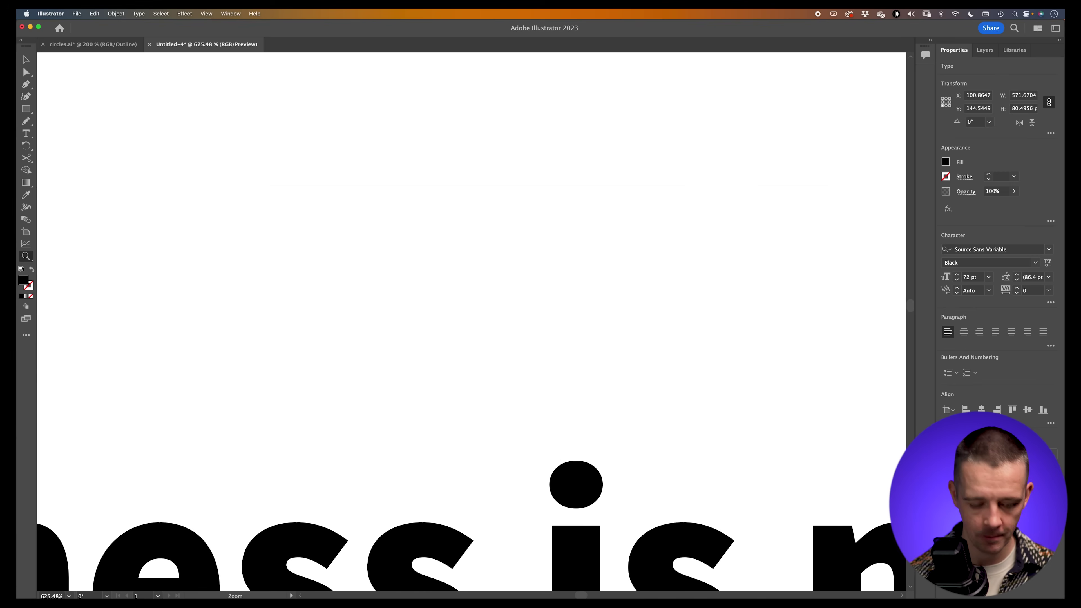
{"action": "key", "text": "v"}
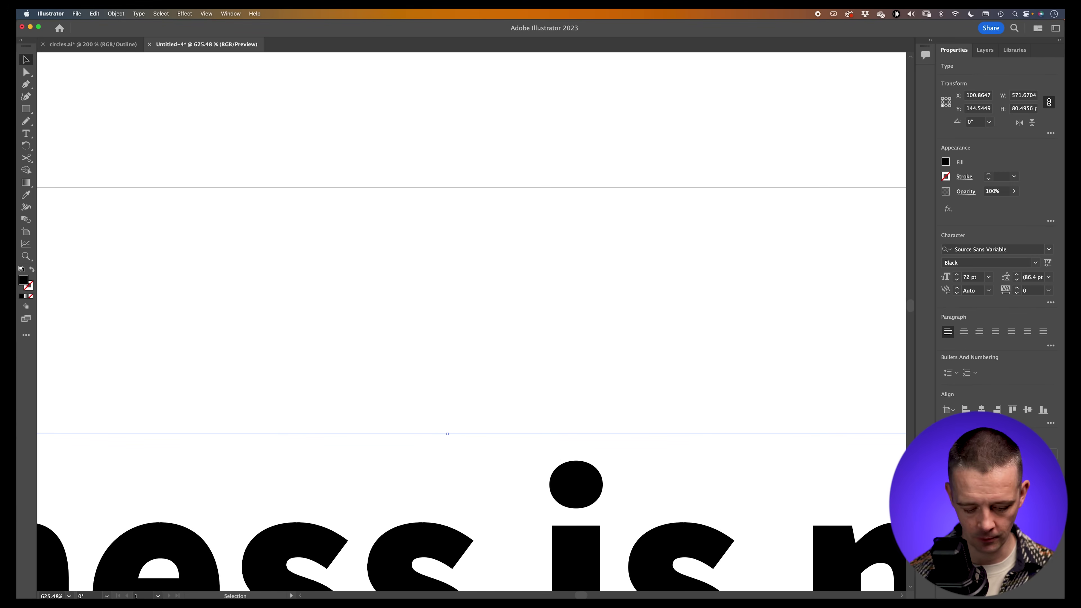
{"action": "key", "text": "space"}
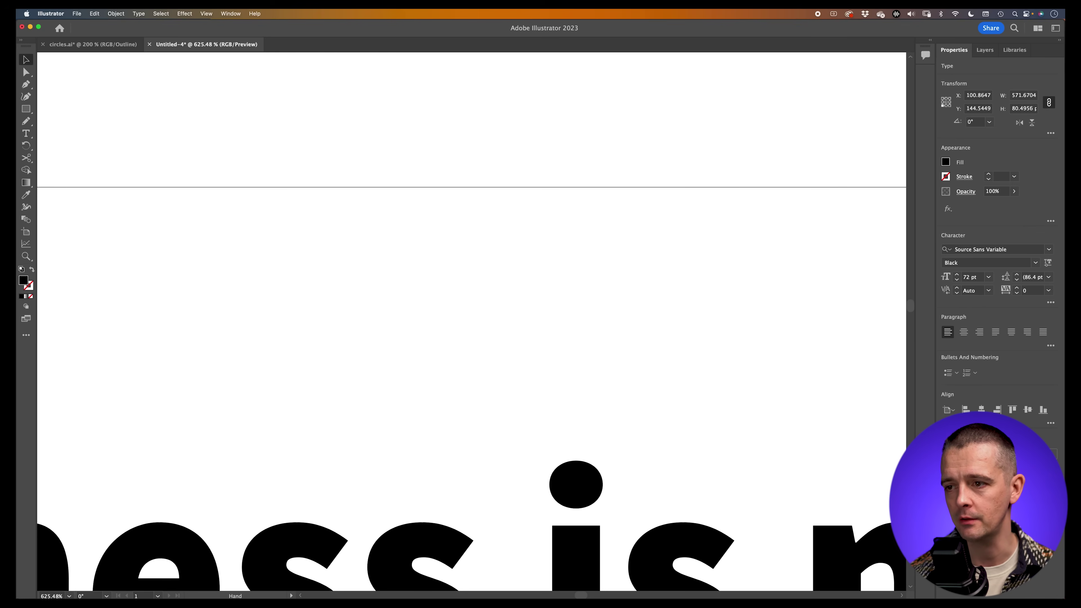
{"action": "scroll", "coordinate": [473, 322], "scroll_direction": "down", "scroll_amount": 5}
{"action": "scroll", "coordinate": [472, 322], "scroll_direction": "left", "scroll_amount": 5}
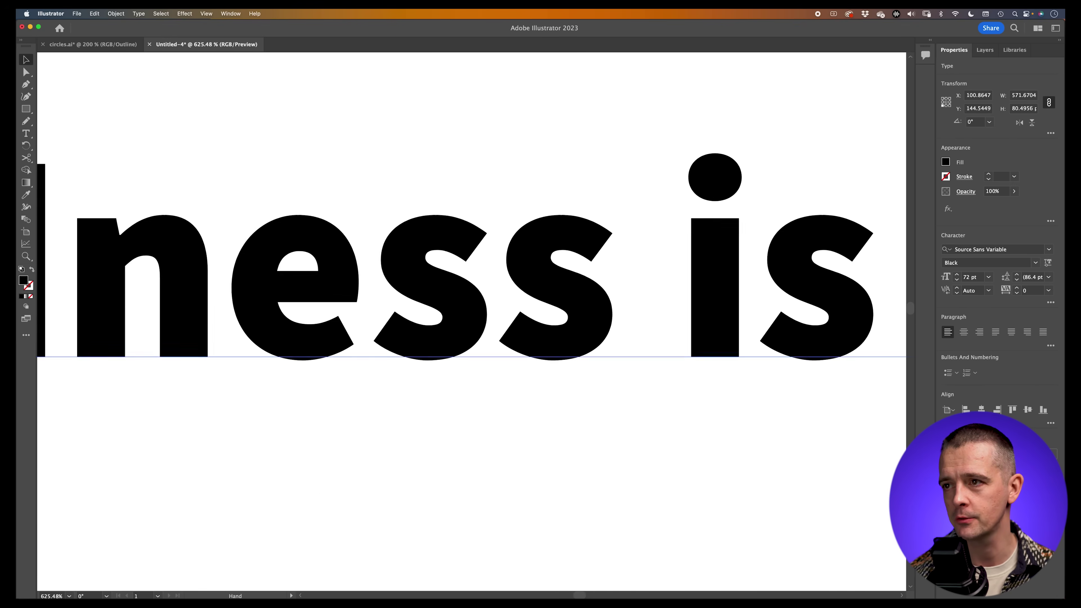
{"action": "scroll", "coordinate": [472, 322], "scroll_direction": "right", "scroll_amount": 3}
{"action": "scroll", "coordinate": [472, 321], "scroll_direction": "down", "scroll_amount": 3}
{"action": "scroll", "coordinate": [473, 321], "scroll_direction": "left", "scroll_amount": 10}
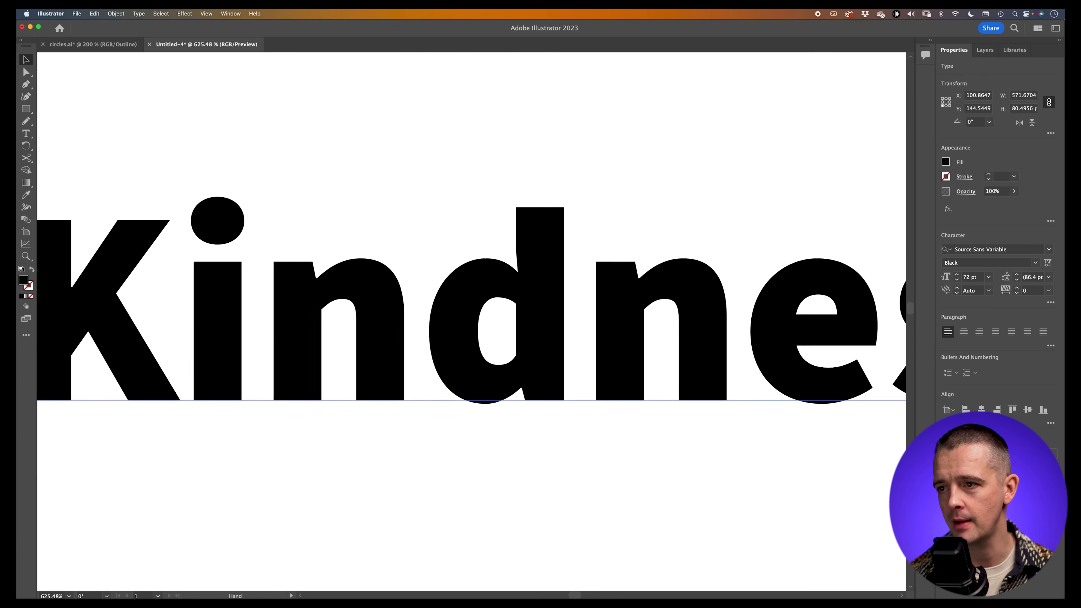
{"action": "scroll", "coordinate": [473, 322], "scroll_direction": "down", "scroll_amount": 3}
{"action": "scroll", "coordinate": [472, 322], "scroll_direction": "right", "scroll_amount": 10}
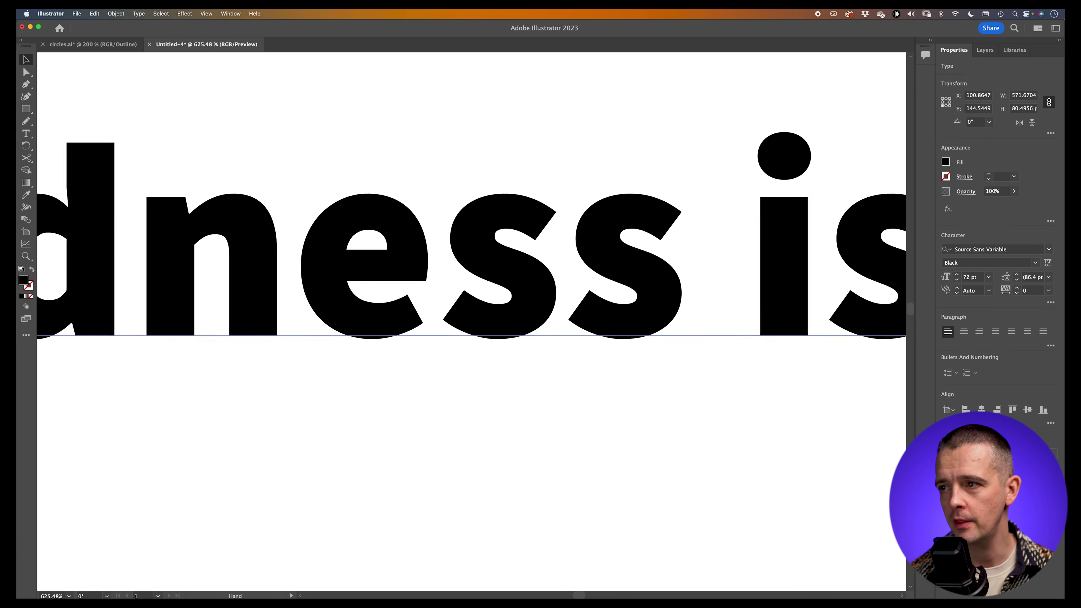
{"action": "scroll", "coordinate": [472, 321], "scroll_direction": "left", "scroll_amount": 3}
{"action": "scroll", "coordinate": [472, 321], "scroll_direction": "left", "scroll_amount": 8}
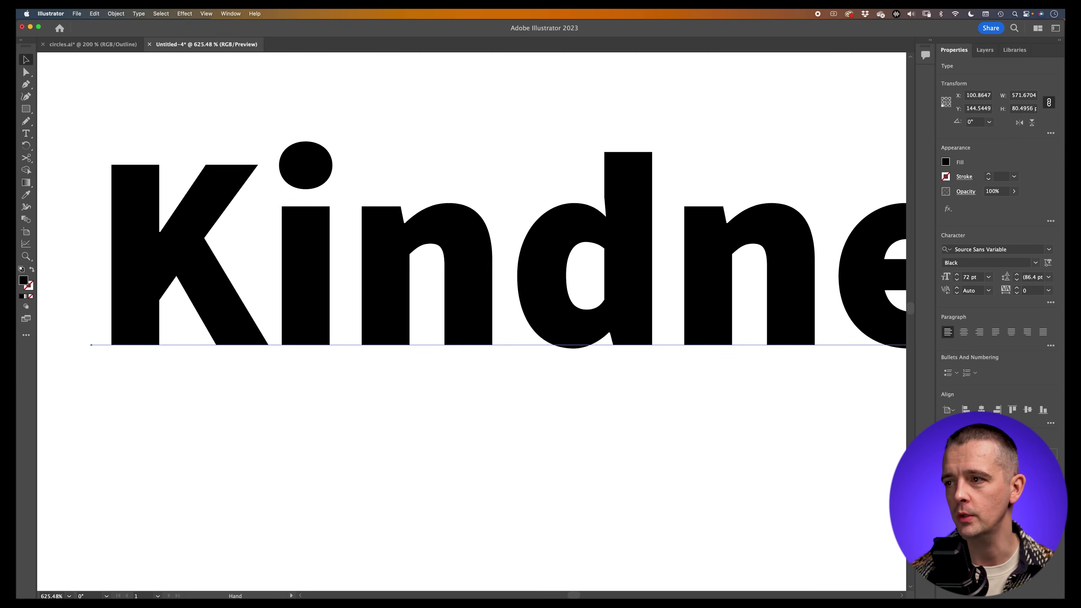
{"action": "scroll", "coordinate": [472, 322], "scroll_direction": "down", "scroll_amount": 2}
{"action": "key", "text": "v"}
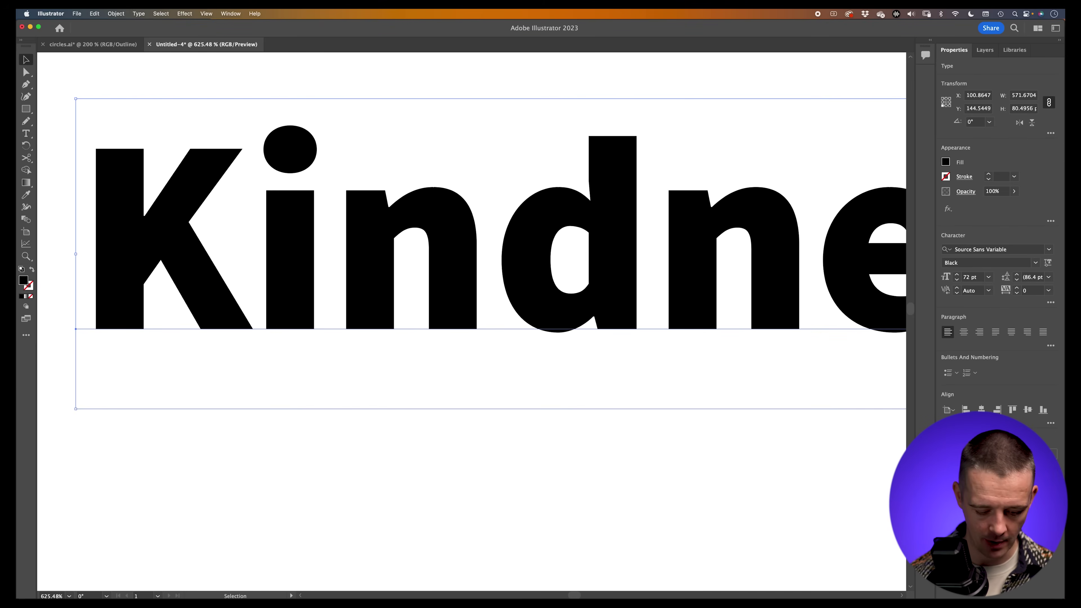
Break the "Kindness is magic" text into two lines before "is" and finish text editing
{"action": "key", "text": "super+minus"}
{"action": "key", "text": "super+minus"}
{"action": "key", "text": "super+minus"}
{"action": "key", "text": "super+minus"}
{"action": "key", "text": "super+minus"}
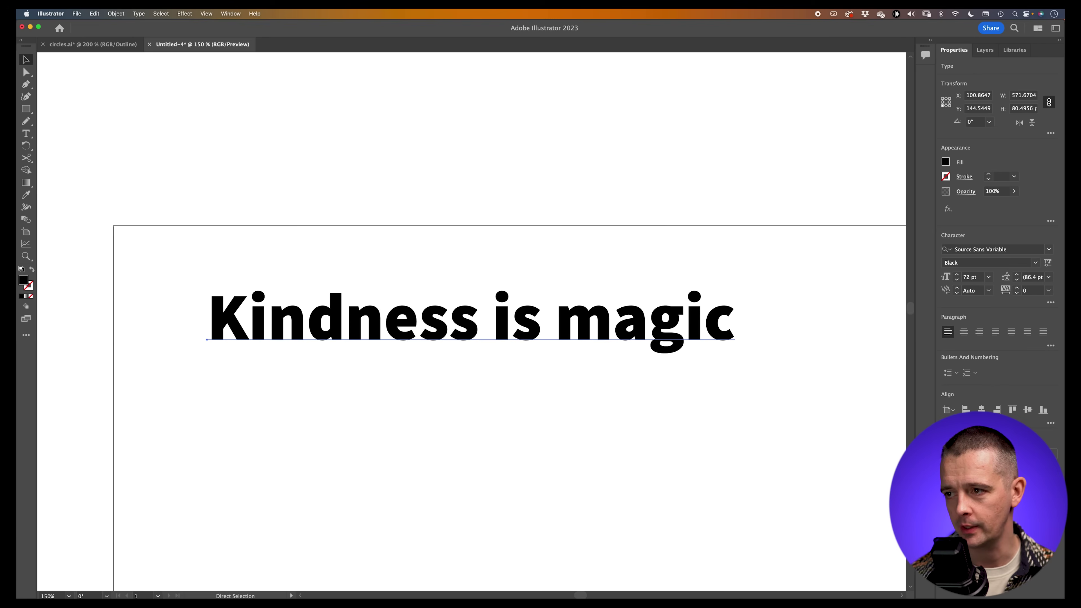
{"action": "key", "text": "space"}
{"action": "left_click_drag", "start_coordinate": [472, 332], "coordinate": [475, 255]}
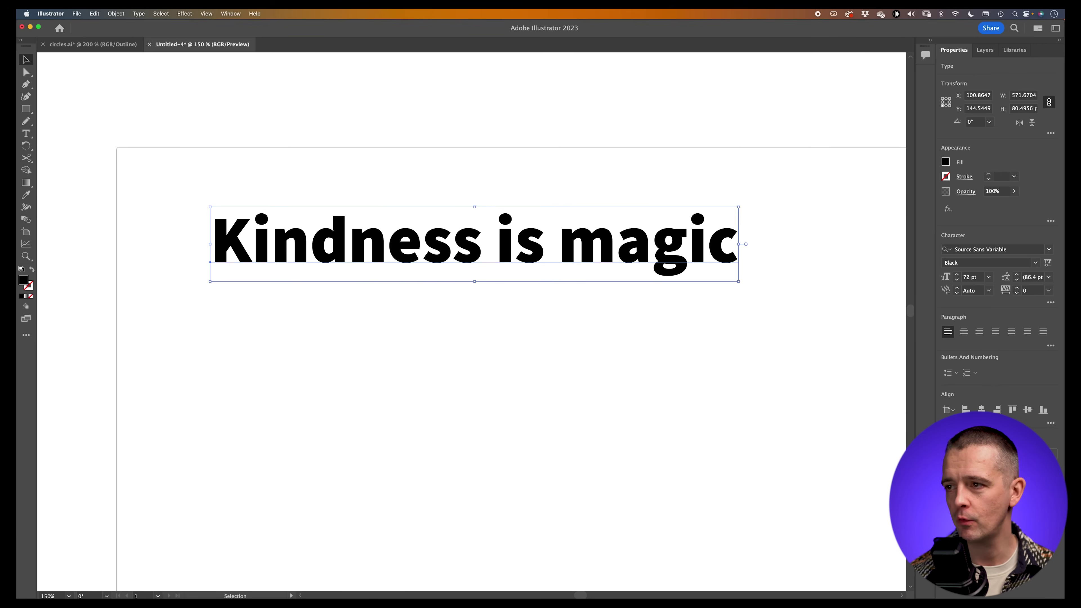
{"action": "double_click", "coordinate": [496, 238]}
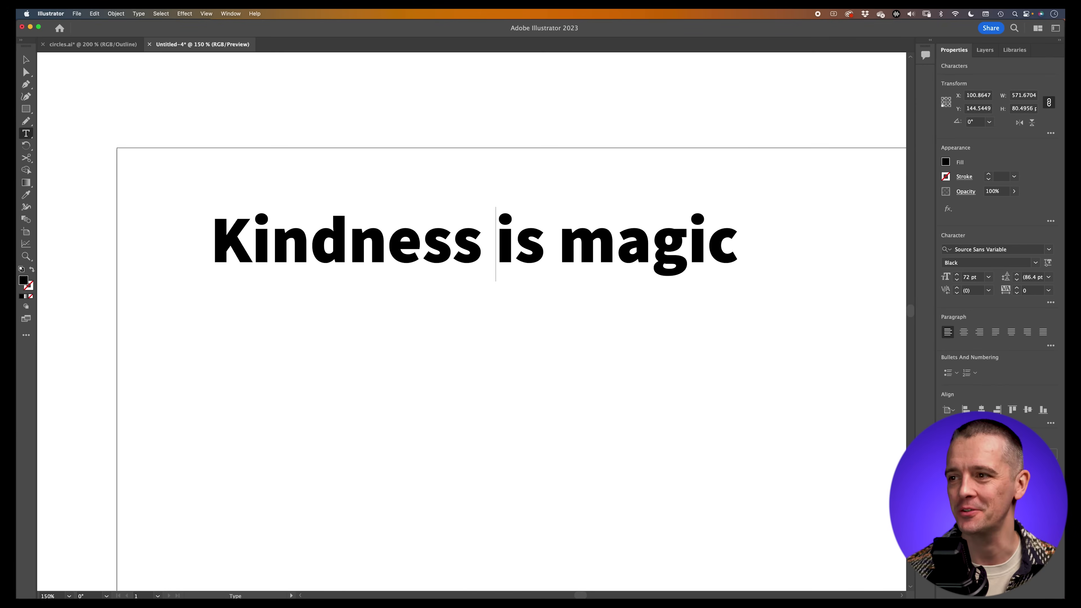
{"action": "key", "text": "Return"}
{"action": "key", "text": "Escape"}
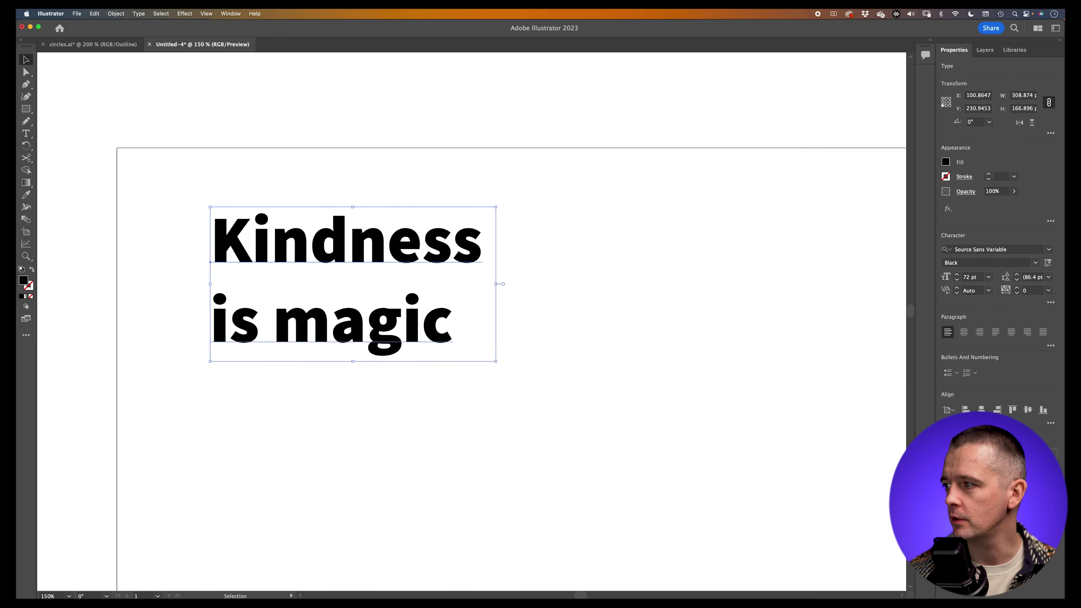
Try a leading of 300 pt on the two-line "Kindness is magic" text
{"action": "double_click", "coordinate": [1030, 277]}
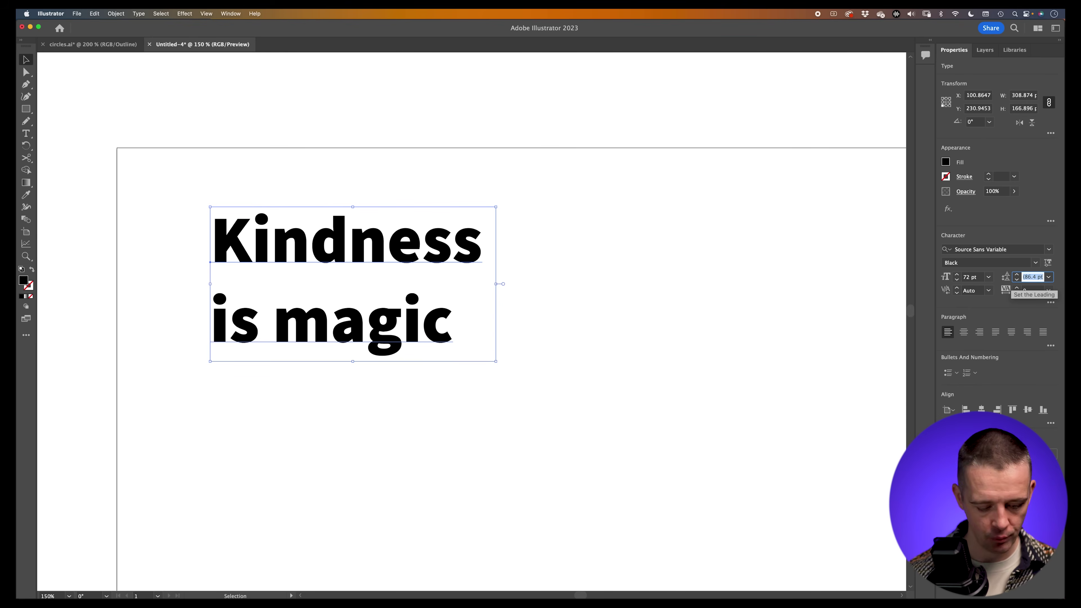
{"action": "type", "text": "300"}
{"action": "key", "text": "Tab"}
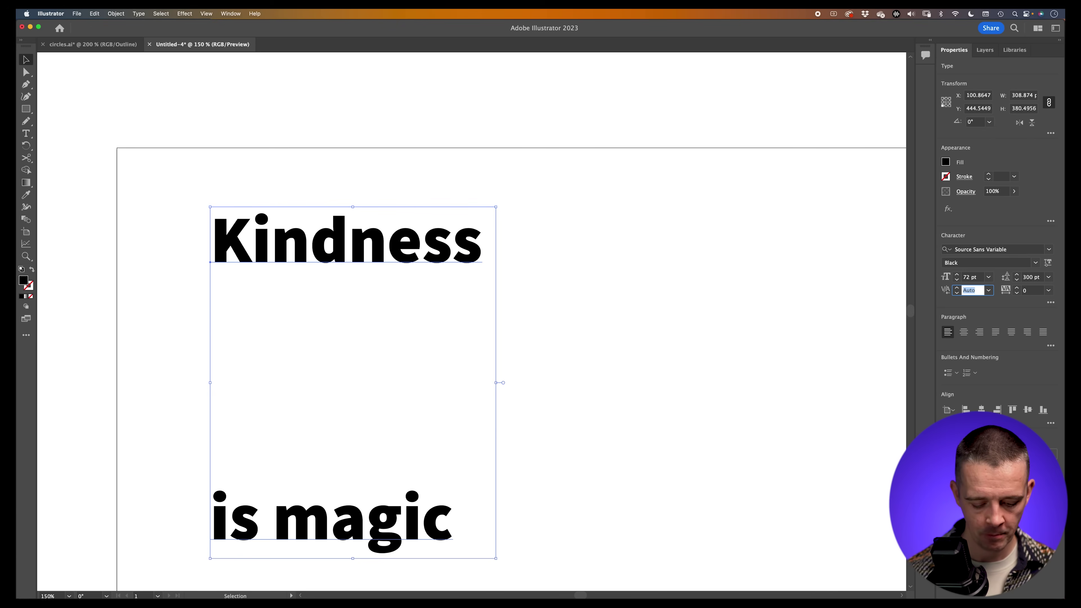
Set the leading of the two-line text to 72 pt
{"action": "key", "text": "shift+Tab"}
{"action": "key", "text": "Tab"}
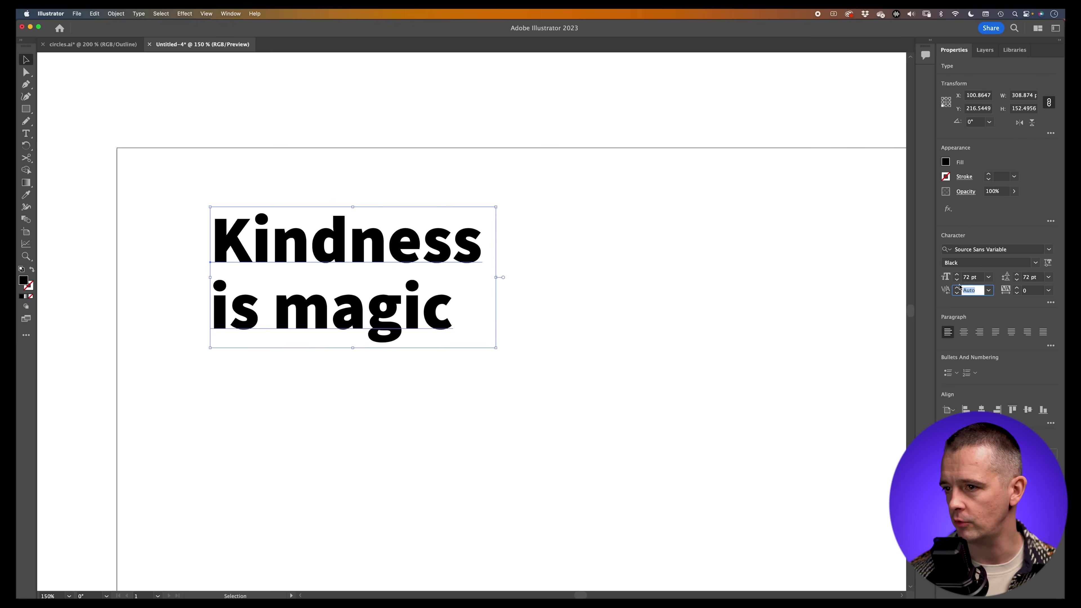
{"action": "left_click", "coordinate": [31, 64]}
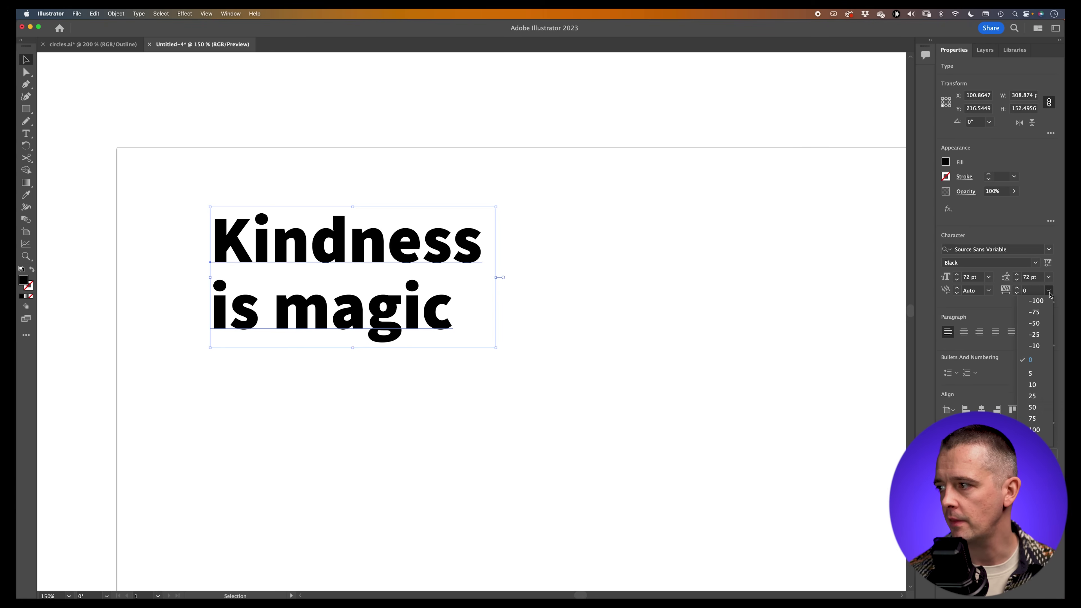
Try a tracking of 200 on the two-line text, restore it to 0 and deselect the text
{"action": "key", "text": "alt+Right"}
{"action": "key", "text": "alt+Right"}
{"action": "key", "text": "alt+Right"}
{"action": "key", "text": "alt+Right"}
{"action": "key", "text": "alt+Right"}
{"action": "key", "text": "alt+Right"}
{"action": "key", "text": "alt+Right"}
{"action": "key", "text": "alt+Right"}
{"action": "key", "text": "alt+Right"}
{"action": "key", "text": "alt+Right"}
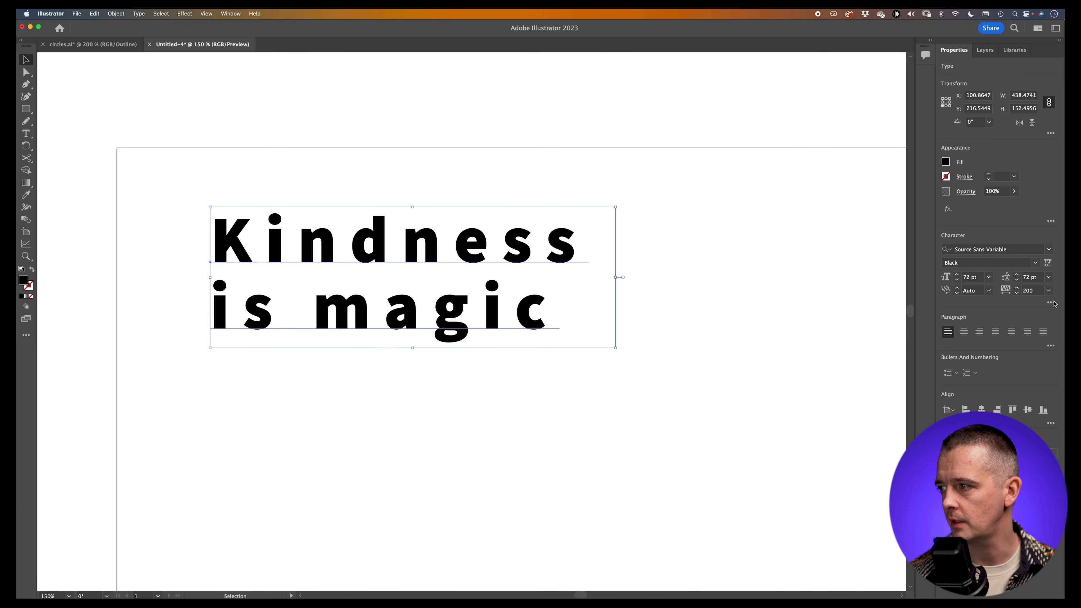
{"action": "key", "text": "super+alt+q"}
{"action": "left_click", "coordinate": [556, 398]}
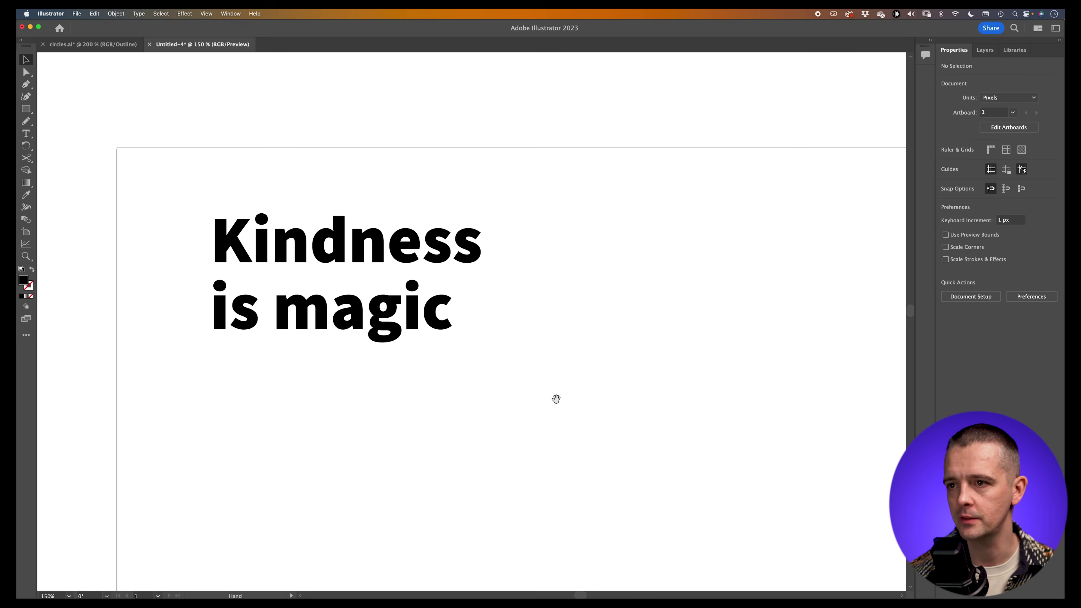
Try adding a freely placed line of sample text below the heading and delete it again
{"action": "left_click_drag", "start_coordinate": [557, 398], "coordinate": [538, 280]}
{"action": "key", "text": "t"}
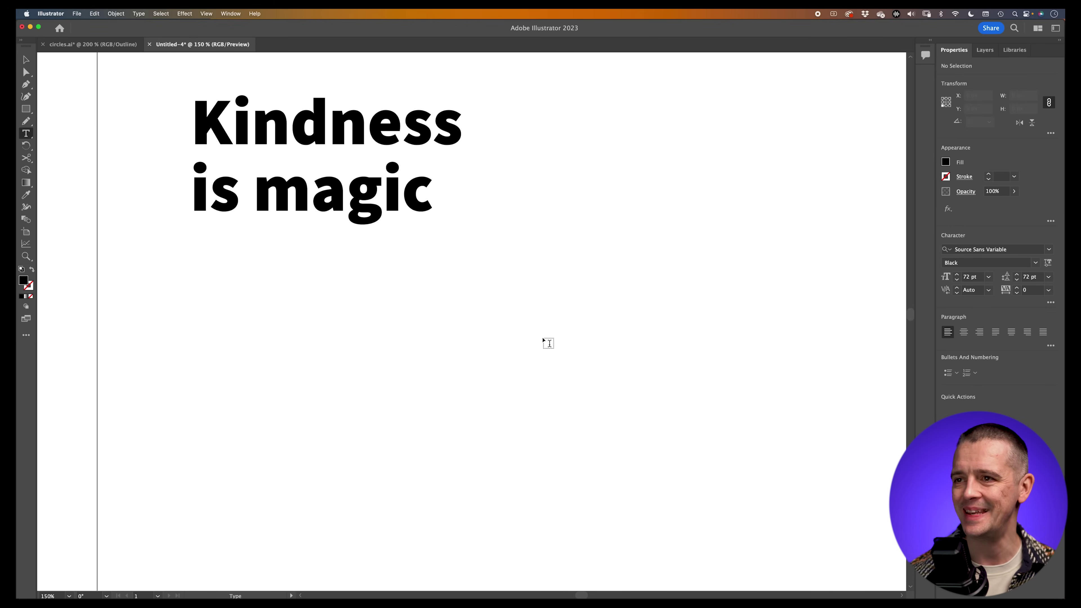
{"action": "left_click", "coordinate": [506, 280]}
{"action": "type", "text": "gihfag'f abdf'"}
{"action": "key", "text": "super+a"}
{"action": "key", "text": "BackSpace"}
{"action": "key", "text": "Escape"}
{"action": "left_click", "coordinate": [342, 243]}
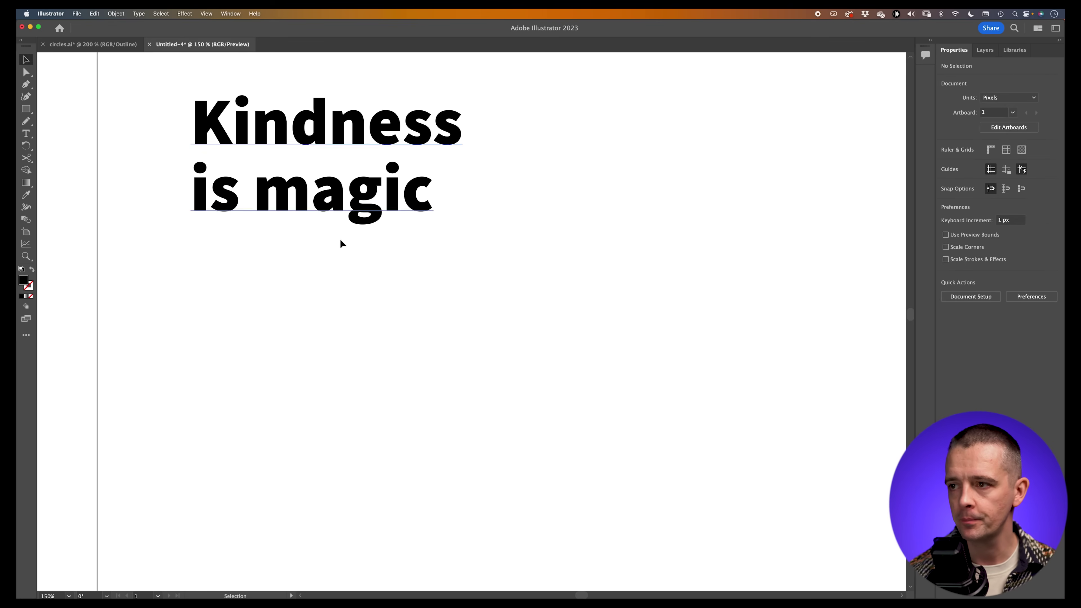
Draw an area text box about 313 x 314 px below the "Kindness is magic" heading and leave it selected as an object
{"action": "left_click", "coordinate": [26, 133]}
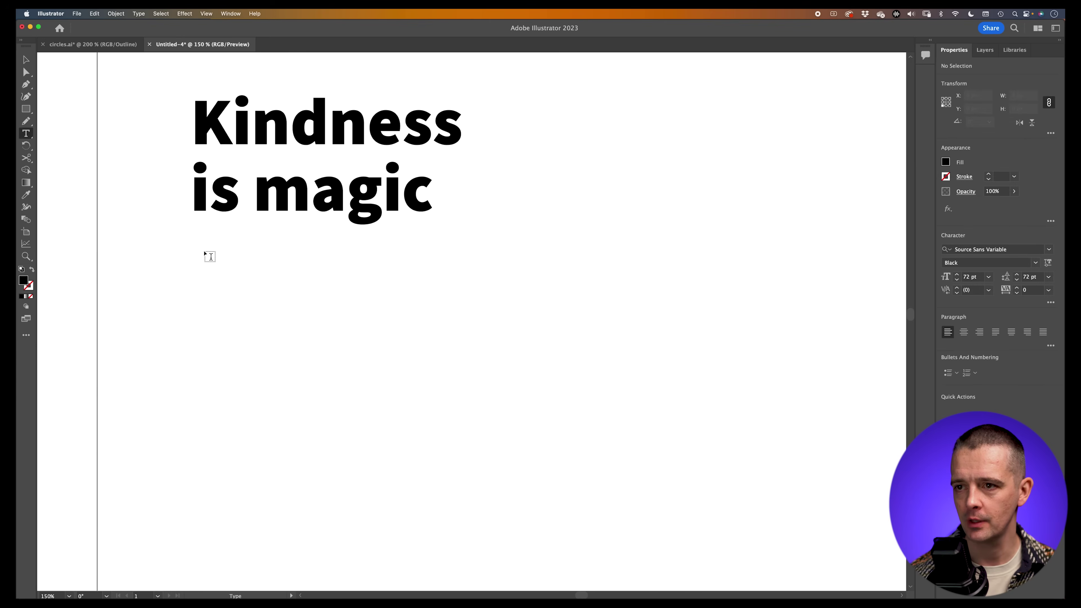
{"action": "mouse_move", "coordinate": [204, 272]}
{"action": "left_mouse_down"}
{"action": "mouse_move", "coordinate": [465, 421]}
{"action": "mouse_move", "coordinate": [690, 445]}
{"action": "mouse_move", "coordinate": [538, 533]}
{"action": "mouse_move", "coordinate": [572, 572]}
{"action": "mouse_move", "coordinate": [491, 562]}
{"action": "left_mouse_up"}
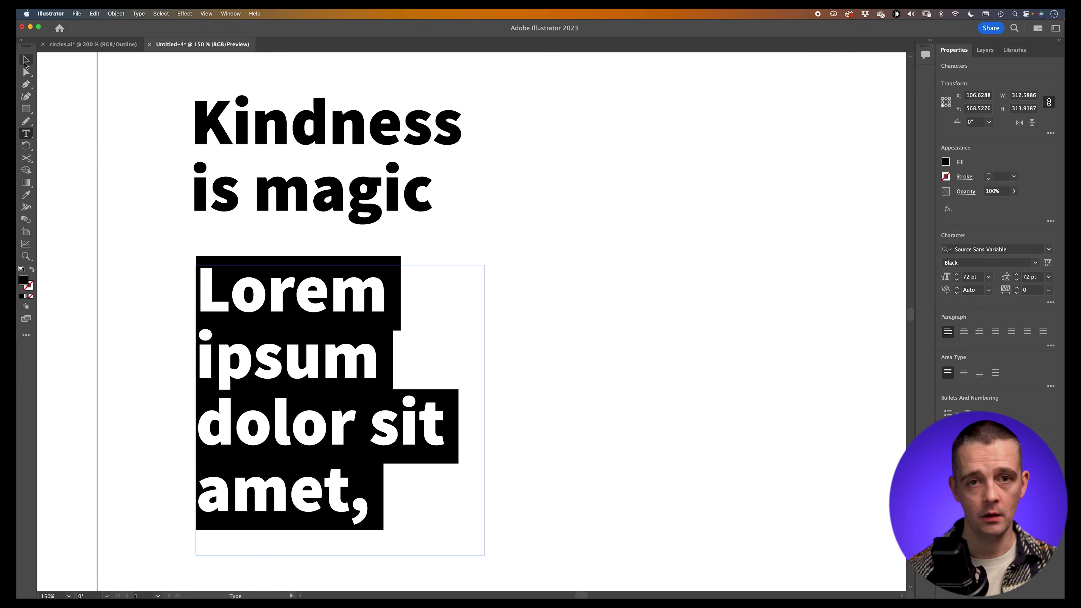
{"action": "left_click", "coordinate": [26, 61]}
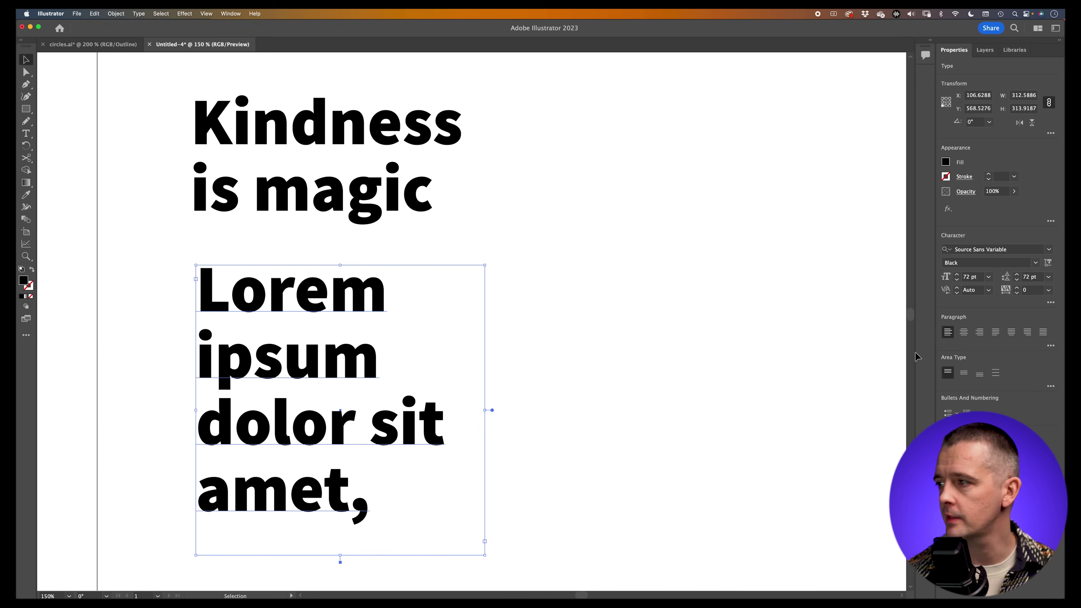
Format the area text as Regular at 18 pt with a leading of 21 pt
{"action": "left_click", "coordinate": [1037, 263]}
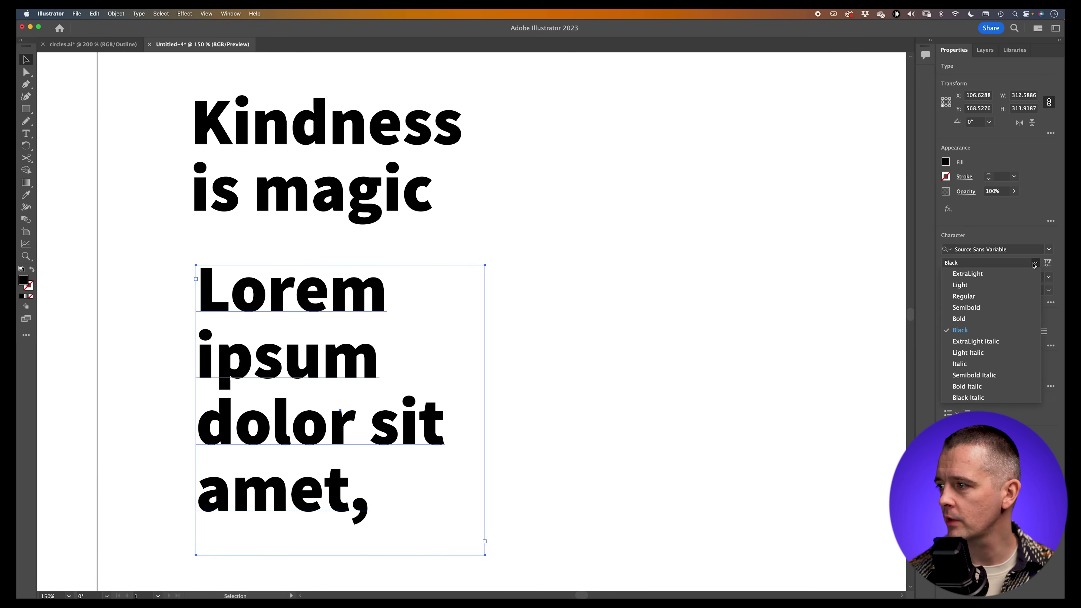
{"action": "left_click", "coordinate": [989, 297]}
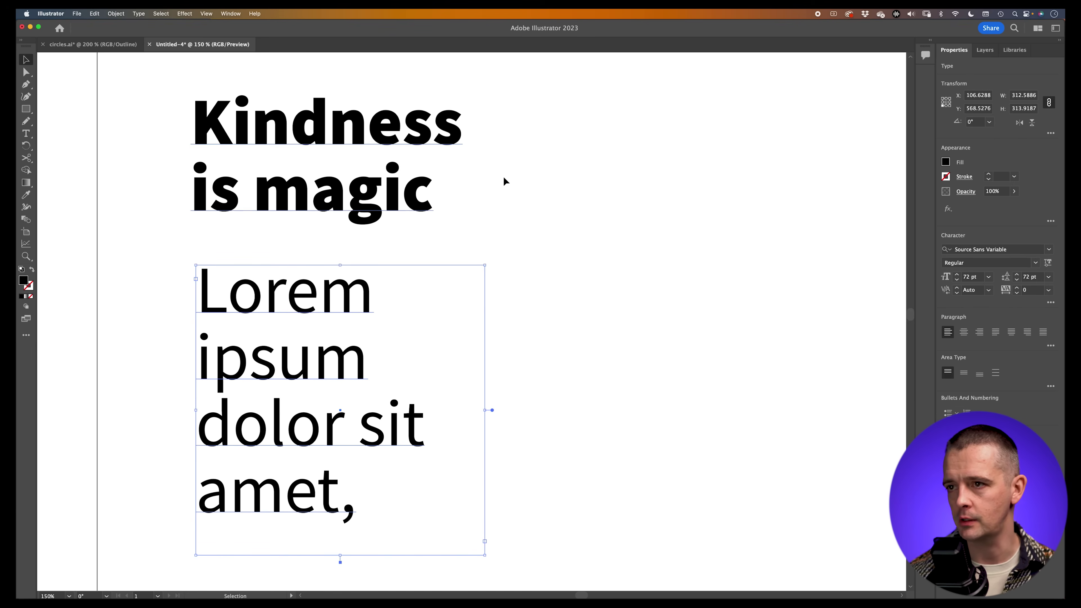
{"action": "left_click", "coordinate": [988, 276]}
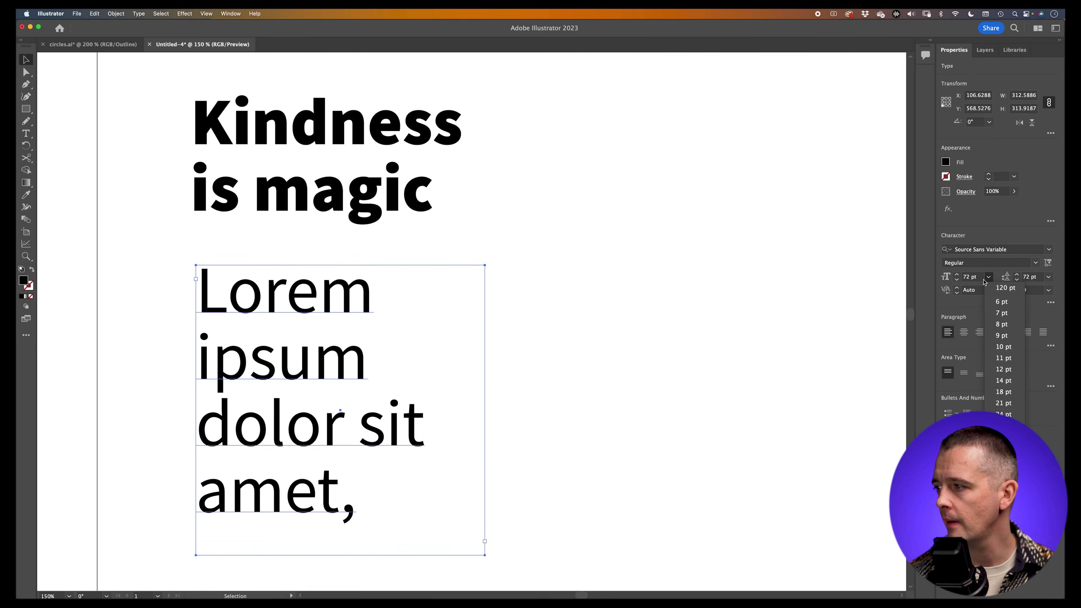
{"action": "left_click", "coordinate": [1014, 393]}
{"action": "left_click", "coordinate": [1049, 277]}
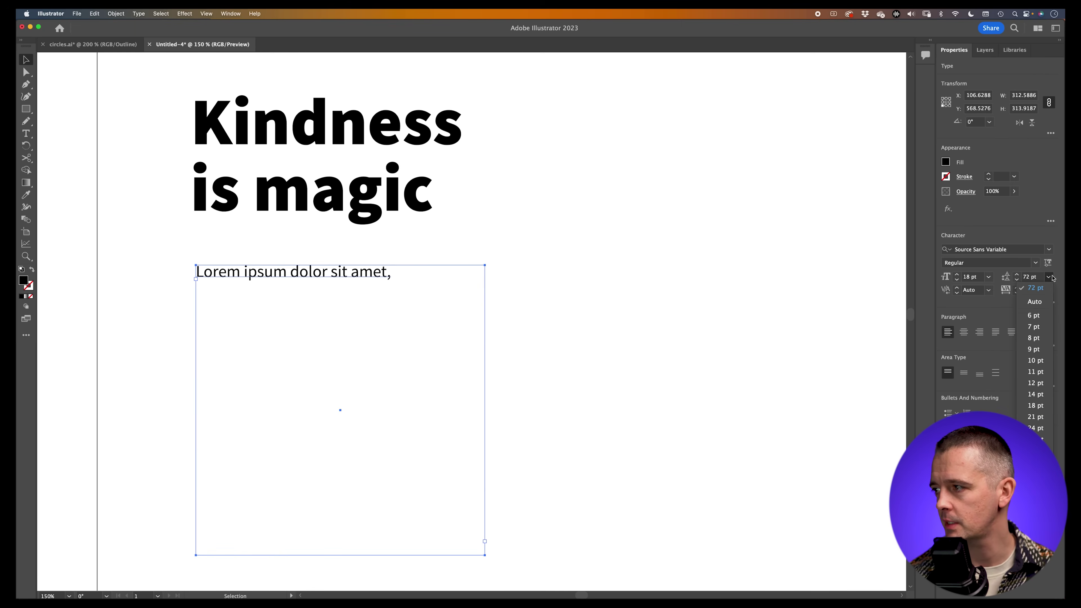
{"action": "left_click", "coordinate": [1041, 419]}
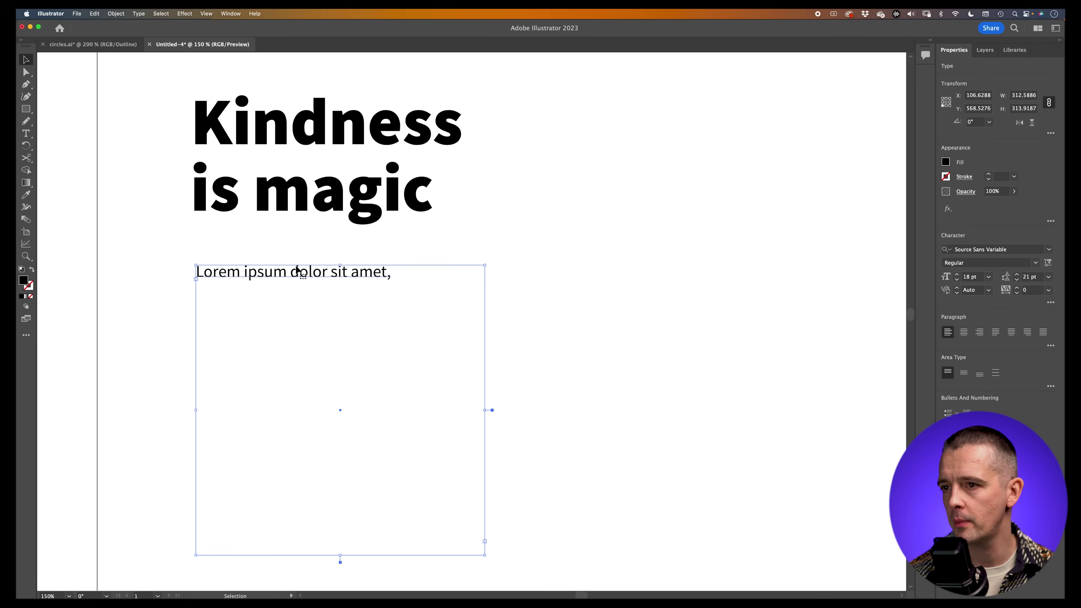
Fill the text box with placeholder text and delete the duplicated opening phrase "Lorem ipsum dolor sit amet,"
{"action": "double_click", "coordinate": [284, 272]}
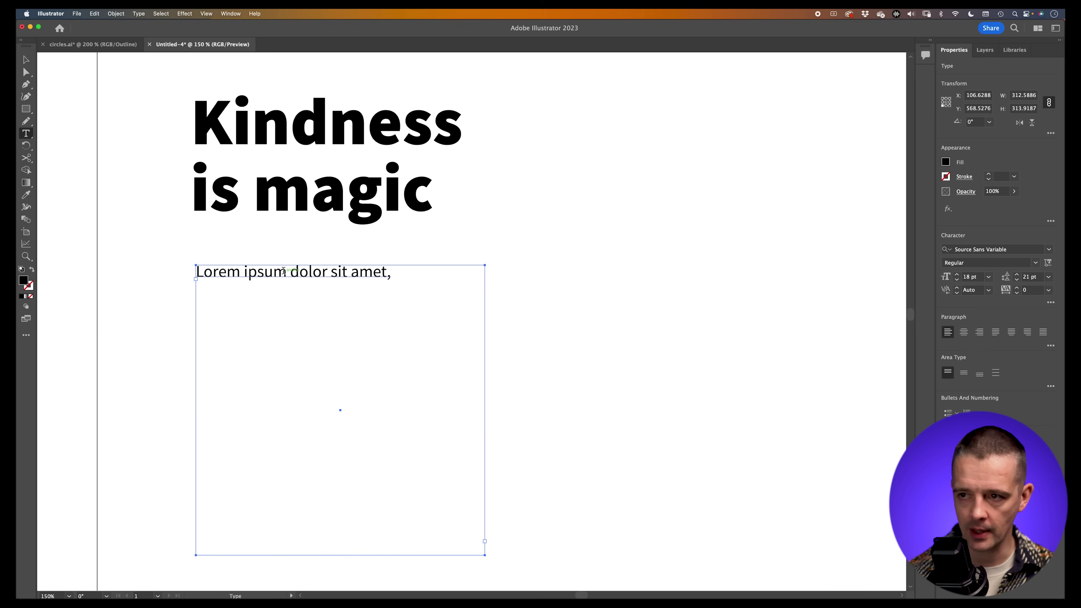
{"action": "left_click", "coordinate": [400, 270]}
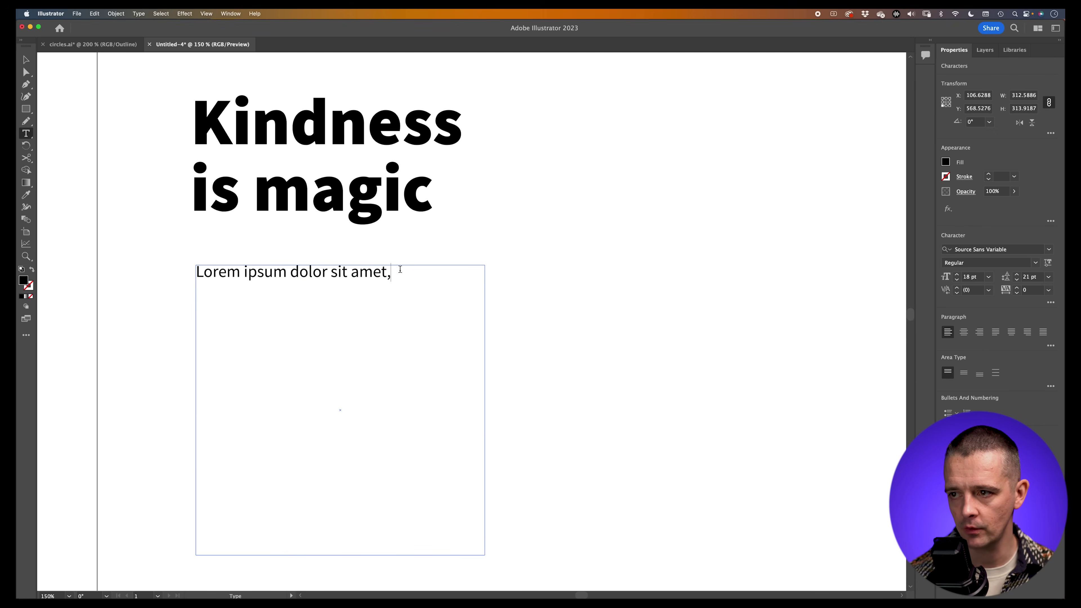
{"action": "left_click", "coordinate": [144, 14]}
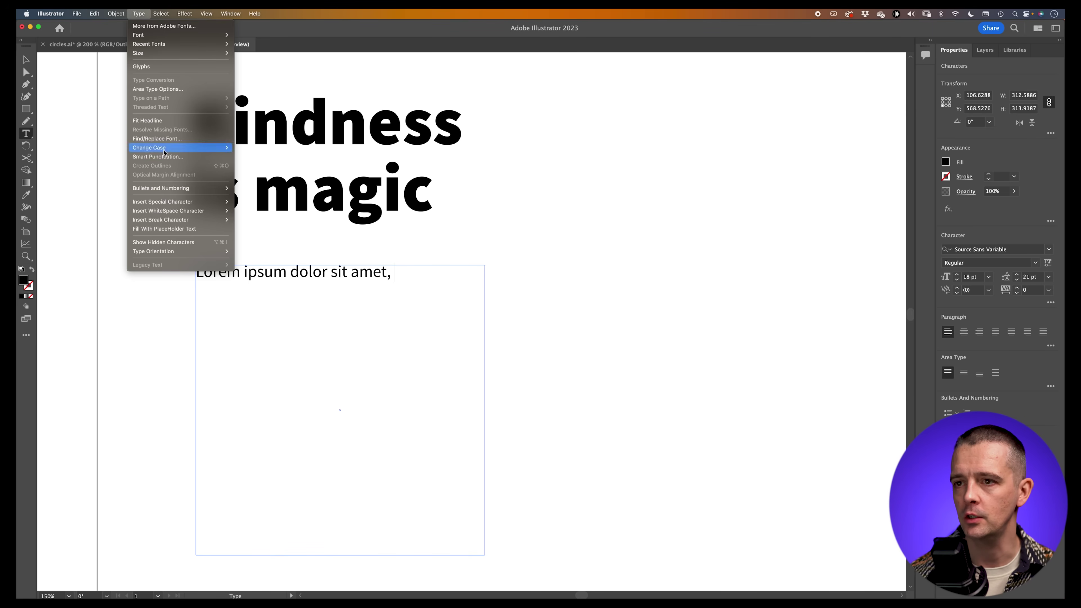
{"action": "left_click", "coordinate": [179, 229]}
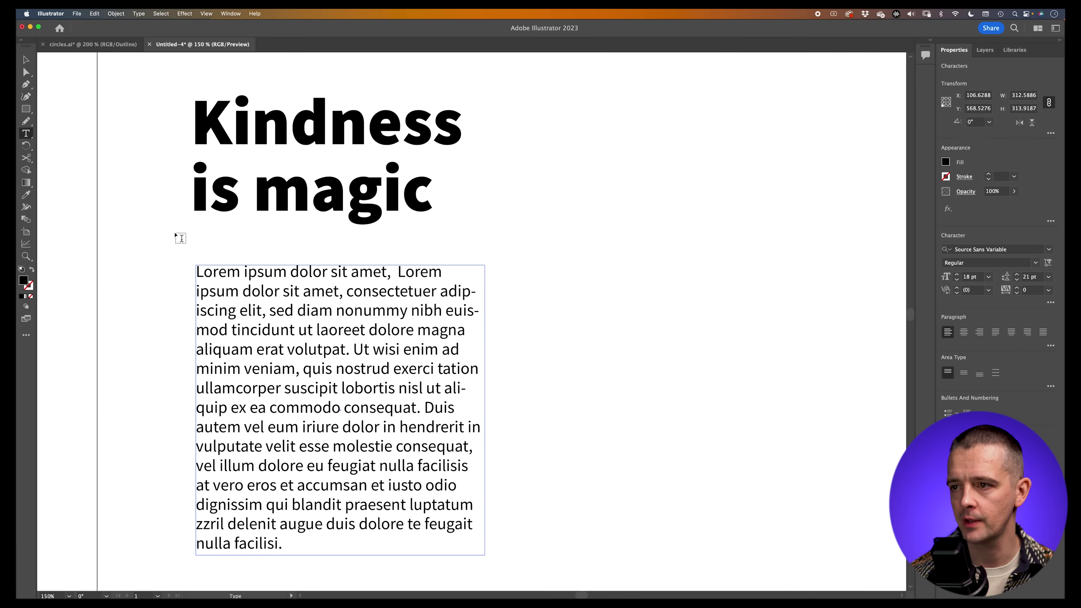
{"action": "left_click_drag", "start_coordinate": [400, 272], "coordinate": [149, 275]}
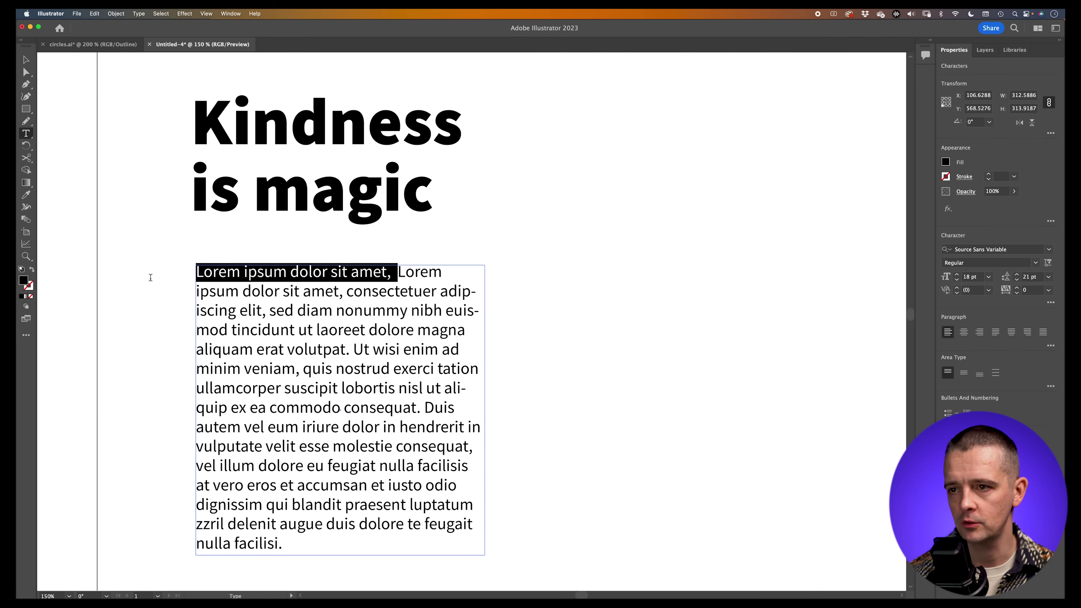
{"action": "key", "text": "BackSpace"}
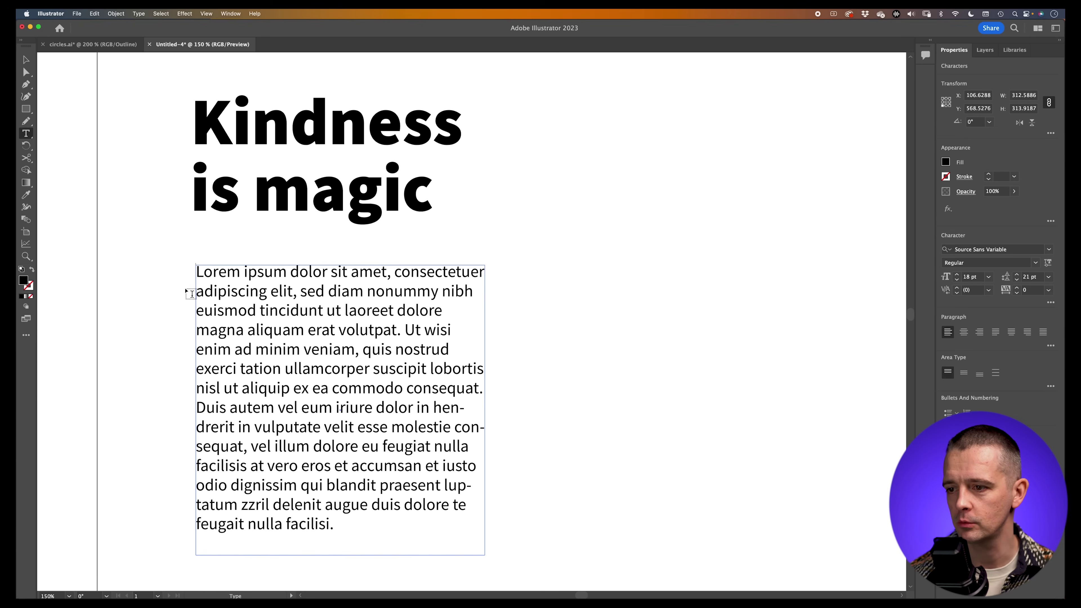
Insert a blank line before "Duis autem" to split the placeholder text into two paragraphs, and clear the selection
{"action": "left_click_drag", "start_coordinate": [199, 415], "coordinate": [203, 415]}
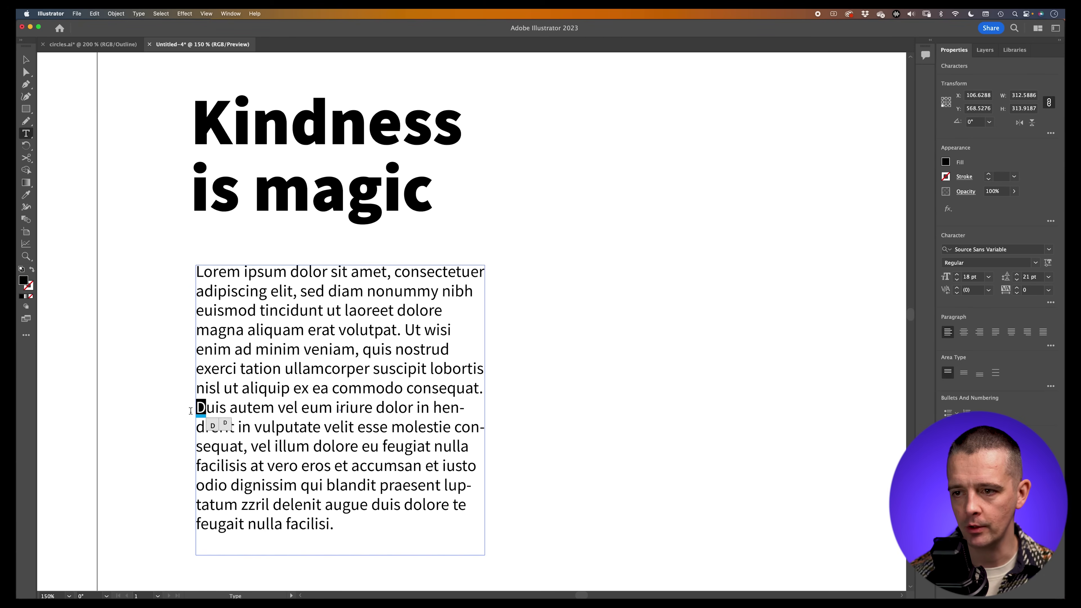
{"action": "left_click", "coordinate": [197, 416]}
{"action": "key", "text": "Return"}
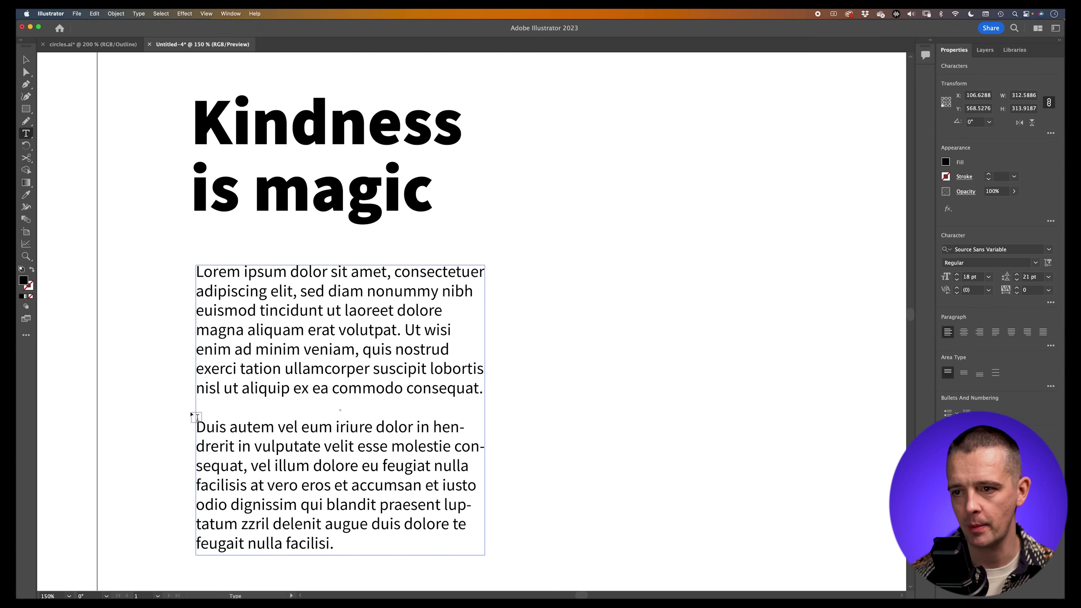
{"action": "left_click", "coordinate": [26, 60]}
{"action": "left_click", "coordinate": [447, 193]}
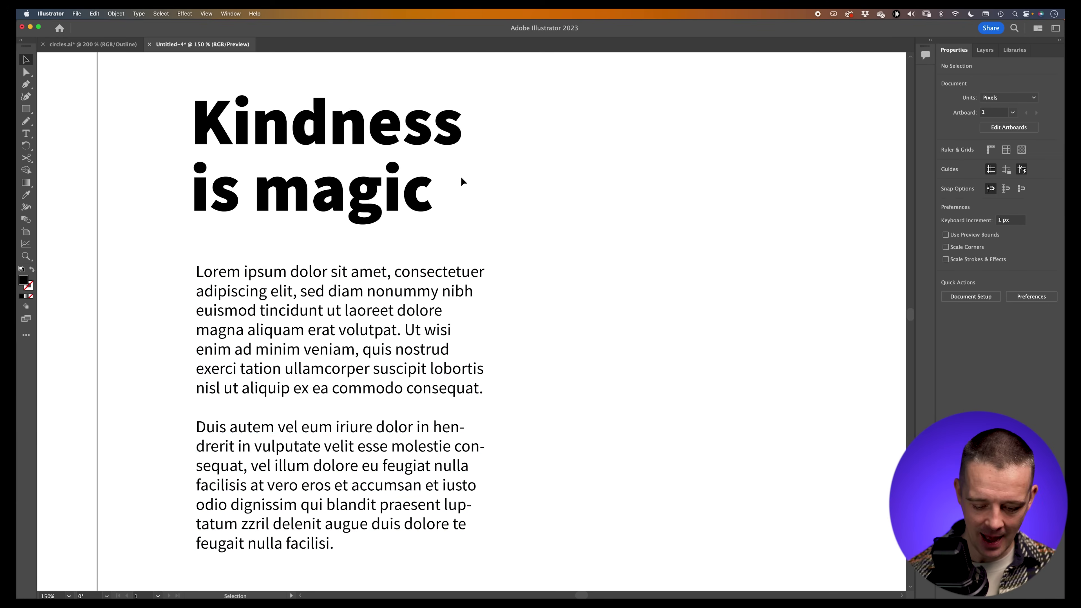
Practise moving the heading and the text block around the artboard, leaving the block below the heading and offset to its right
{"action": "key", "text": "super+minus"}
{"action": "scroll", "coordinate": [547, 268], "scroll_direction": "right", "scroll_amount": 10}
{"action": "scroll", "coordinate": [547, 268], "scroll_direction": "down", "scroll_amount": 4}
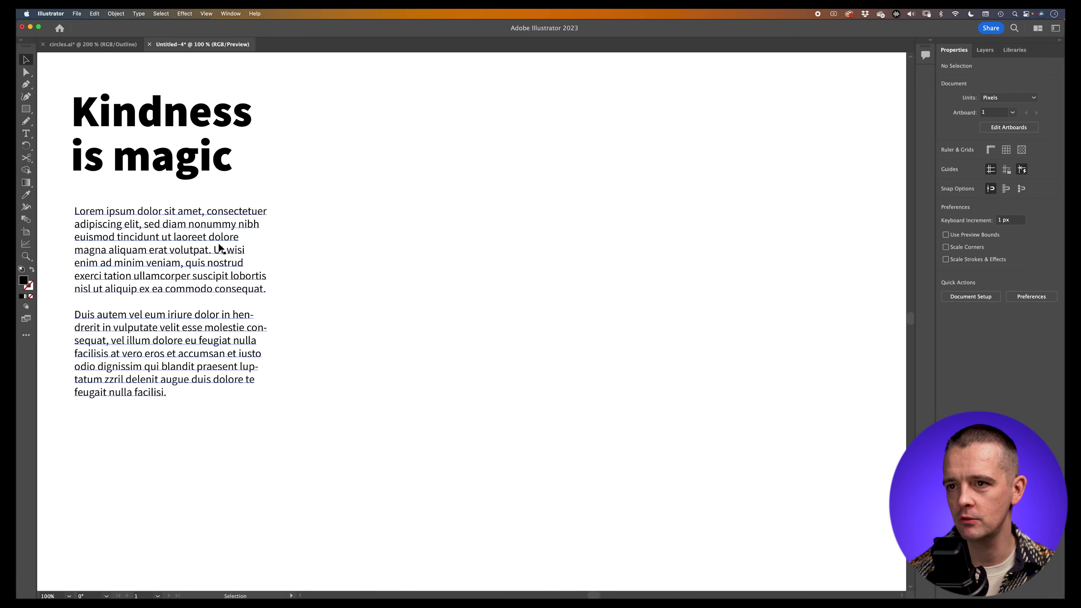
{"action": "left_click", "coordinate": [198, 226]}
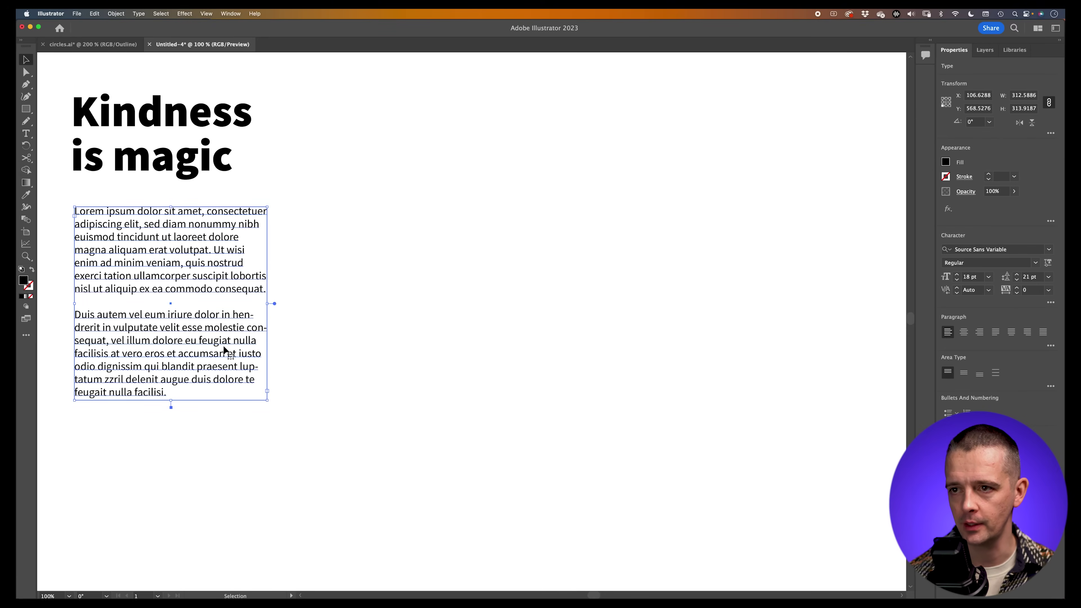
{"action": "left_click_drag", "start_coordinate": [198, 248], "coordinate": [340, 412]}
{"action": "left_click_drag", "start_coordinate": [228, 179], "coordinate": [610, 483]}
{"action": "left_click_drag", "start_coordinate": [343, 521], "coordinate": [522, 356]}
{"action": "left_click_drag", "start_coordinate": [537, 432], "coordinate": [243, 95]}
{"action": "left_click_drag", "start_coordinate": [487, 279], "coordinate": [346, 279]}
{"action": "left_click_drag", "start_coordinate": [251, 106], "coordinate": [215, 131]}
{"action": "left_click_drag", "start_coordinate": [351, 292], "coordinate": [338, 355]}
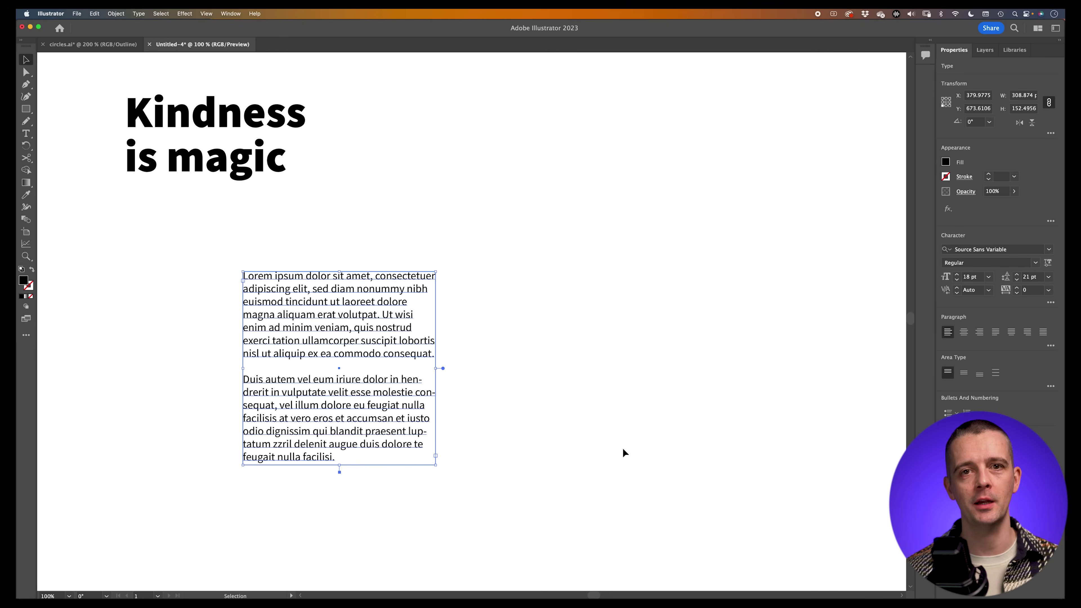
{"action": "left_click", "coordinate": [453, 402]}
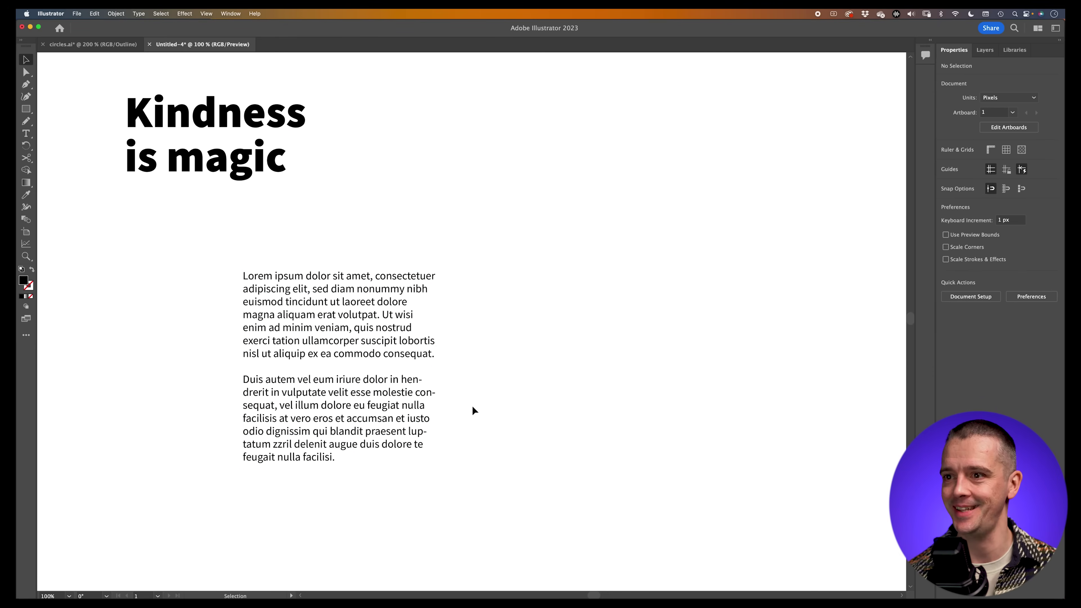
{"action": "left_click_drag", "start_coordinate": [350, 317], "coordinate": [346, 284]}
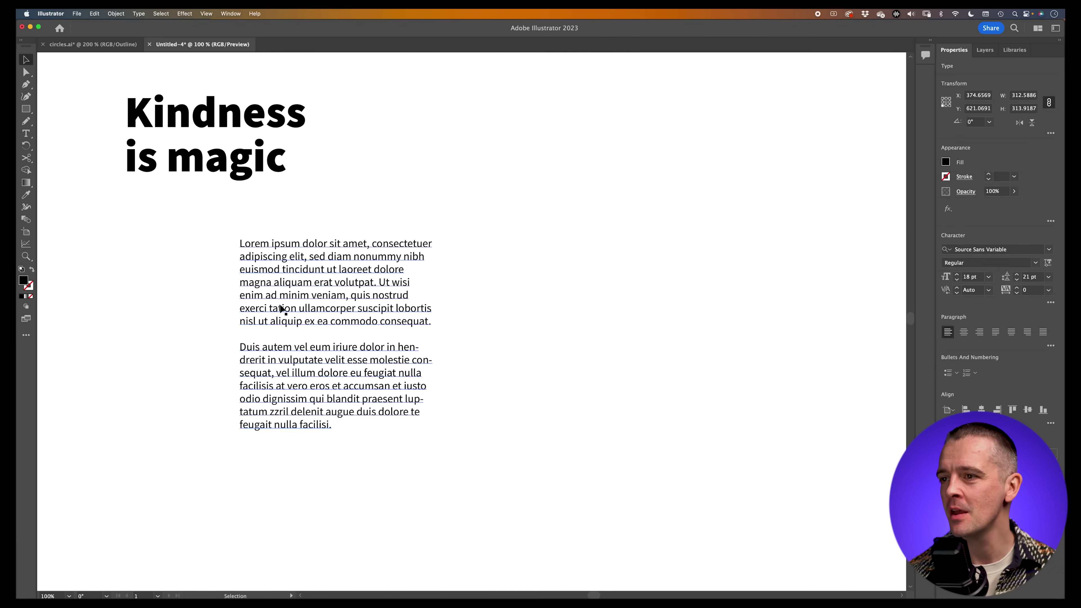
{"action": "left_click", "coordinate": [426, 267]}
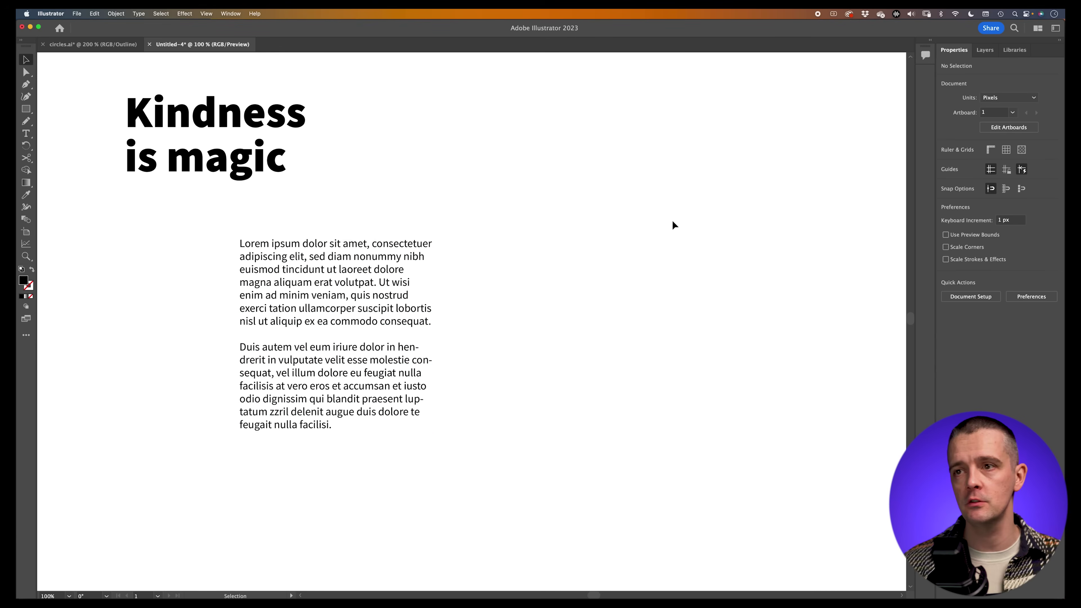
Try selecting the heading and adding the text block to the selection, and deselect both
{"action": "left_click", "coordinate": [302, 117]}
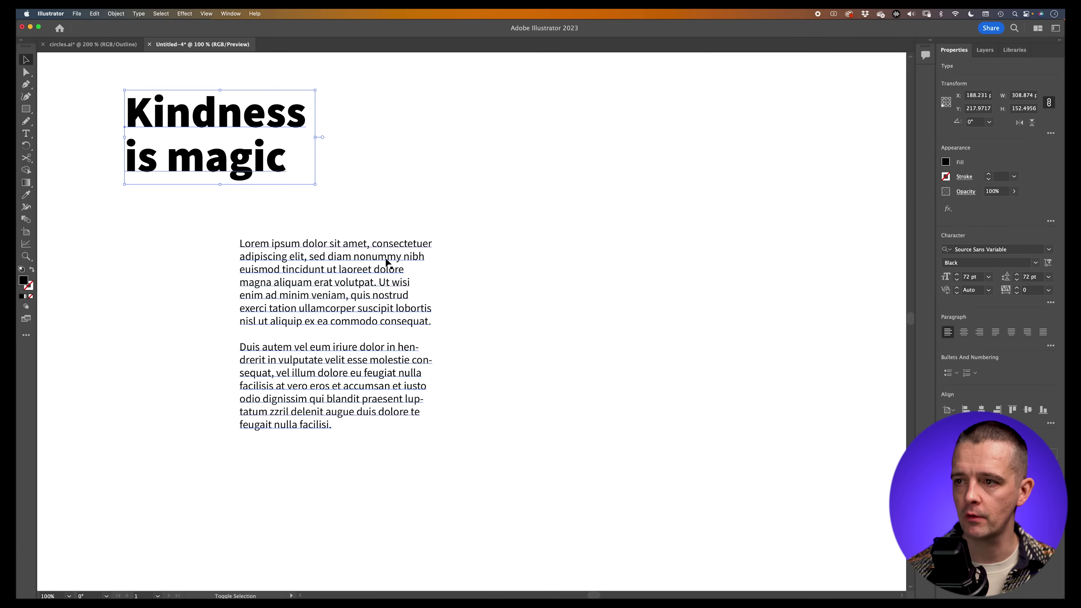
{"action": "left_click", "coordinate": [390, 260], "text": "shift"}
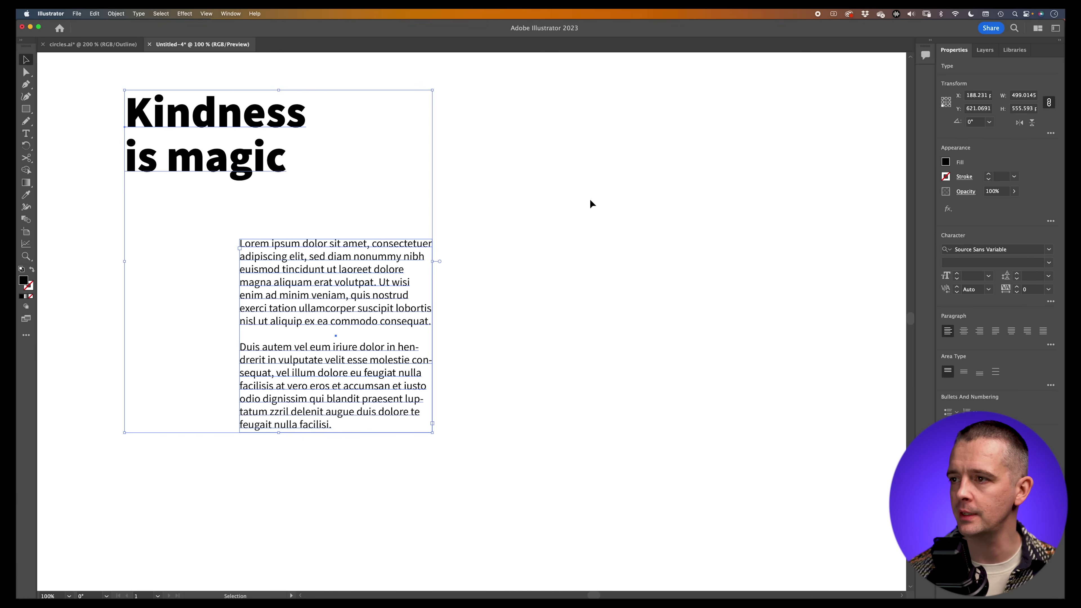
{"action": "left_click", "coordinate": [536, 155]}
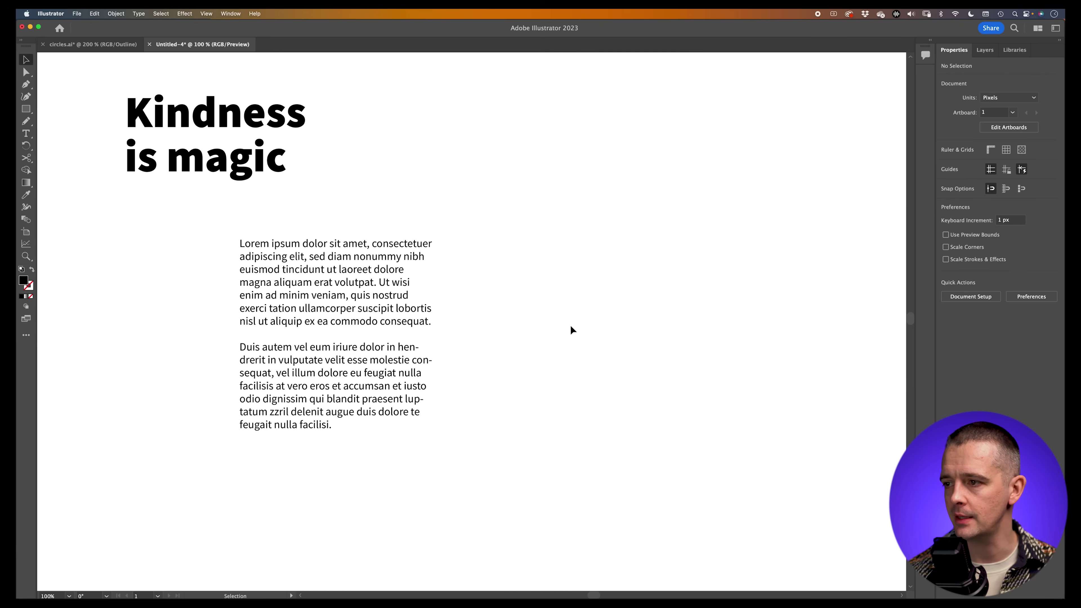
Select the heading and the text block together and align them by their right edges
{"action": "left_click_drag", "start_coordinate": [556, 323], "coordinate": [94, 132]}
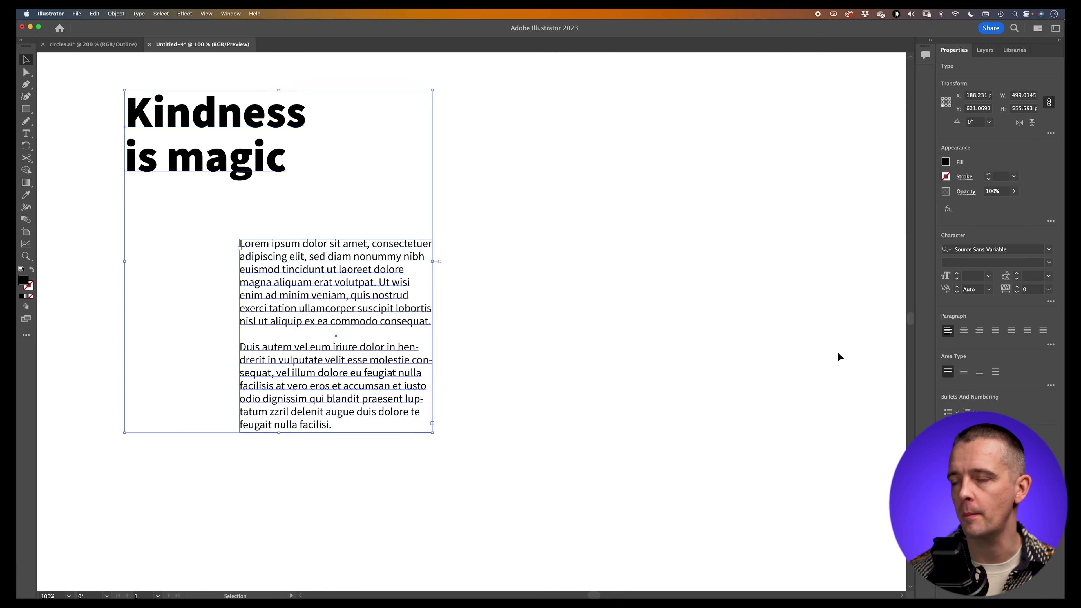
{"action": "left_click", "coordinate": [231, 13]}
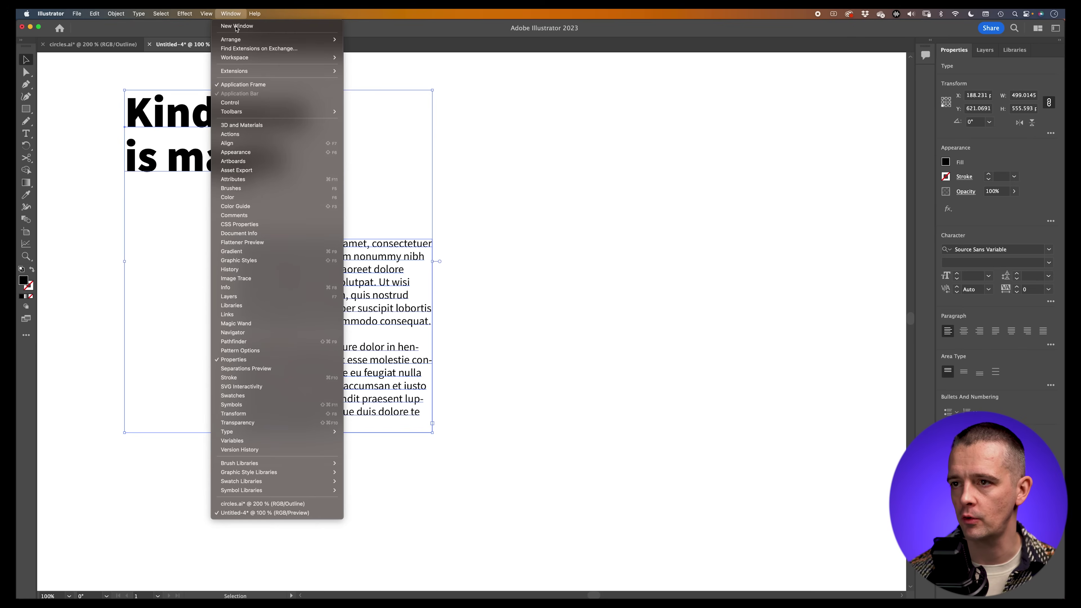
{"action": "left_click", "coordinate": [264, 143]}
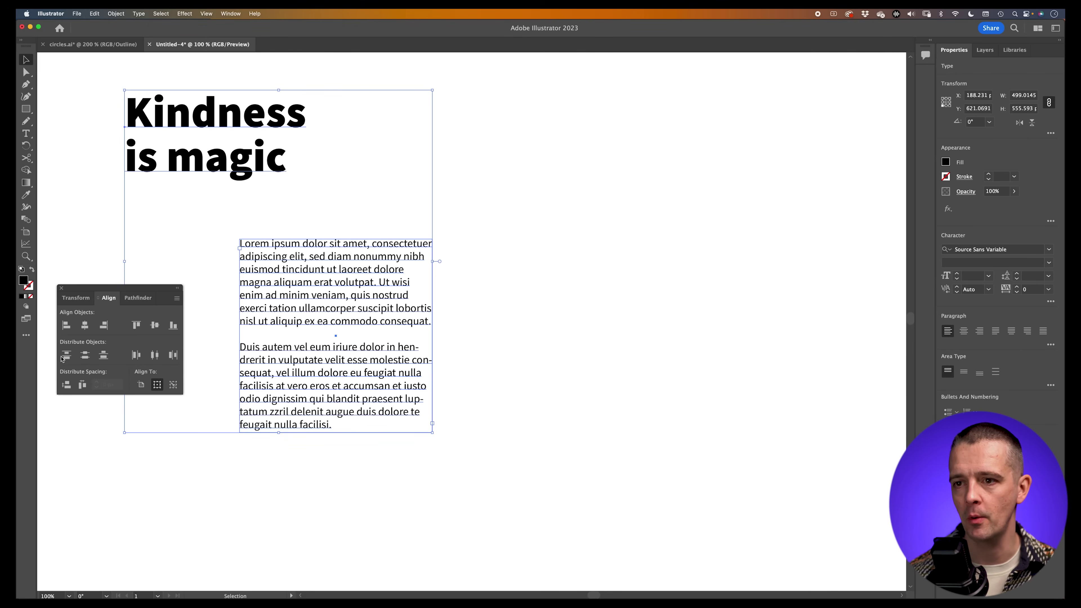
{"action": "left_click", "coordinate": [105, 326]}
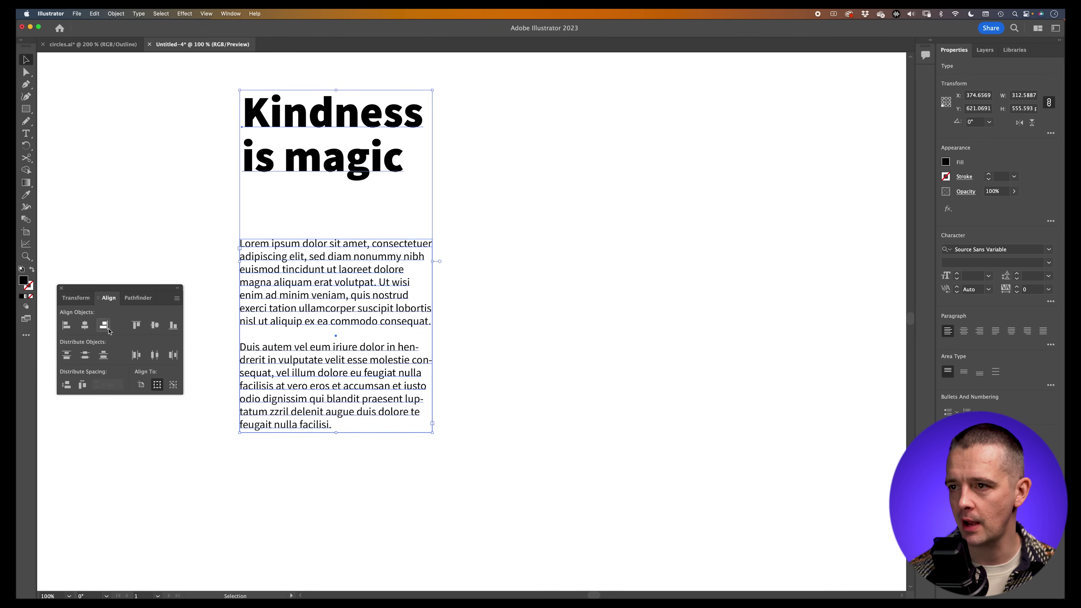
Try top alignment on the heading and text block, undo it, and align both by their left edges
{"action": "left_click", "coordinate": [136, 326]}
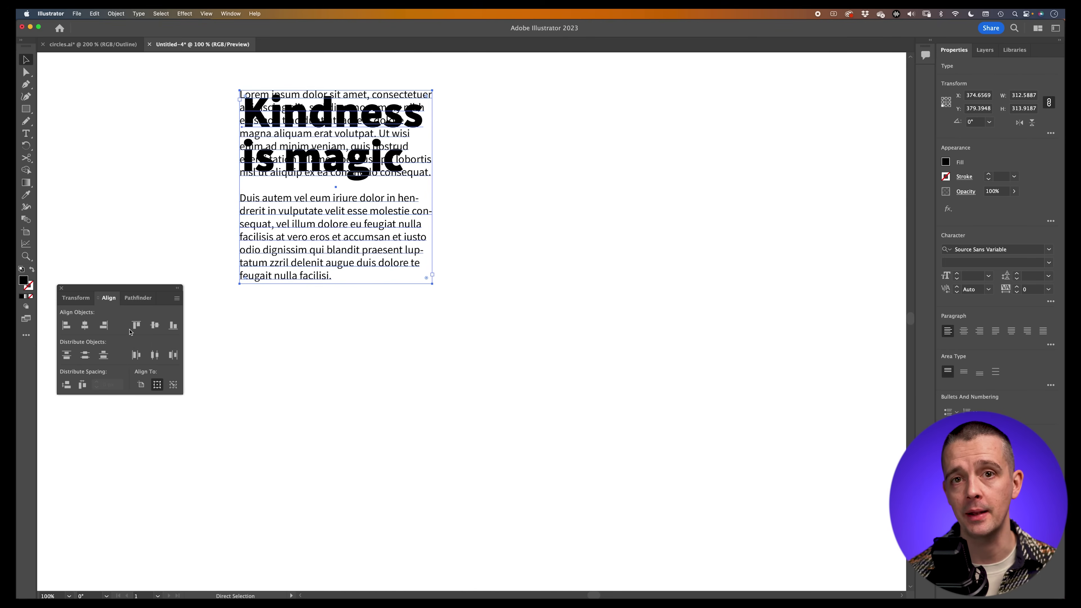
{"action": "key", "text": "super+z"}
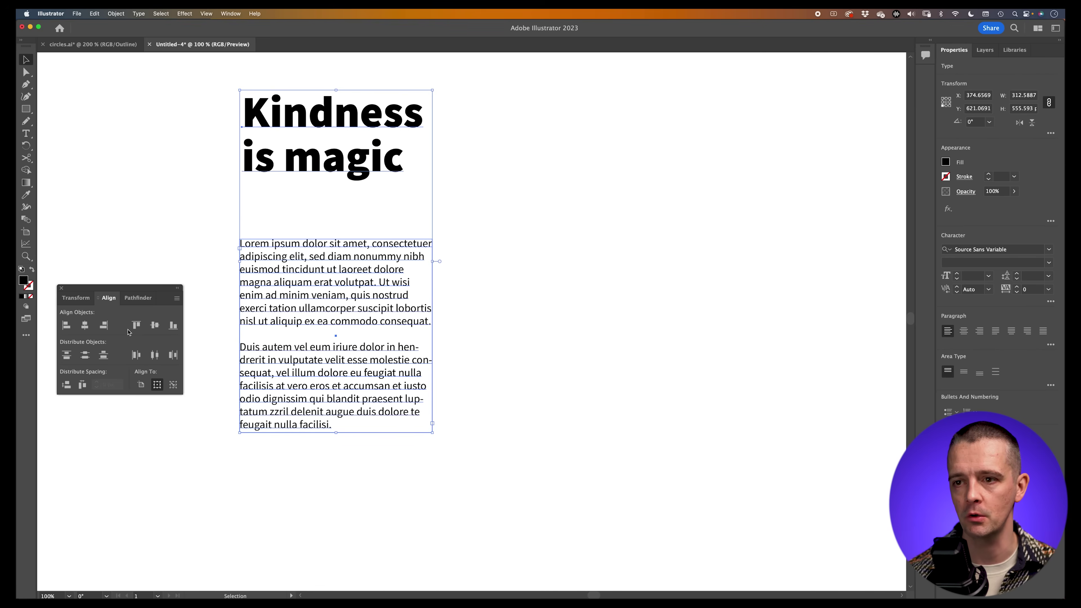
{"action": "left_click", "coordinate": [66, 325]}
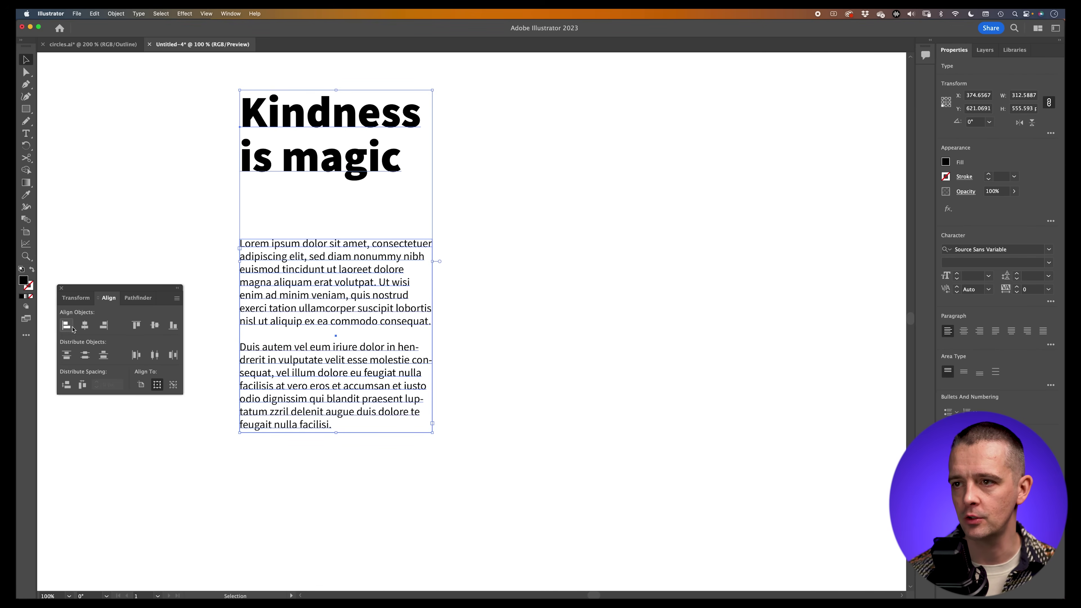
{"action": "left_click", "coordinate": [61, 289]}
{"action": "left_click", "coordinate": [455, 252]}
Draw a black rectangle about 358 x 546 px to the right of the heading and the text block
{"action": "key", "text": "z"}
{"action": "left_click_drag", "start_coordinate": [529, 289], "coordinate": [548, 369]}
{"action": "key", "text": "space"}
{"action": "left_click_drag", "start_coordinate": [471, 300], "coordinate": [408, 354]}
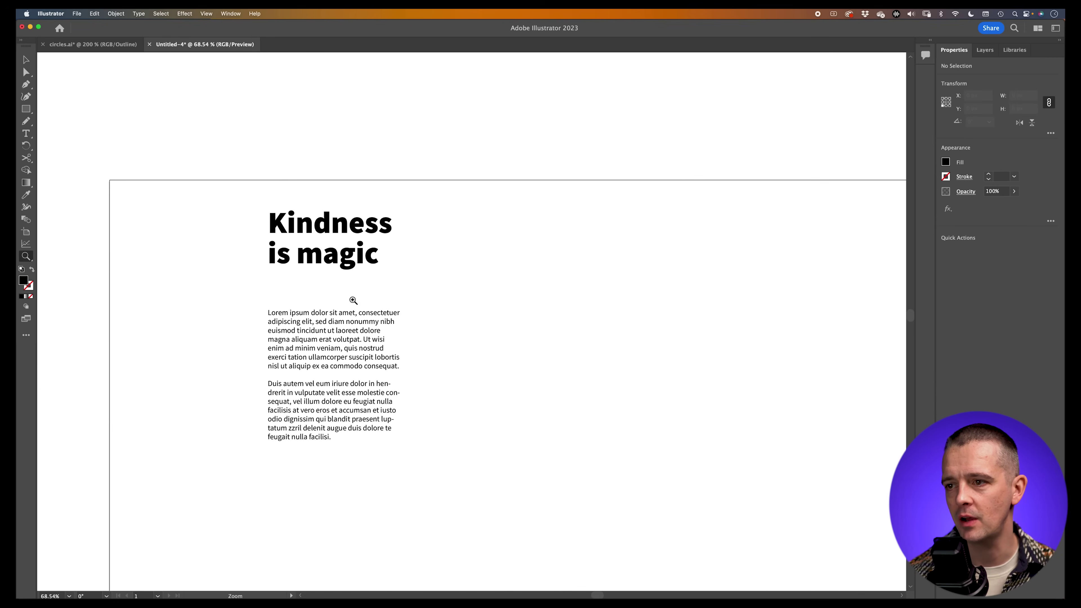
{"action": "left_click", "coordinate": [25, 109]}
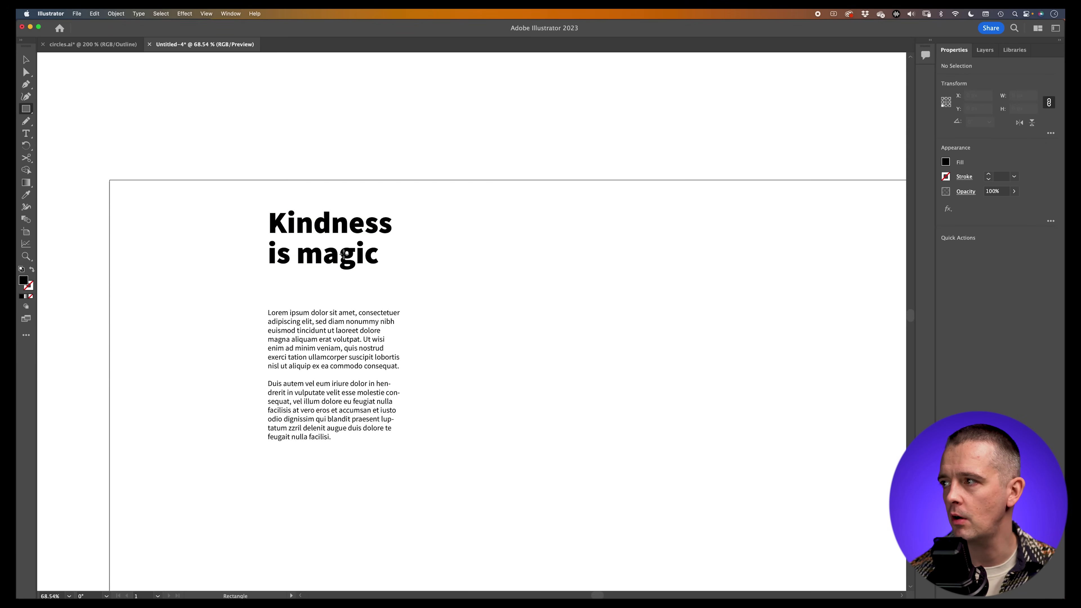
{"action": "left_click", "coordinate": [229, 14]}
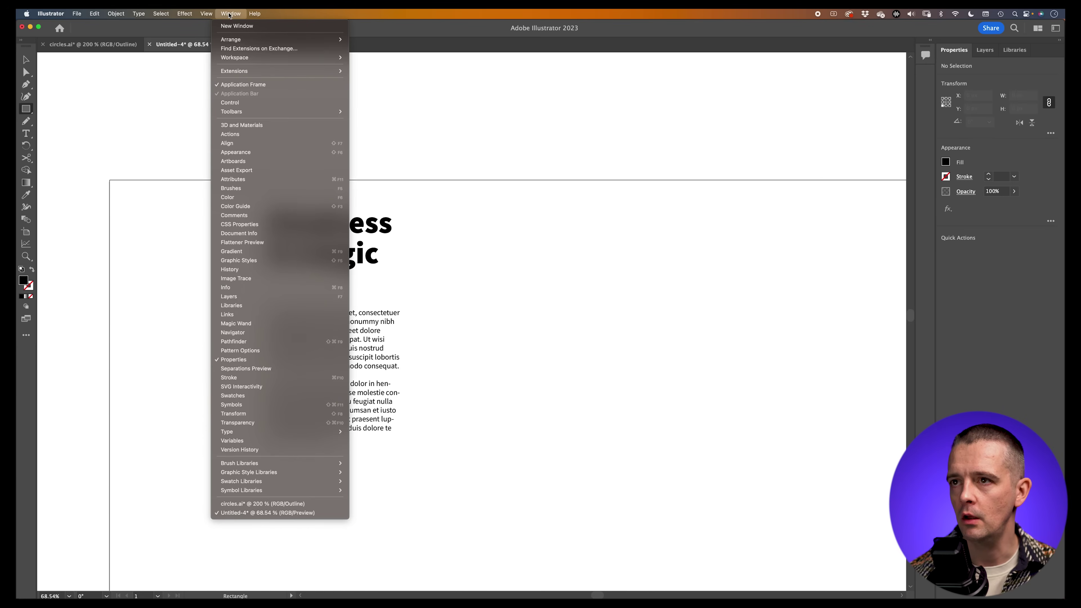
{"action": "mouse_move", "coordinate": [206, 15]}
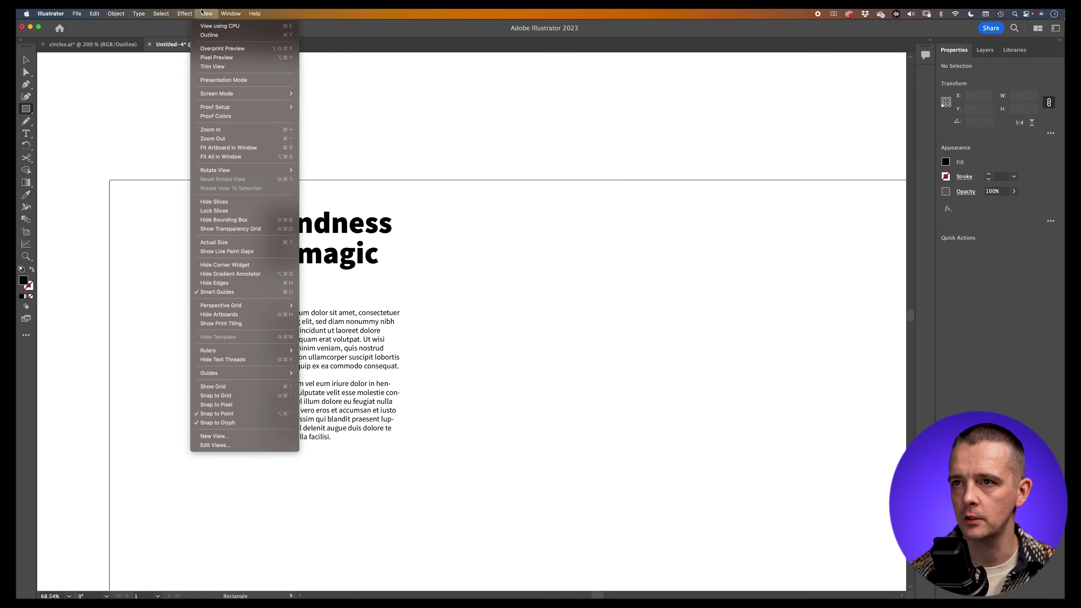
{"action": "left_click", "coordinate": [487, 263]}
{"action": "mouse_move", "coordinate": [427, 211]}
{"action": "left_mouse_down"}
{"action": "mouse_move", "coordinate": [512, 459]}
{"action": "mouse_move", "coordinate": [589, 441]}
{"action": "mouse_move", "coordinate": [577, 442]}
{"action": "mouse_move", "coordinate": [621, 417]}
{"action": "left_mouse_up"}
Select the heading, text block and rectangle and move them together closer to the artboard's left edge
{"action": "key", "text": "v"}
{"action": "left_click", "coordinate": [619, 447]}
{"action": "left_click_drag", "start_coordinate": [617, 451], "coordinate": [233, 153]}
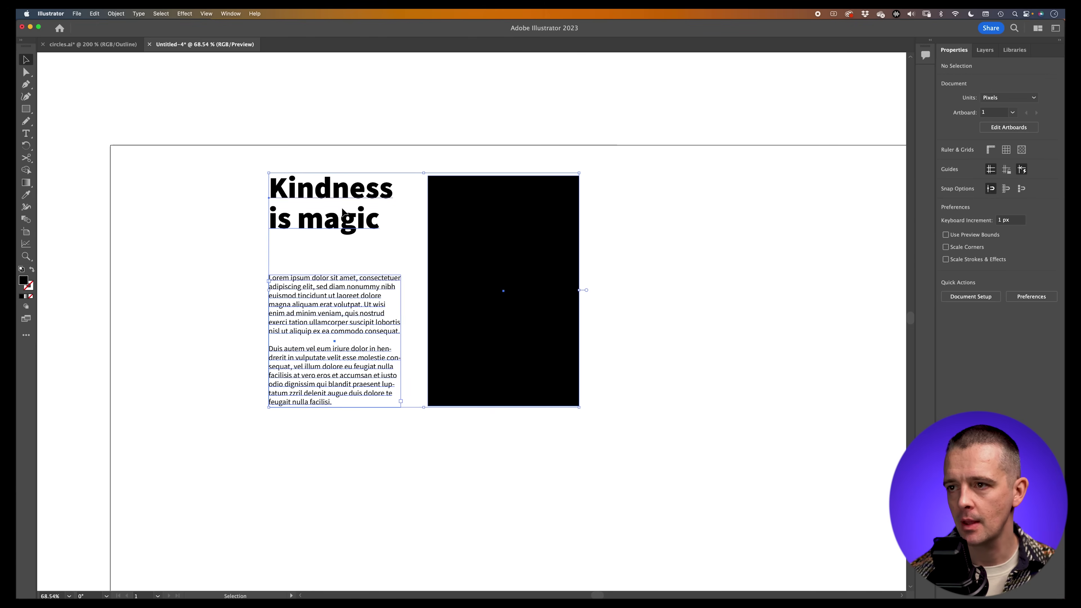
{"action": "left_click_drag", "start_coordinate": [511, 260], "coordinate": [419, 274]}
{"action": "left_click", "coordinate": [524, 394]}
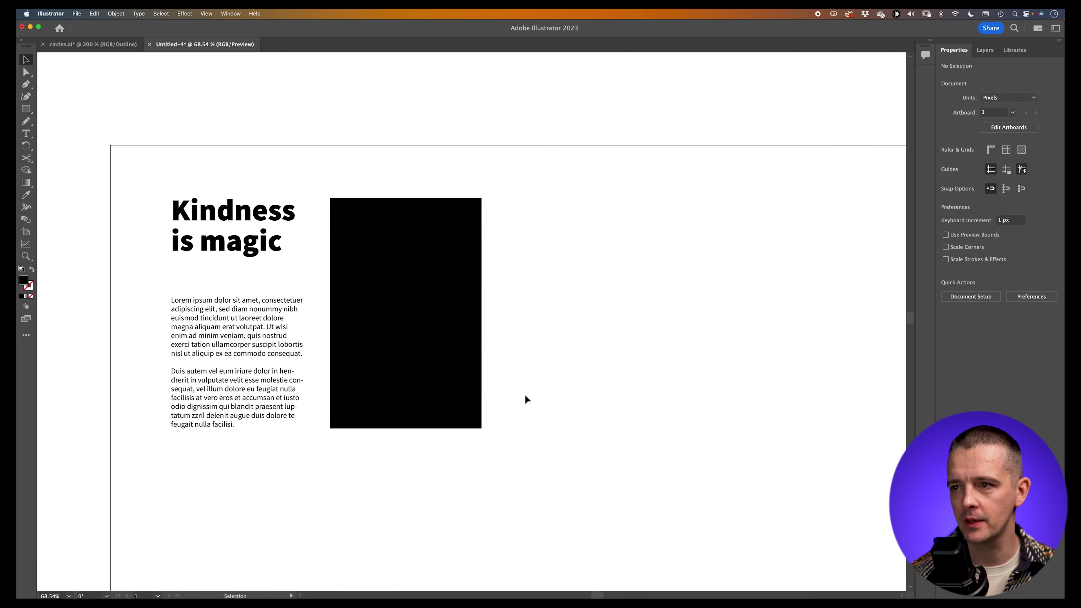
Convert the black rectangle into an area text box filled with placeholder text and deselect it
{"action": "scroll", "coordinate": [524, 393], "scroll_direction": "left", "scroll_amount": 2}
{"action": "scroll", "coordinate": [524, 393], "scroll_direction": "down", "scroll_amount": 1}
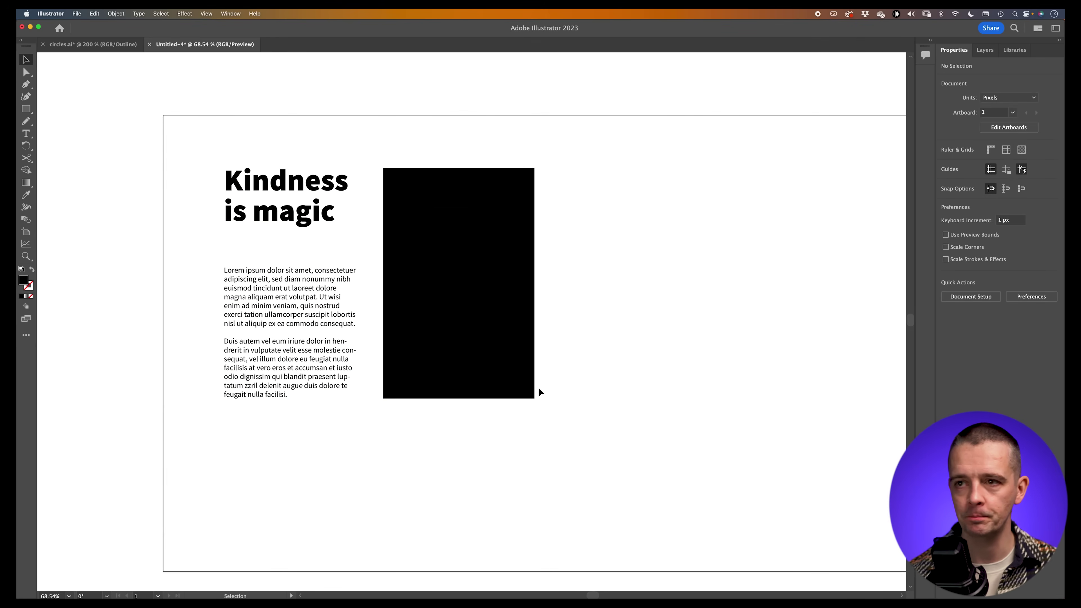
{"action": "left_click", "coordinate": [26, 133]}
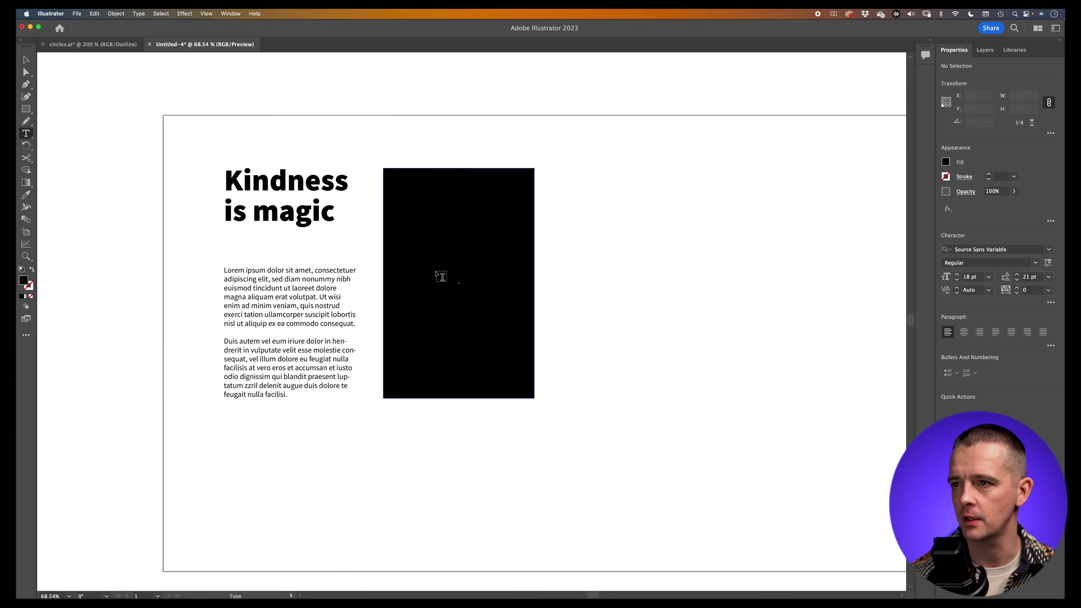
{"action": "left_click", "coordinate": [391, 173]}
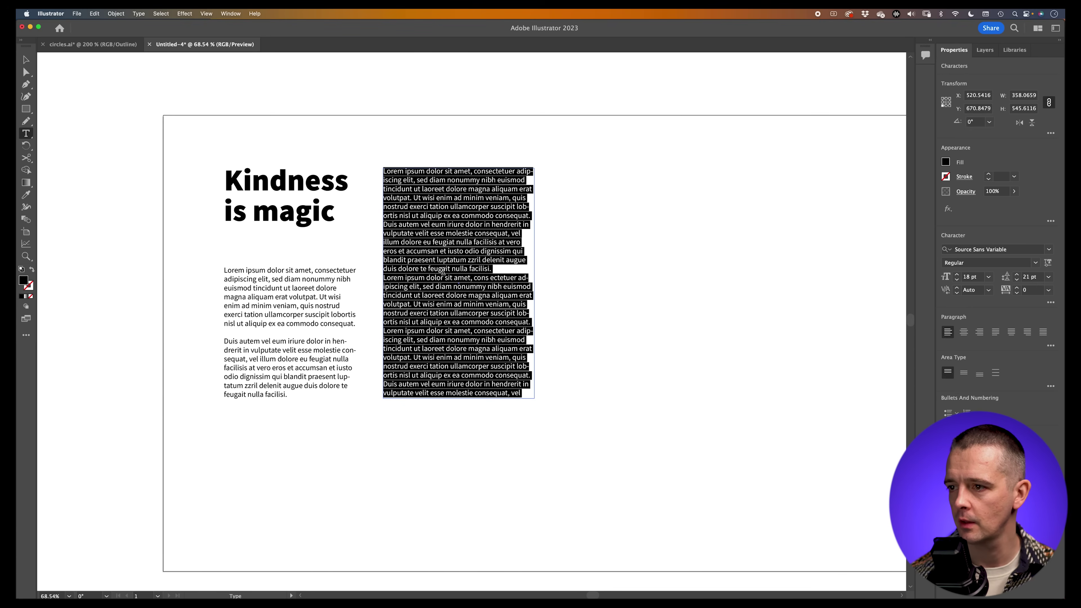
{"action": "left_click", "coordinate": [26, 60]}
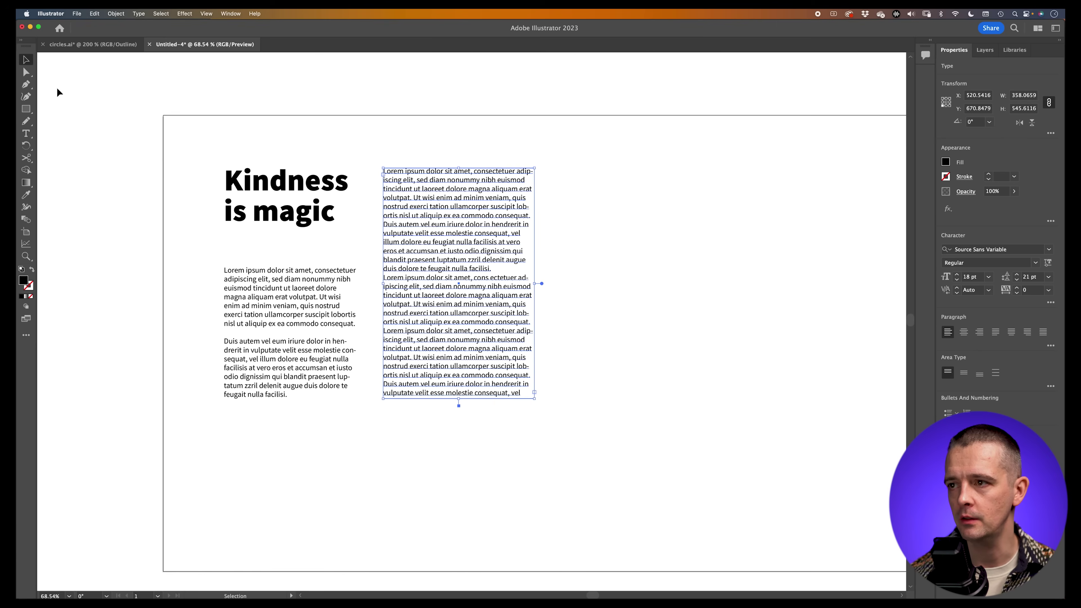
{"action": "left_click", "coordinate": [460, 435]}
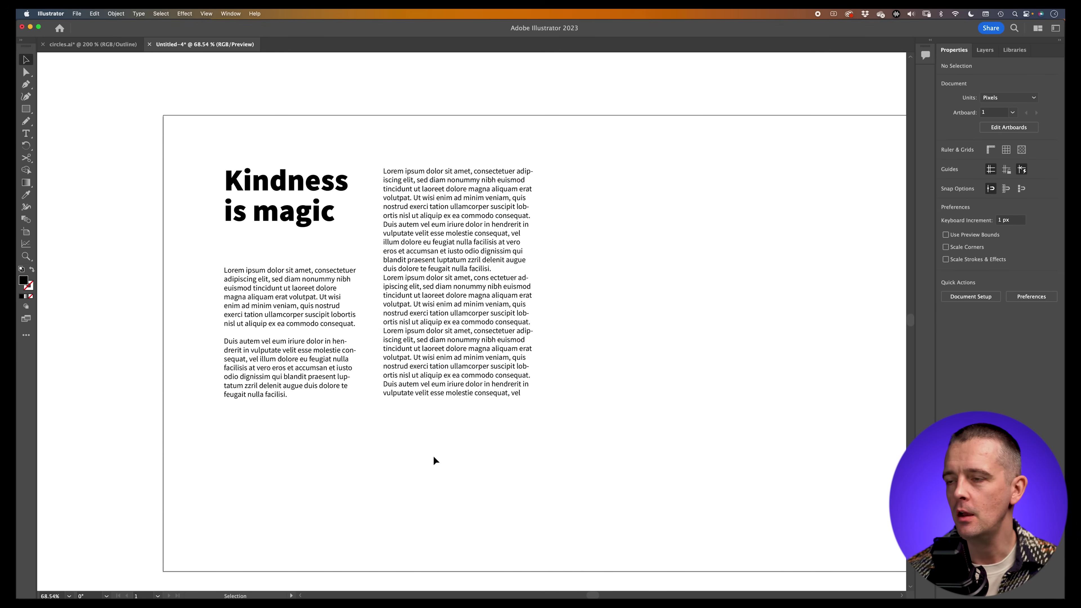
Draw a wavy open path about 870 x 207 px with the Pencil tool to the right of the text columns
{"action": "scroll", "coordinate": [611, 358], "scroll_direction": "right", "scroll_amount": 3}
{"action": "scroll", "coordinate": [610, 358], "scroll_direction": "down", "scroll_amount": 2}
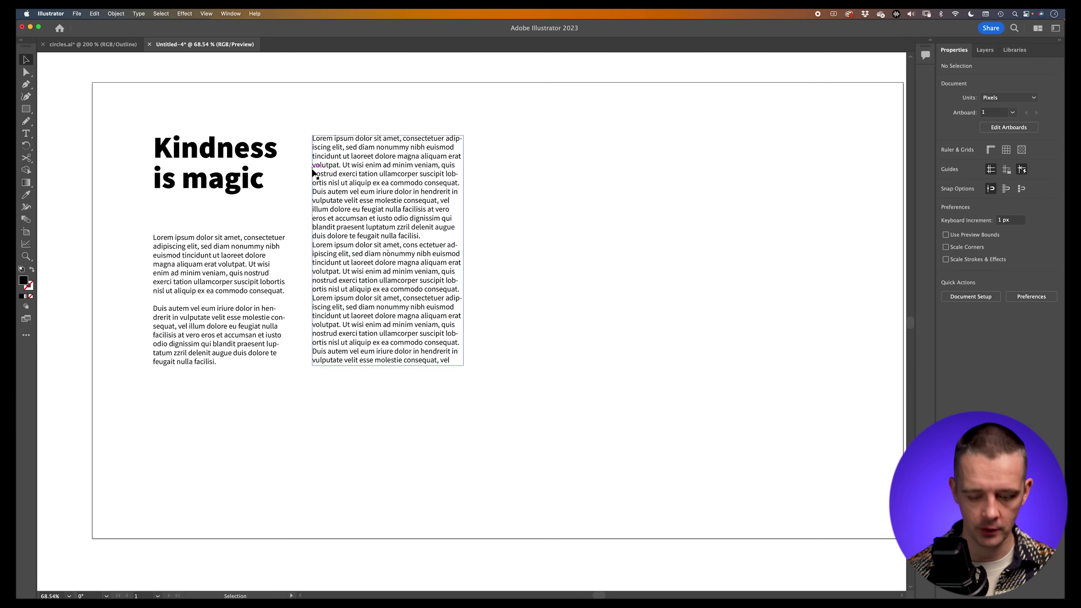
{"action": "left_click", "coordinate": [26, 122]}
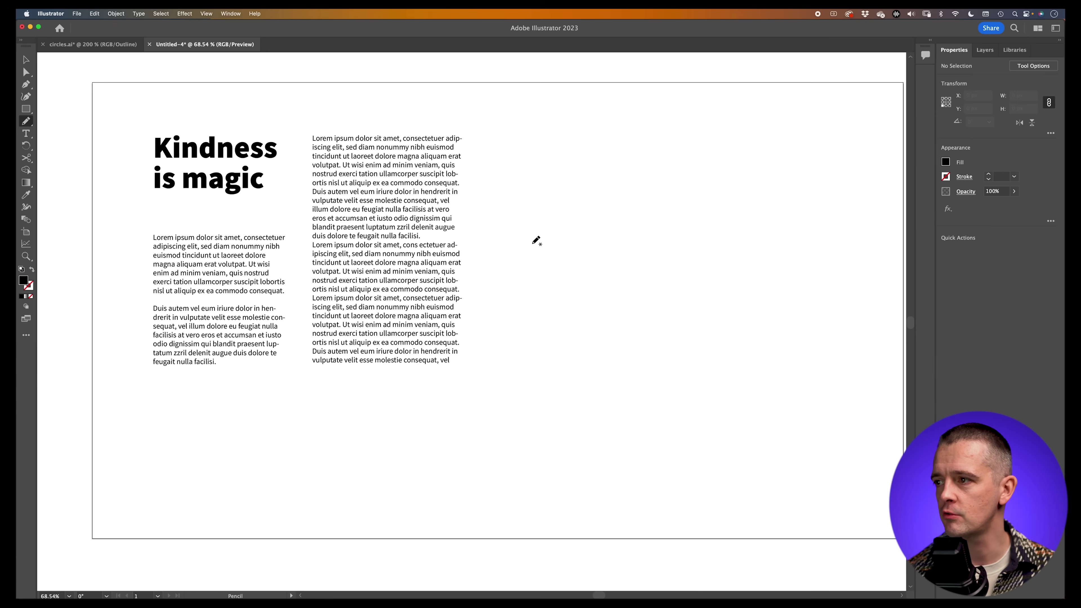
{"action": "mouse_move", "coordinate": [531, 242]}
{"action": "left_mouse_down"}
{"action": "mouse_move", "coordinate": [577, 214]}
{"action": "mouse_move", "coordinate": [736, 294]}
{"action": "mouse_move", "coordinate": [895, 256]}
{"action": "left_mouse_up"}
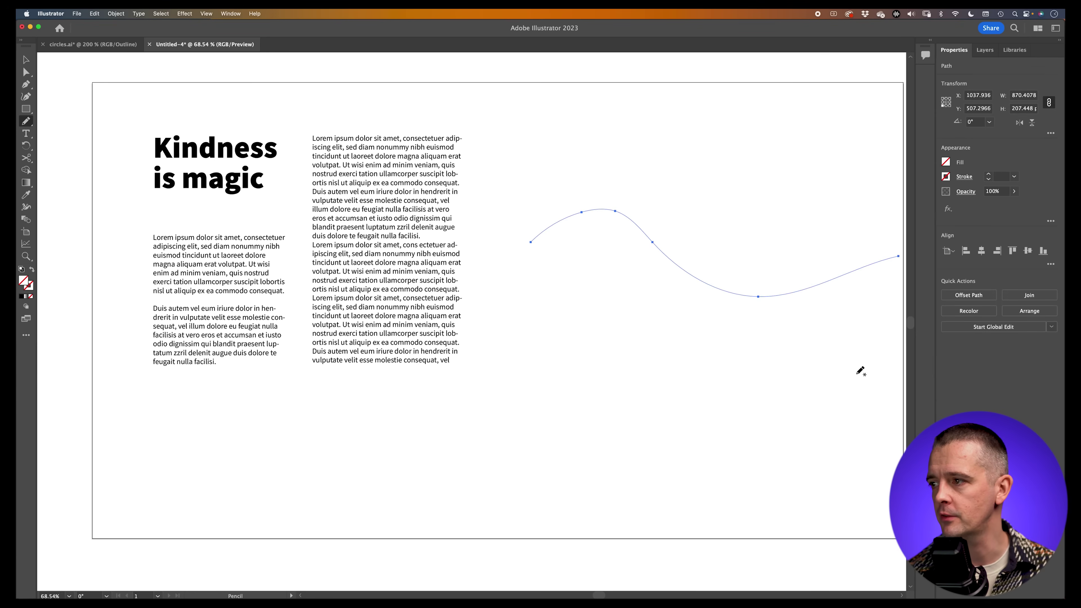
Turn the wavy open path into type on a path reading "kindness is magic" with the Type on a Path tool
{"action": "scroll", "coordinate": [596, 357], "scroll_direction": "right", "scroll_amount": 5}
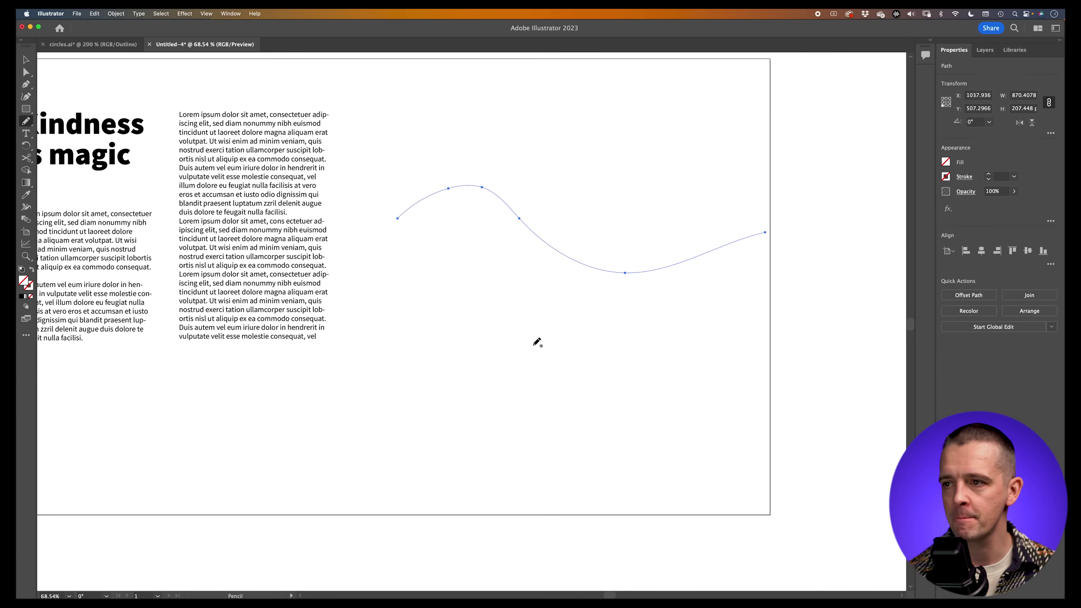
{"action": "left_click", "coordinate": [28, 134]}
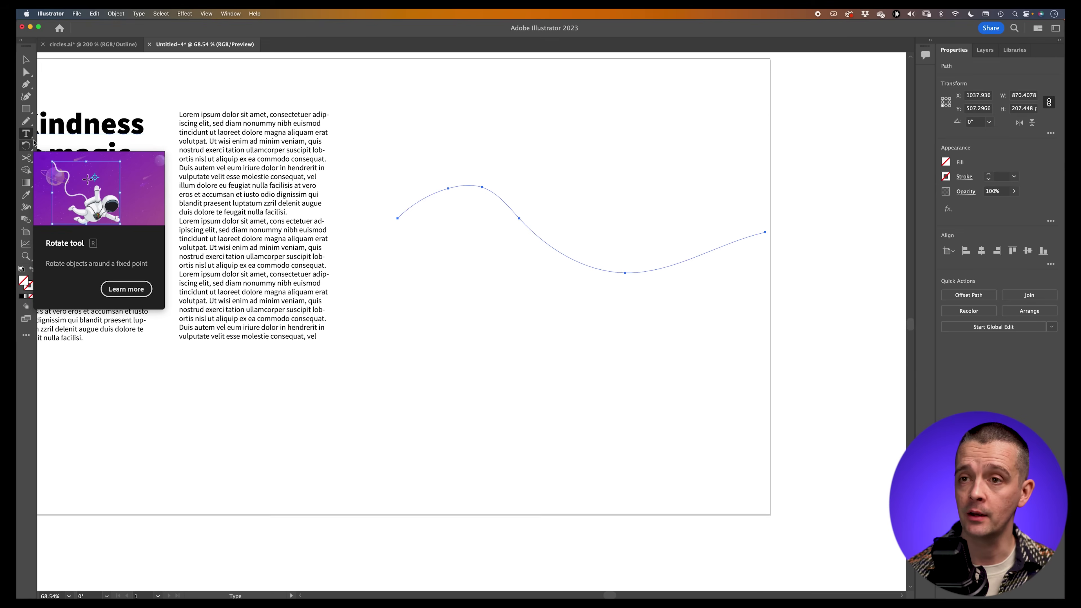
{"action": "left_click", "coordinate": [28, 134]}
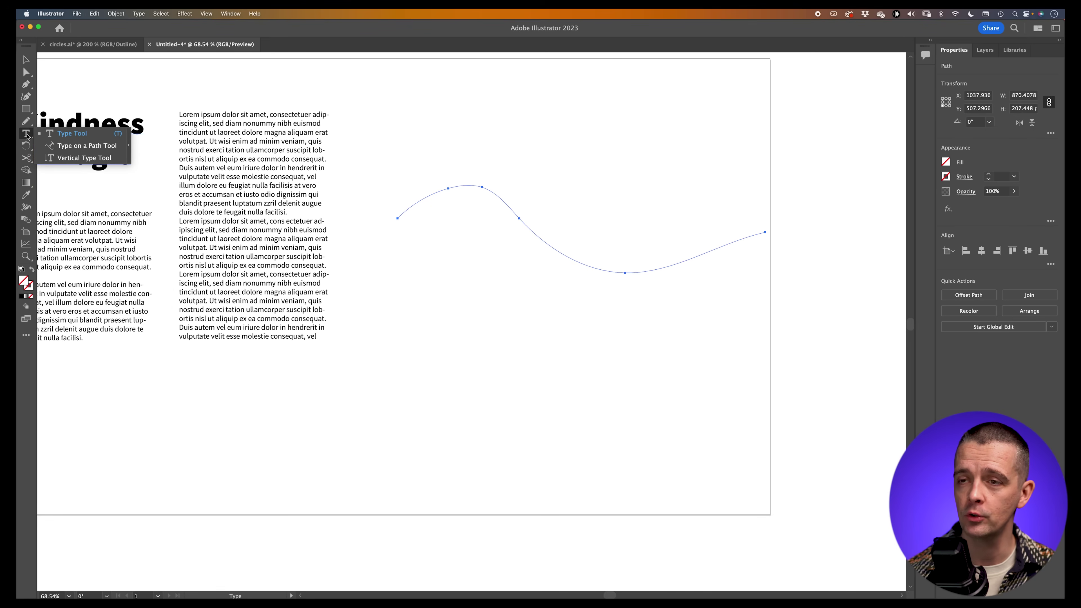
{"action": "left_click", "coordinate": [28, 135]}
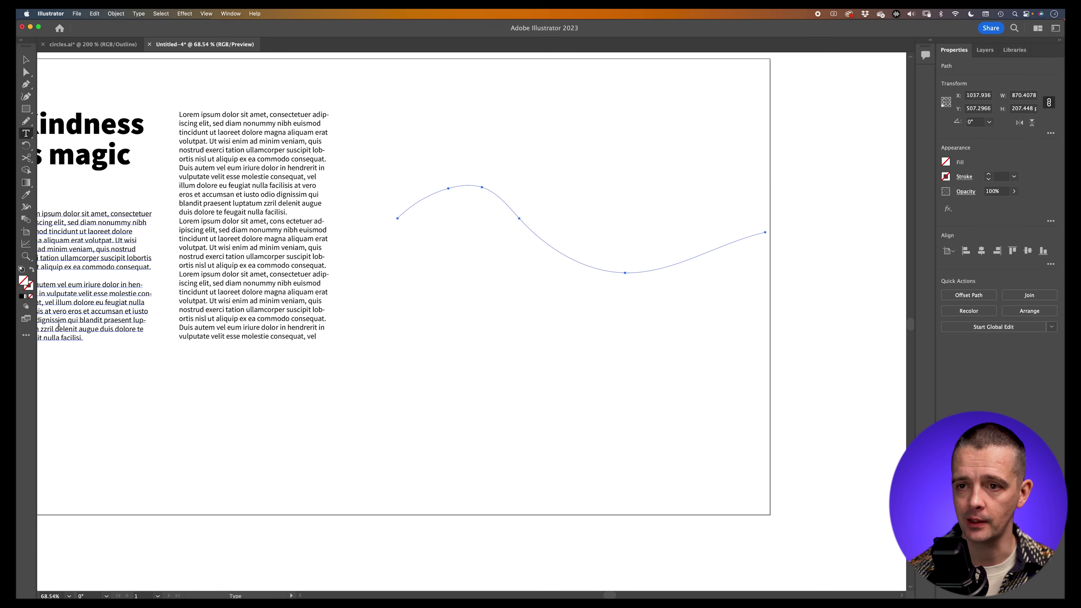
{"action": "left_click", "coordinate": [26, 337]}
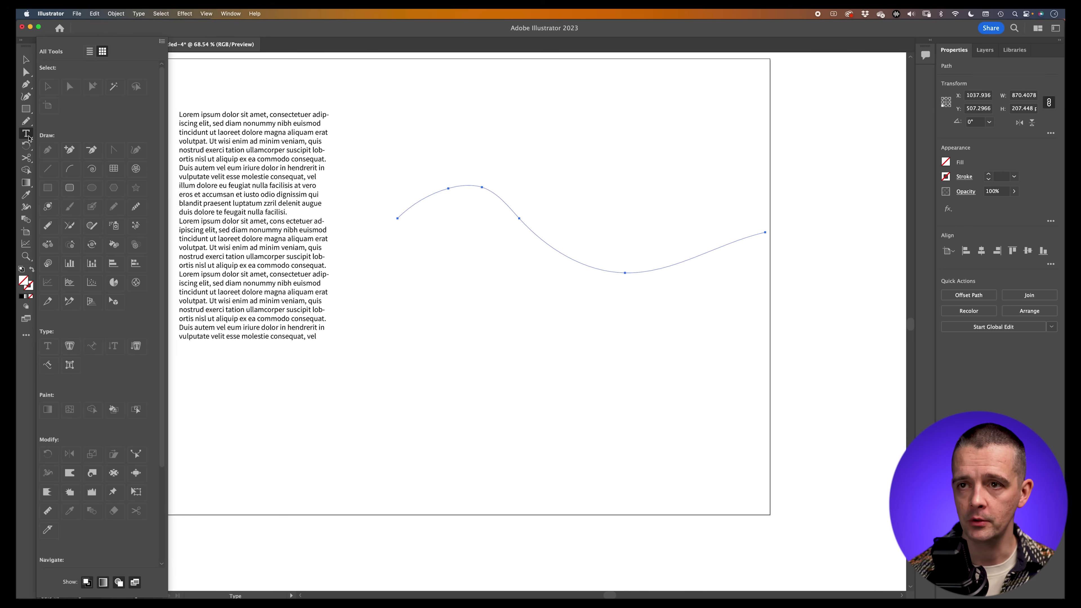
{"action": "left_click", "coordinate": [27, 337]}
{"action": "left_click", "coordinate": [27, 133]}
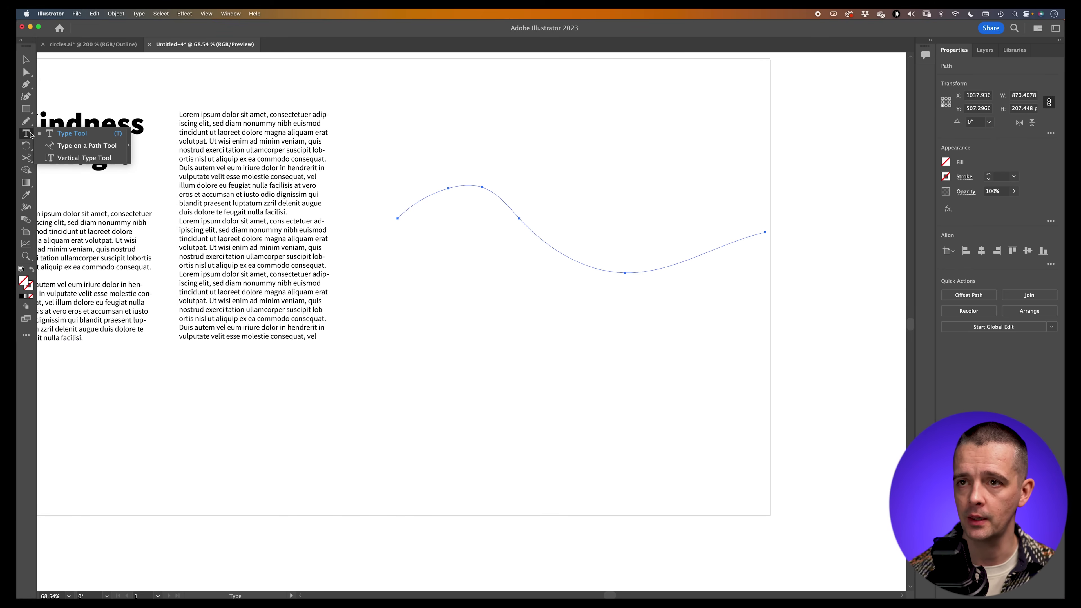
{"action": "left_click", "coordinate": [82, 147]}
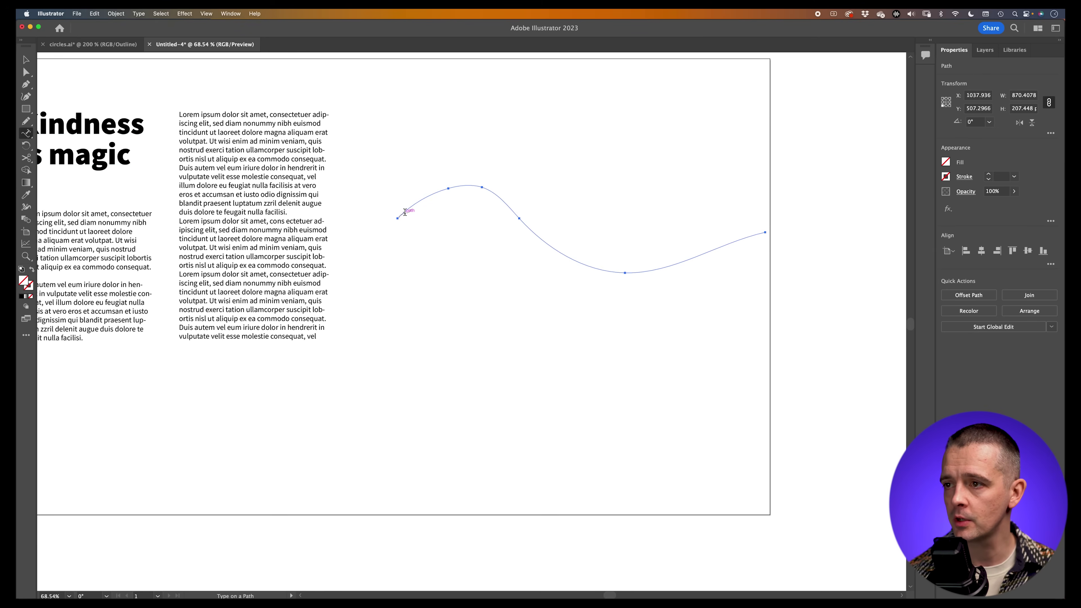
{"action": "left_click", "coordinate": [405, 212]}
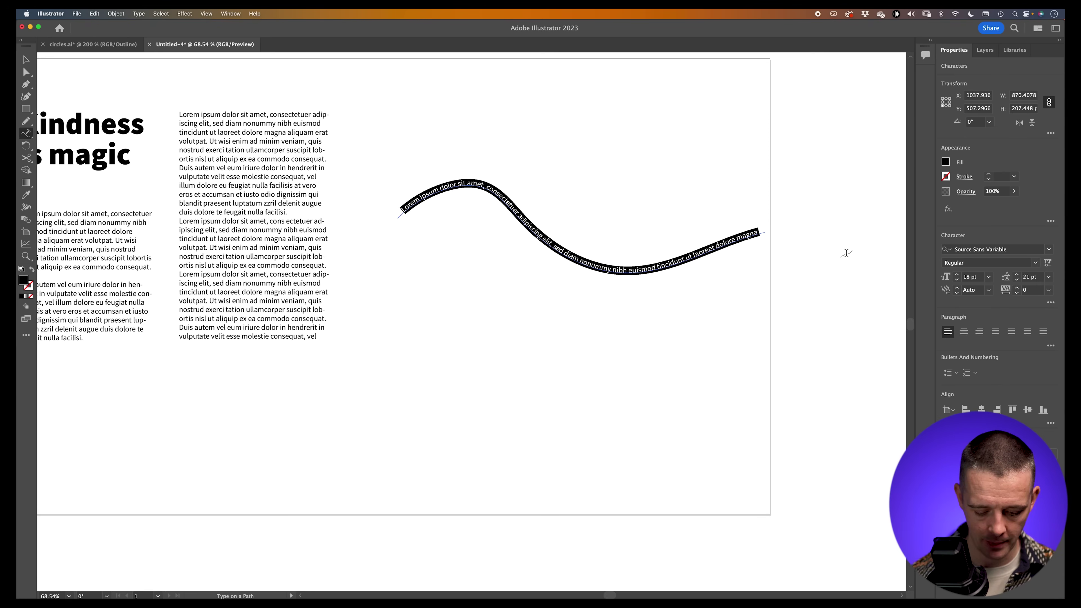
{"action": "type", "text": "Kindness"}
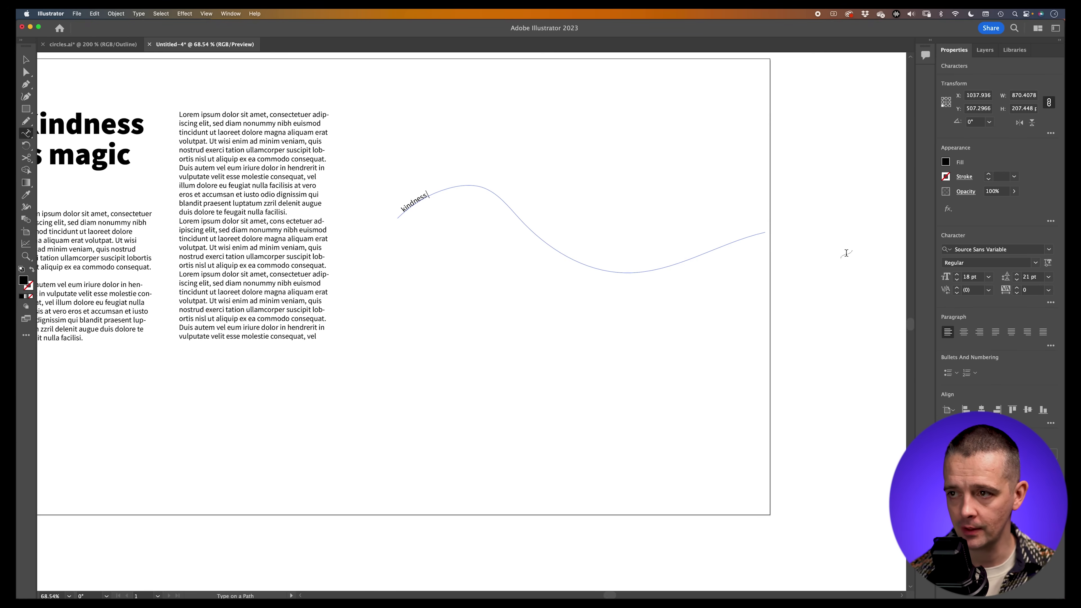
{"action": "type", "text": "is magic"}
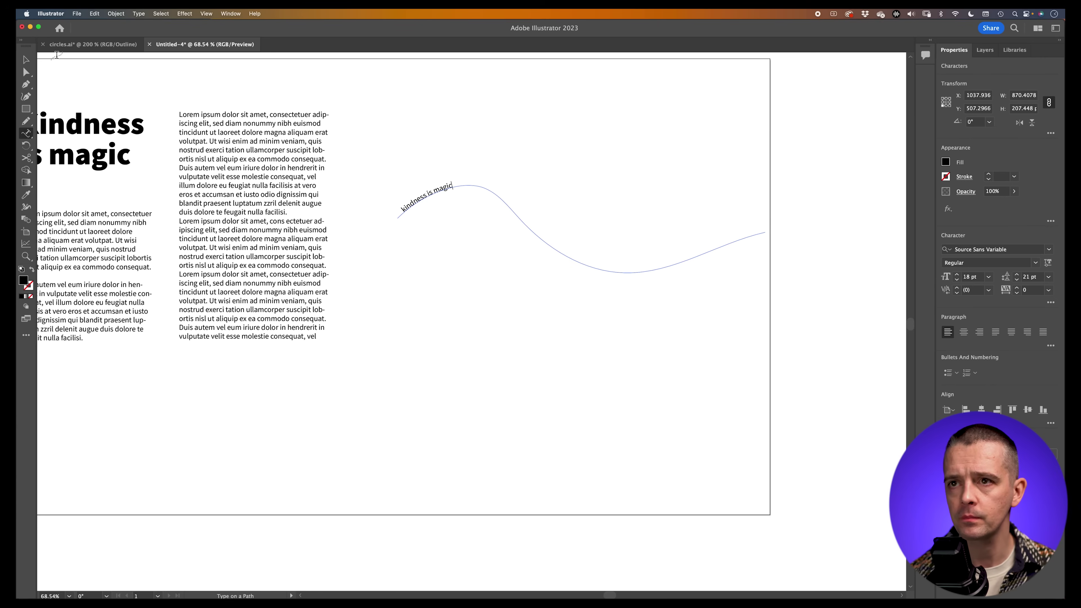
Style the text on the wavy path at 72 pt in the Black weight with a tracking of 200
{"action": "left_click", "coordinate": [26, 61]}
{"action": "left_click", "coordinate": [988, 277]}
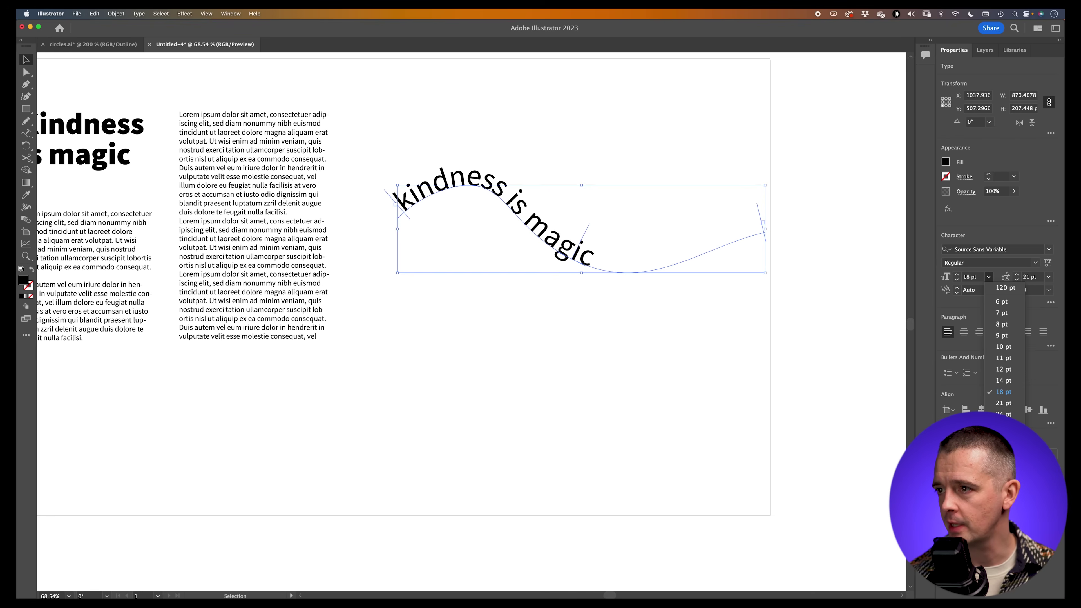
{"action": "left_click", "coordinate": [1003, 392]}
{"action": "left_click", "coordinate": [1035, 263]}
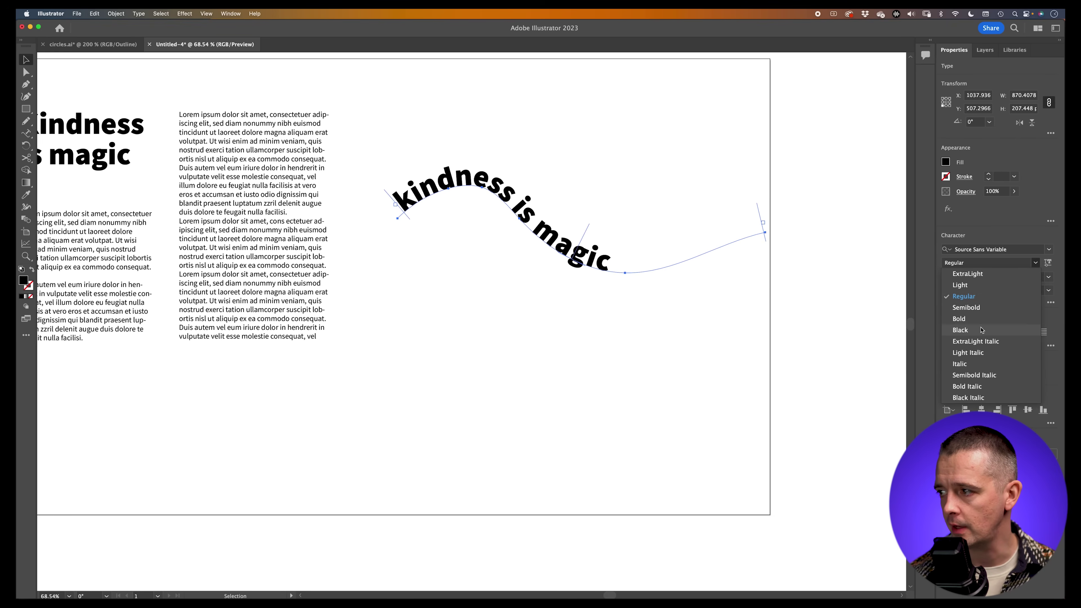
{"action": "left_click", "coordinate": [960, 330]}
{"action": "left_click", "coordinate": [1048, 290]}
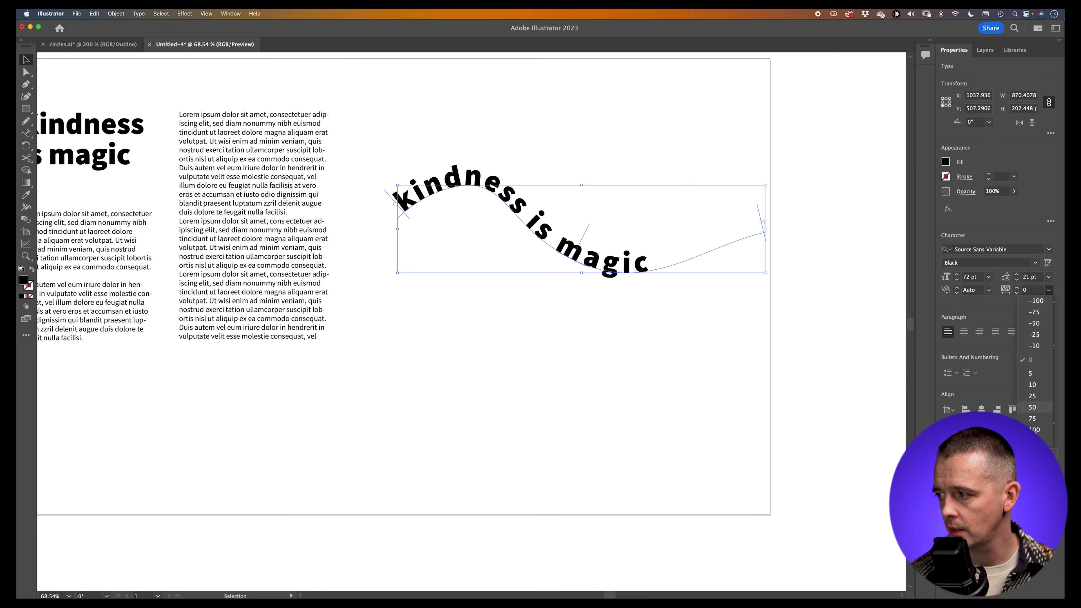
{"action": "left_click", "coordinate": [1034, 441]}
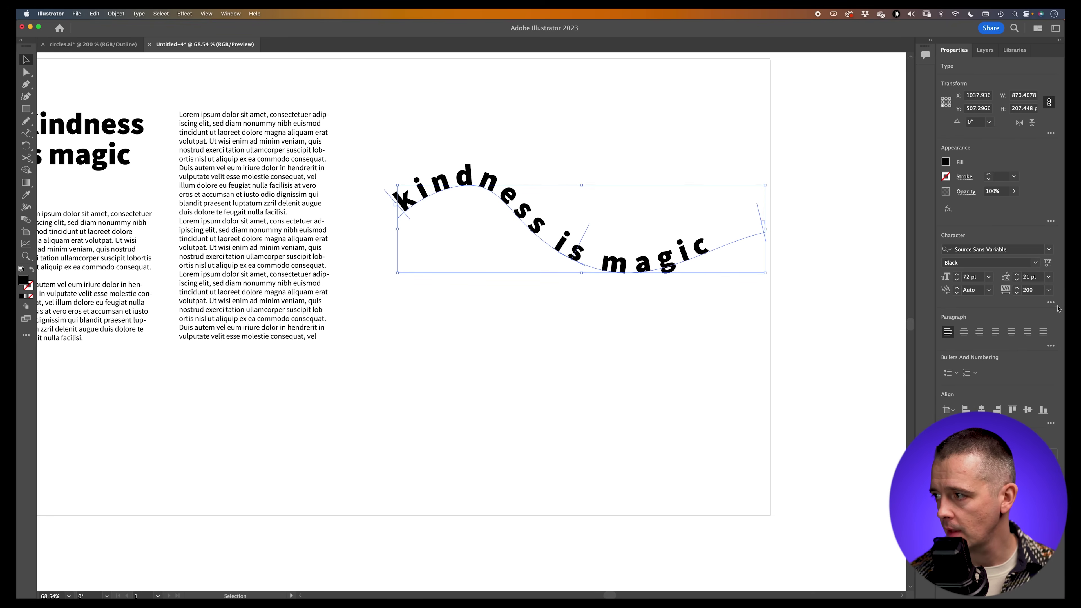
Set the text on the wavy path in all caps and deselect it
{"action": "left_click", "coordinate": [1047, 303]}
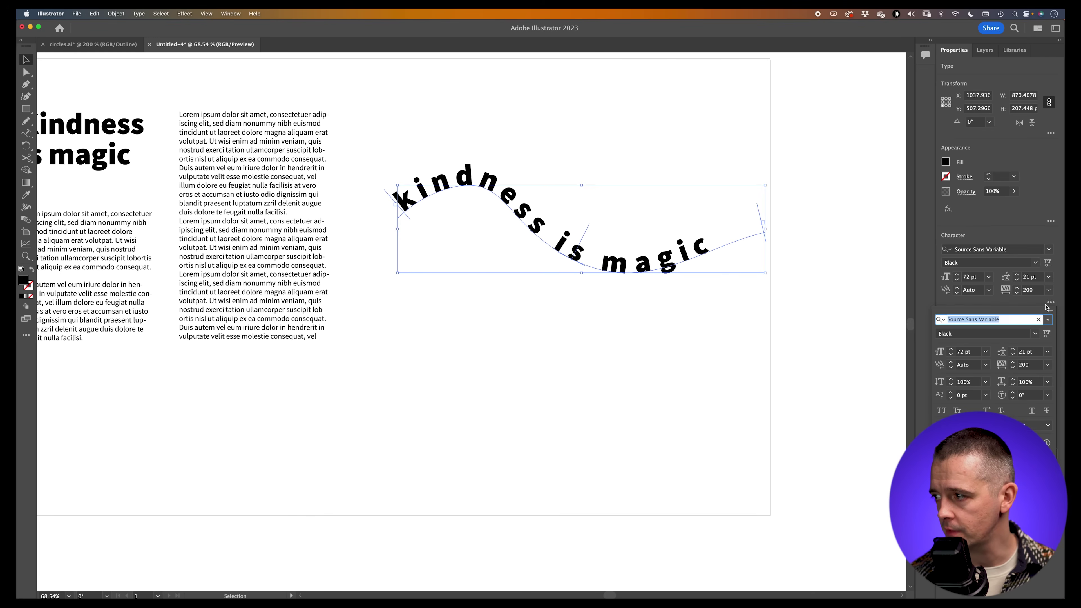
{"action": "left_click", "coordinate": [942, 410]}
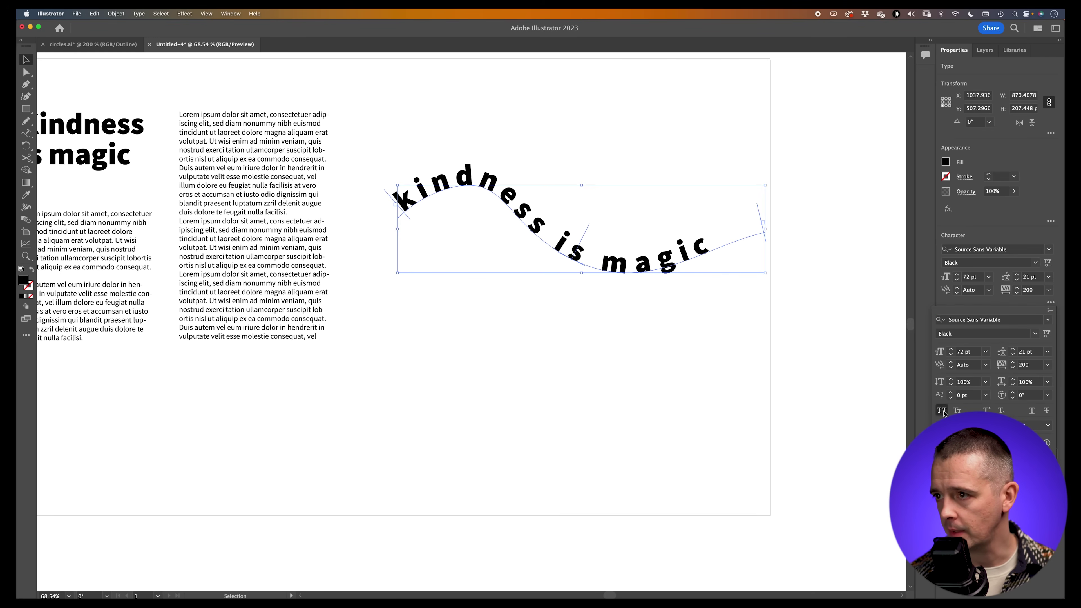
{"action": "left_click", "coordinate": [582, 353]}
{"action": "left_click", "coordinate": [582, 351]}
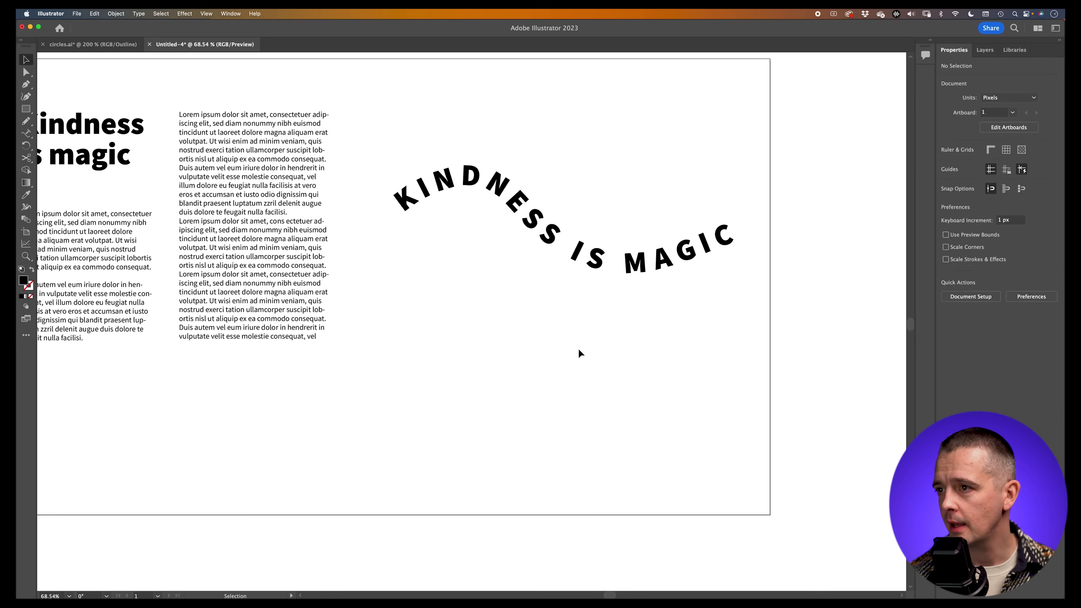
Move the wavy "KINDNESS IS MAGIC" text off the artboard to the empty area above the heading and deselect it
{"action": "left_click_drag", "start_coordinate": [621, 327], "coordinate": [520, 390]}
{"action": "left_click_drag", "start_coordinate": [611, 299], "coordinate": [458, 195]}
{"action": "left_click", "coordinate": [577, 236]}
{"action": "scroll", "coordinate": [579, 270], "scroll_direction": "up", "scroll_amount": 5}
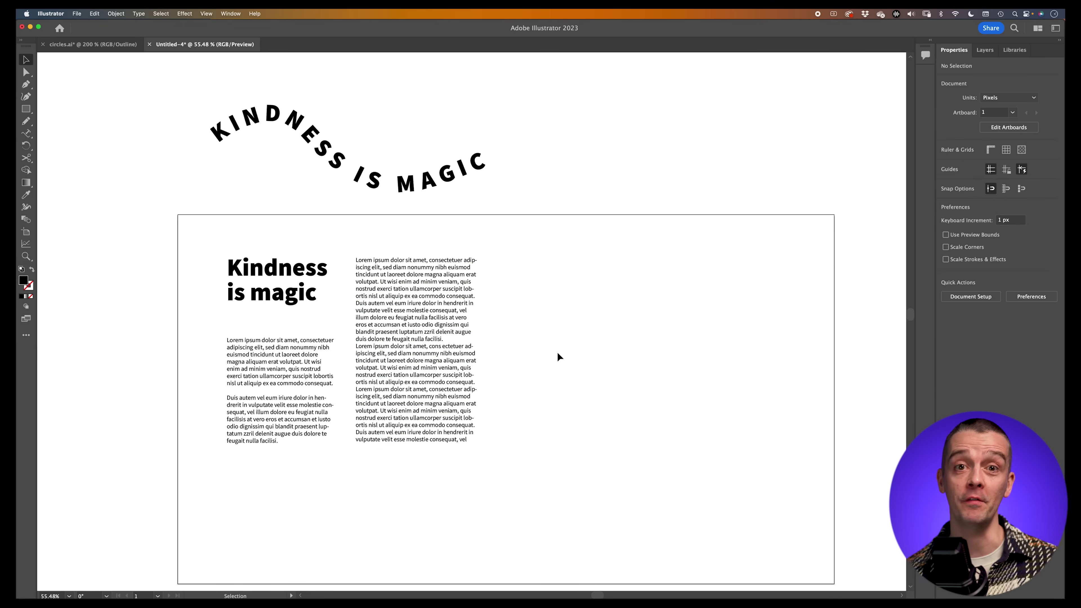
Draw a black rectangle about 993 x 167 px to the right of the artboard and a square about 344 px wide below it
{"action": "scroll", "coordinate": [553, 351], "scroll_direction": "down", "scroll_amount": 1}
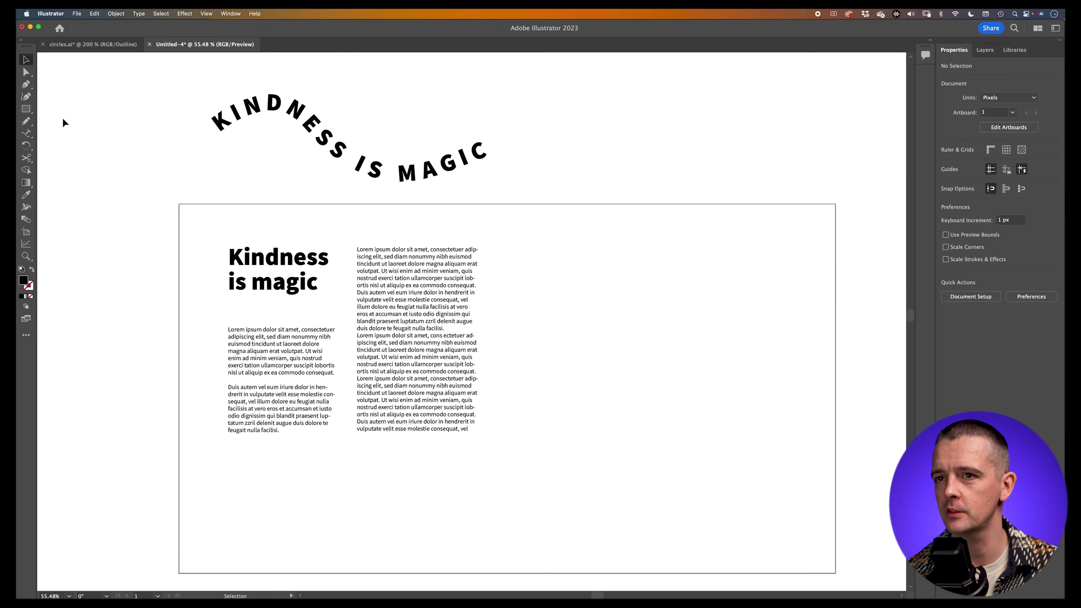
{"action": "left_click", "coordinate": [25, 109]}
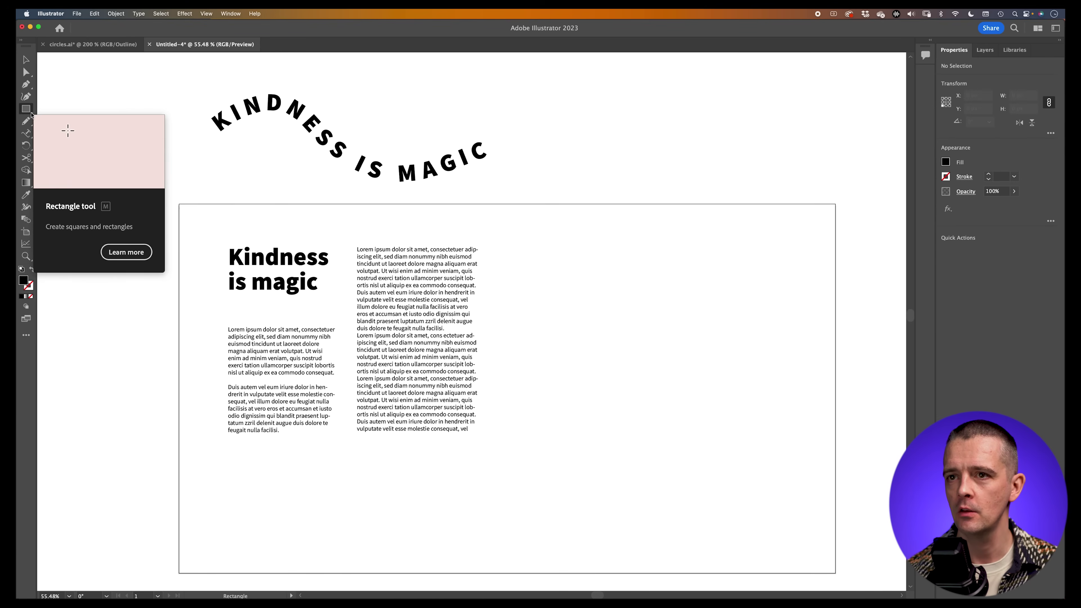
{"action": "left_click_drag", "start_coordinate": [708, 283], "coordinate": [170, 192]}
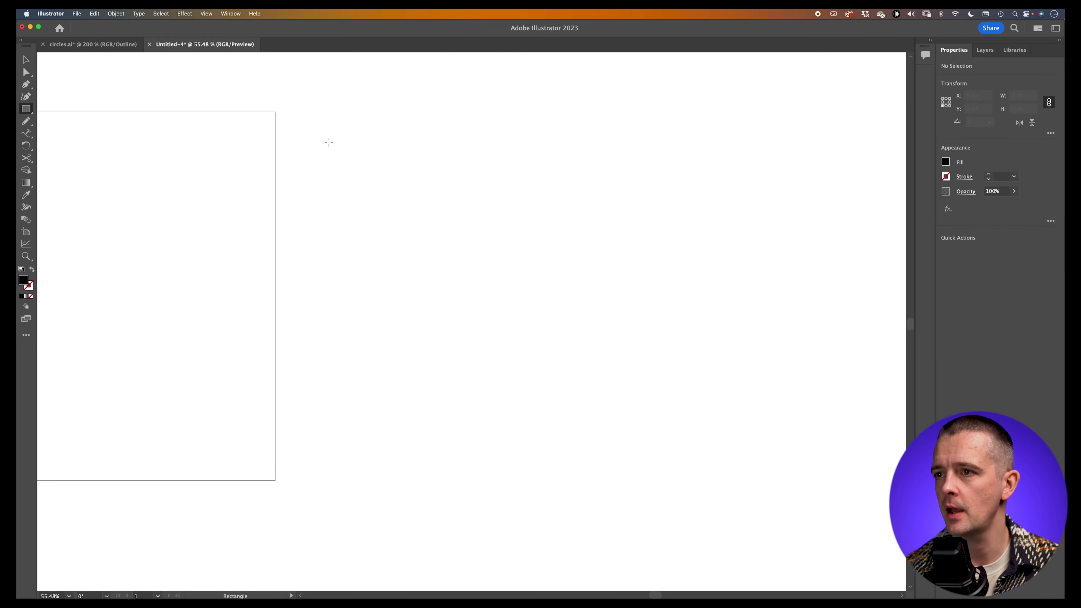
{"action": "left_click_drag", "start_coordinate": [333, 136], "coordinate": [681, 200]}
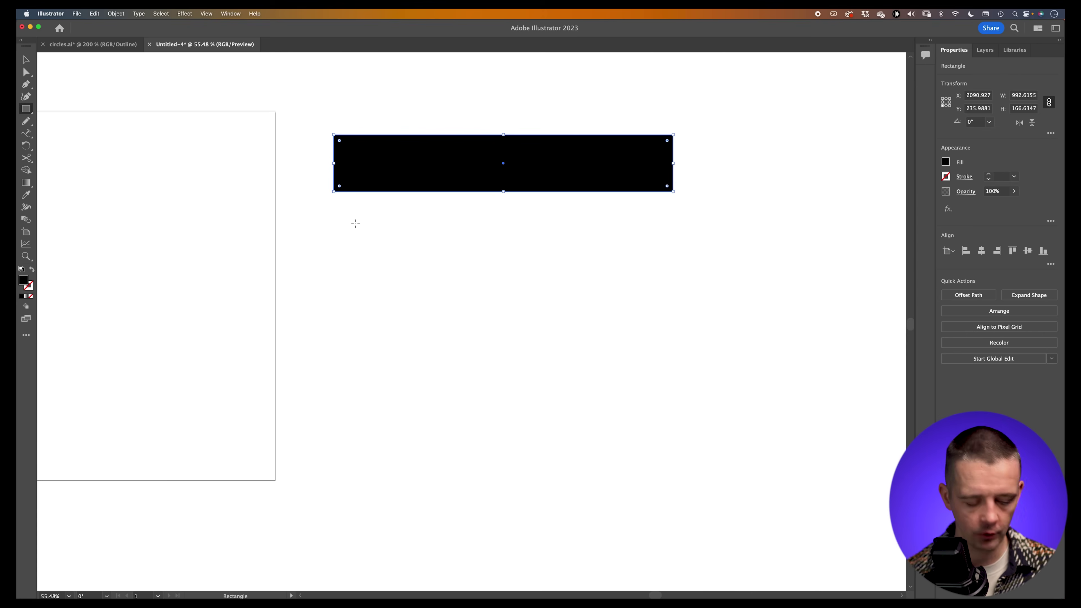
{"action": "left_click_drag", "start_coordinate": [337, 215], "coordinate": [452, 332]}
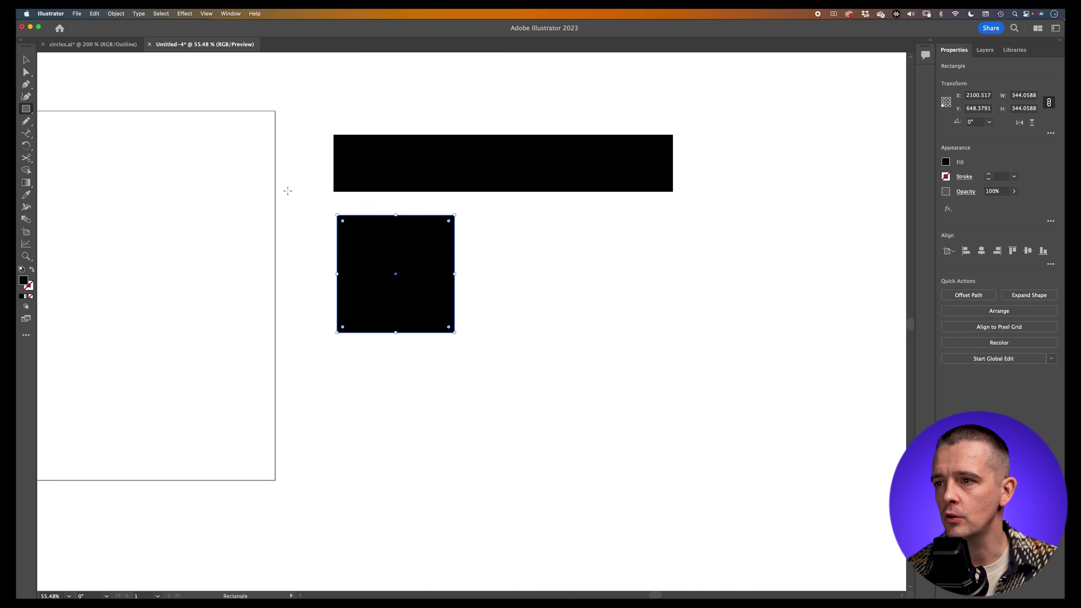
Create a rectangle with exact dimensions of 100 x 200 px to the right of the square and deselect it
{"action": "left_click", "coordinate": [530, 258]}
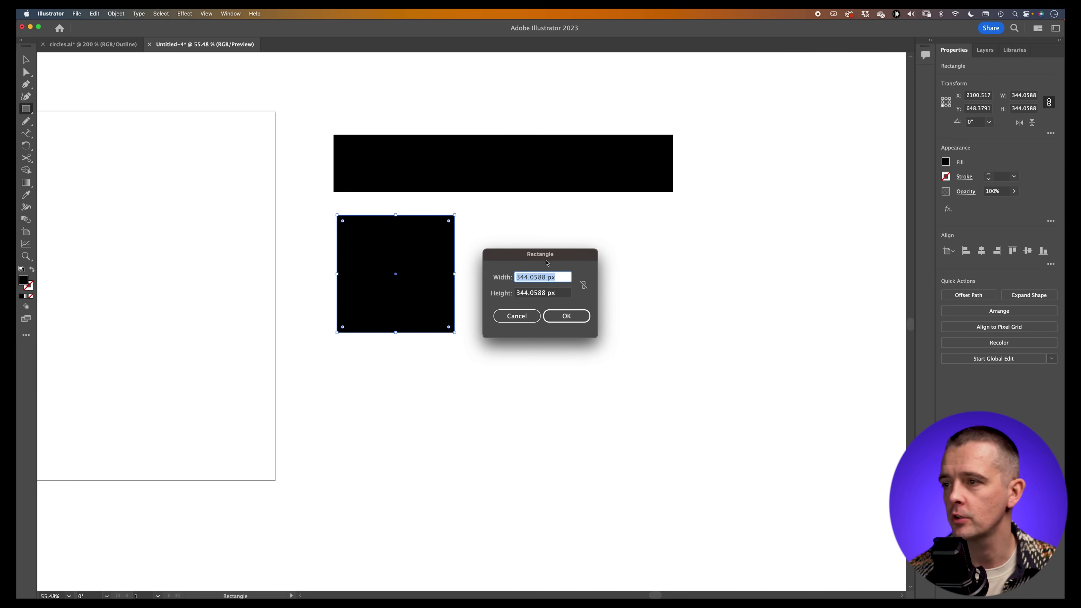
{"action": "type", "text": "100"}
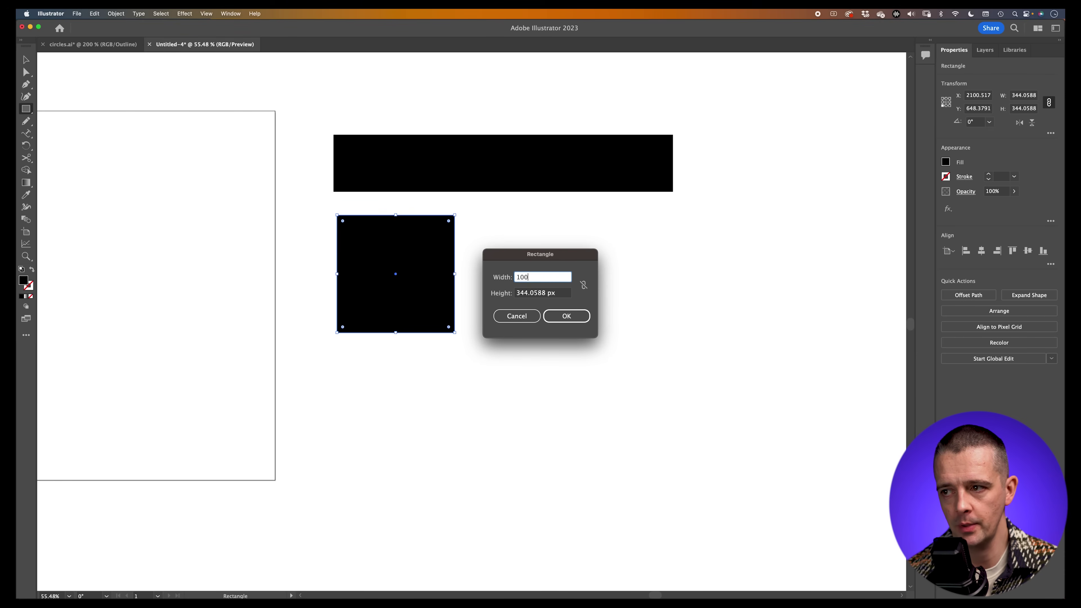
{"action": "key", "text": "Tab"}
{"action": "type", "text": "200"}
{"action": "key", "text": "Tab"}
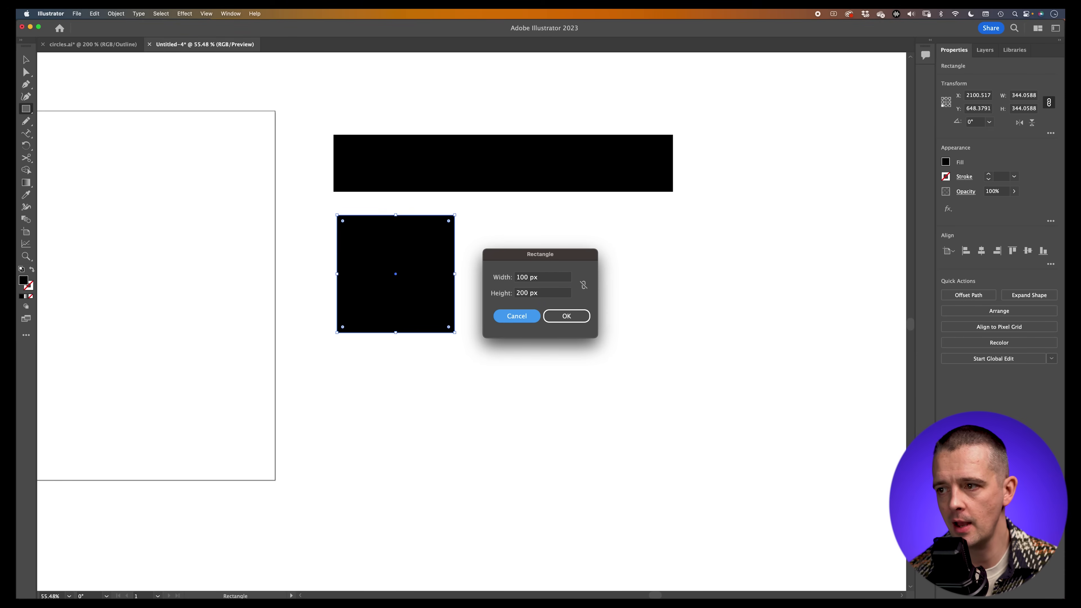
{"action": "key", "text": "Tab"}
{"action": "left_click", "coordinate": [581, 320]}
{"action": "key", "text": "v"}
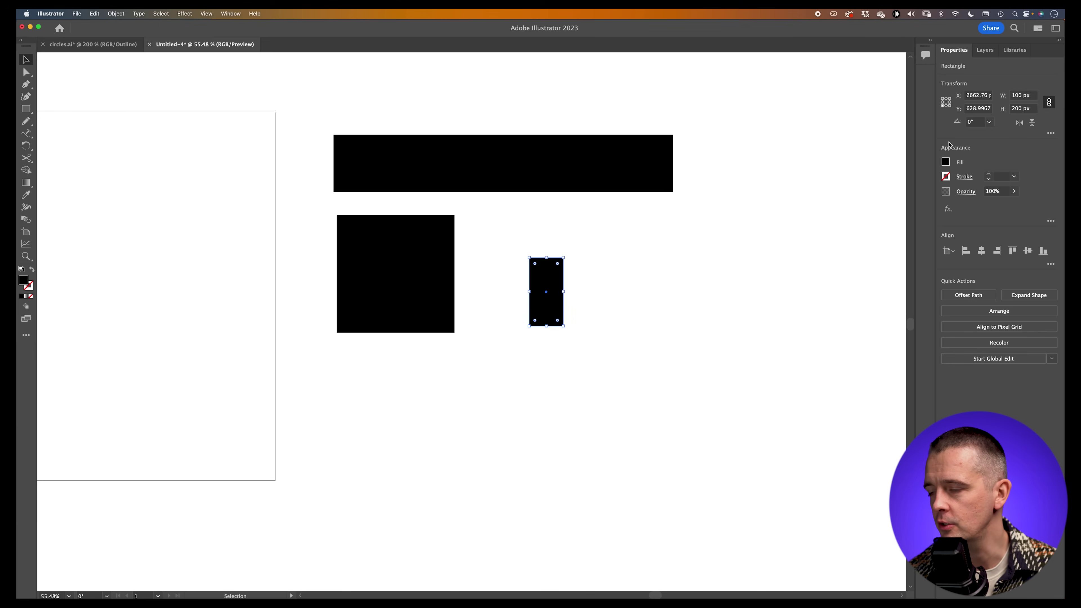
{"action": "left_click", "coordinate": [587, 289]}
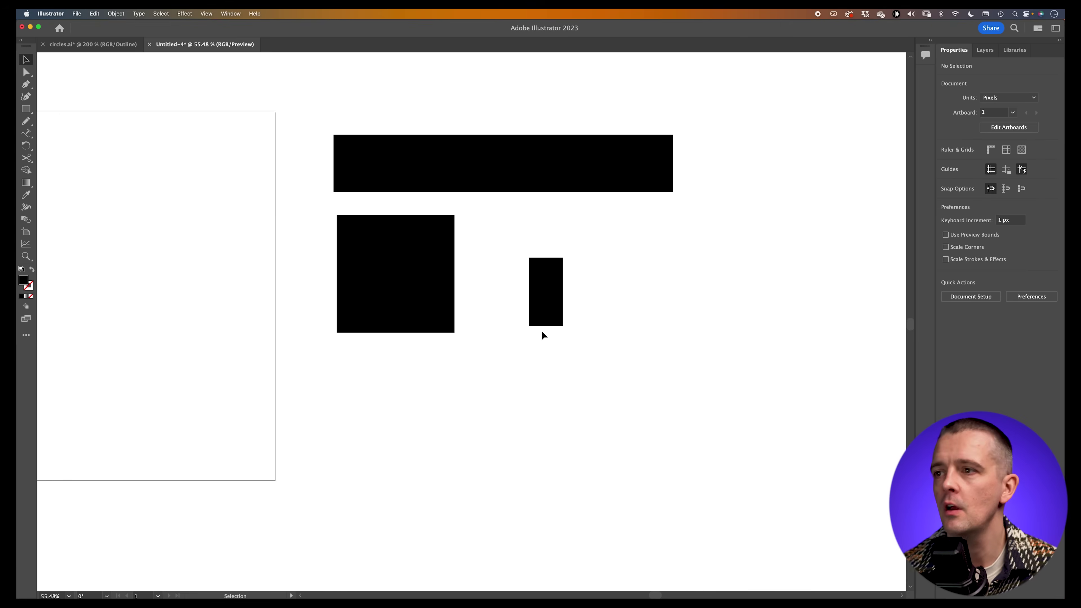
Draw an ellipse about 617 x 155 px right of the small rectangle and a circle about 319 px in diameter below it
{"action": "left_click", "coordinate": [27, 114]}
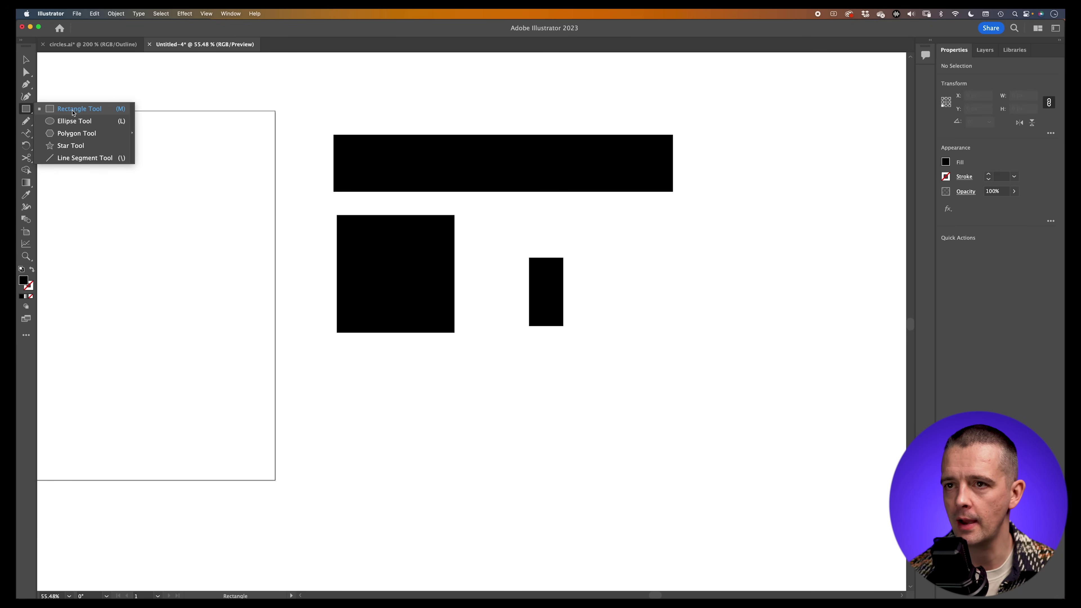
{"action": "left_click", "coordinate": [74, 123]}
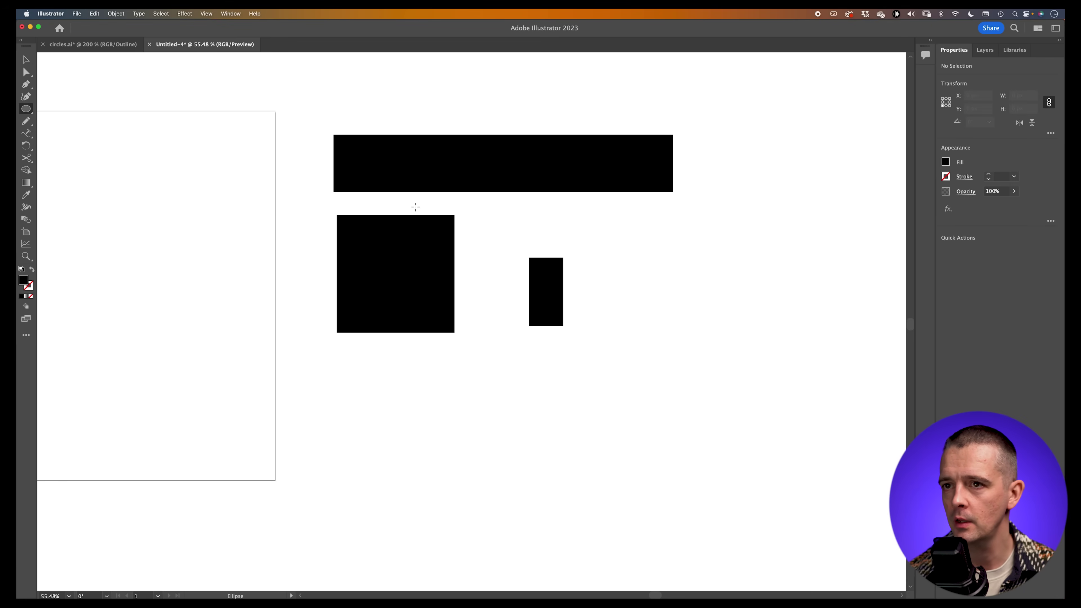
{"action": "left_click_drag", "start_coordinate": [599, 232], "coordinate": [810, 286]}
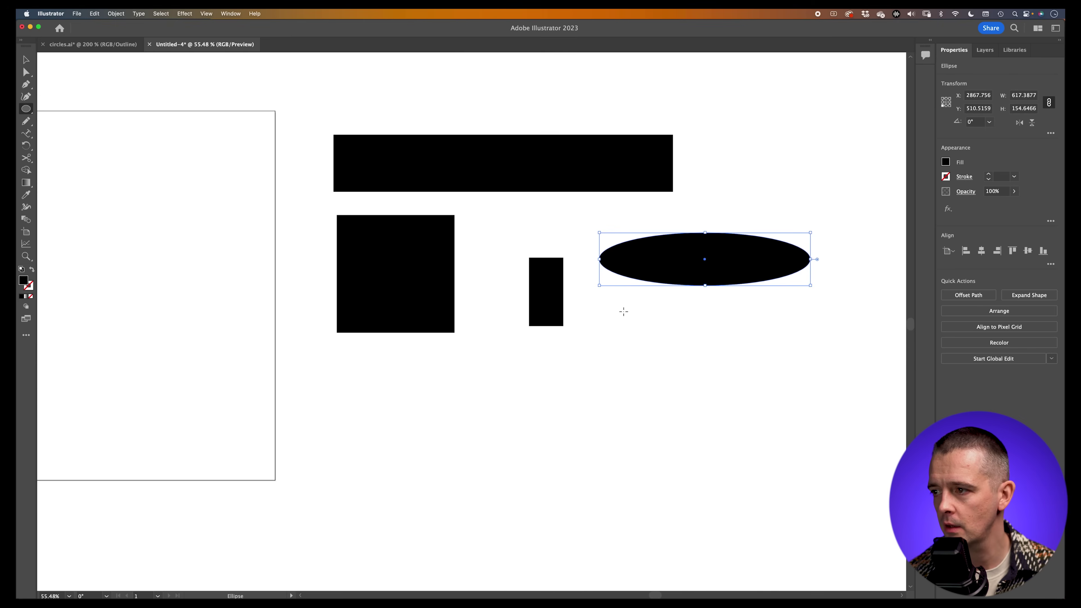
{"action": "left_click_drag", "start_coordinate": [621, 309], "coordinate": [725, 417]}
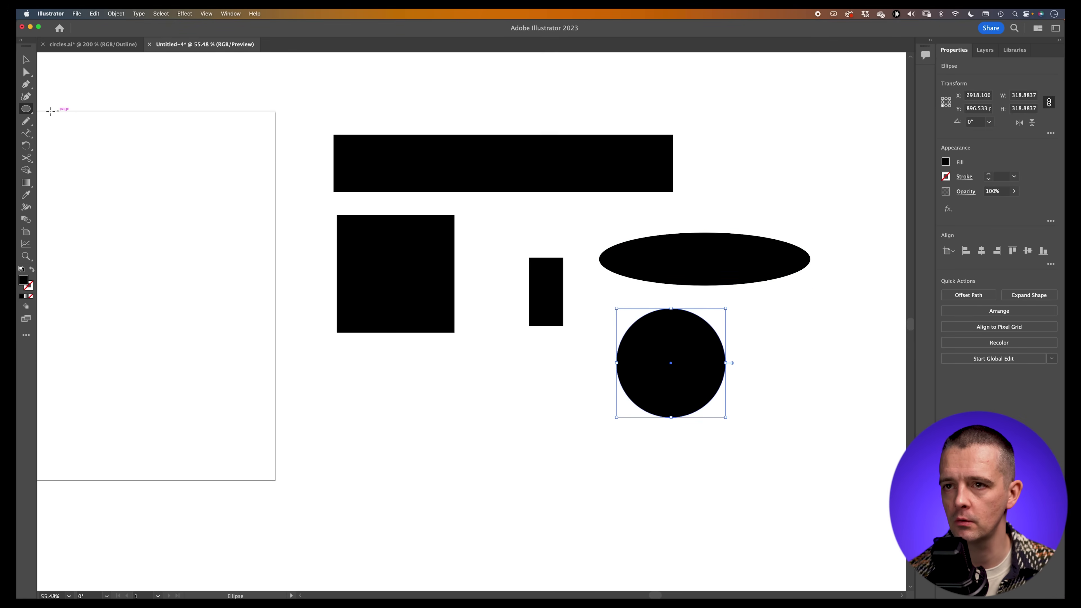
Draw a polygon about 231 x 235 px below the square, varying its number of sides while drawing and finishing with six
{"action": "left_click", "coordinate": [30, 113]}
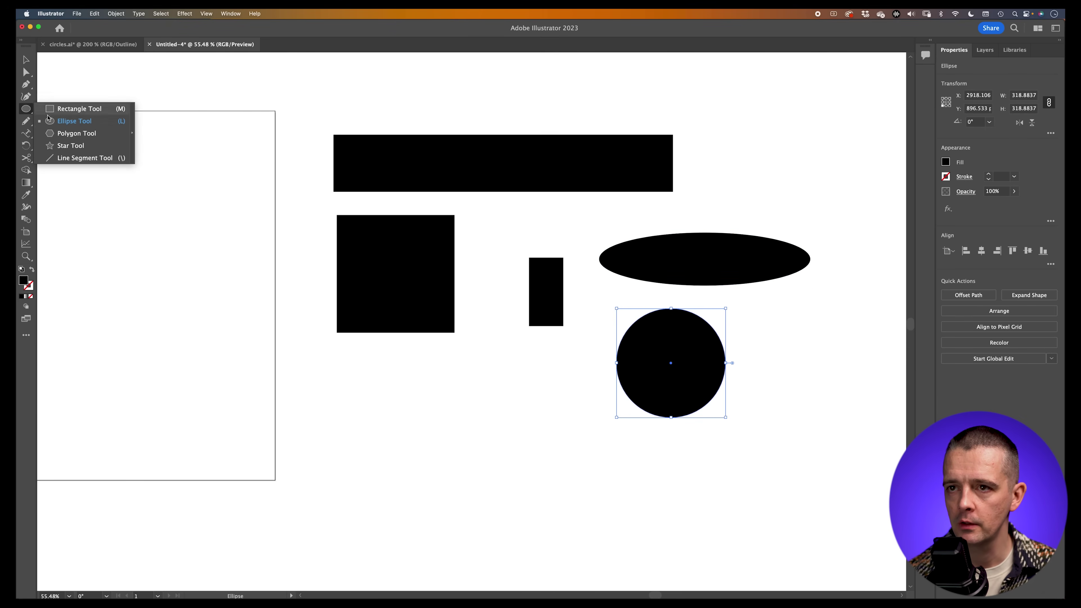
{"action": "left_click", "coordinate": [67, 134]}
{"action": "left_click_drag", "start_coordinate": [383, 404], "coordinate": [400, 435]}
{"action": "key", "text": "Up"}
{"action": "key", "text": "Up"}
{"action": "key", "text": "Up"}
{"action": "key", "text": "Up"}
{"action": "key", "text": "Up"}
{"action": "key", "text": "Up"}
{"action": "key", "text": "Up"}
{"action": "key", "text": "Up"}
{"action": "key", "text": "Up"}
{"action": "key", "text": "Up"}
{"action": "key", "text": "Up"}
{"action": "key", "text": "Down"}
{"action": "key", "text": "Down"}
{"action": "key", "text": "Down"}
{"action": "key", "text": "Down"}
{"action": "key", "text": "Down"}
{"action": "key", "text": "Down"}
{"action": "key", "text": "Down"}
{"action": "key", "text": "Down"}
{"action": "key", "text": "Down"}
{"action": "key", "text": "Down"}
{"action": "key", "text": "Down"}
{"action": "key", "text": "Down"}
{"action": "key", "text": "Down"}
{"action": "key", "text": "Down"}
{"action": "key", "text": "Up"}
{"action": "key", "text": "Up"}
{"action": "key", "text": "Up"}
{"action": "key", "text": "Up"}
{"action": "key", "text": "Up"}
{"action": "key", "text": "Up"}
{"action": "key", "text": "Up"}
{"action": "key", "text": "Down"}
{"action": "key", "text": "Down"}
{"action": "key", "text": "Down"}
{"action": "key", "text": "Down"}
{"action": "key", "text": "Down"}
{"action": "key", "text": "Down"}
{"action": "key", "text": "Down"}
{"action": "key", "text": "shift"}
{"action": "key", "text": "Up"}
{"action": "key", "text": "Up"}
{"action": "key", "text": "Up"}
{"action": "key", "text": "Up"}
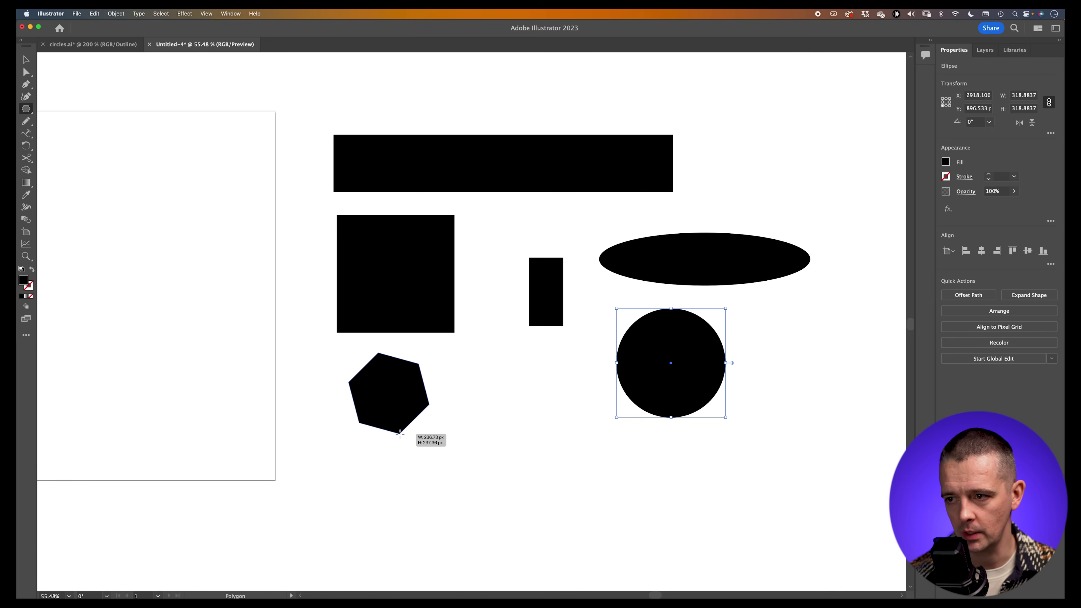
{"action": "left_click_drag", "start_coordinate": [400, 434], "coordinate": [400, 434]}
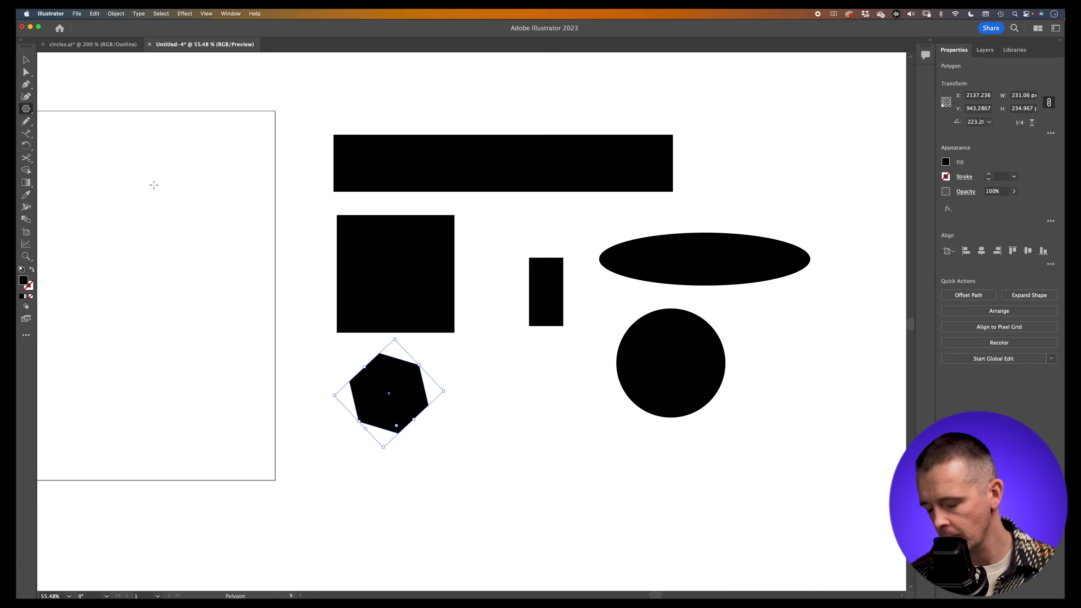
Delete the polygon and draw a many-pointed star about 294 x 293 px below the square, varying its number of points while drawing
{"action": "key", "text": "Delete"}
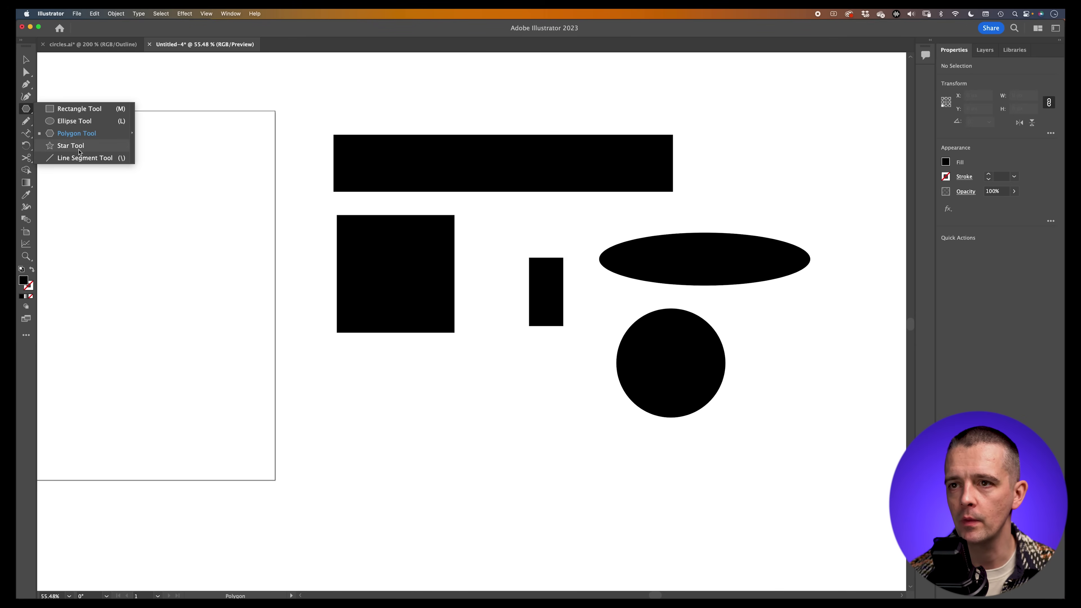
{"action": "left_click", "coordinate": [71, 146]}
{"action": "left_click_drag", "start_coordinate": [361, 408], "coordinate": [396, 446]}
{"action": "key", "text": "Down"}
{"action": "key", "text": "Down"}
{"action": "key", "text": "Up"}
{"action": "key", "text": "Up"}
{"action": "key", "text": "Up"}
{"action": "key", "text": "Up"}
{"action": "key", "text": "Up"}
{"action": "key", "text": "Up"}
{"action": "key", "text": "Up"}
{"action": "key", "text": "Up"}
{"action": "key", "text": "Up"}
{"action": "key", "text": "Up"}
{"action": "key", "text": "Up"}
{"action": "key", "text": "Up"}
{"action": "key", "text": "Up"}
{"action": "key", "text": "Up"}
{"action": "key", "text": "Up"}
{"action": "key", "text": "Up"}
{"action": "key", "text": "Up"}
{"action": "key", "text": "v"}
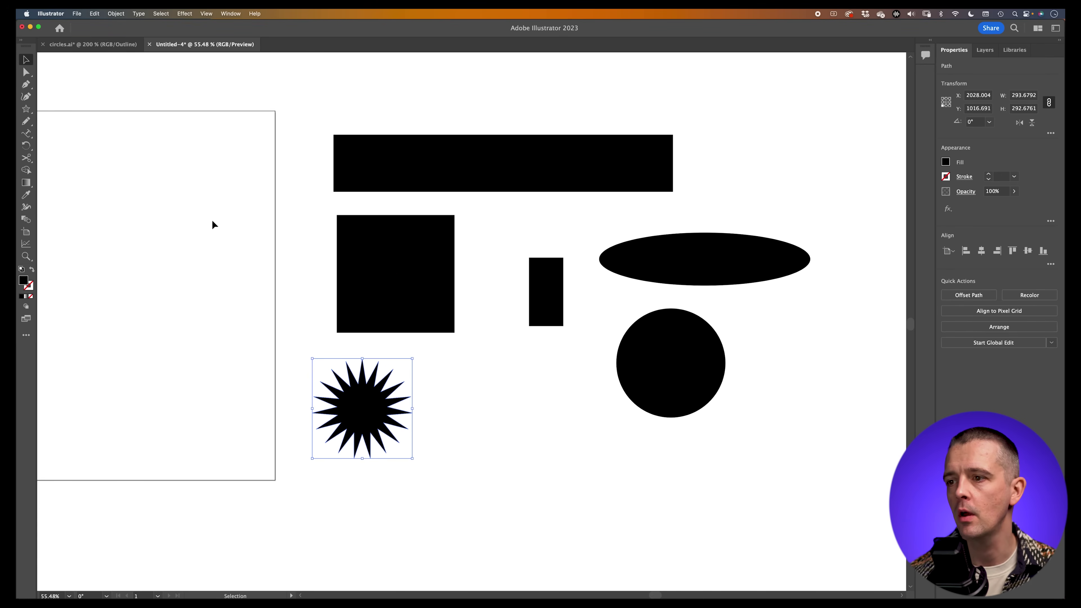
{"action": "left_click", "coordinate": [364, 477]}
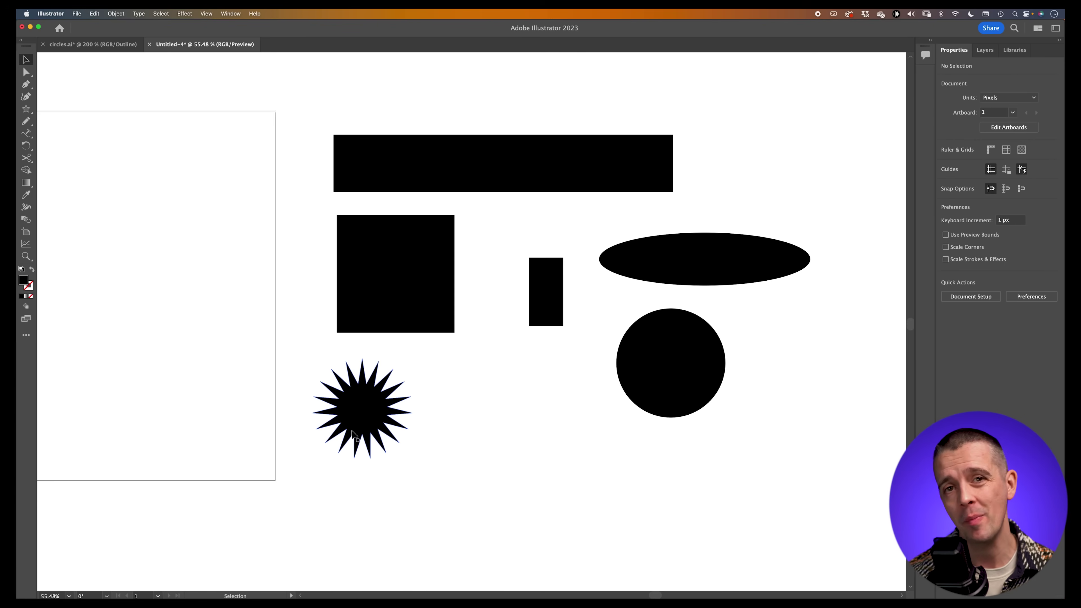
Move the star over the square's lower-right corner and fill it with pure red, FF0000
{"action": "left_click_drag", "start_coordinate": [361, 421], "coordinate": [459, 346]}
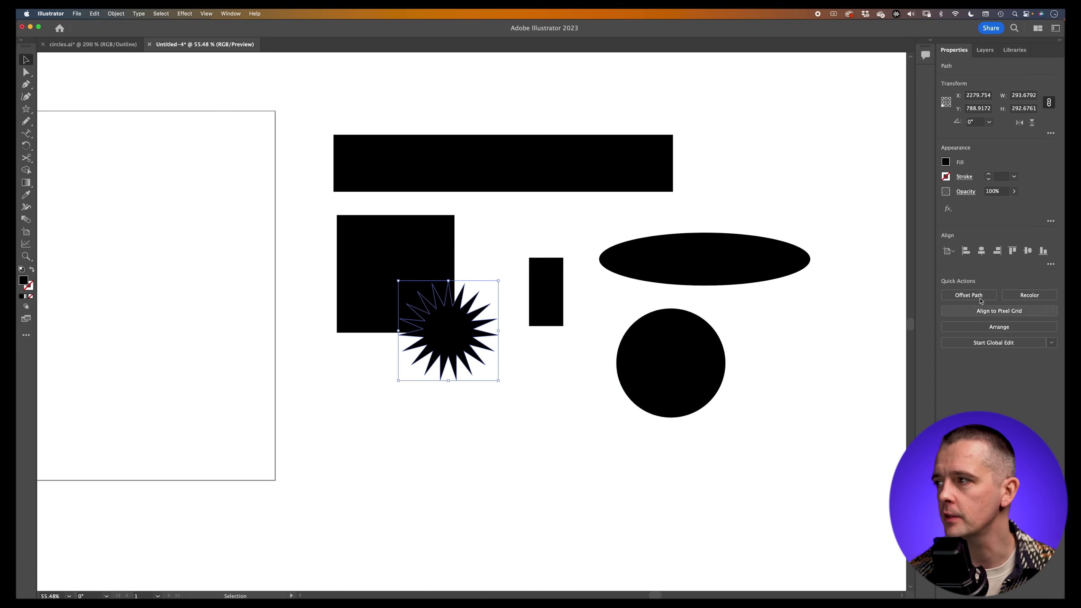
{"action": "left_click", "coordinate": [946, 162]}
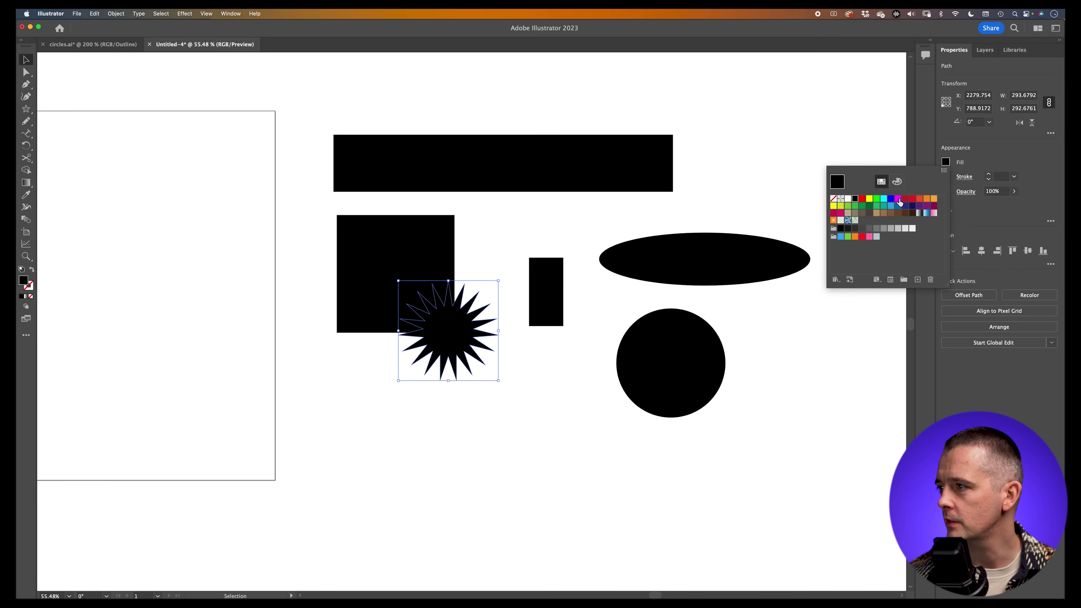
{"action": "left_click", "coordinate": [898, 182]}
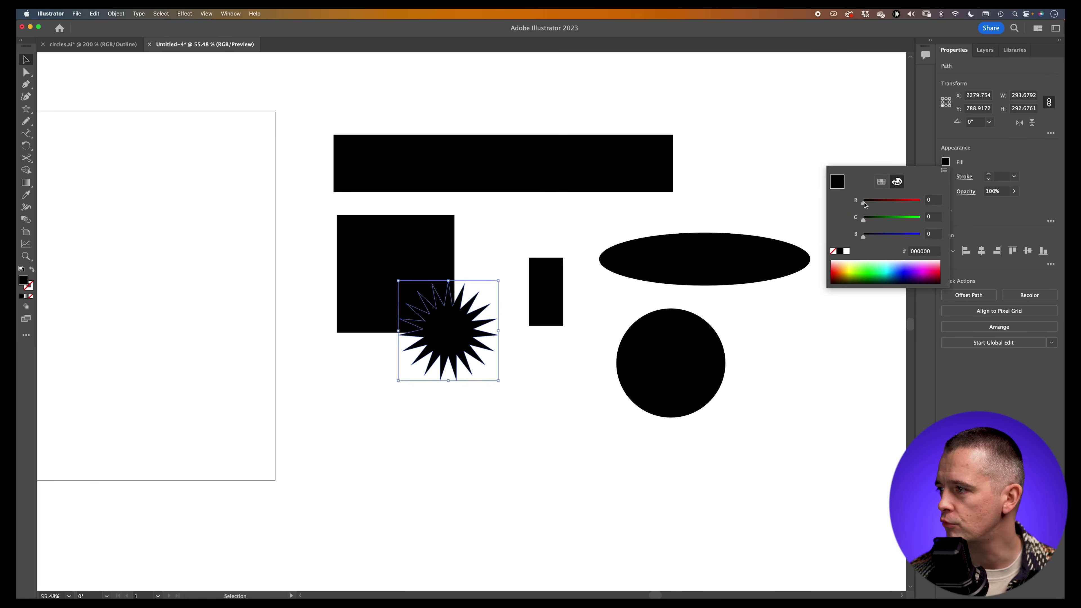
{"action": "left_click_drag", "start_coordinate": [864, 205], "coordinate": [939, 207]}
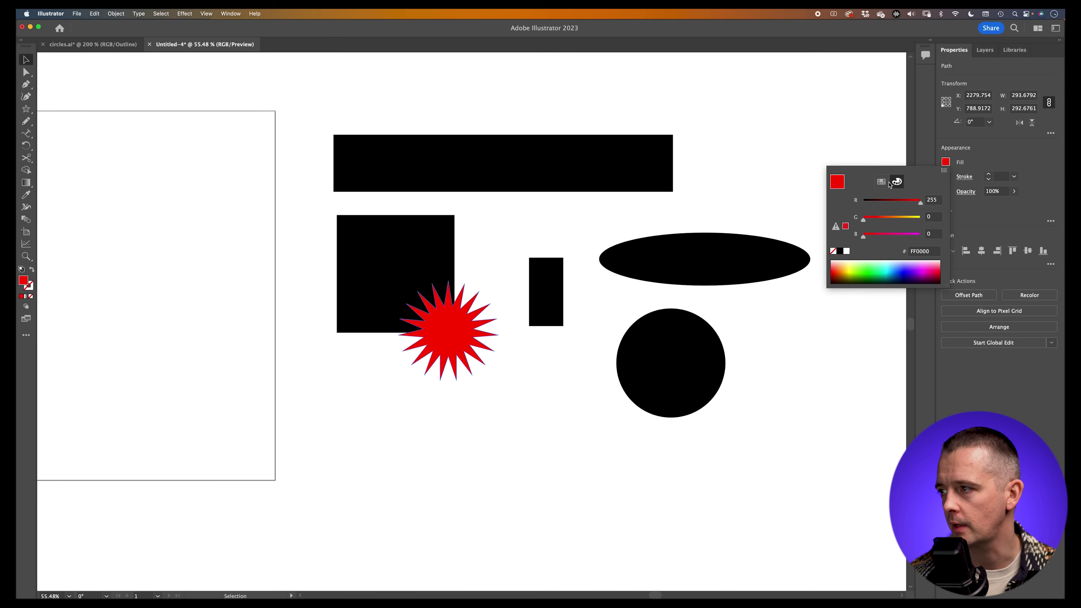
{"action": "left_click", "coordinate": [887, 182]}
{"action": "left_click", "coordinate": [806, 396]}
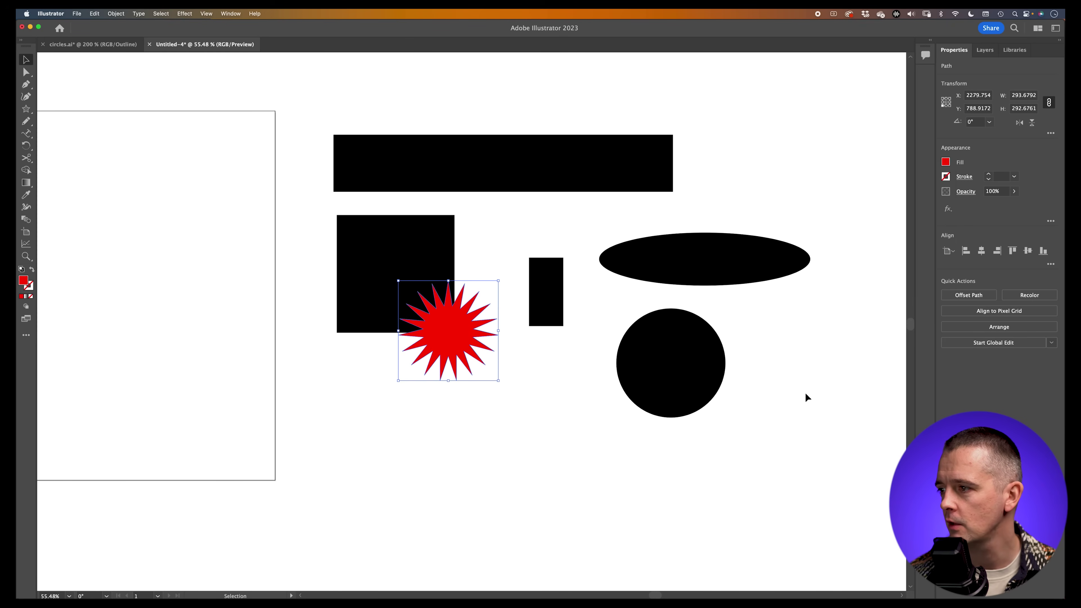
Shift the red star slightly upward over the square's lower-right corner and deselect it
{"action": "left_click", "coordinate": [517, 388]}
{"action": "left_click_drag", "start_coordinate": [449, 328], "coordinate": [445, 314]}
{"action": "left_click", "coordinate": [513, 383]}
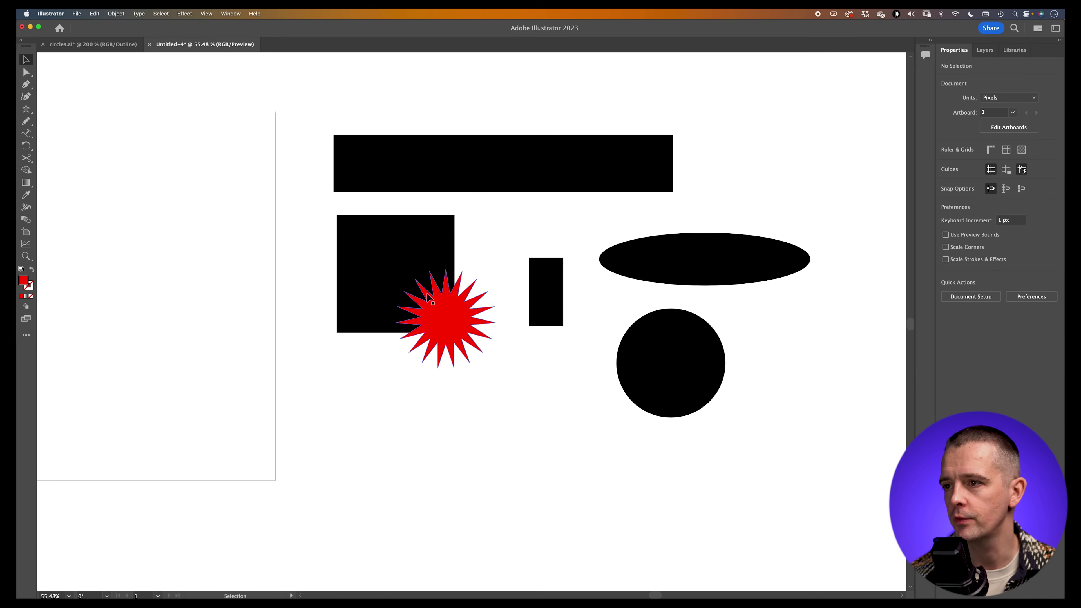
Send the red star to the back of the stacking order, behind the black square, and deselect it
{"action": "left_click", "coordinate": [465, 328]}
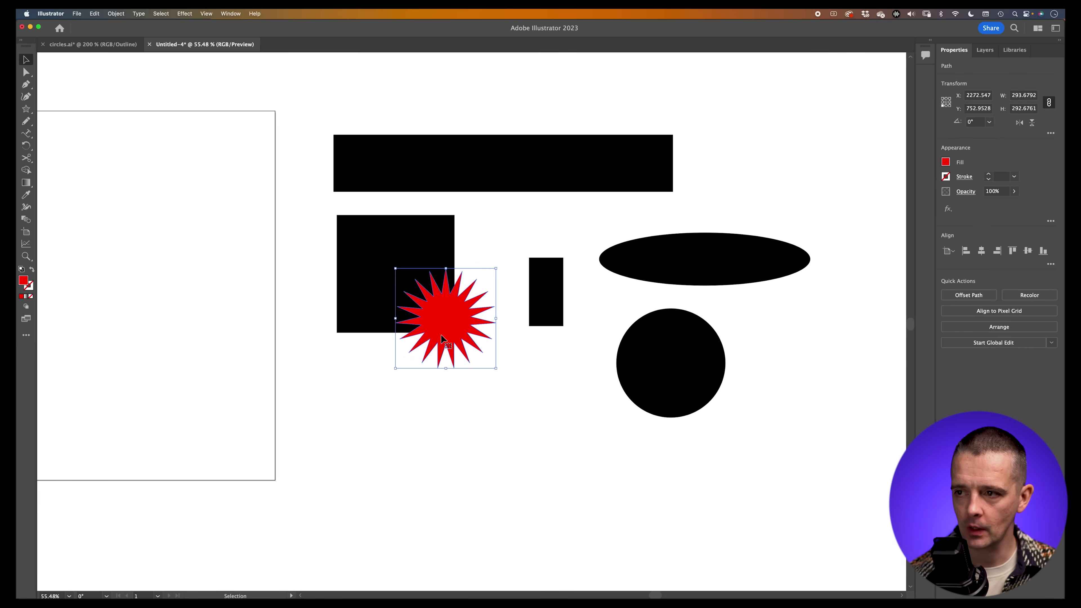
{"action": "left_click", "coordinate": [230, 14]}
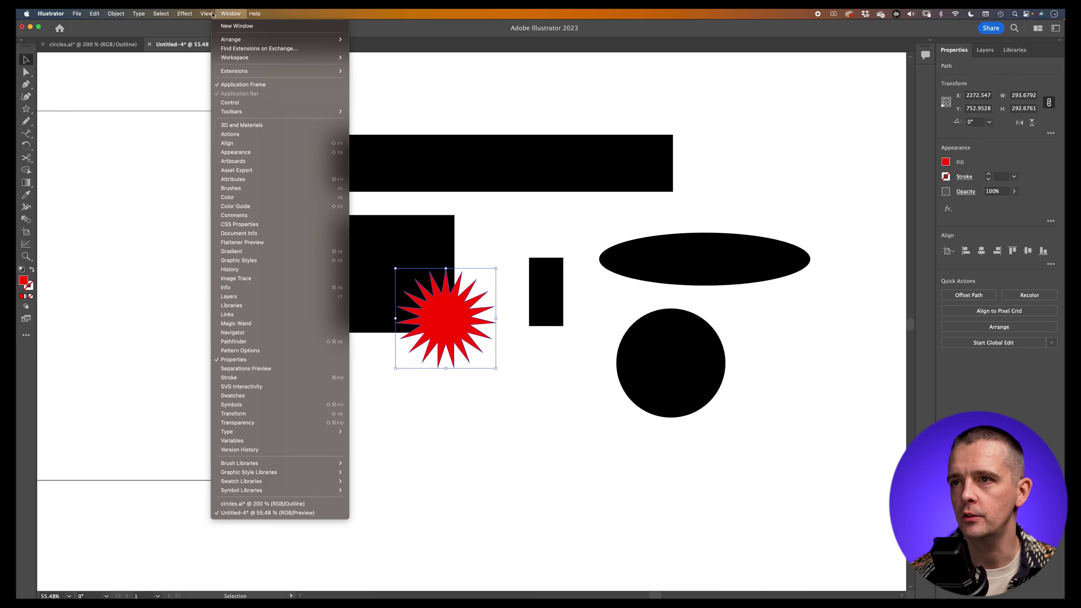
{"action": "mouse_move", "coordinate": [207, 14]}
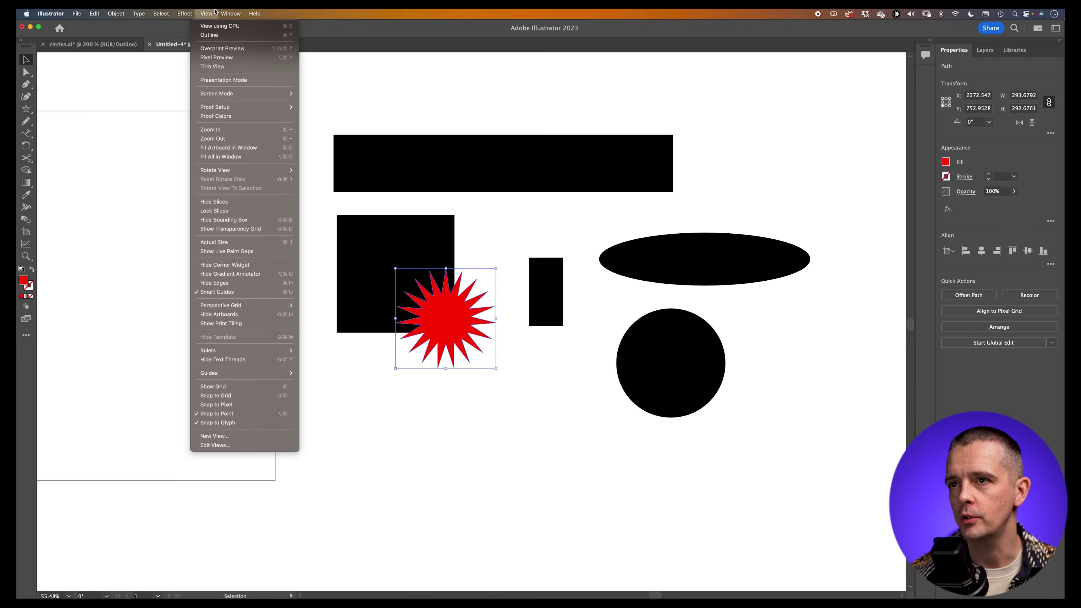
{"action": "left_click", "coordinate": [215, 12]}
{"action": "left_click", "coordinate": [160, 13]}
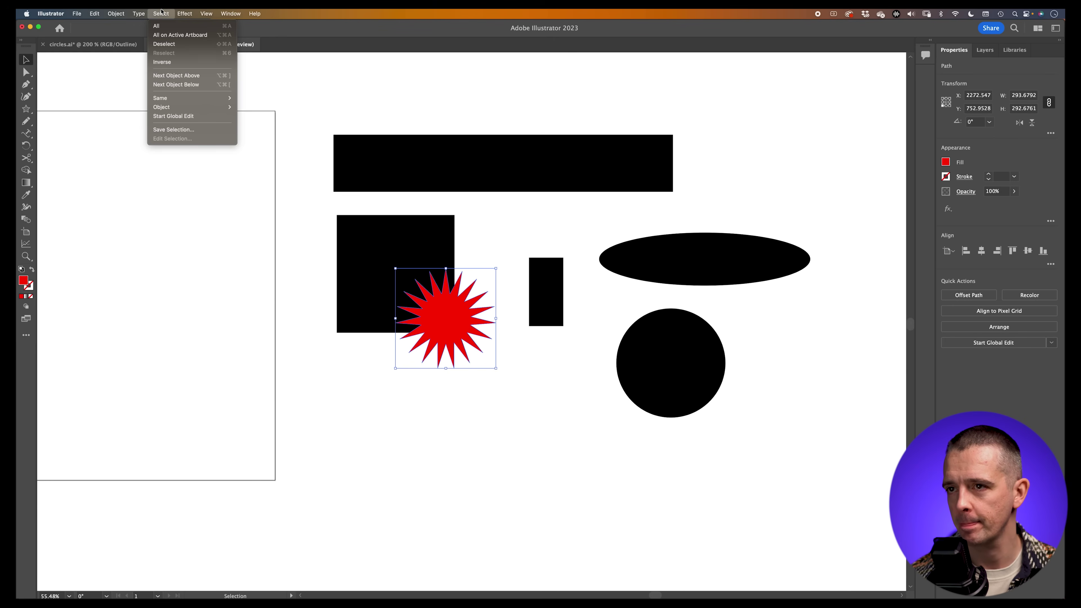
{"action": "mouse_move", "coordinate": [120, 12]}
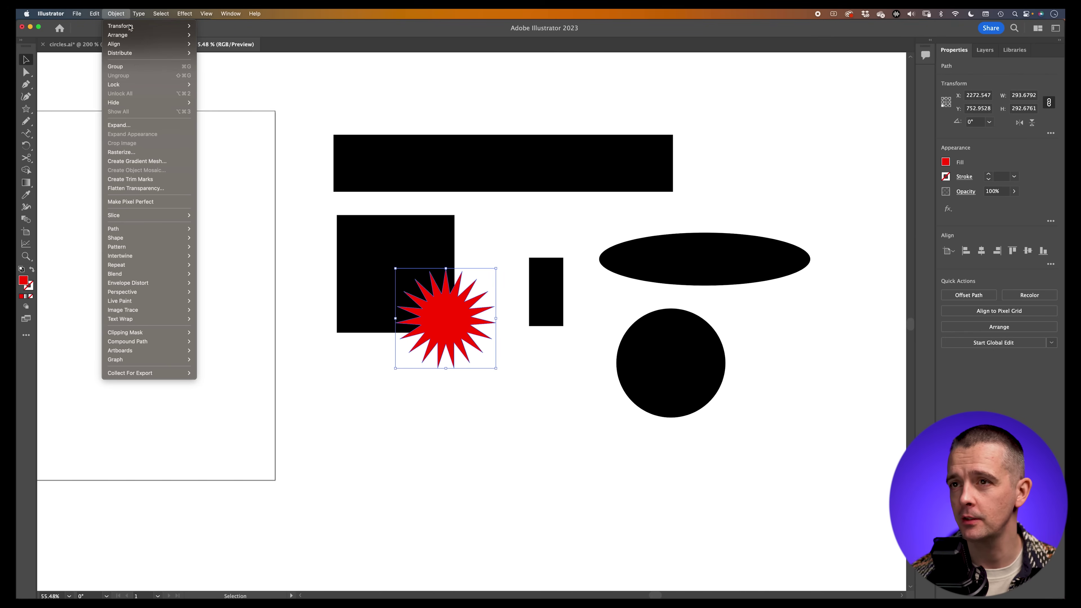
{"action": "mouse_move", "coordinate": [126, 48]}
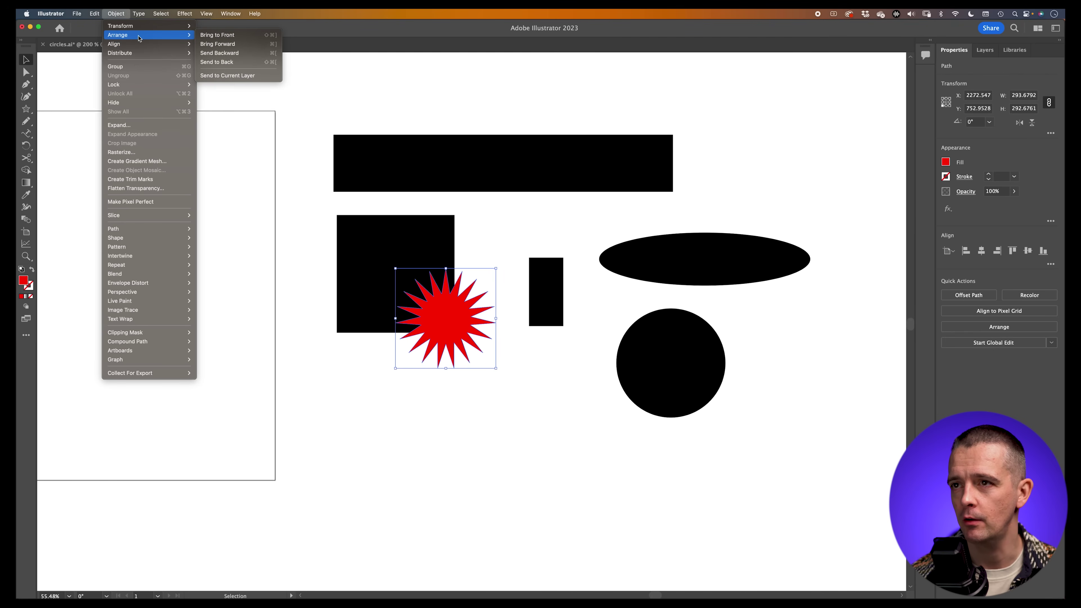
{"action": "left_click", "coordinate": [256, 66]}
{"action": "left_click", "coordinate": [444, 423]}
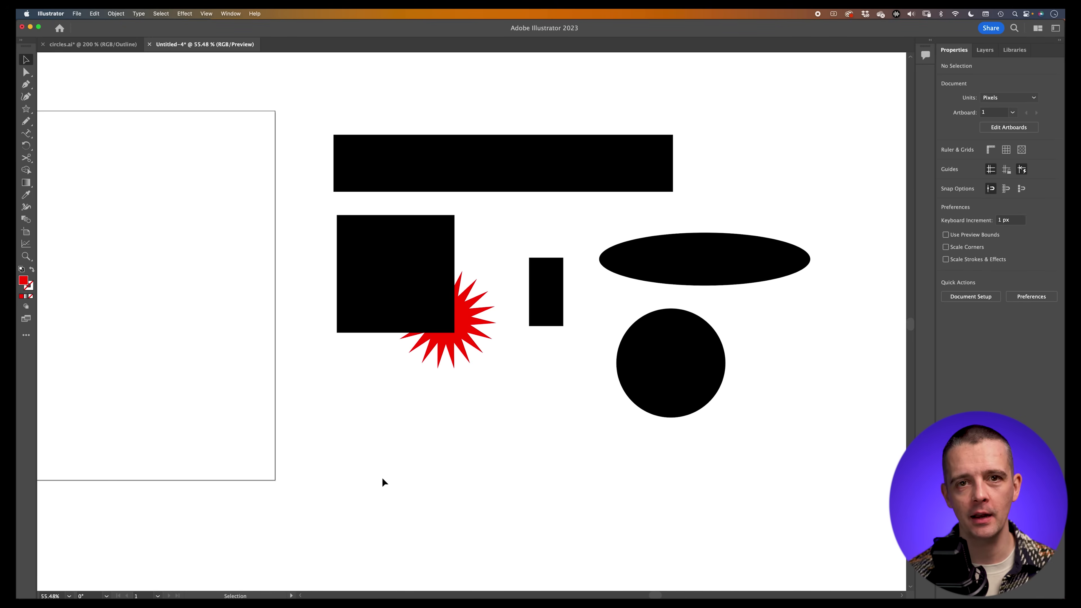
Expand Layer 1 and move the red star's path to the top of its object stack, then deselect the star
{"action": "left_click", "coordinate": [985, 50]}
{"action": "left_click", "coordinate": [968, 67]}
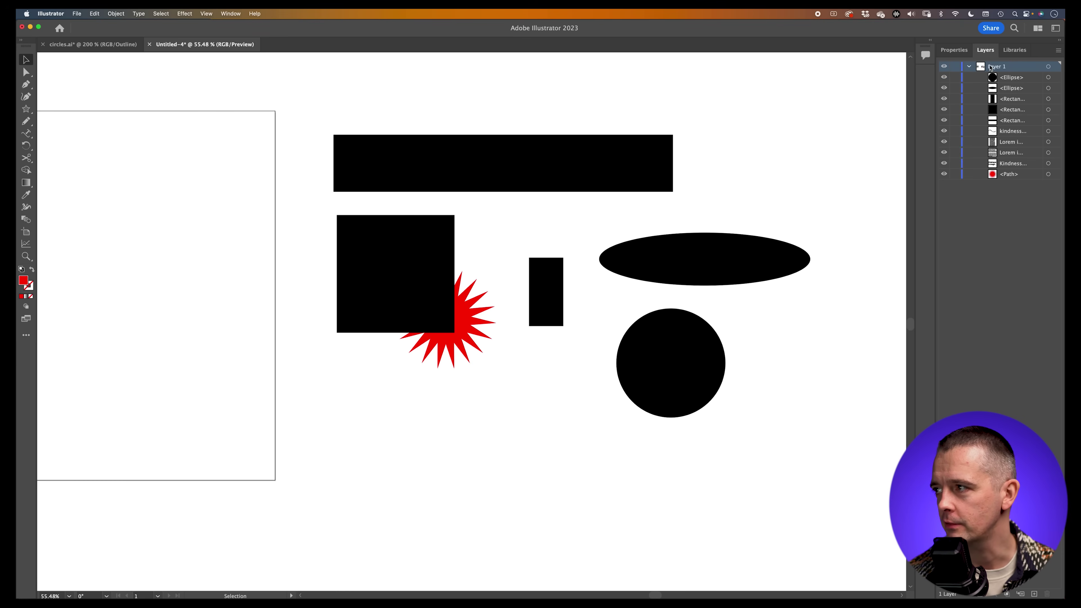
{"action": "left_click", "coordinate": [970, 67]}
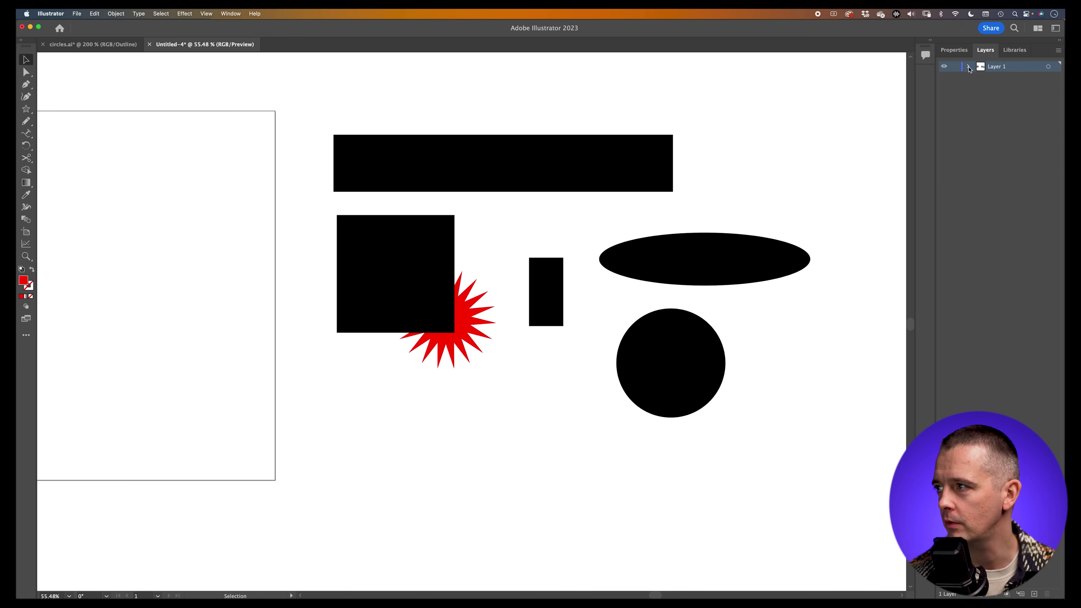
{"action": "left_click", "coordinate": [968, 67]}
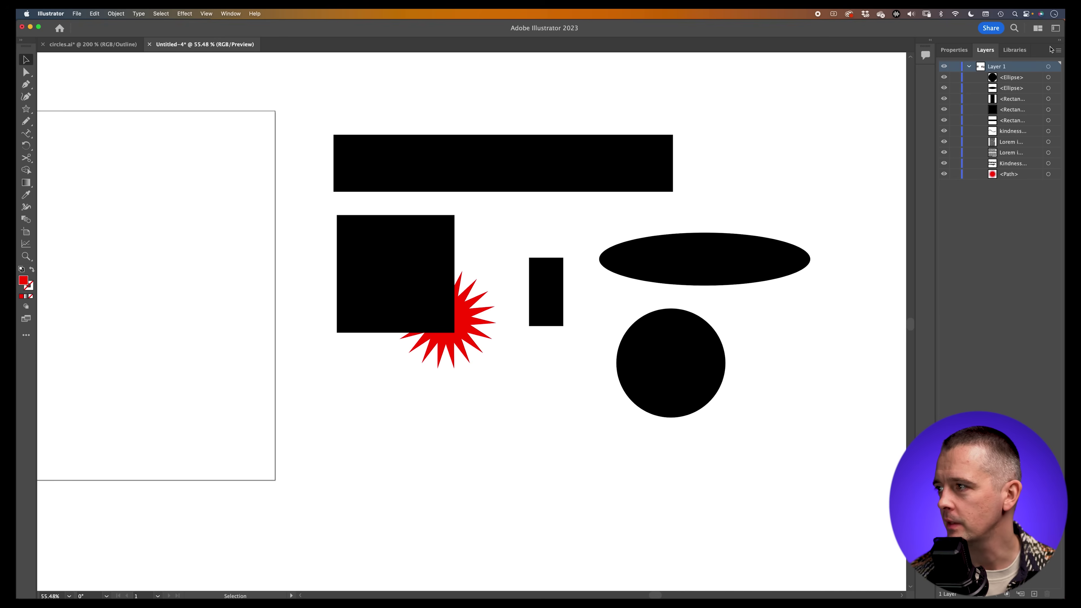
{"action": "left_click", "coordinate": [1048, 174]}
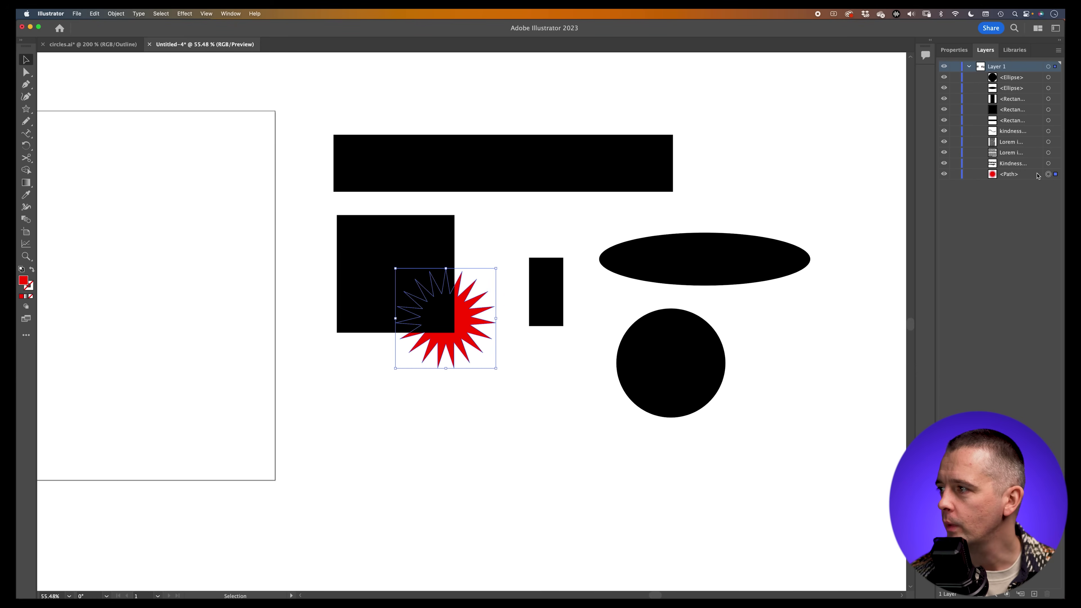
{"action": "left_click", "coordinate": [1040, 171]}
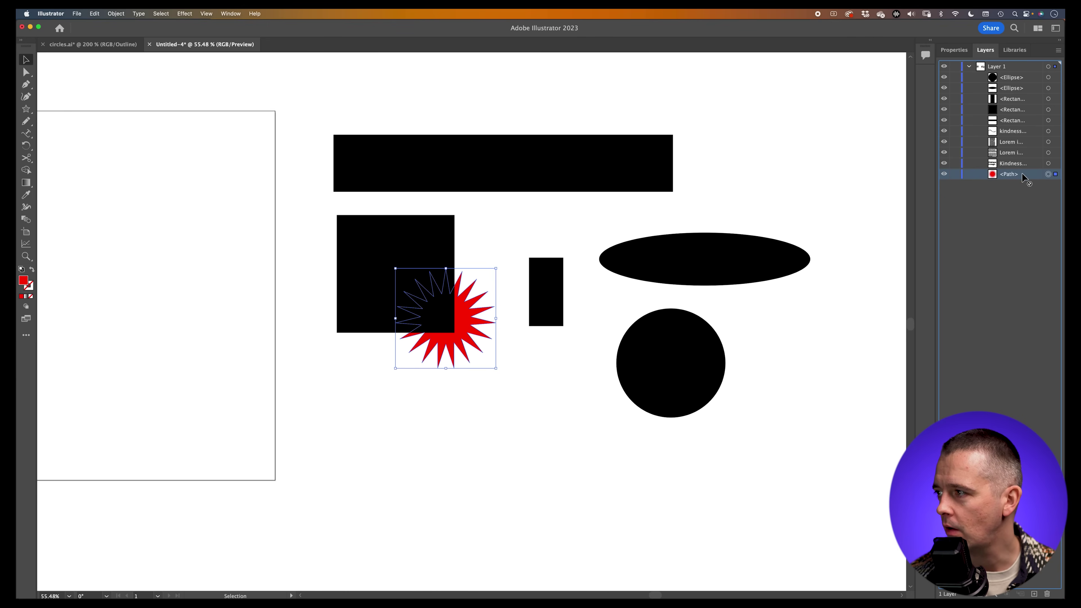
{"action": "left_click_drag", "start_coordinate": [1028, 173], "coordinate": [1036, 75]}
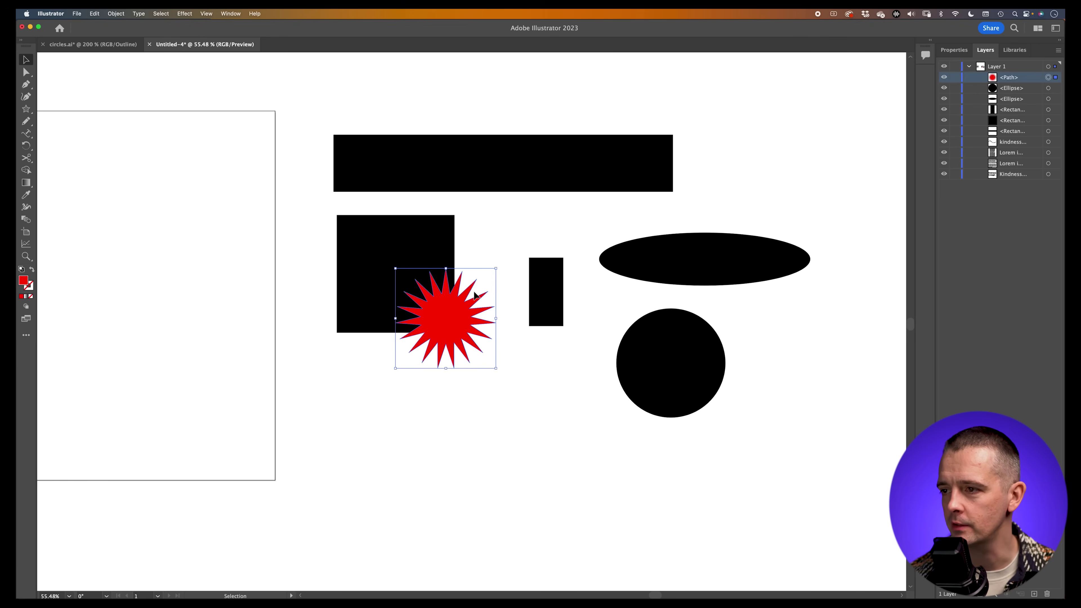
{"action": "left_click", "coordinate": [481, 407]}
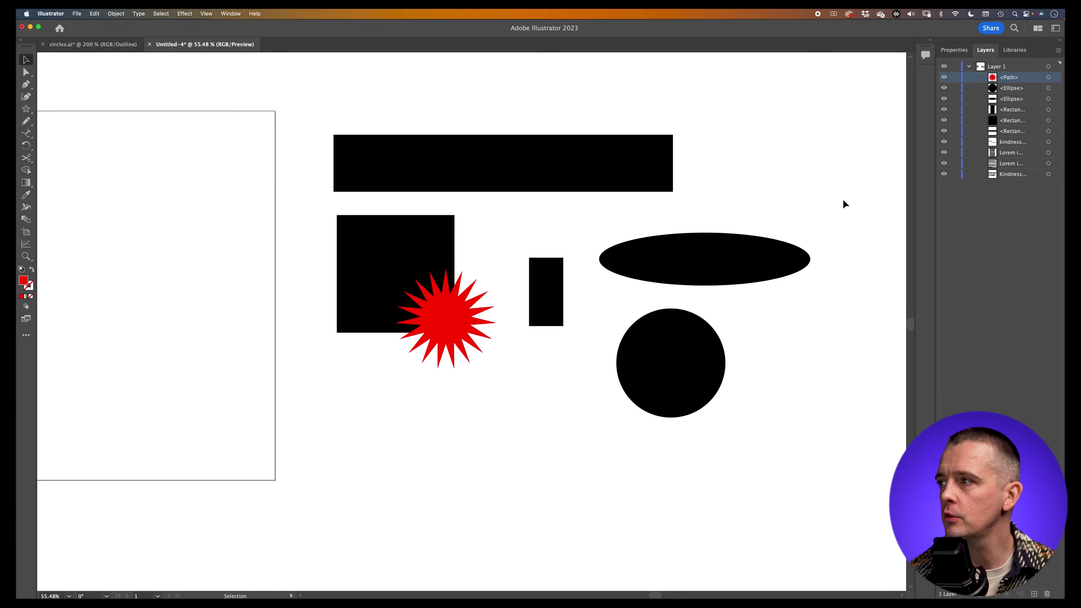
Give the black circle an RGB Blue stroke with a weight of 40 pt and deselect it
{"action": "left_click", "coordinate": [955, 52]}
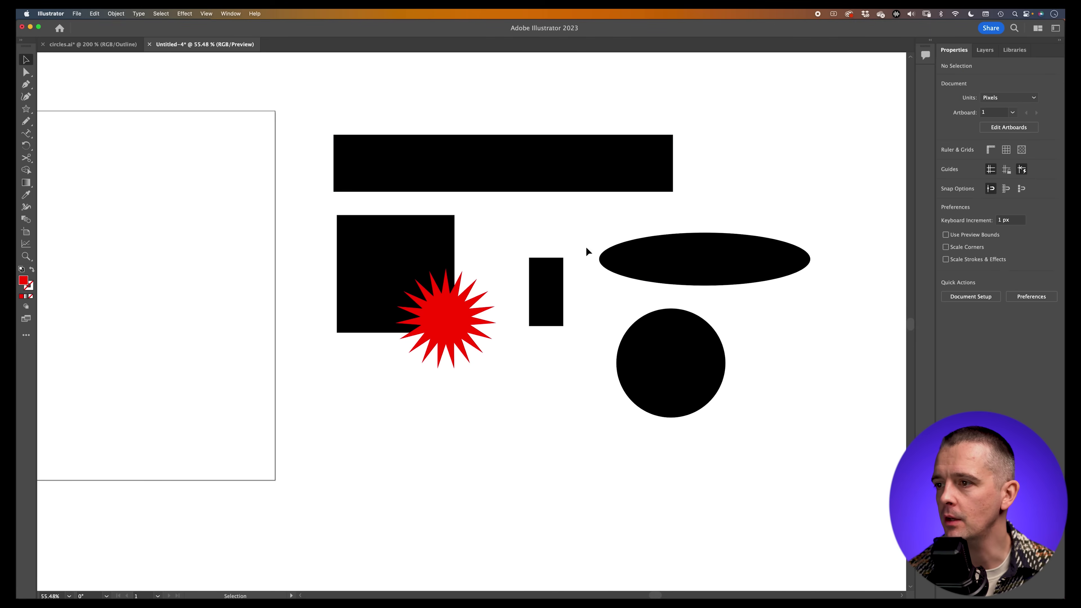
{"action": "left_click", "coordinate": [446, 336]}
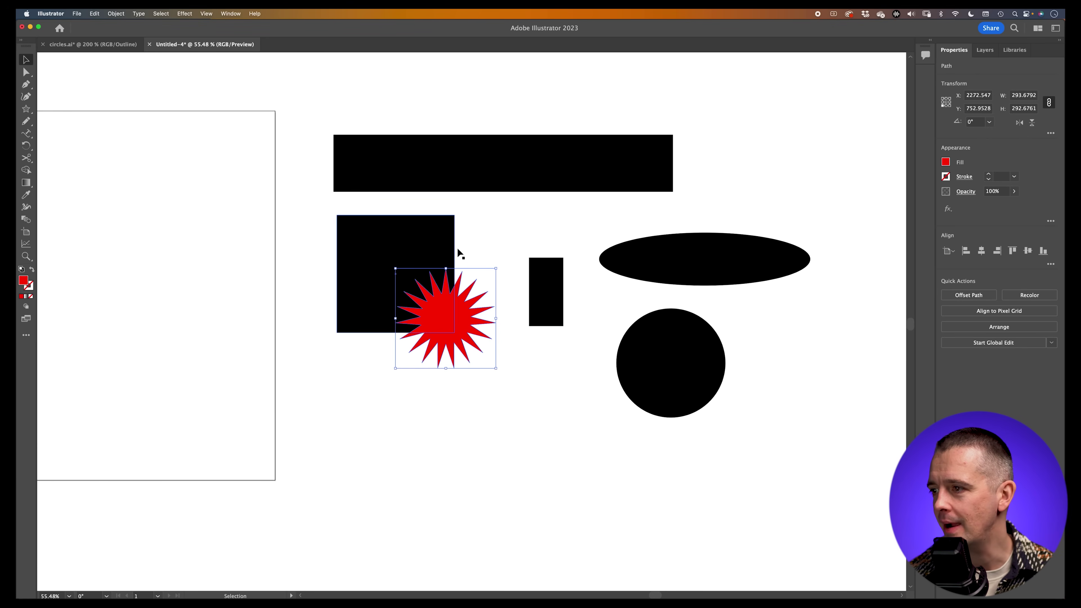
{"action": "left_click_drag", "start_coordinate": [765, 409], "coordinate": [694, 308]}
{"action": "left_click", "coordinate": [510, 270]}
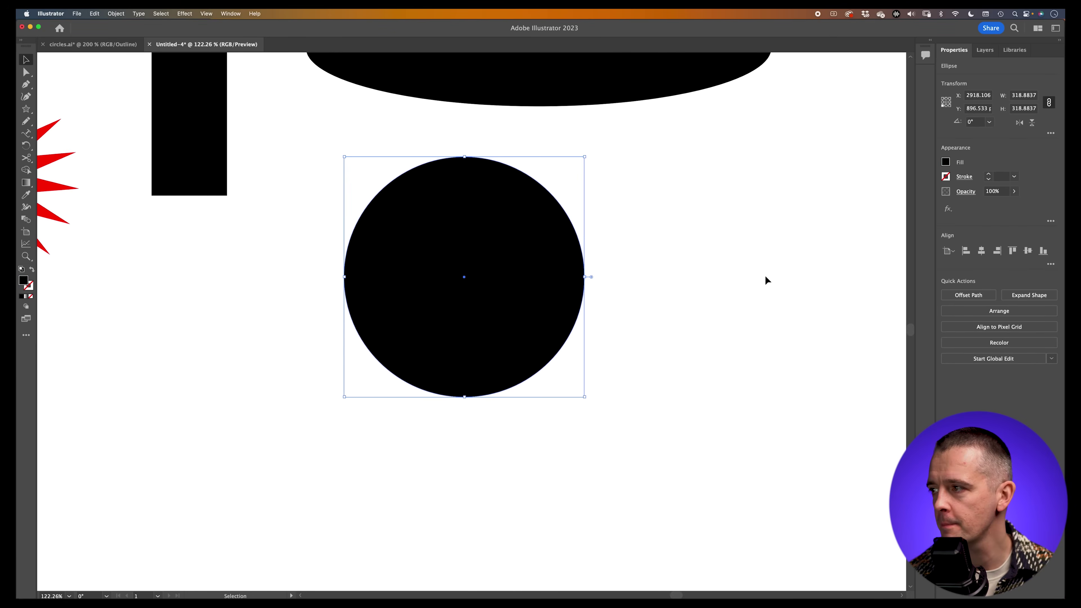
{"action": "left_click", "coordinate": [945, 177]}
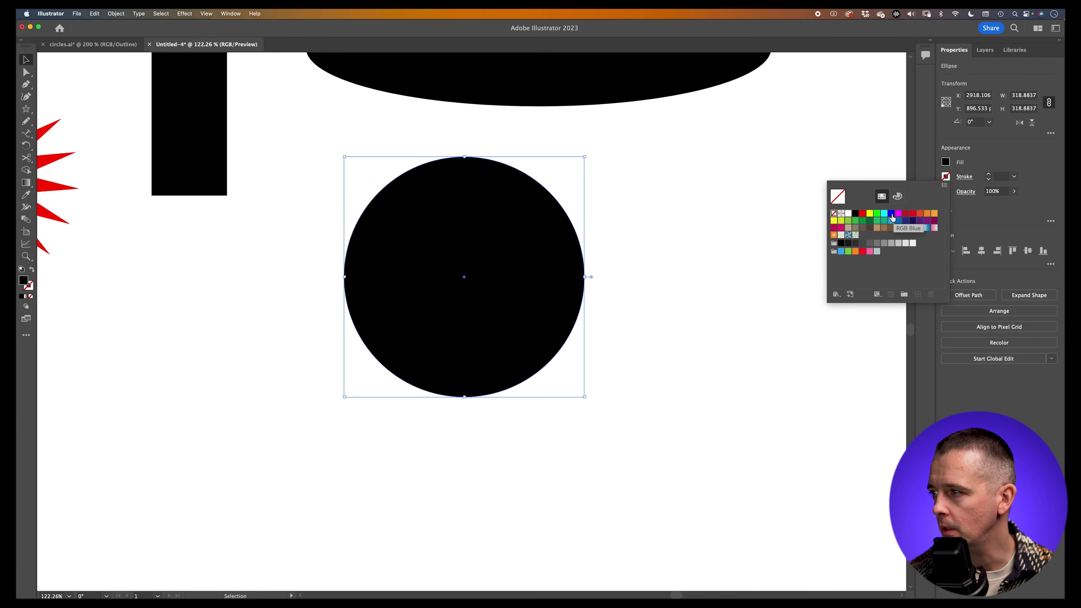
{"action": "left_click", "coordinate": [891, 214]}
{"action": "left_click", "coordinate": [991, 155]}
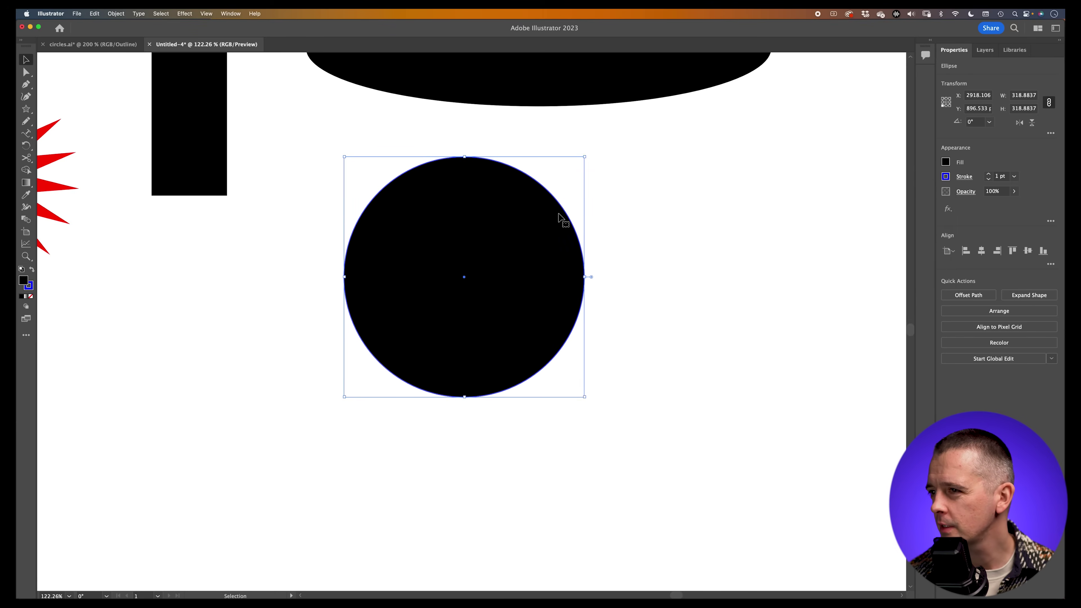
{"action": "left_click", "coordinate": [1014, 176]}
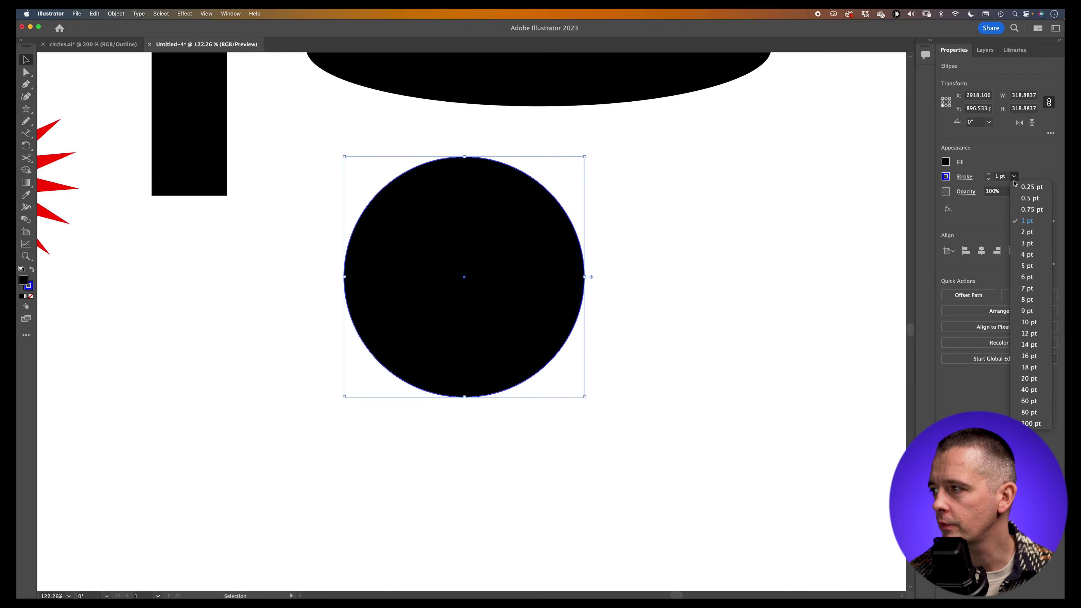
{"action": "left_click", "coordinate": [1034, 393]}
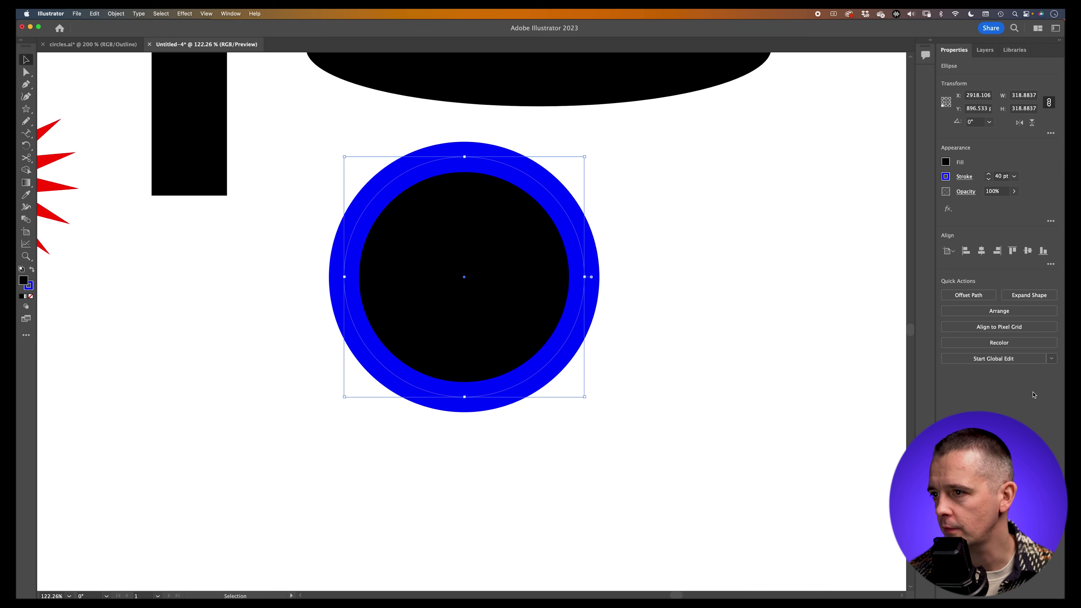
{"action": "left_click", "coordinate": [703, 311]}
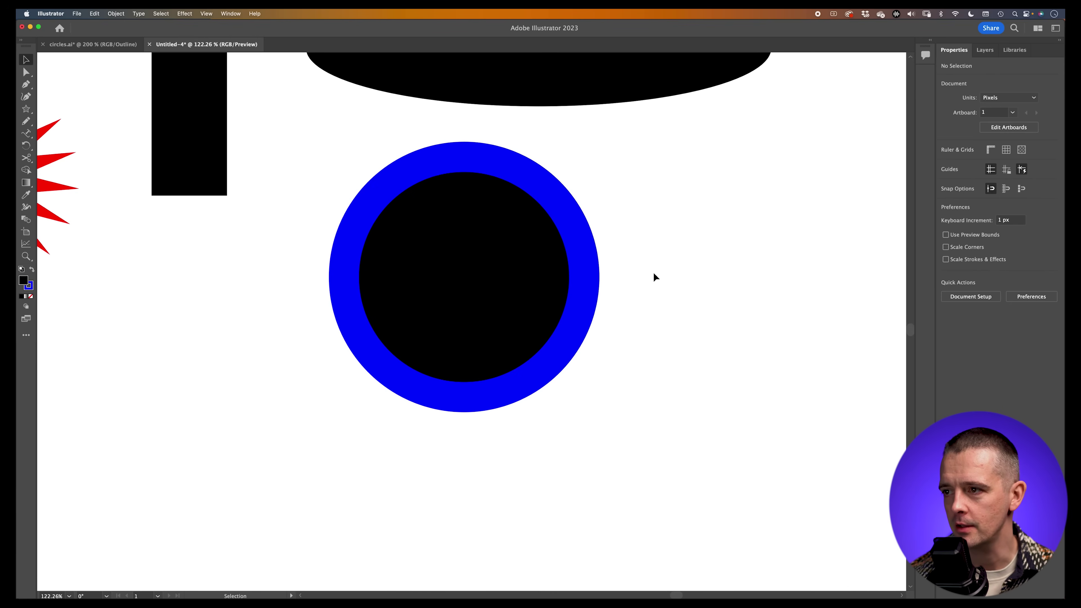
Open the circle's fill in the Color Picker and cycle the colour field through the HSB and RGB component modes, ending on hue
{"action": "left_click", "coordinate": [494, 362]}
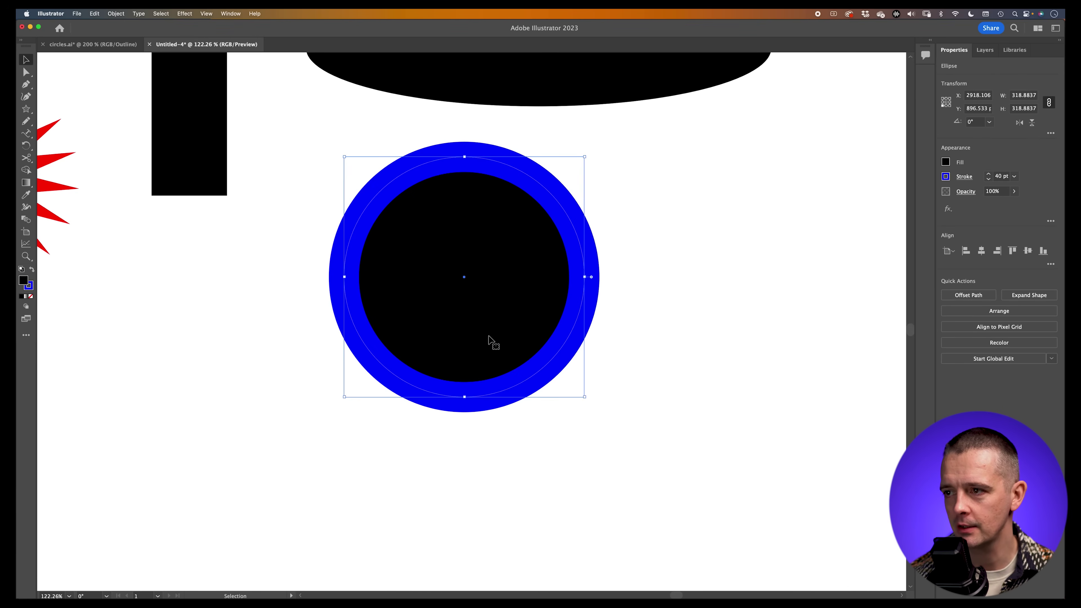
{"action": "double_click", "coordinate": [23, 281]}
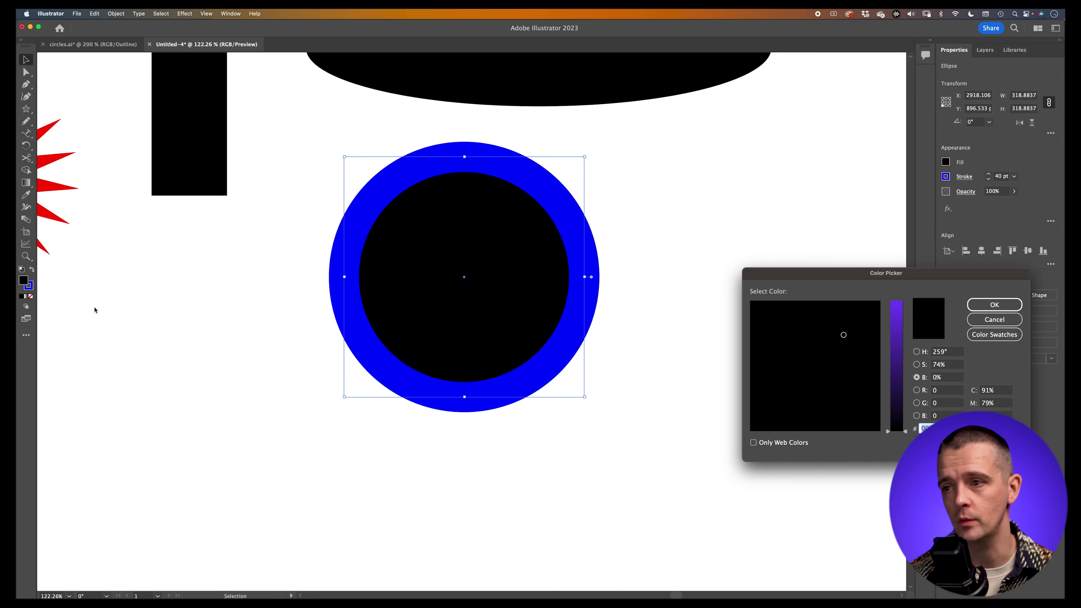
{"action": "left_click_drag", "start_coordinate": [810, 272], "coordinate": [729, 213]}
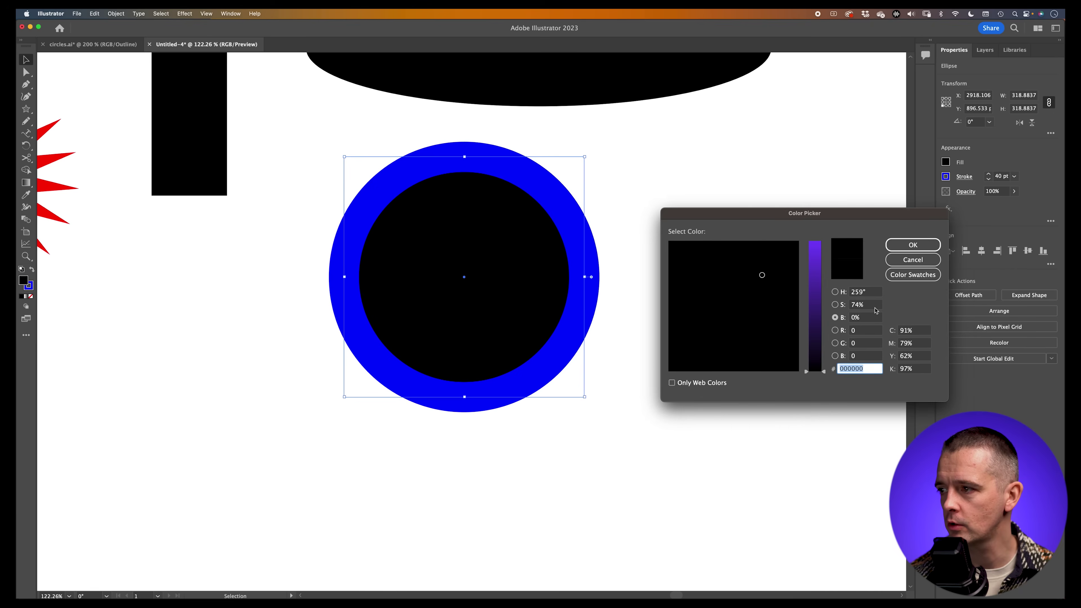
{"action": "left_click", "coordinate": [835, 292]}
{"action": "left_click", "coordinate": [835, 304]}
{"action": "left_click", "coordinate": [835, 317]}
{"action": "left_click", "coordinate": [835, 330]}
{"action": "left_click", "coordinate": [835, 343]}
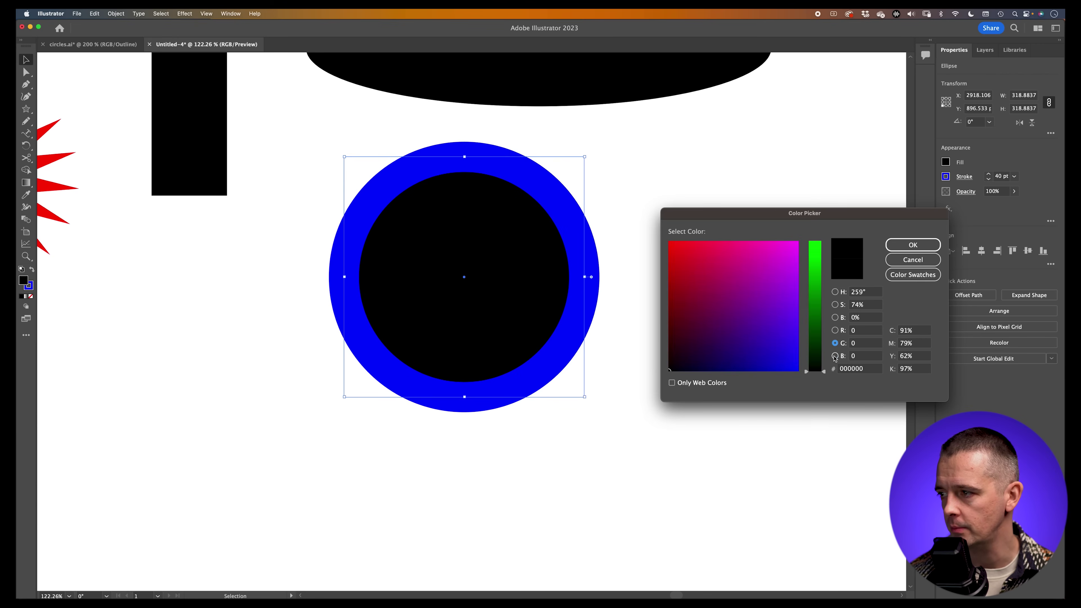
{"action": "left_click", "coordinate": [835, 356]}
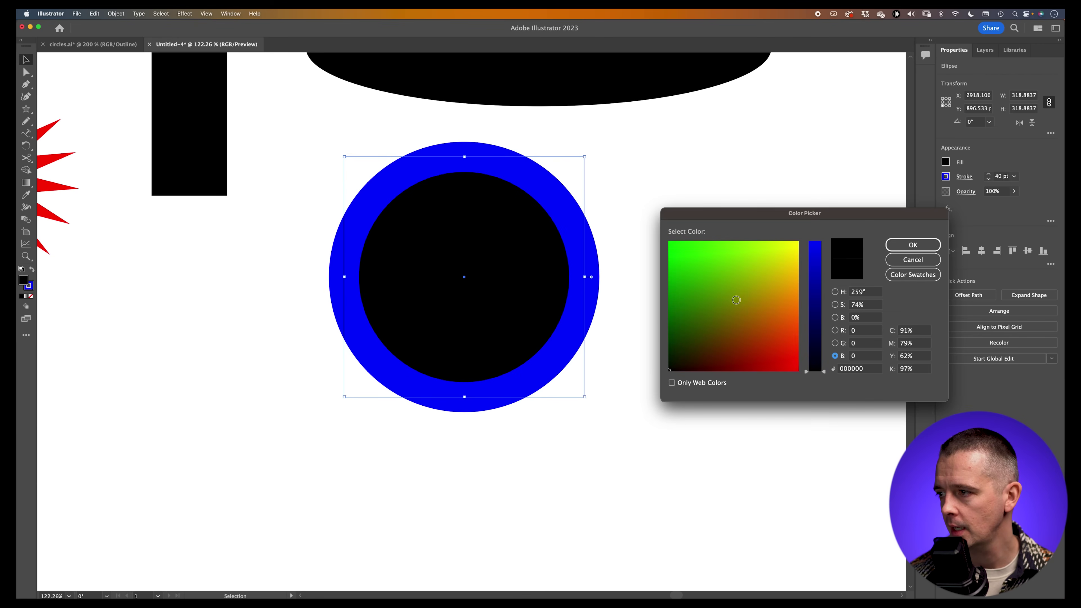
{"action": "left_click", "coordinate": [836, 304]}
{"action": "left_click", "coordinate": [835, 292]}
Set the circle's fill to the pale turquoise A1E1E5
{"action": "left_click_drag", "start_coordinate": [827, 278], "coordinate": [825, 304]}
{"action": "mouse_move", "coordinate": [783, 263]}
{"action": "left_mouse_down"}
{"action": "mouse_move", "coordinate": [719, 258]}
{"action": "mouse_move", "coordinate": [792, 252]}
{"action": "mouse_move", "coordinate": [707, 254]}
{"action": "left_mouse_up"}
{"action": "left_click", "coordinate": [929, 246]}
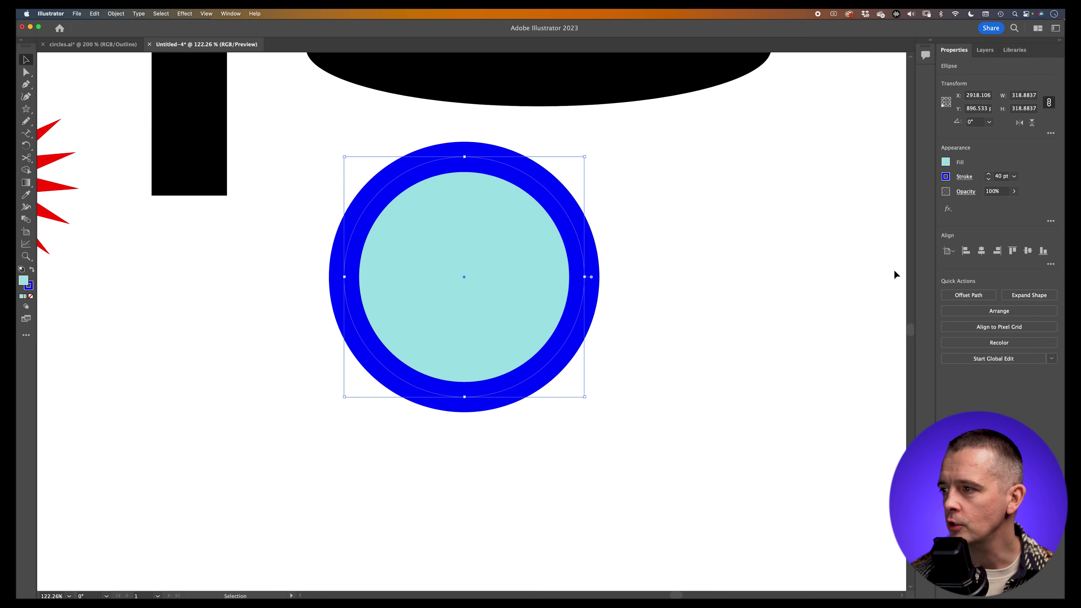
Examine the hex code of the circle's fill in the Color Picker and close the picker
{"action": "double_click", "coordinate": [24, 281]}
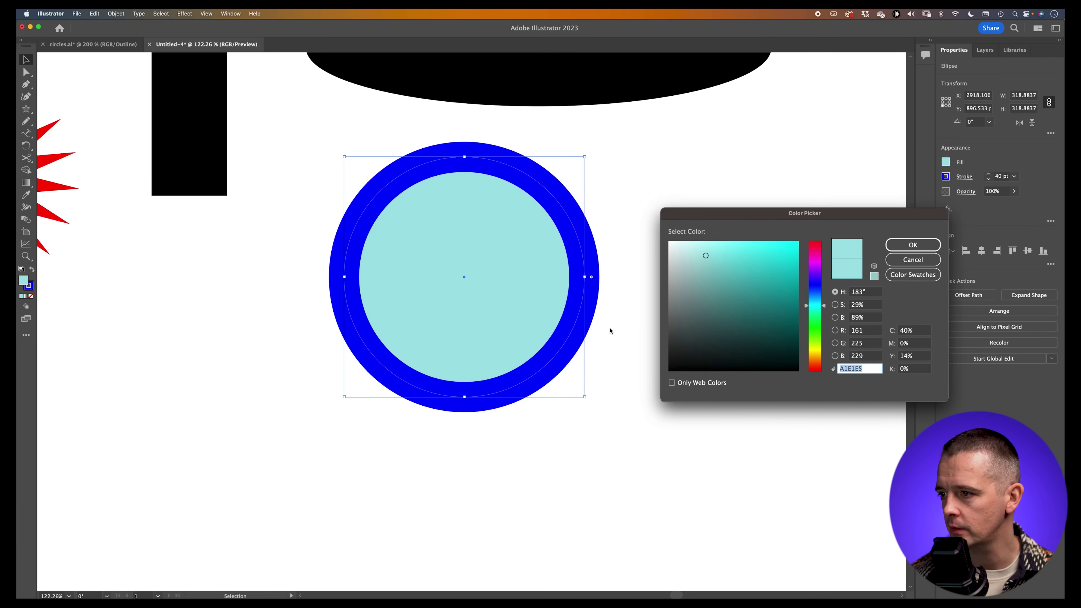
{"action": "key", "text": "BackSpace"}
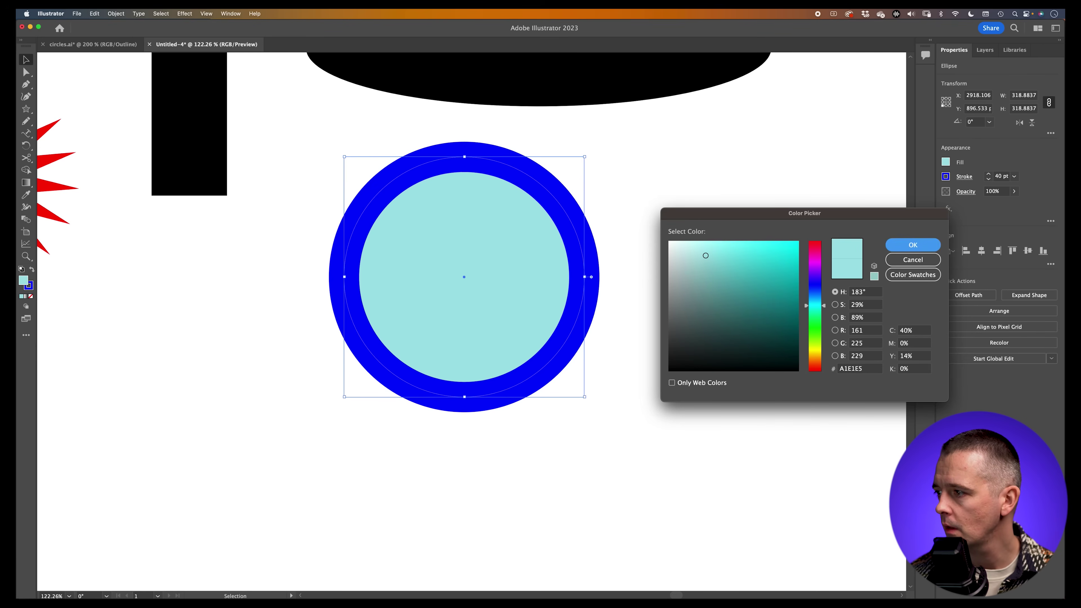
{"action": "key", "text": "Return"}
Try to copy the red star's fill and stroke settings onto the circle with the Eyedropper
{"action": "key", "text": "i"}
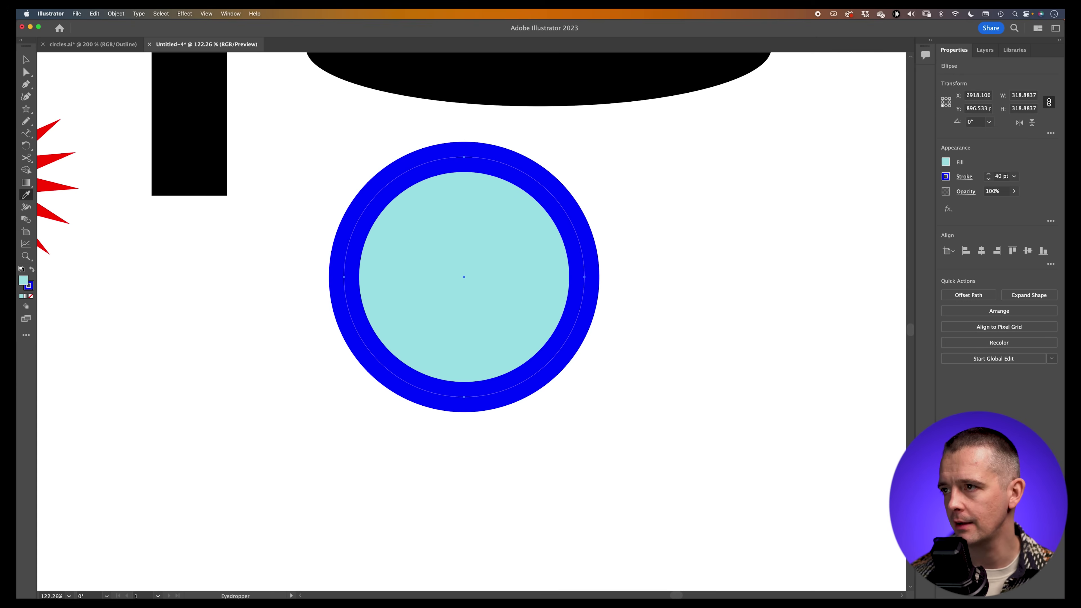
{"action": "scroll", "coordinate": [471, 321], "scroll_direction": "left", "scroll_amount": 5}
{"action": "scroll", "coordinate": [471, 321], "scroll_direction": "up", "scroll_amount": 3}
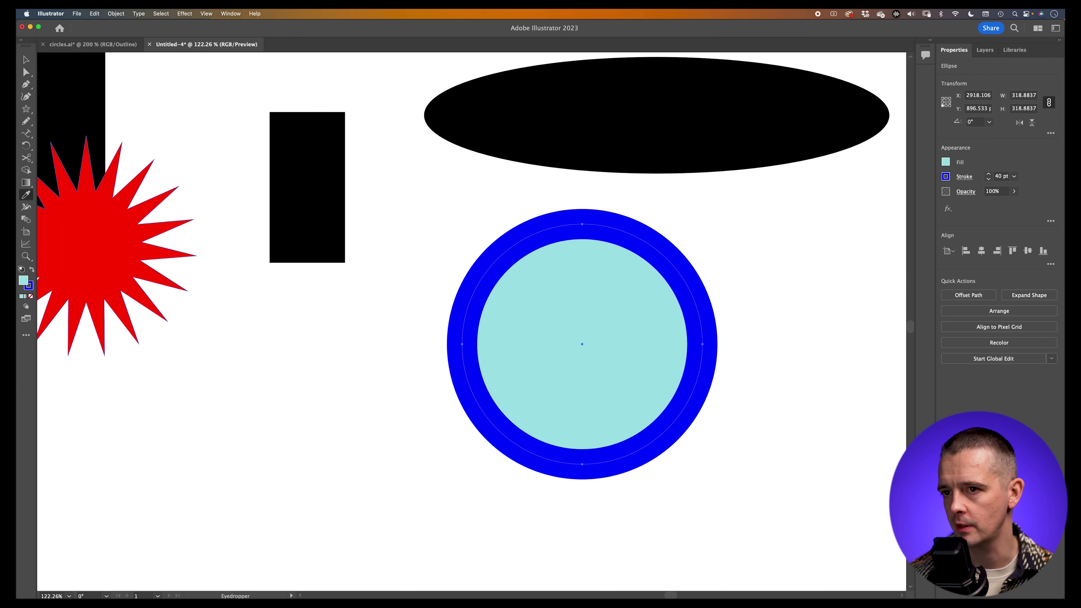
{"action": "left_click", "coordinate": [161, 283]}
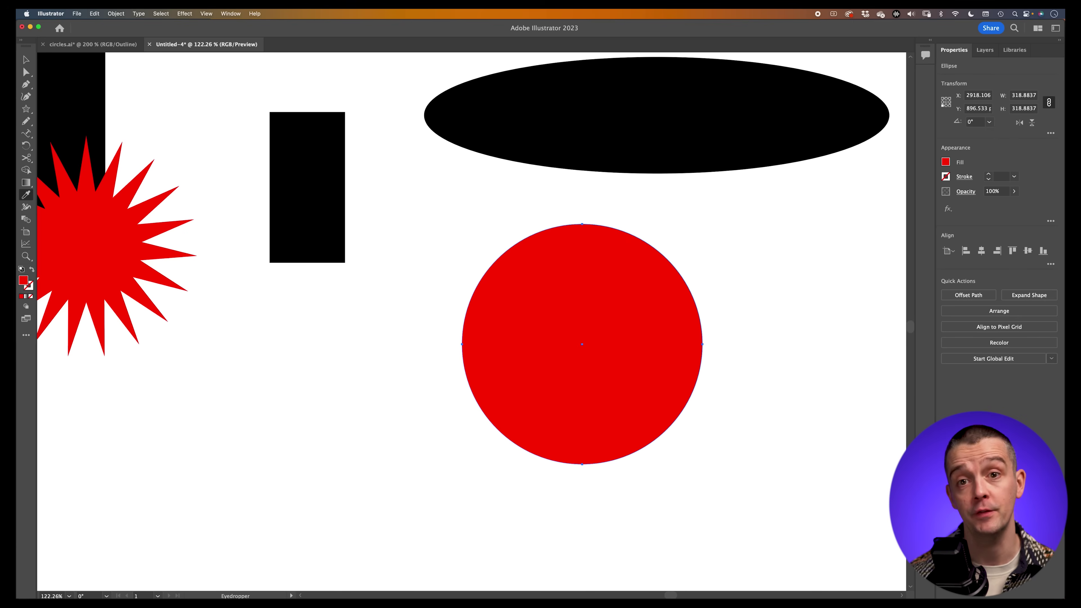
Undo the sampled appearance on the circle and deselect it
{"action": "key", "text": "super+z"}
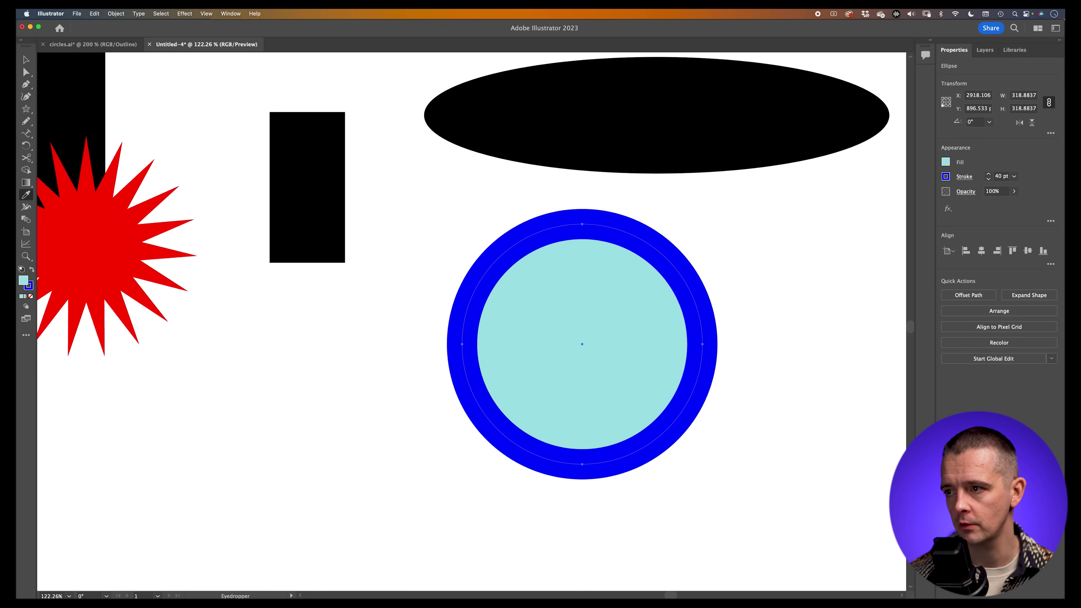
{"action": "key", "text": "super+z"}
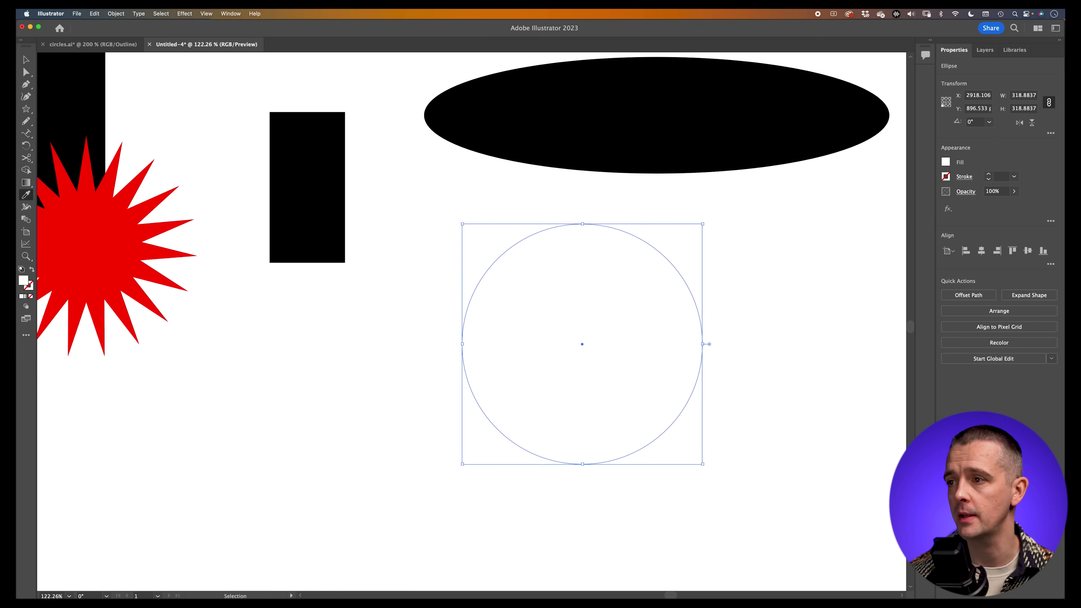
{"action": "key", "text": "super+z"}
{"action": "left_click_drag", "start_coordinate": [582, 344], "coordinate": [447, 272]}
{"action": "key", "text": "v"}
{"action": "left_click", "coordinate": [613, 178]}
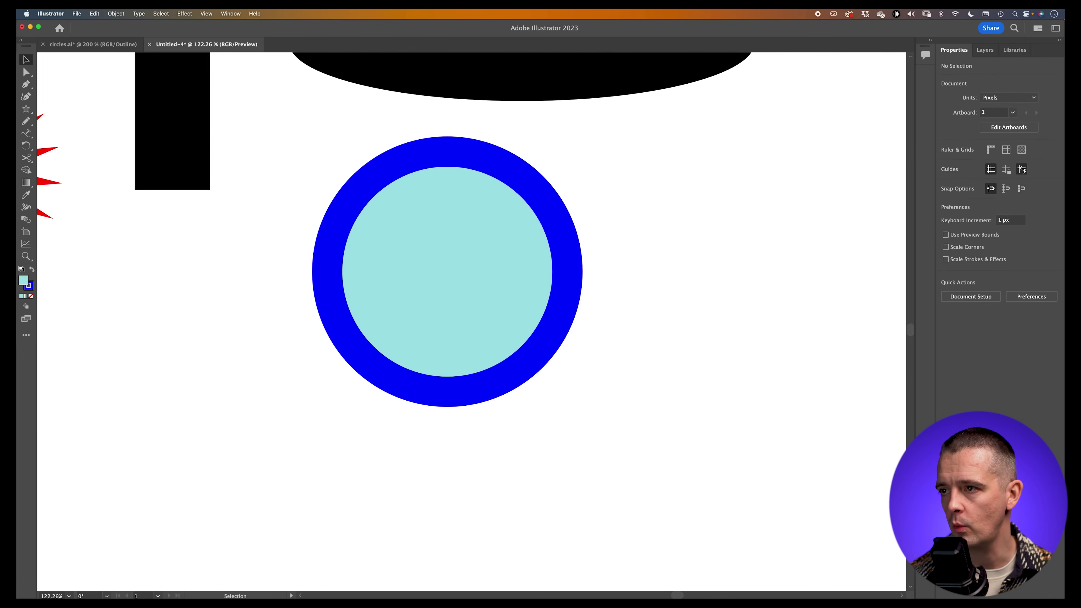
Try aligning the circle's stroke to the inside, align it to the outside instead, and deselect the circle
{"action": "left_click_drag", "start_coordinate": [591, 167], "coordinate": [431, 318]}
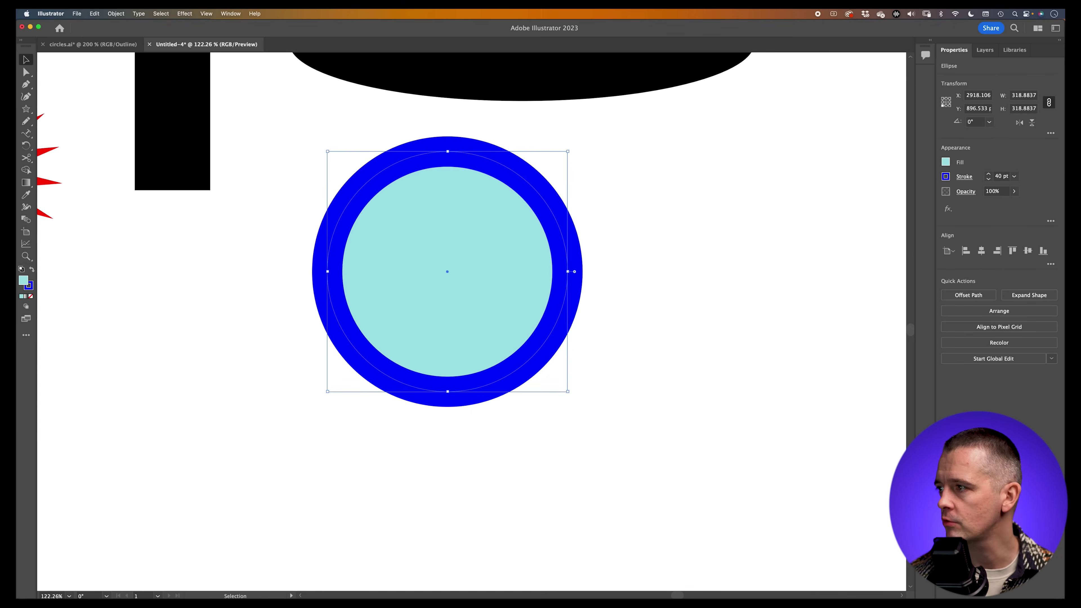
{"action": "left_click", "coordinate": [964, 176]}
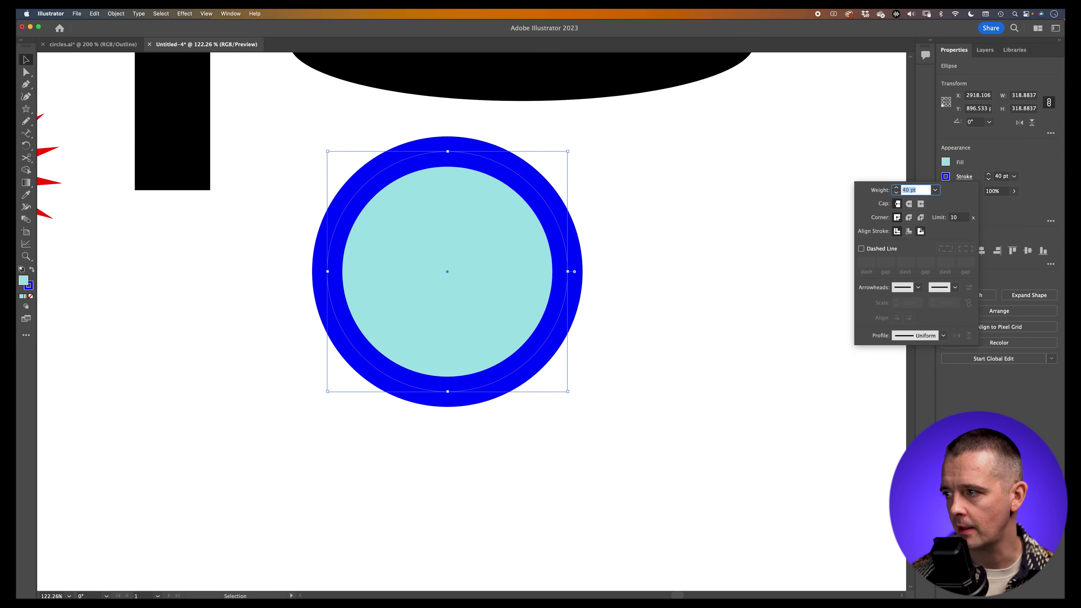
{"action": "left_click", "coordinate": [909, 231]}
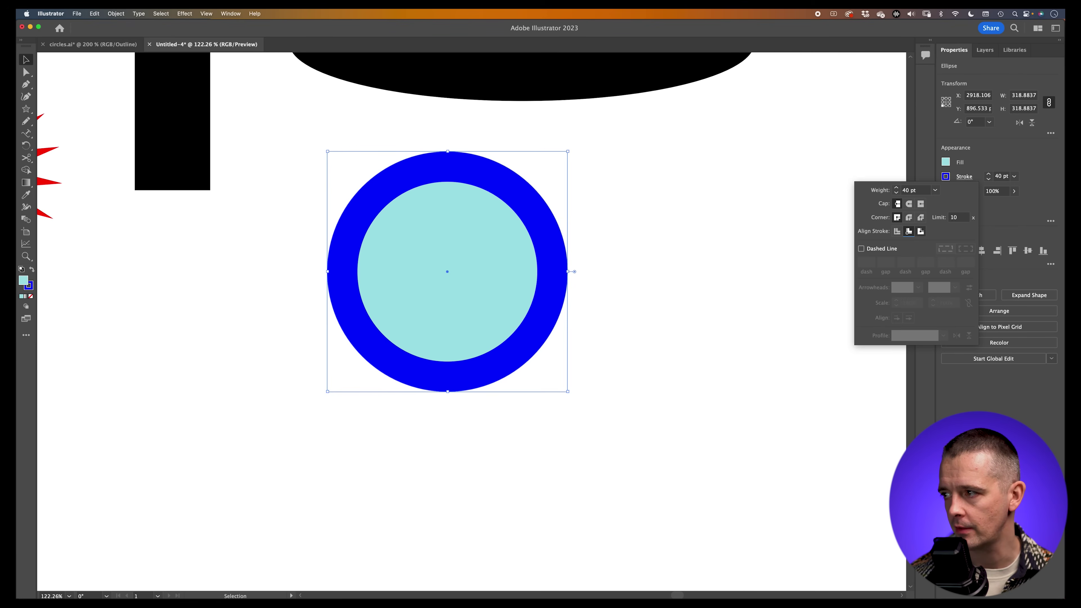
{"action": "left_click", "coordinate": [921, 231]}
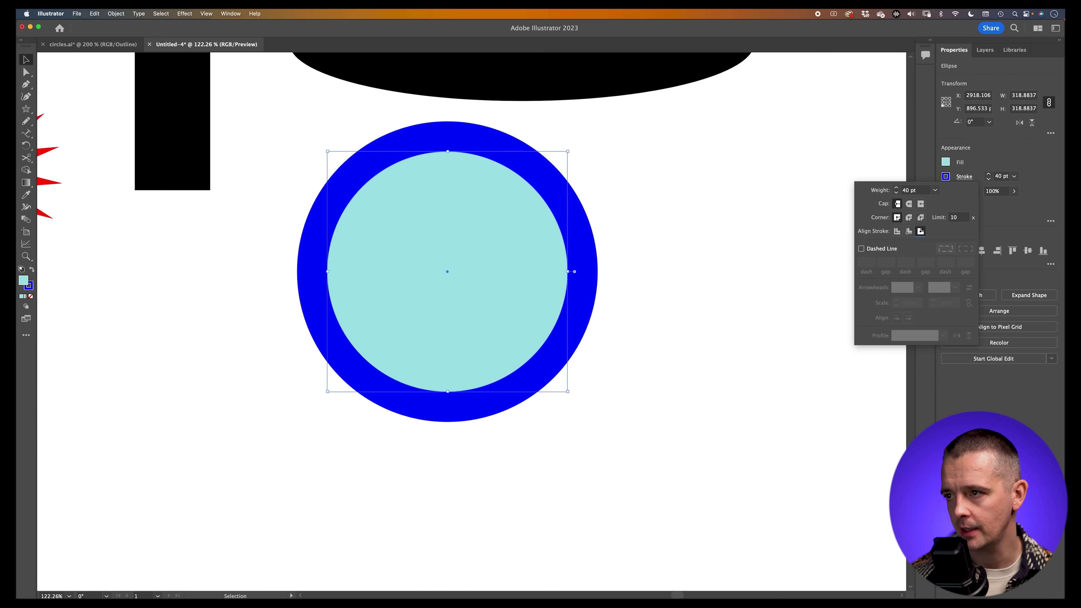
{"action": "left_click", "coordinate": [612, 227]}
{"action": "left_click", "coordinate": [612, 228]}
Sketch a wide, shallow rectangle below the red star with the Shaper tool from the full tool list
{"action": "key", "text": "z"}
{"action": "left_click_drag", "start_coordinate": [612, 227], "coordinate": [532, 227]}
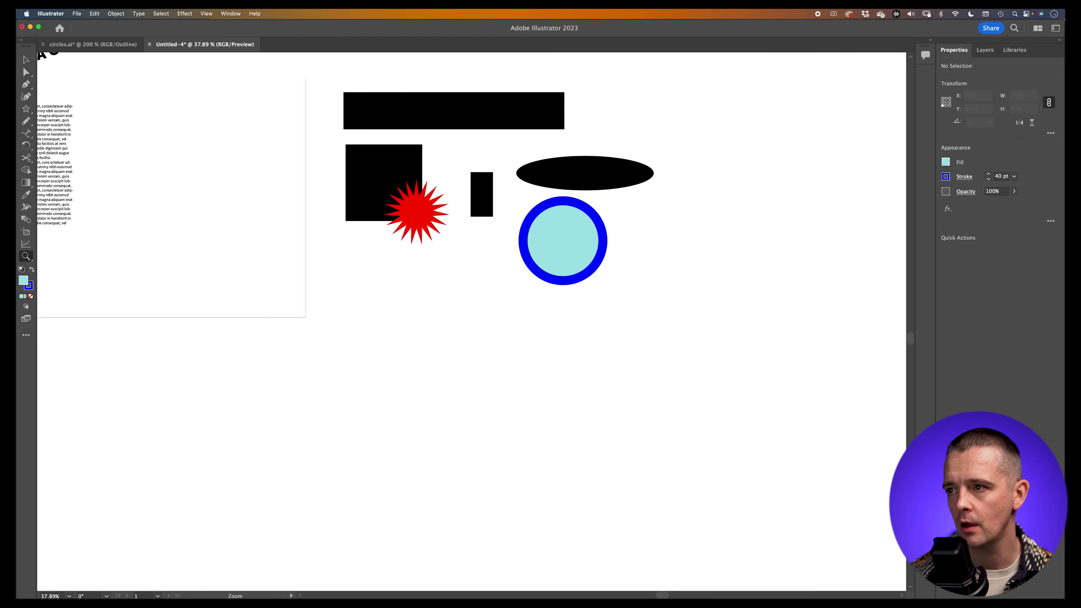
{"action": "left_click_drag", "start_coordinate": [599, 240], "coordinate": [664, 241]}
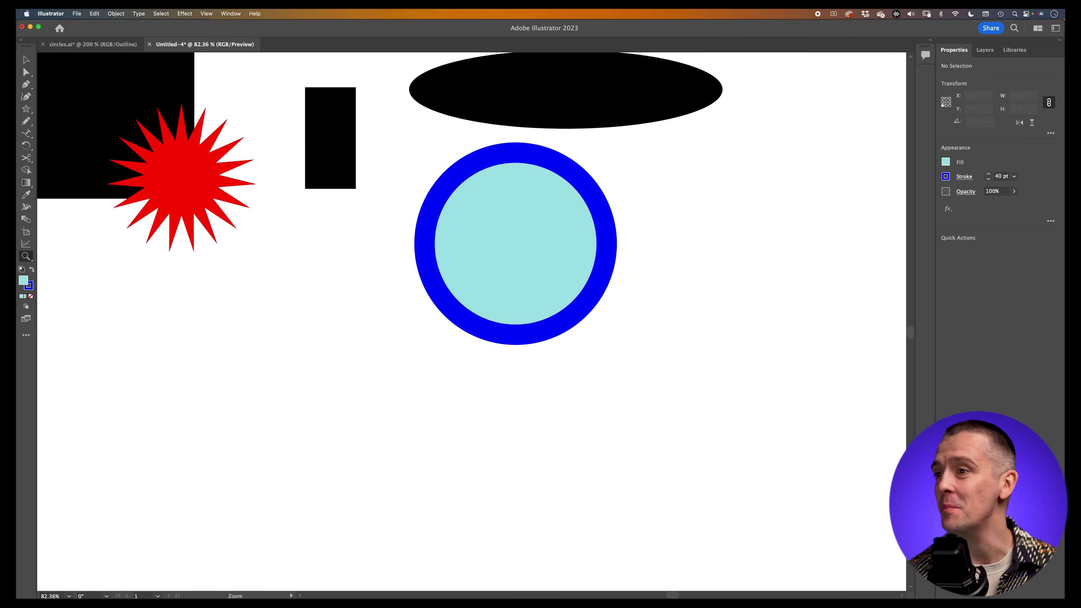
{"action": "scroll", "coordinate": [468, 298], "scroll_direction": "left", "scroll_amount": 5}
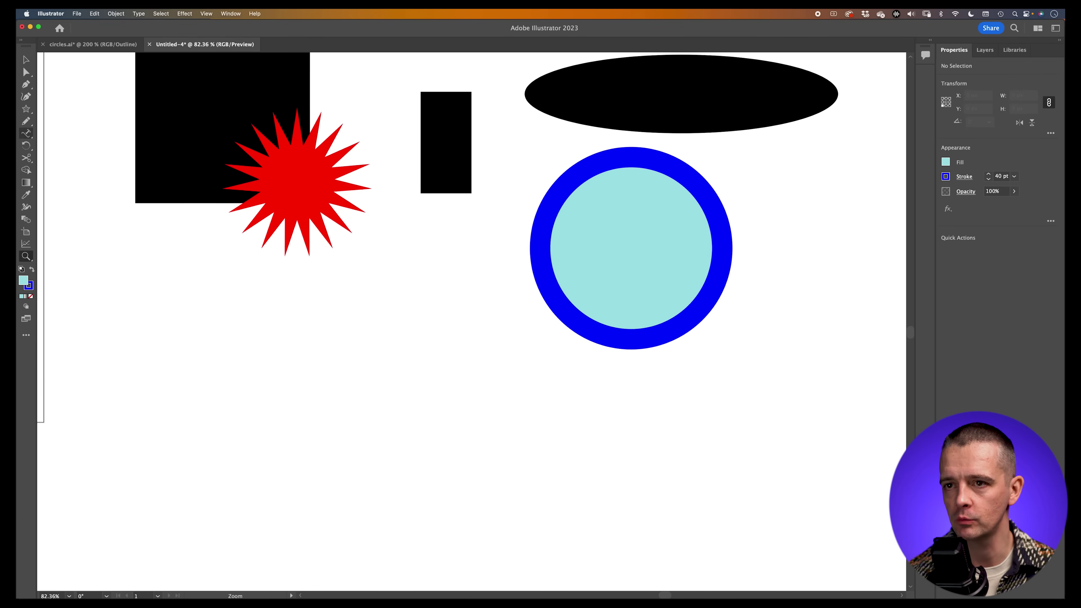
{"action": "left_click", "coordinate": [26, 108]}
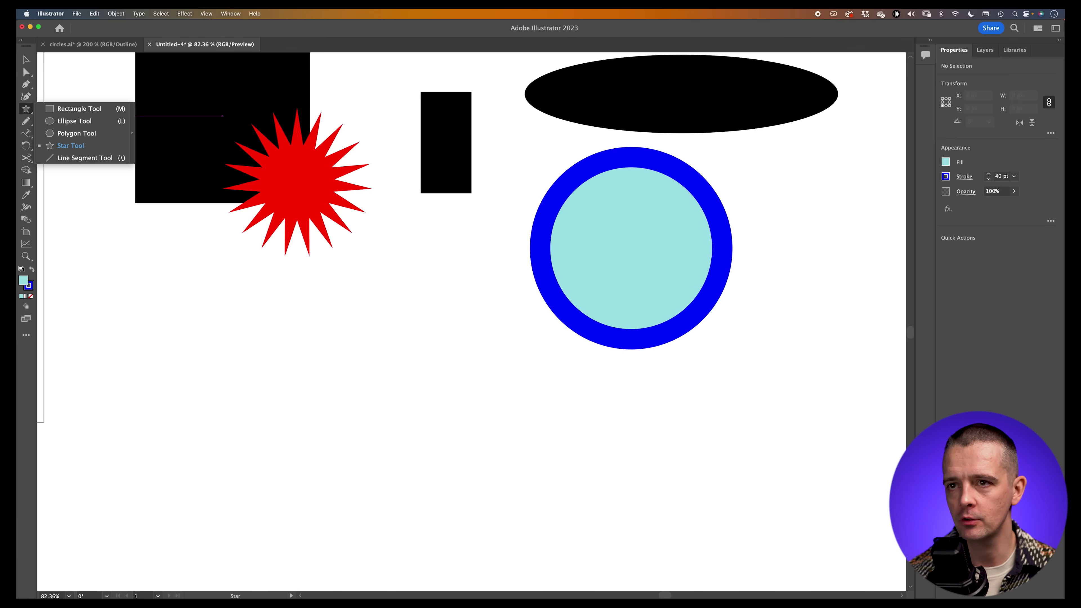
{"action": "left_click", "coordinate": [80, 108]}
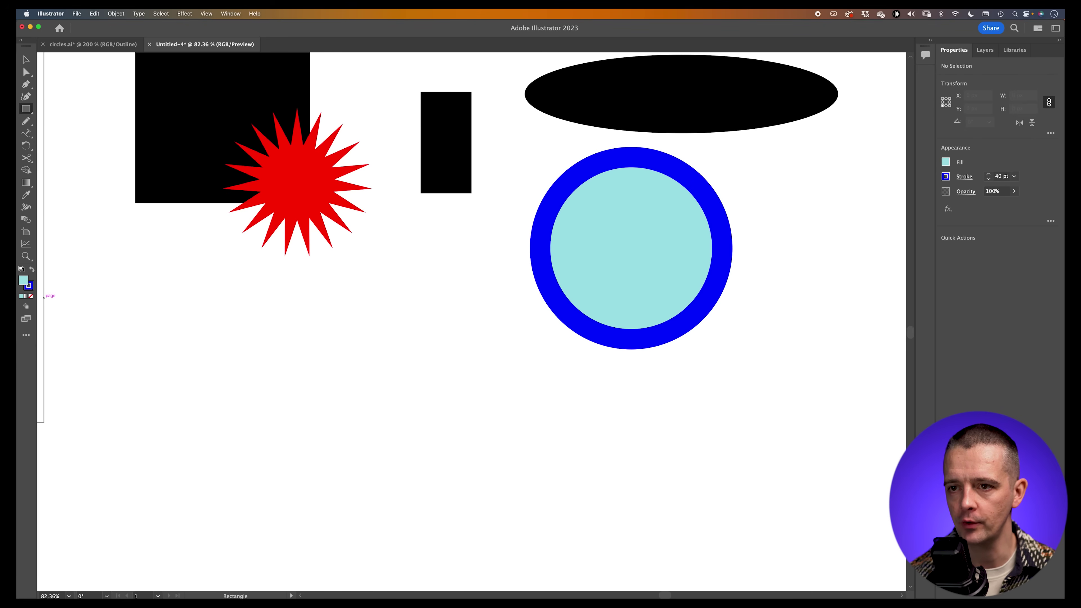
{"action": "left_click", "coordinate": [26, 335]}
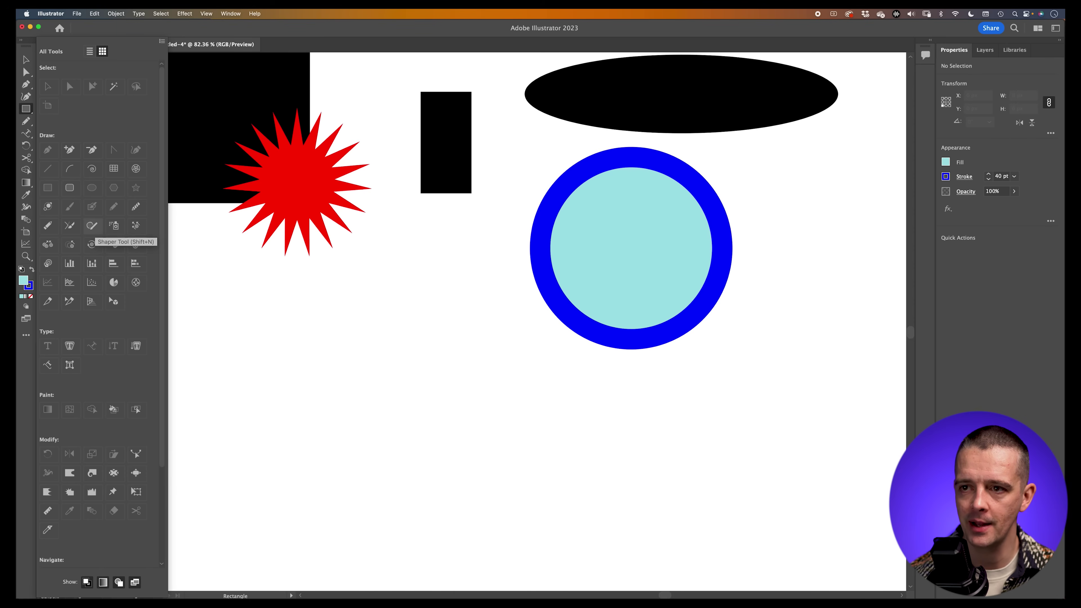
{"action": "left_click", "coordinate": [92, 225]}
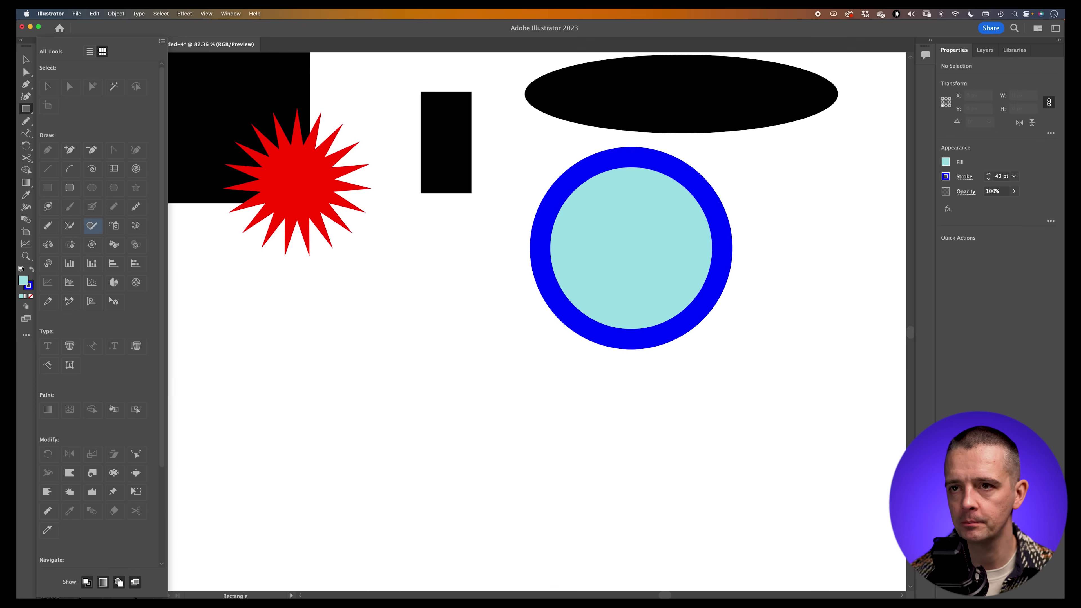
{"action": "left_click", "coordinate": [92, 225]}
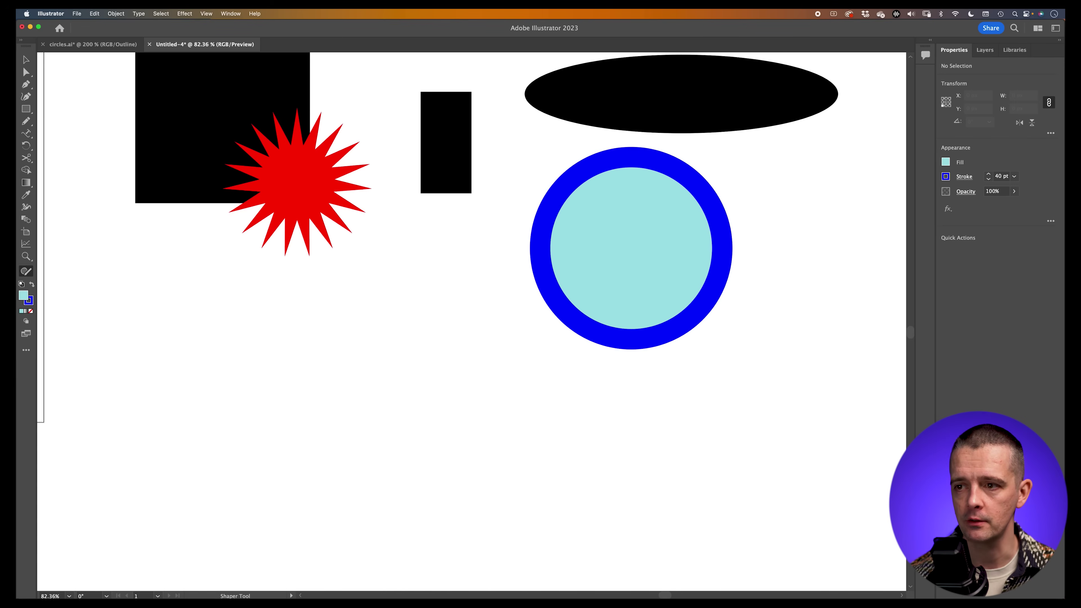
{"action": "mouse_move", "coordinate": [168, 315]}
{"action": "left_mouse_down"}
{"action": "mouse_move", "coordinate": [488, 322]}
{"action": "mouse_move", "coordinate": [474, 357]}
{"action": "mouse_move", "coordinate": [183, 353]}
{"action": "mouse_move", "coordinate": [169, 352]}
{"action": "mouse_move", "coordinate": [168, 317]}
{"action": "left_mouse_up"}
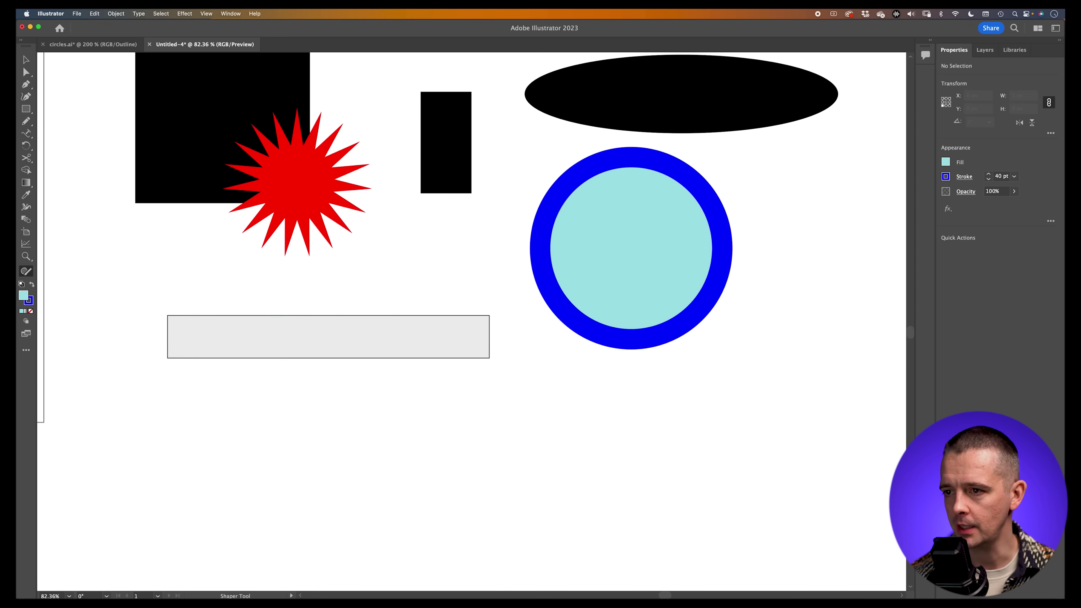
Sketch a square about 176 px wide below the wide grey rectangle with the Shaper tool and deselect it
{"action": "mouse_move", "coordinate": [169, 391]}
{"action": "left_mouse_down"}
{"action": "mouse_move", "coordinate": [237, 394]}
{"action": "mouse_move", "coordinate": [237, 477]}
{"action": "mouse_move", "coordinate": [154, 477]}
{"action": "mouse_move", "coordinate": [165, 392]}
{"action": "left_mouse_up"}
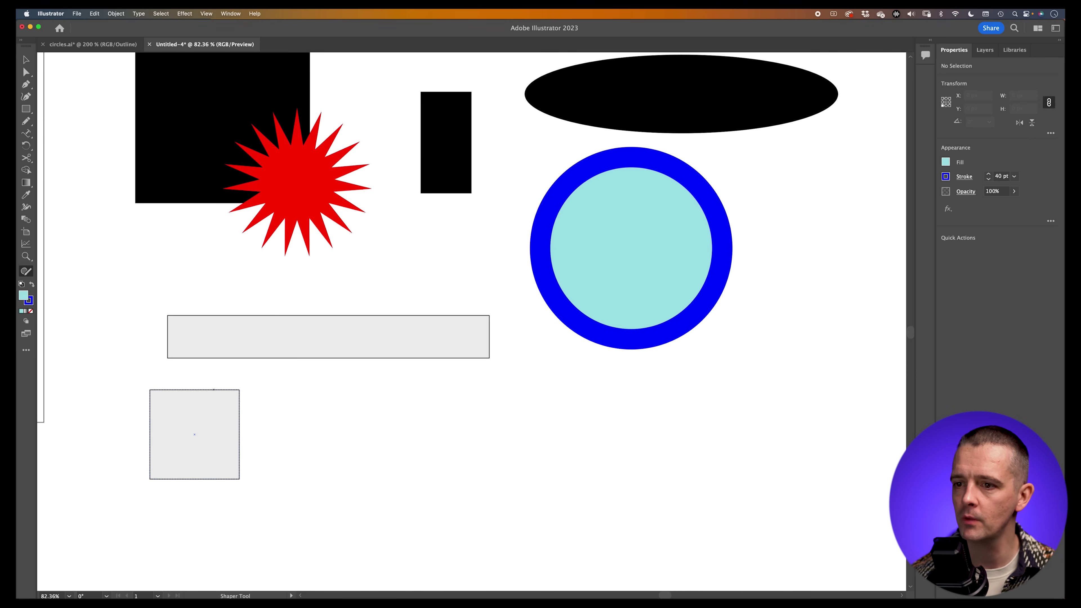
{"action": "key", "text": "v"}
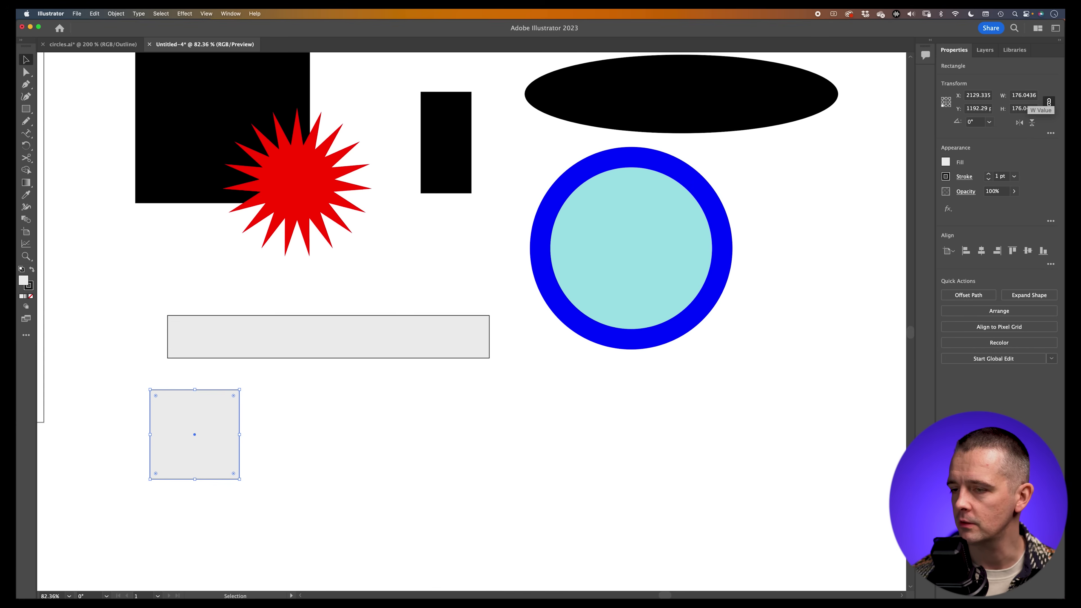
{"action": "key", "text": "shift+super+a"}
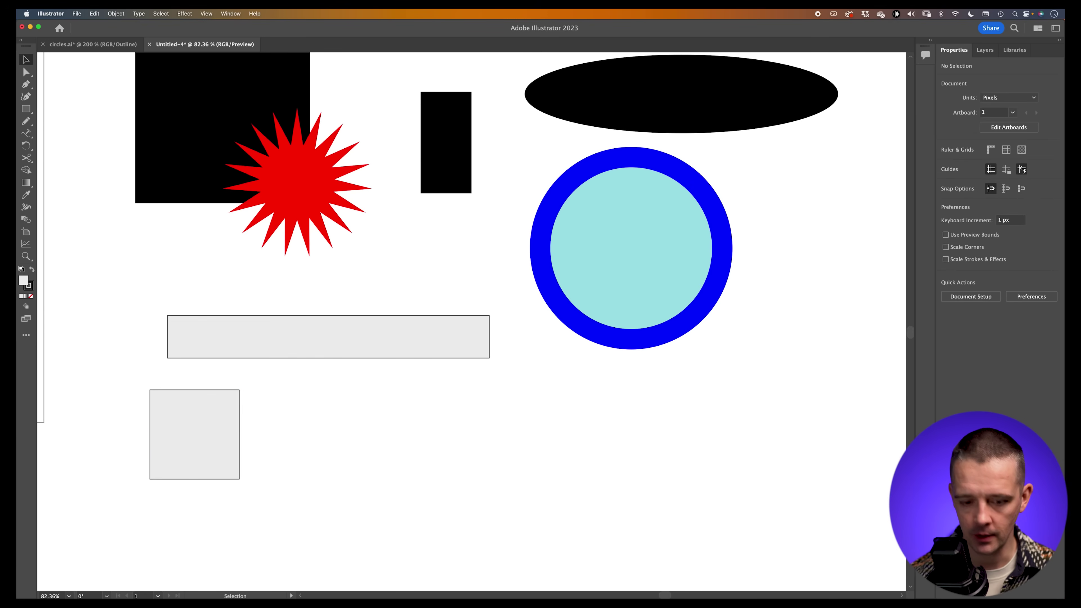
Sketch a small ellipse, a long flat ellipse and a circle in a row beside the grey square with the Shaper tool
{"action": "key", "text": "shift+n"}
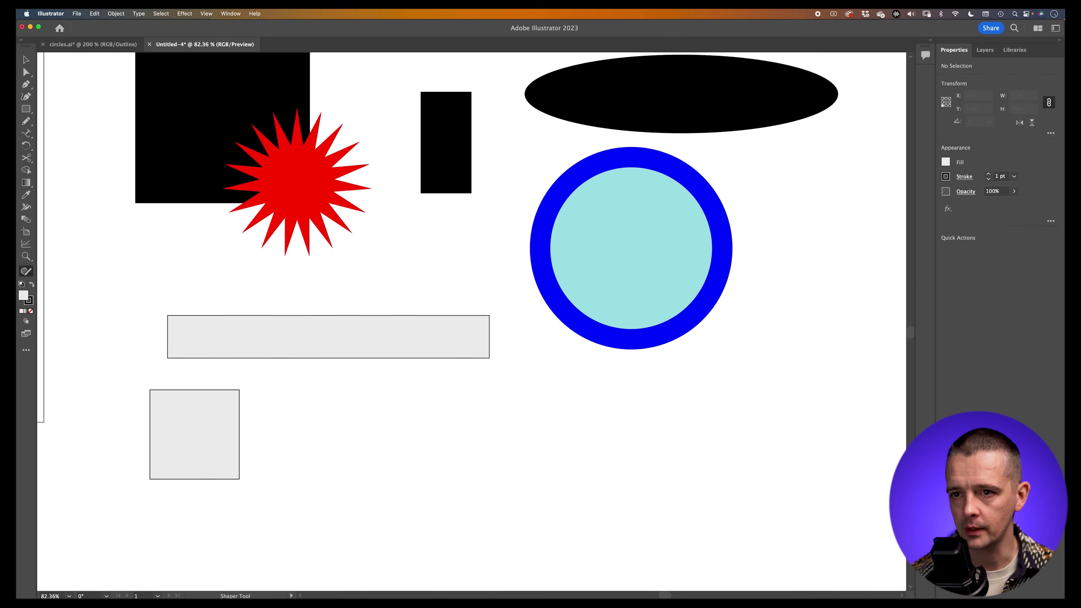
{"action": "mouse_move", "coordinate": [356, 393]}
{"action": "left_mouse_down"}
{"action": "mouse_move", "coordinate": [330, 402]}
{"action": "mouse_move", "coordinate": [360, 394]}
{"action": "left_mouse_up"}
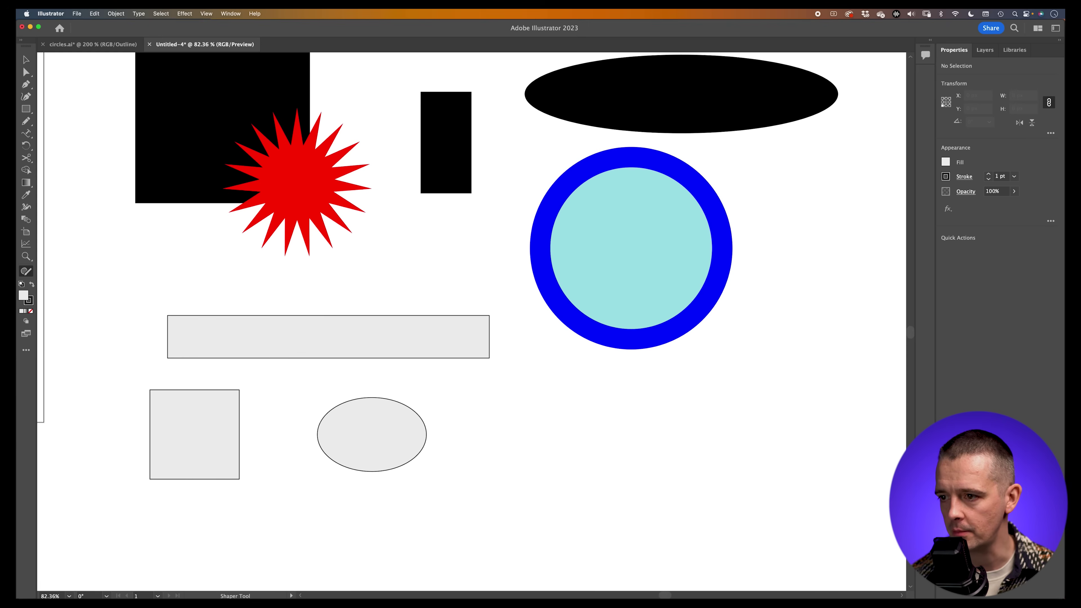
{"action": "mouse_move", "coordinate": [569, 414]}
{"action": "left_mouse_down"}
{"action": "mouse_move", "coordinate": [700, 428]}
{"action": "mouse_move", "coordinate": [583, 411]}
{"action": "left_mouse_up"}
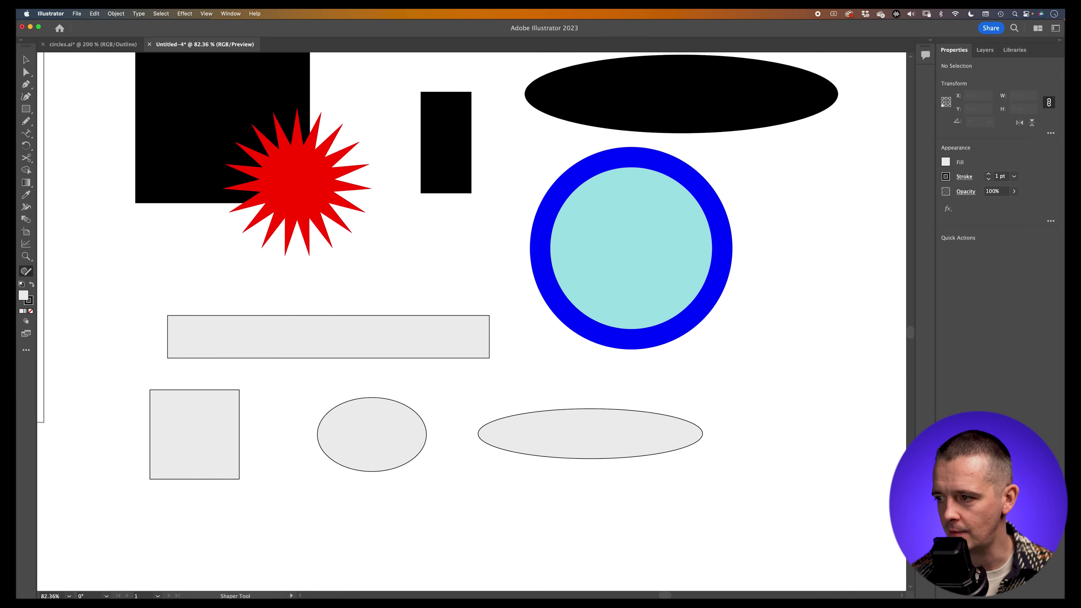
{"action": "mouse_move", "coordinate": [766, 397]}
{"action": "left_mouse_down"}
{"action": "mouse_move", "coordinate": [735, 409]}
{"action": "mouse_move", "coordinate": [830, 412]}
{"action": "mouse_move", "coordinate": [764, 385]}
{"action": "left_mouse_up"}
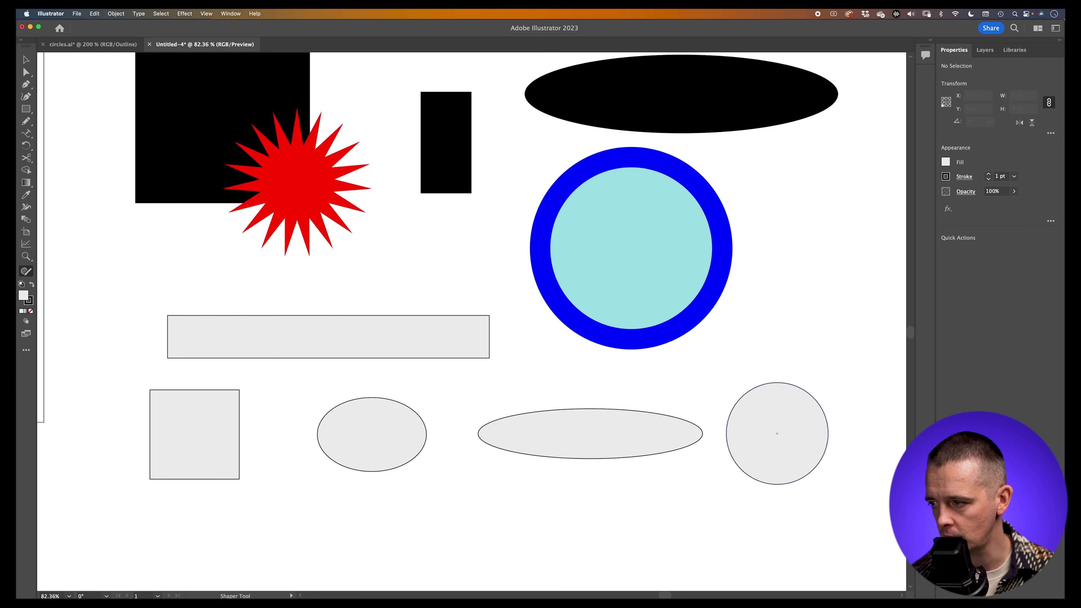
{"action": "scroll", "coordinate": [507, 383], "scroll_direction": "down", "scroll_amount": 5}
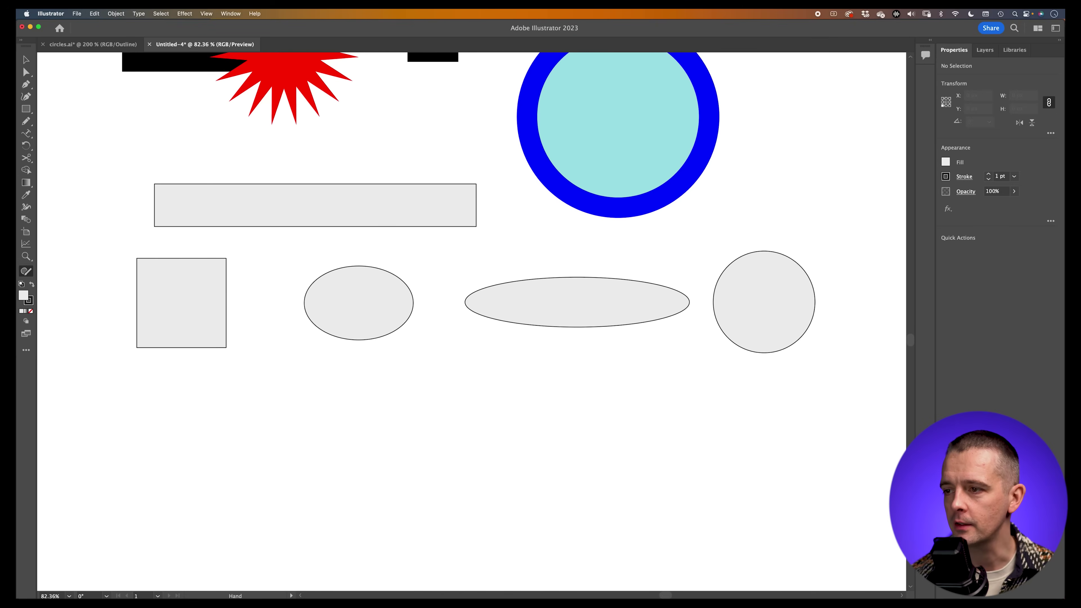
Sketch a small triangle below the long flat ellipse with the Shaper tool and switch to the Selection tool
{"action": "mouse_move", "coordinate": [508, 382]}
{"action": "left_mouse_down"}
{"action": "mouse_move", "coordinate": [558, 444]}
{"action": "mouse_move", "coordinate": [517, 381]}
{"action": "left_mouse_up"}
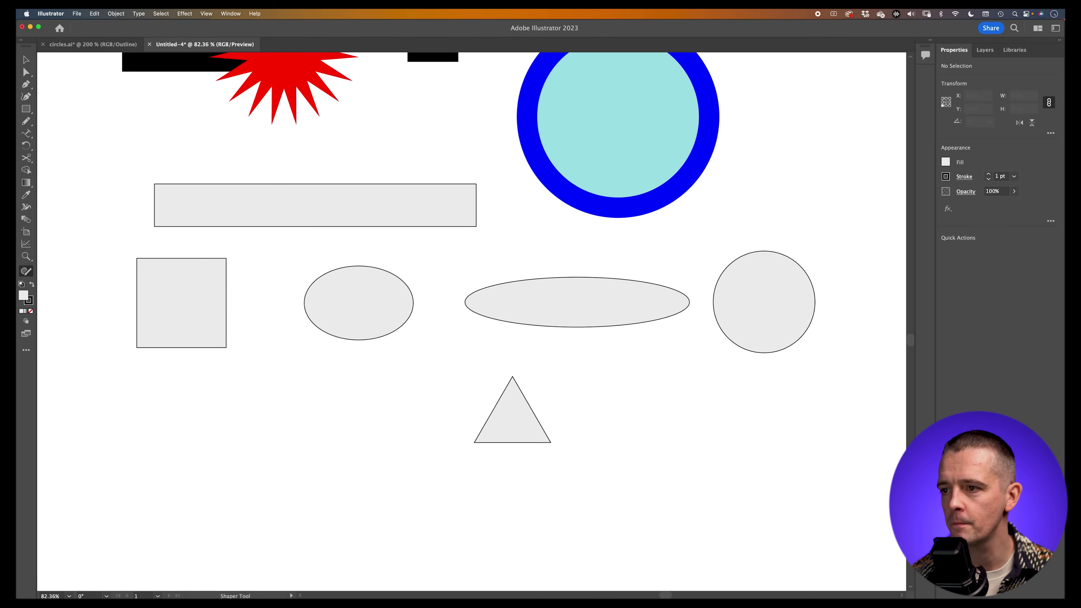
{"action": "key", "text": "v"}
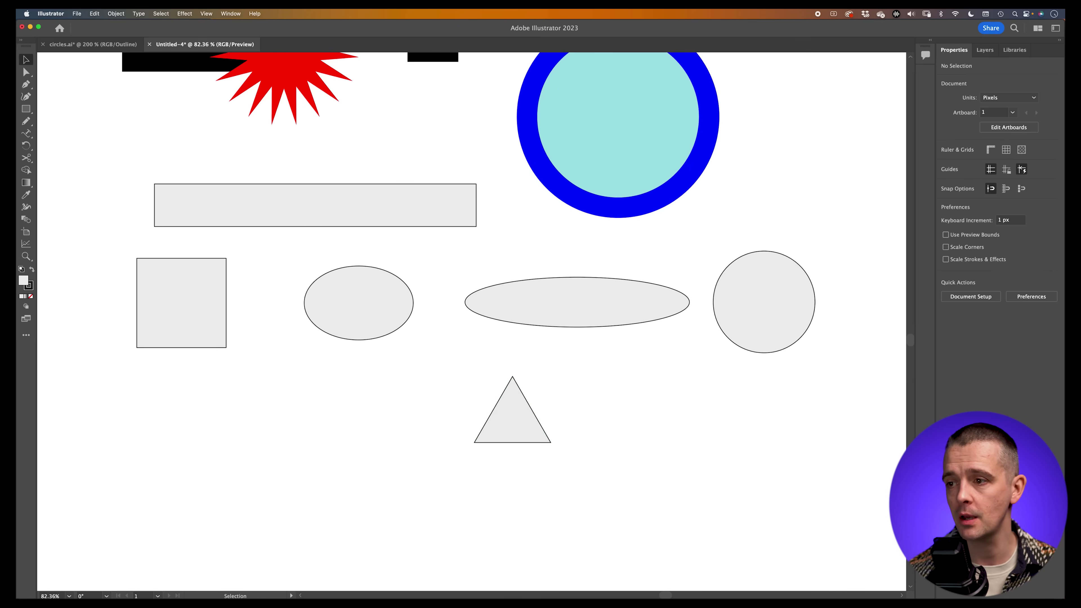
Examine the paths and anchor points of all artwork in outline view with everything selected, and return to preview
{"action": "key", "text": "super+y"}
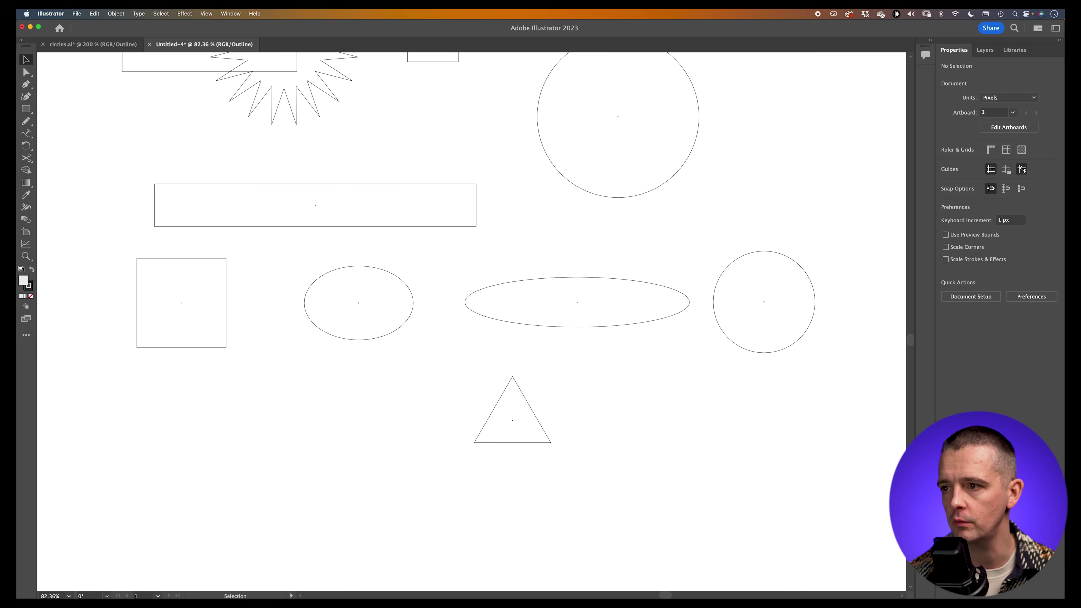
{"action": "scroll", "coordinate": [468, 319], "scroll_direction": "up", "scroll_amount": 5}
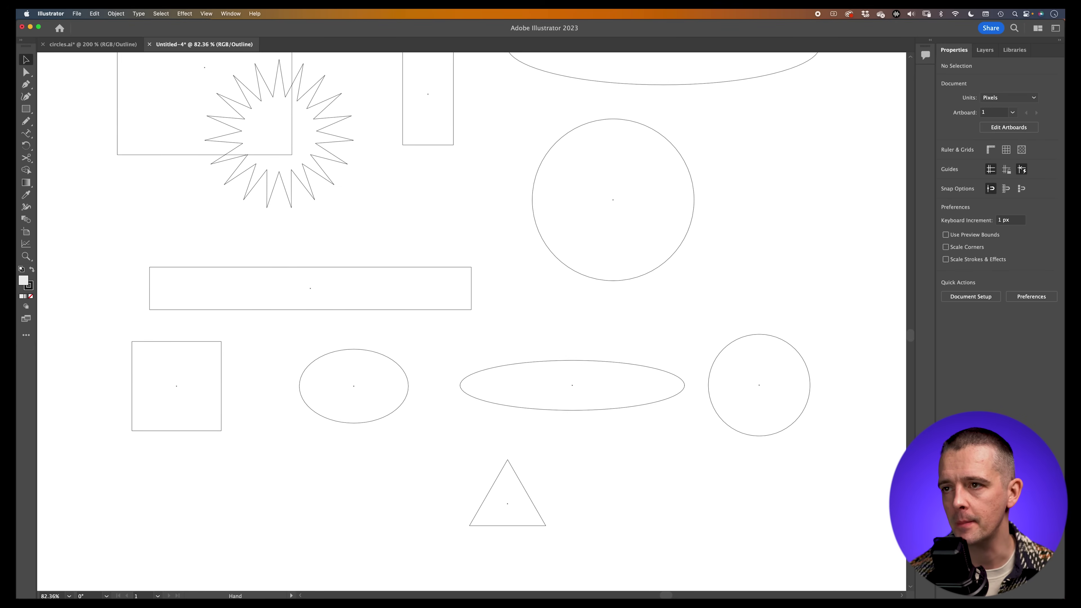
{"action": "left_click_drag", "start_coordinate": [510, 383], "coordinate": [451, 237]}
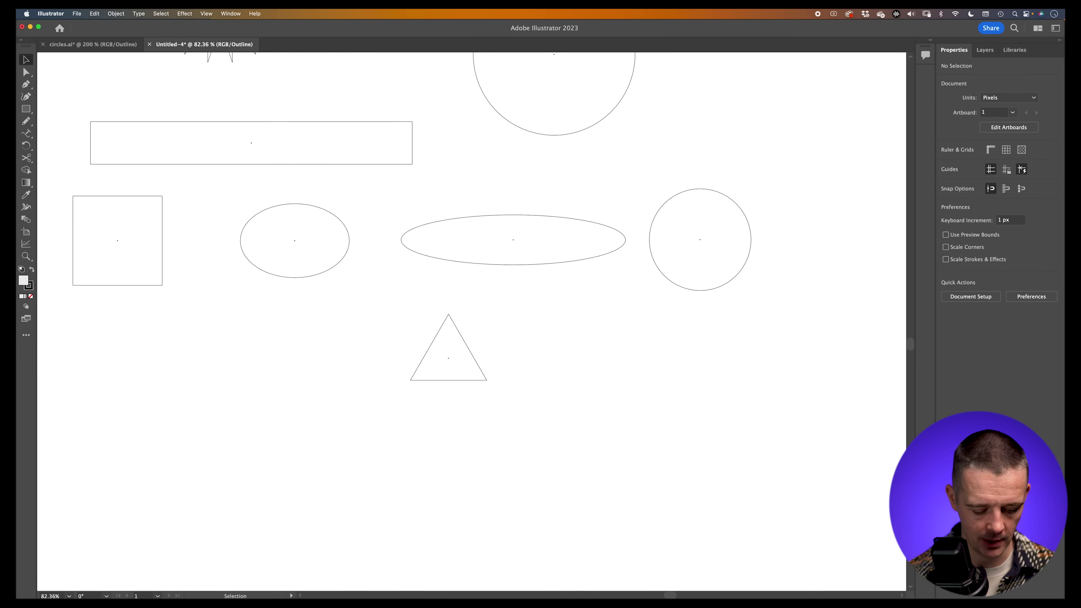
{"action": "key", "text": "super+a"}
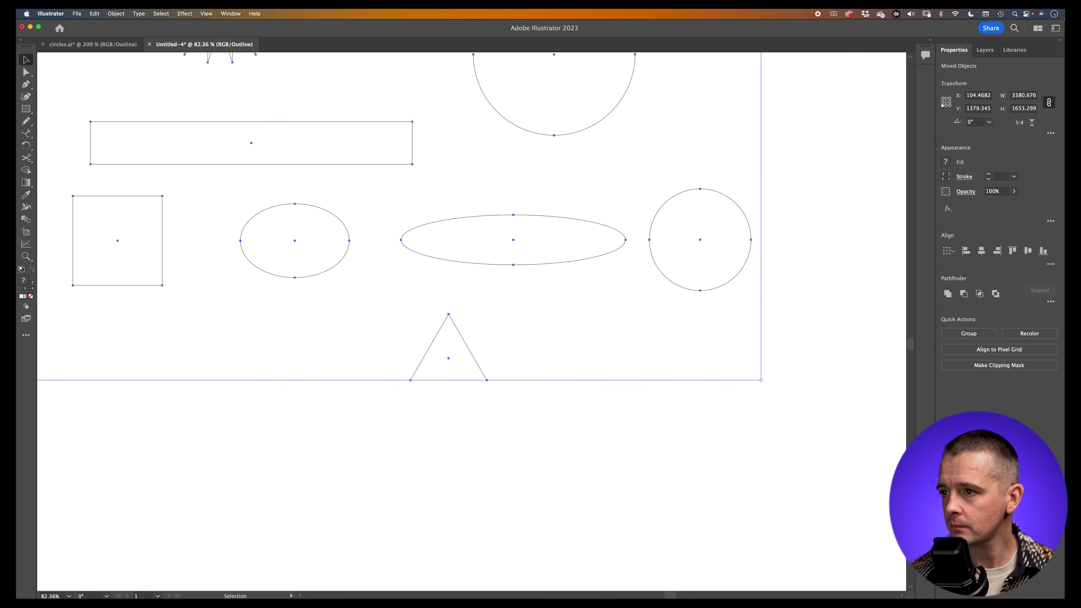
{"action": "key", "text": "z"}
{"action": "left_click_drag", "start_coordinate": [461, 350], "coordinate": [570, 351]}
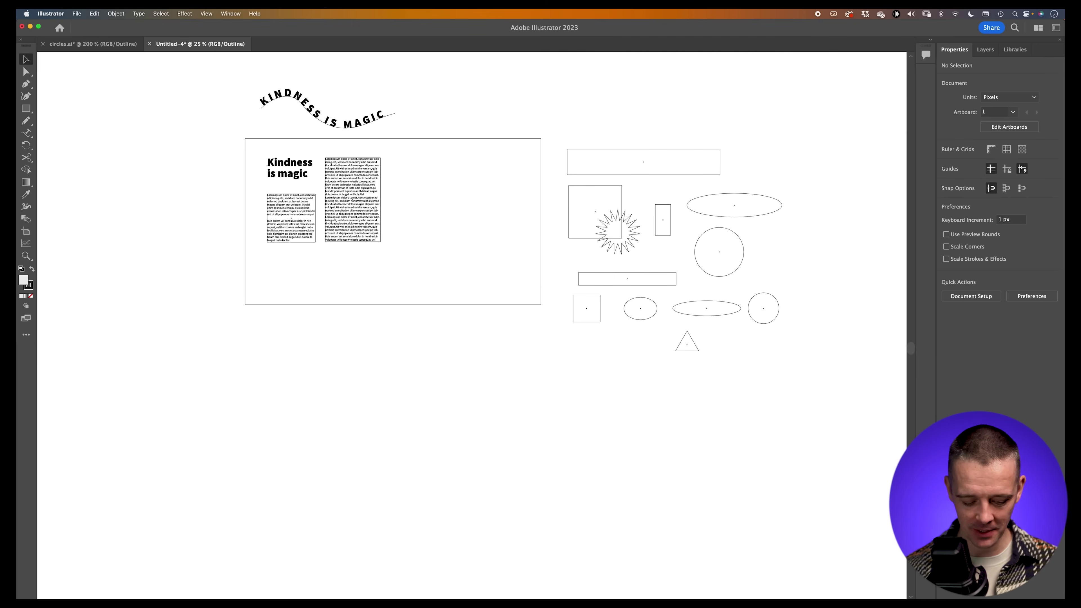
{"action": "key", "text": "super+y"}
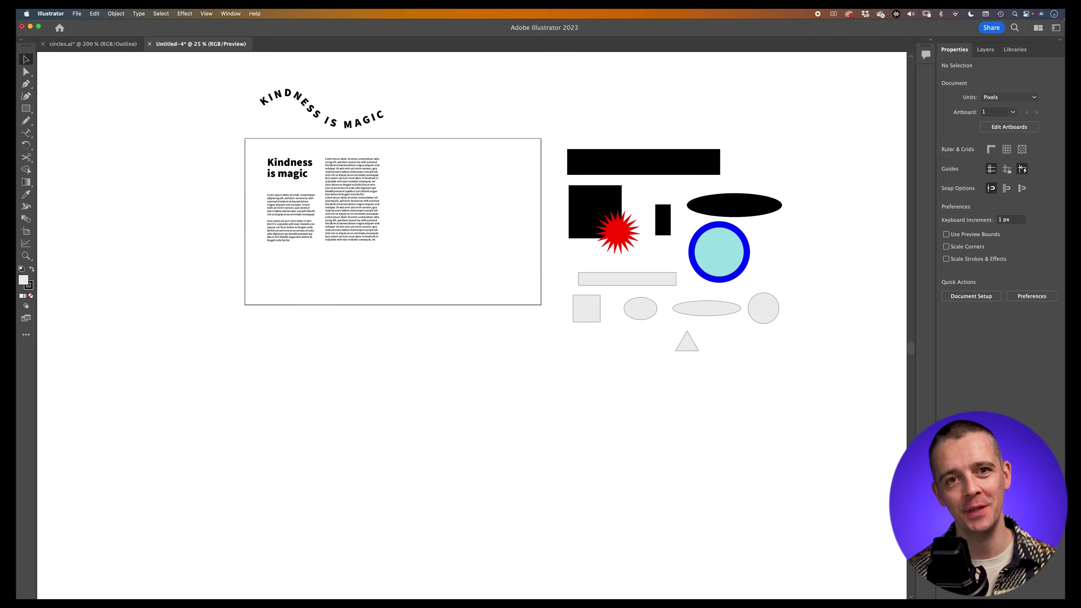
Choose sketch.jpg from the exercise files folder as the image for placing in the document
{"action": "left_click", "coordinate": [77, 14]}
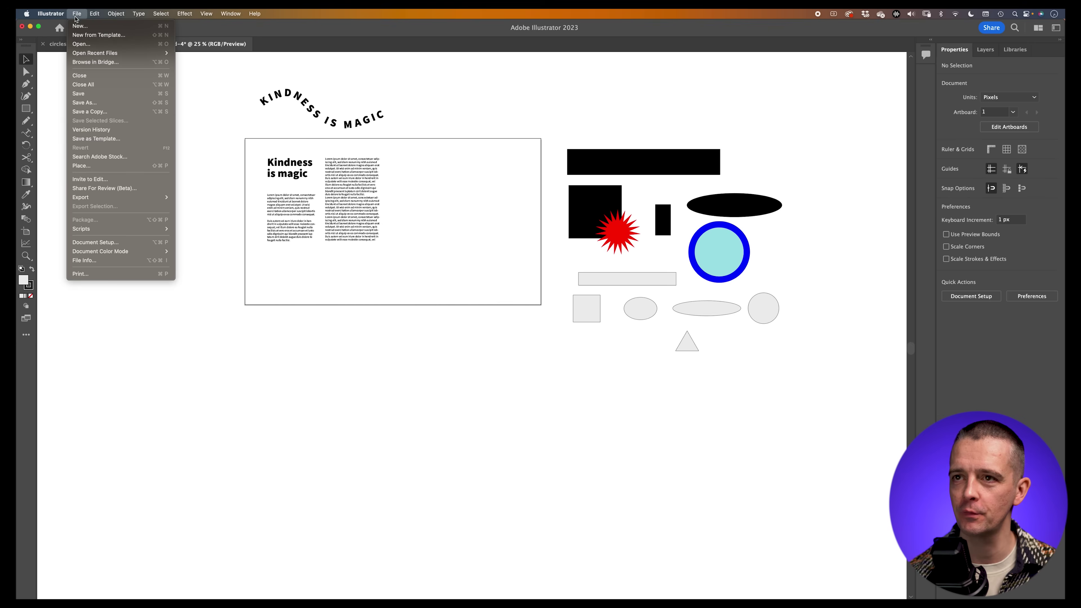
{"action": "left_click", "coordinate": [118, 170]}
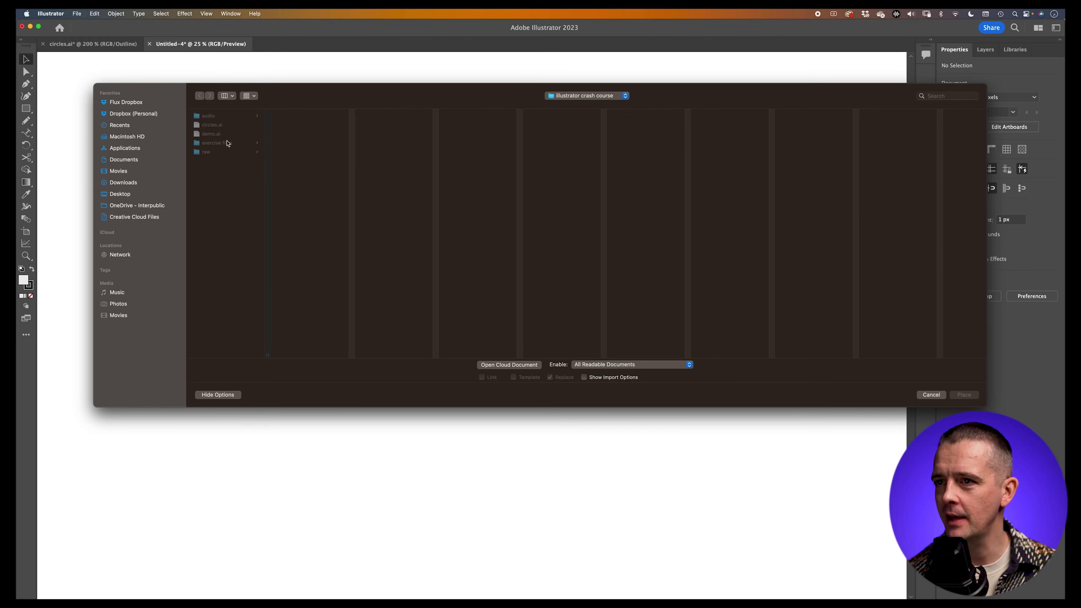
{"action": "left_click", "coordinate": [227, 143]}
{"action": "left_click", "coordinate": [304, 117]}
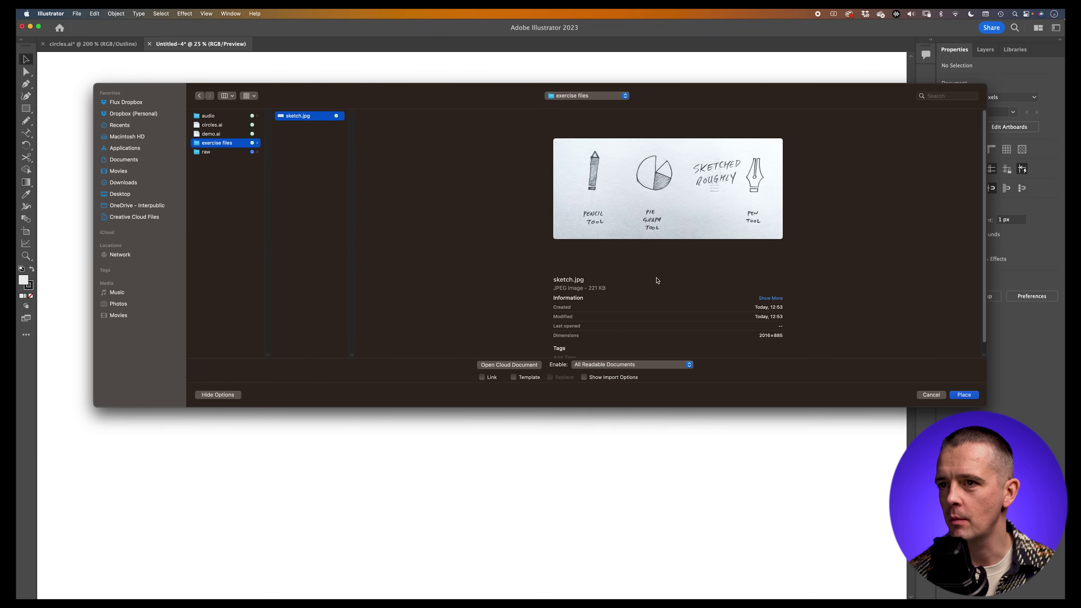
Place sketch.jpg from the exercise files folder into the document as a template
{"action": "left_click_drag", "start_coordinate": [647, 112], "coordinate": [570, 115]}
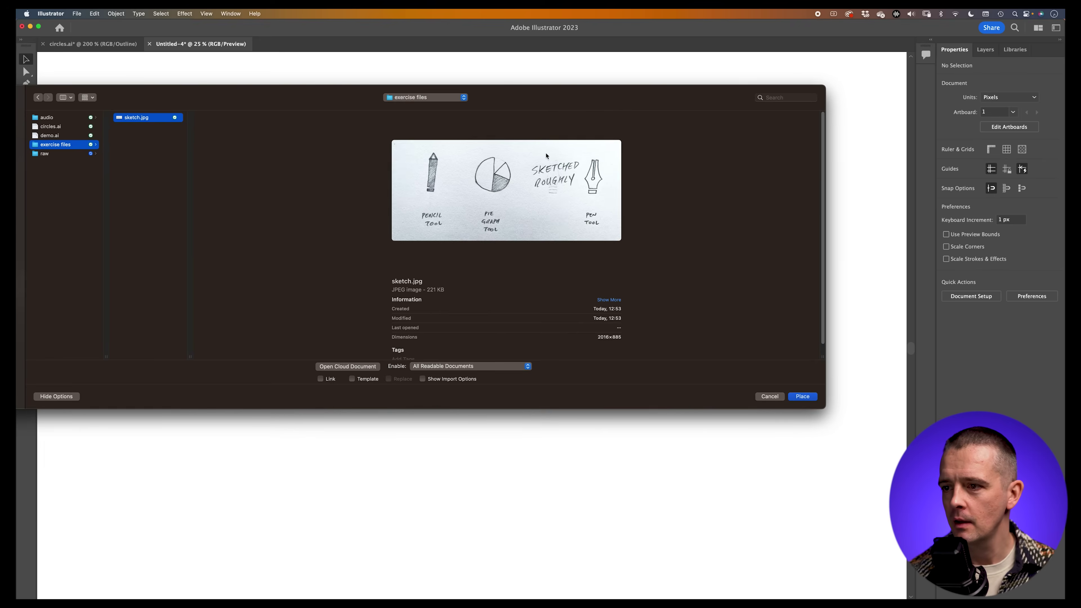
{"action": "left_click", "coordinate": [352, 379]}
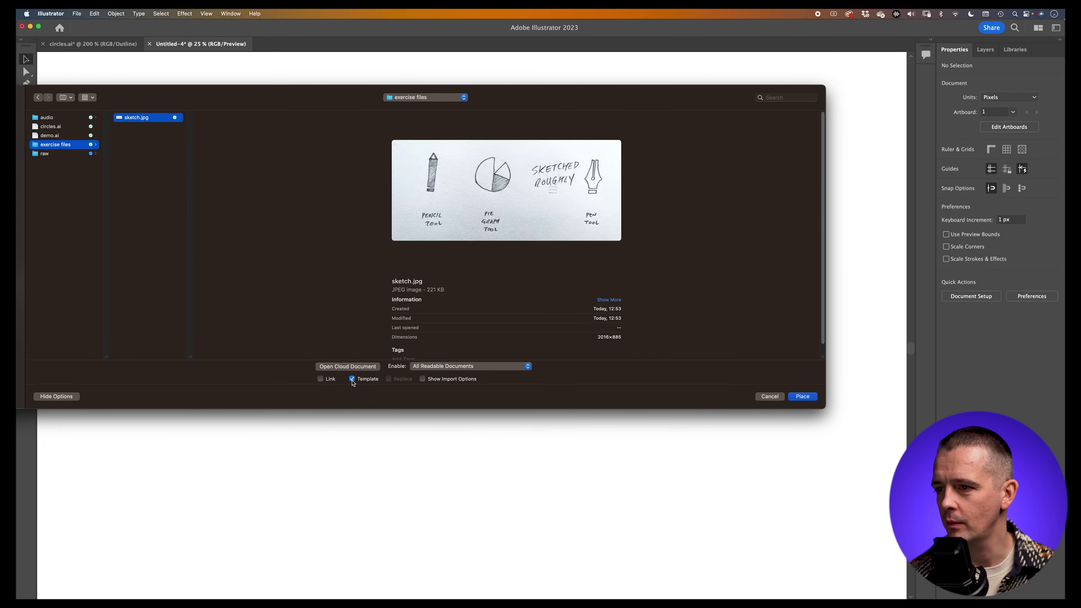
{"action": "left_click", "coordinate": [803, 396]}
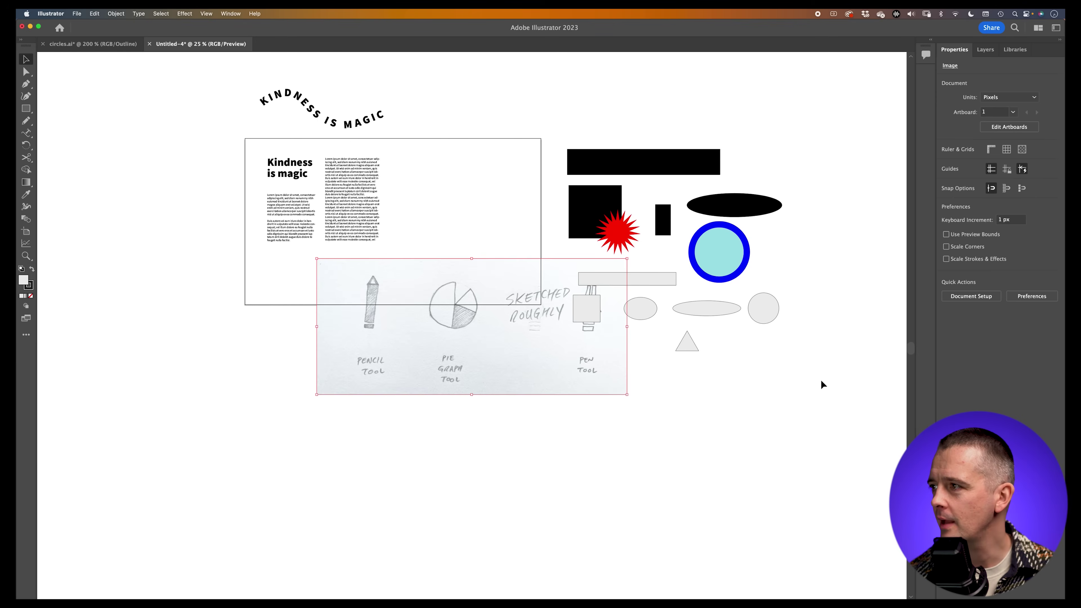
Unlock the template layer, move the sketch to the empty area below the artboard and lock the layer again
{"action": "left_click", "coordinate": [986, 50]}
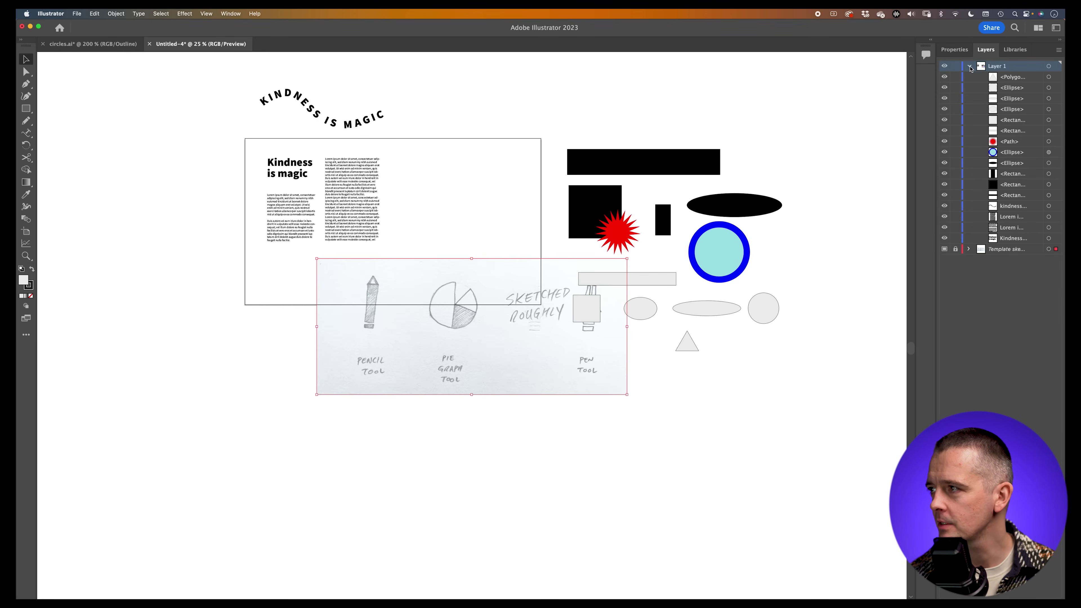
{"action": "left_click", "coordinate": [970, 66]}
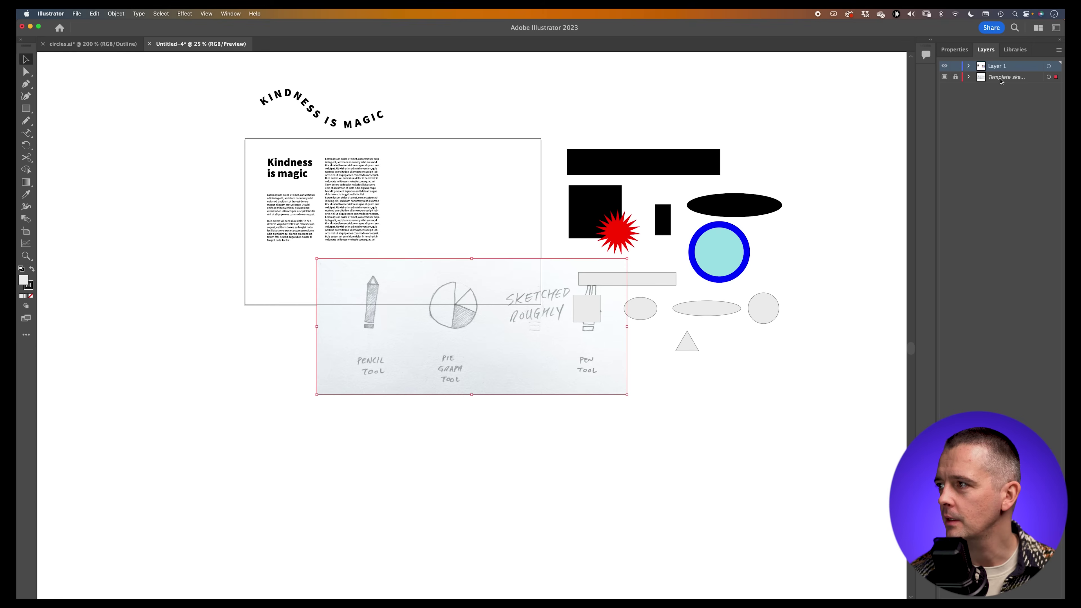
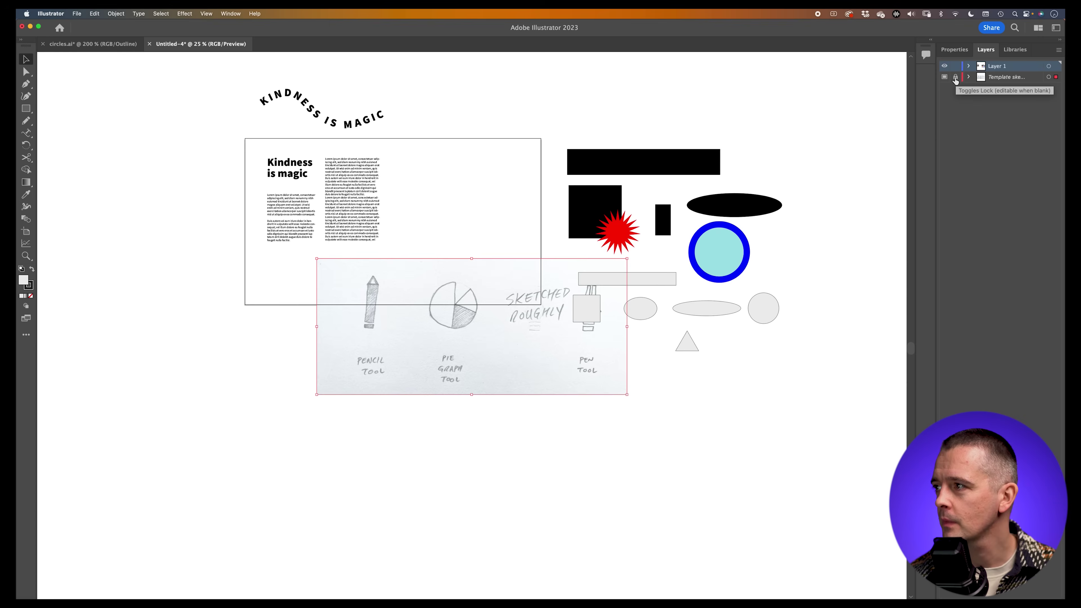
{"action": "left_click", "coordinate": [955, 78]}
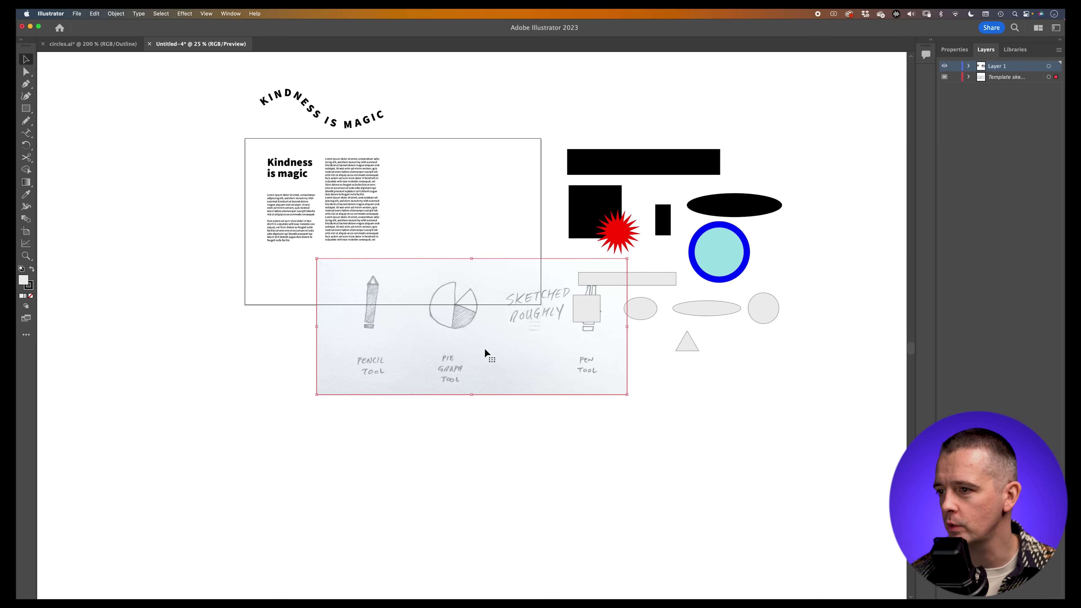
{"action": "mouse_move", "coordinate": [491, 341]}
{"action": "left_mouse_down"}
{"action": "mouse_move", "coordinate": [413, 413]}
{"action": "mouse_move", "coordinate": [404, 478]}
{"action": "mouse_move", "coordinate": [423, 506]}
{"action": "mouse_move", "coordinate": [412, 509]}
{"action": "left_mouse_up"}
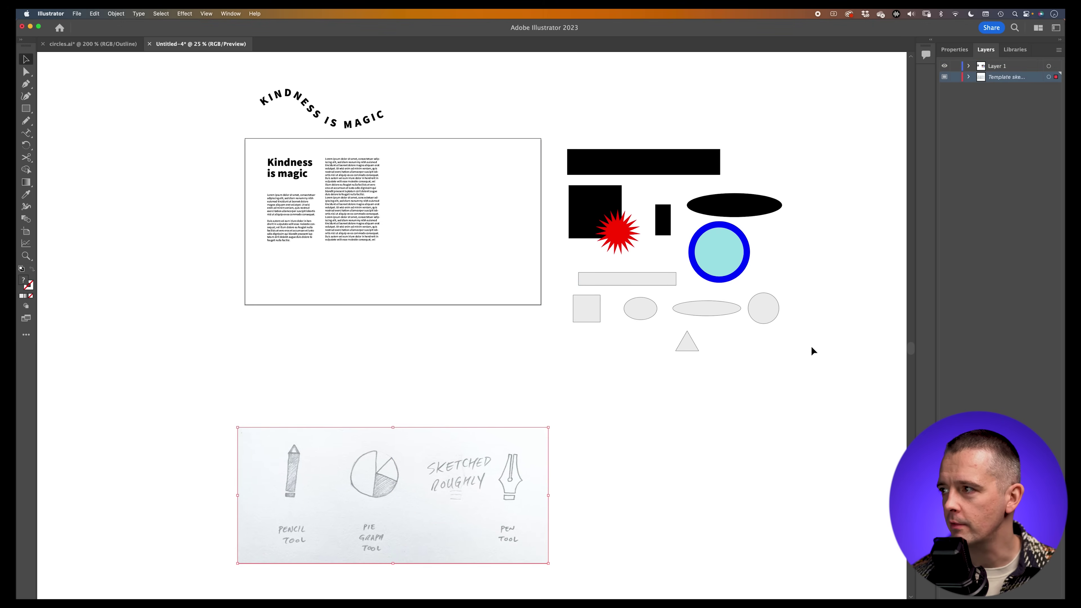
{"action": "left_click", "coordinate": [955, 77]}
Rename Layer 1 as "art"
{"action": "left_click", "coordinate": [1012, 68]}
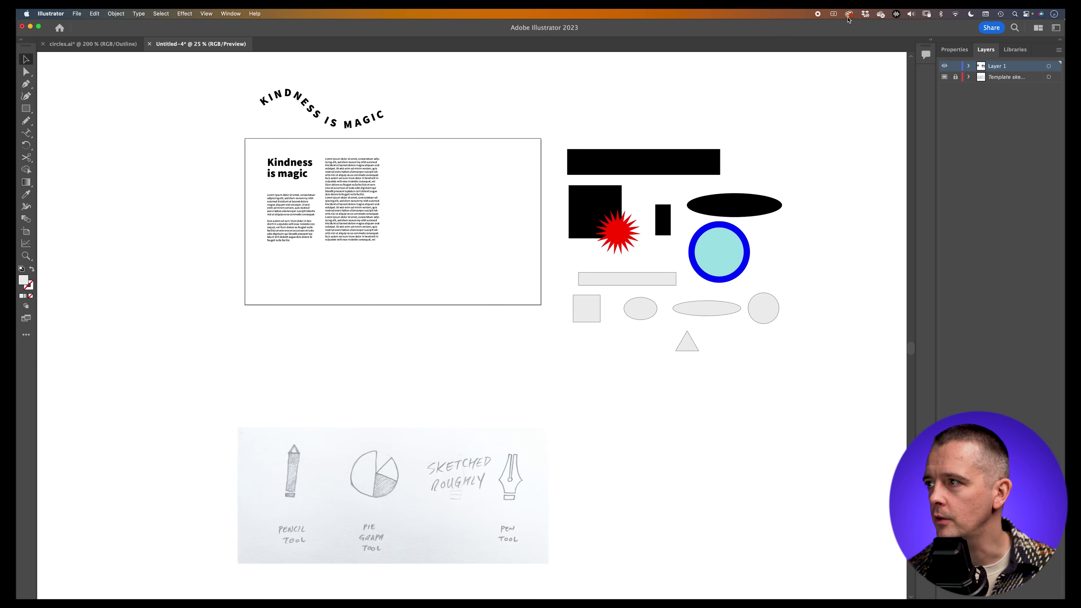
{"action": "key", "text": "ctrl+Right"}
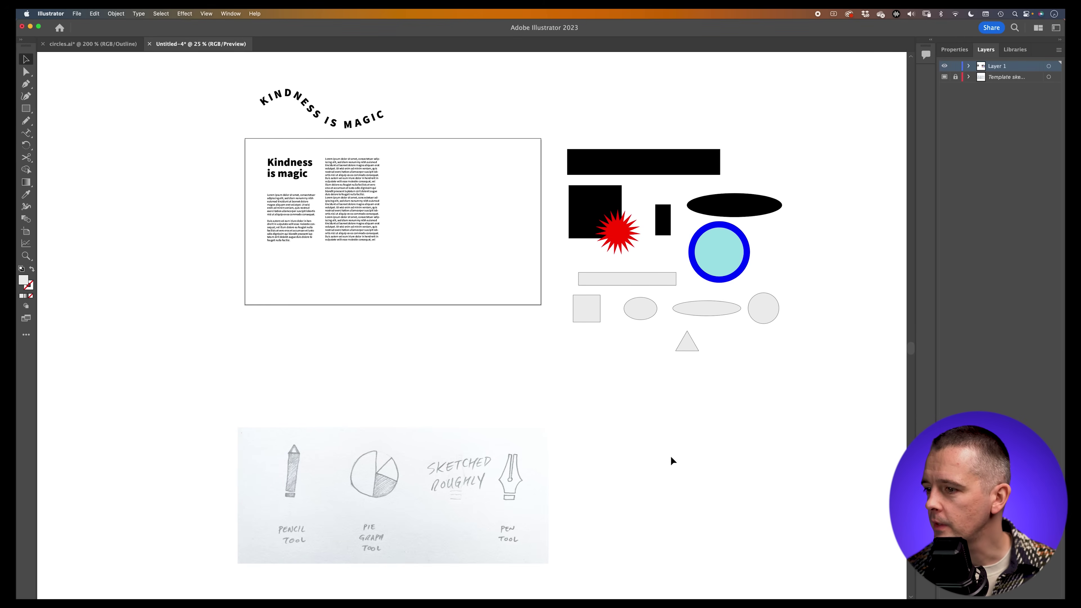
{"action": "scroll", "coordinate": [702, 328], "scroll_direction": "down", "scroll_amount": 5}
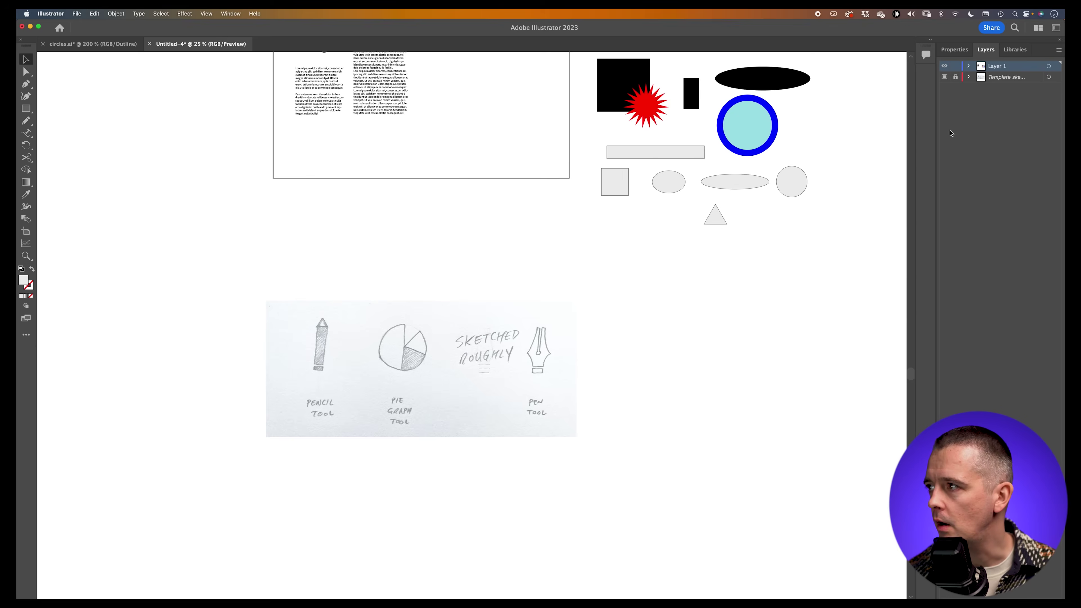
{"action": "double_click", "coordinate": [1001, 67]}
{"action": "type", "text": "art"}
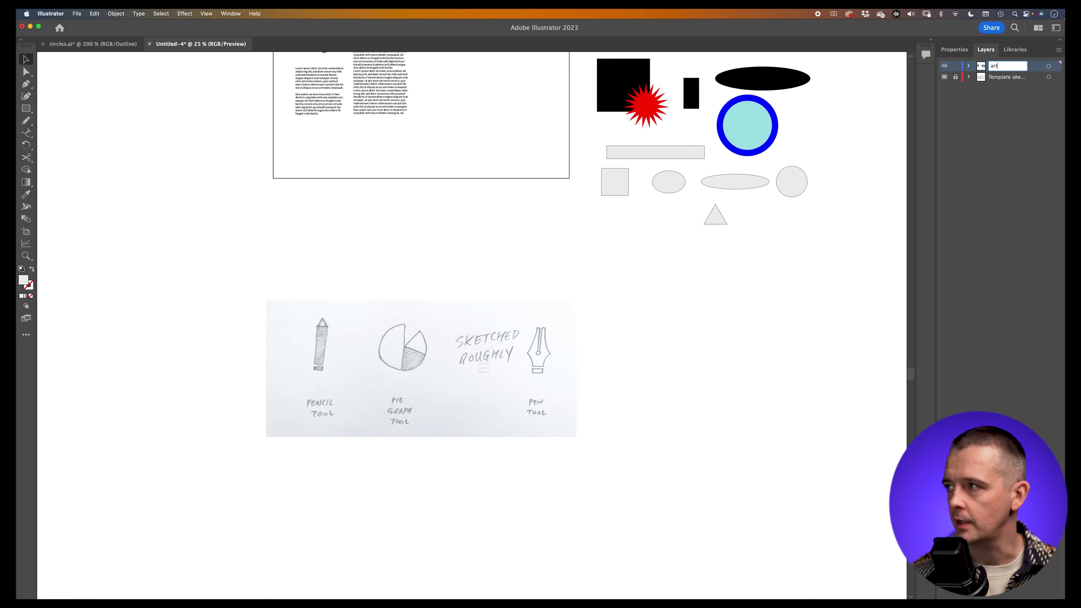
{"action": "key", "text": "Return"}
Examine the sketched pencil, pie graph and pen tool icons up close, including how near the lettering sits to the pen
{"action": "key", "text": "z"}
{"action": "mouse_move", "coordinate": [429, 369]}
{"action": "left_mouse_down"}
{"action": "mouse_move", "coordinate": [423, 376]}
{"action": "mouse_move", "coordinate": [534, 338]}
{"action": "mouse_move", "coordinate": [444, 379]}
{"action": "left_mouse_up"}
{"action": "left_click_drag", "start_coordinate": [530, 377], "coordinate": [502, 280]}
{"action": "key", "text": "v"}
{"action": "scroll", "coordinate": [679, 281], "scroll_direction": "right", "scroll_amount": 2}
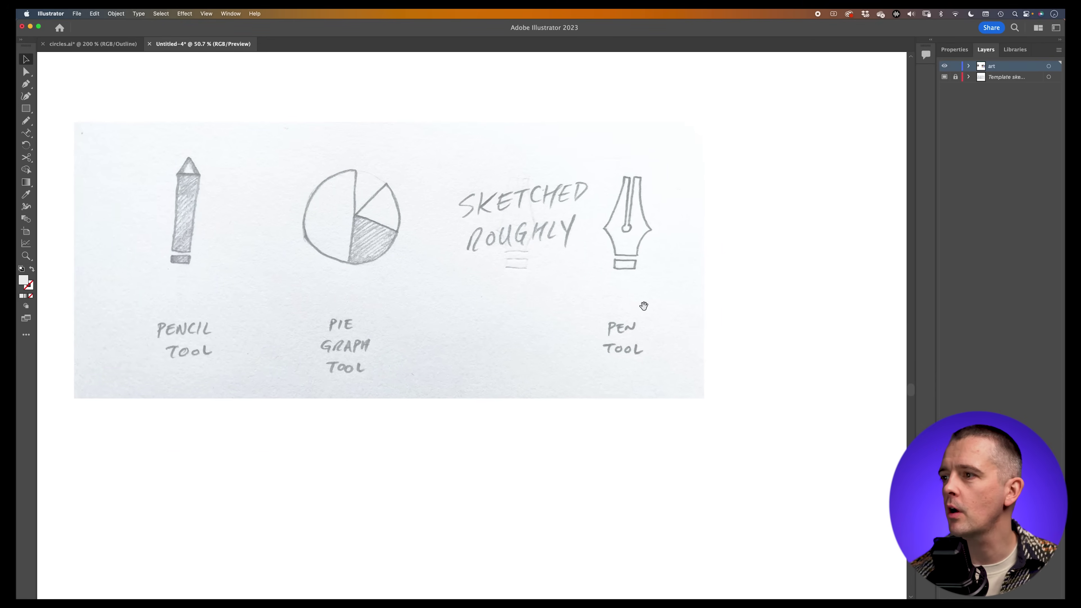
{"action": "key", "text": "z"}
{"action": "left_click_drag", "start_coordinate": [680, 243], "coordinate": [926, 120]}
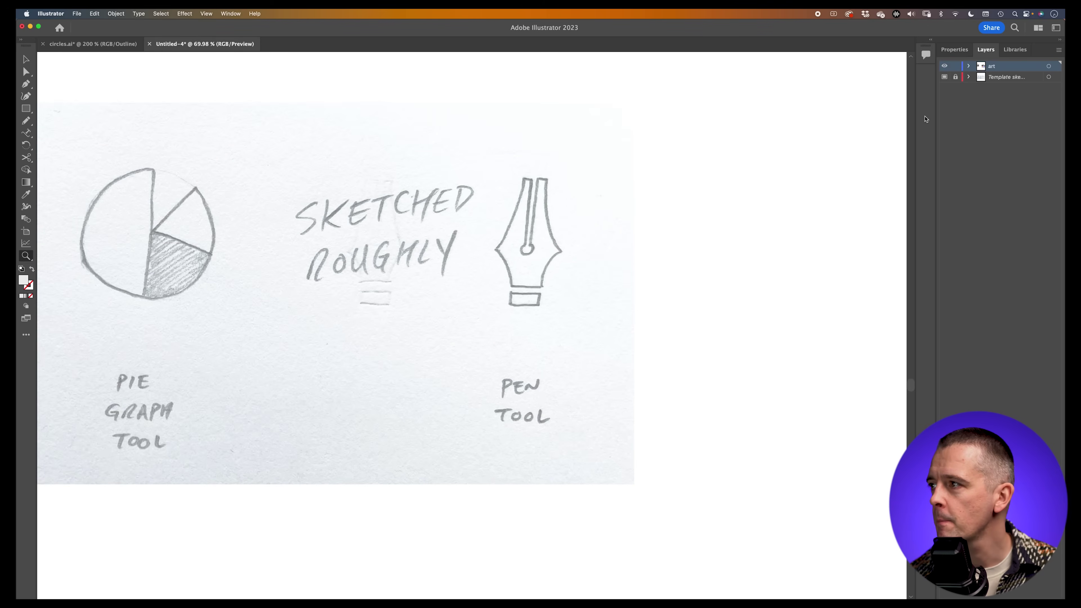
{"action": "mouse_move", "coordinate": [642, 242]}
{"action": "left_mouse_down"}
{"action": "mouse_move", "coordinate": [504, 302]}
{"action": "mouse_move", "coordinate": [447, 306]}
{"action": "left_mouse_up"}
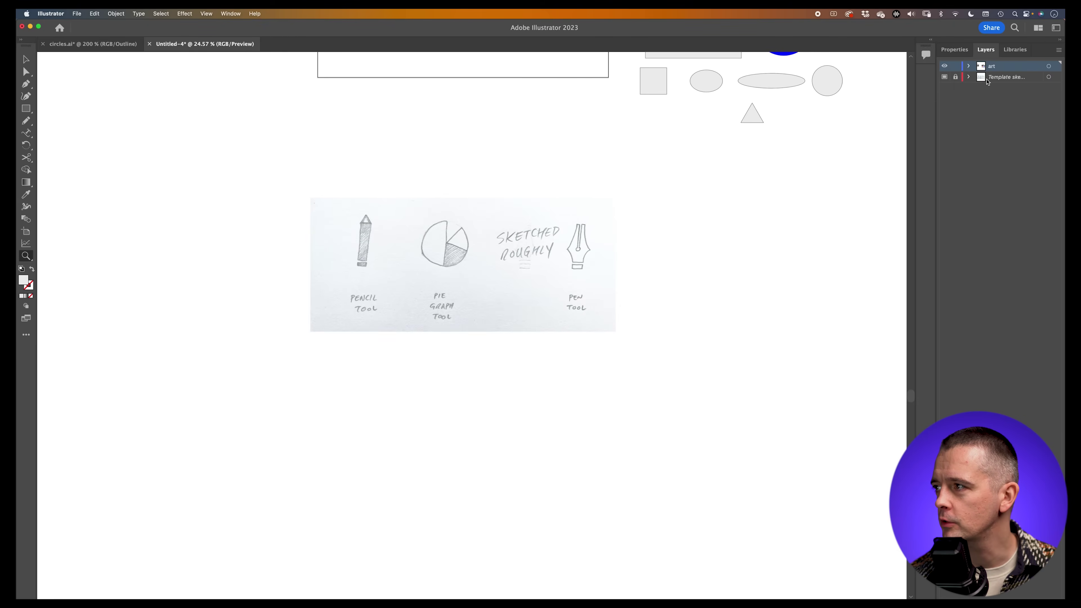
Unlock the template layer and place a duplicate of the sketch directly below the original
{"action": "left_click", "coordinate": [955, 77]}
{"action": "key", "text": "v"}
{"action": "left_click", "coordinate": [543, 255]}
{"action": "left_click", "coordinate": [543, 252]}
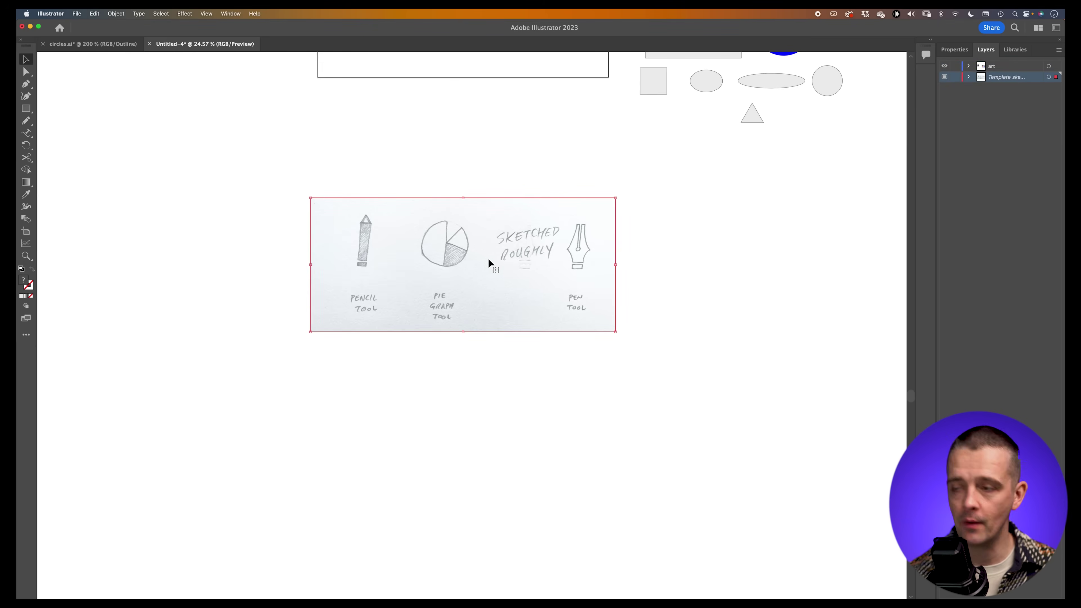
{"action": "left_click_drag", "start_coordinate": [480, 265], "coordinate": [483, 433]}
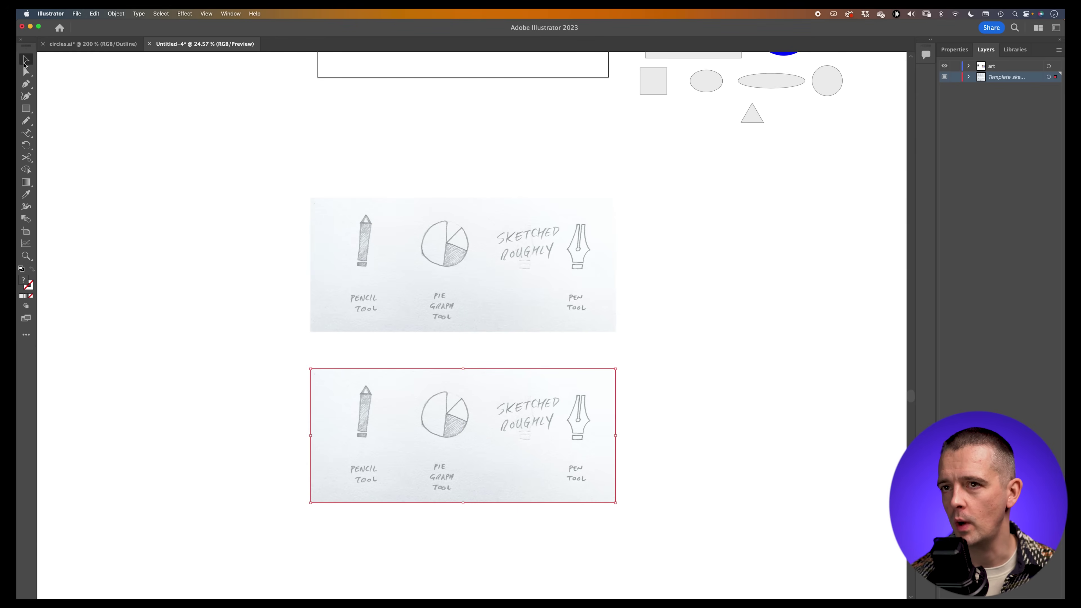
Draw a rectangle covering the pen tool icon on the lower copy of the sketch, leaving out the lettering around it
{"action": "left_click", "coordinate": [650, 420]}
{"action": "key", "text": "z"}
{"action": "mouse_move", "coordinate": [616, 472]}
{"action": "left_mouse_down"}
{"action": "mouse_move", "coordinate": [719, 379]}
{"action": "mouse_move", "coordinate": [772, 350]}
{"action": "left_mouse_up"}
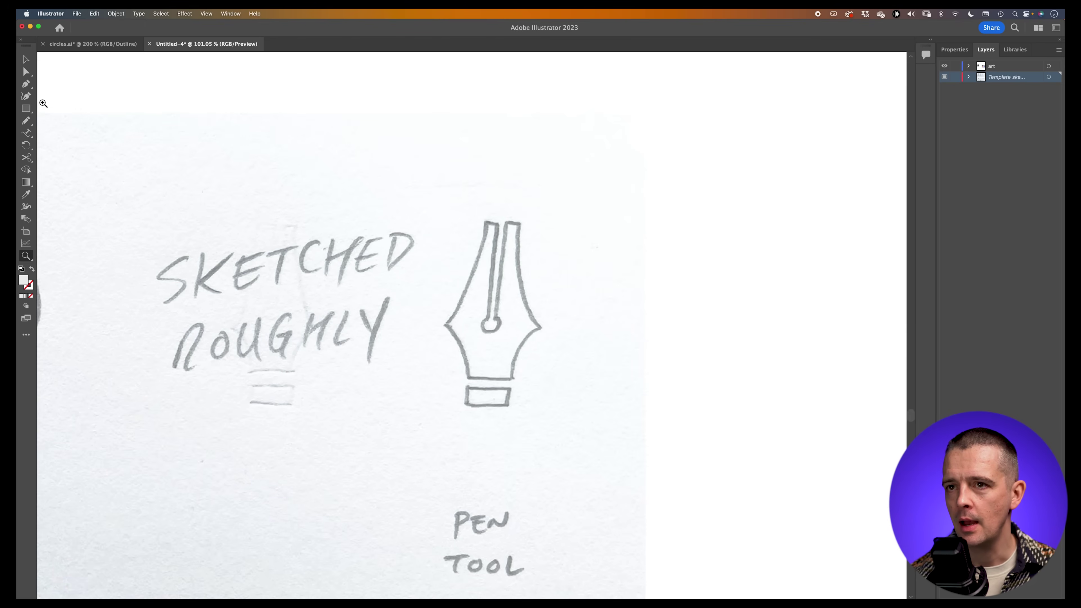
{"action": "left_click", "coordinate": [25, 109]}
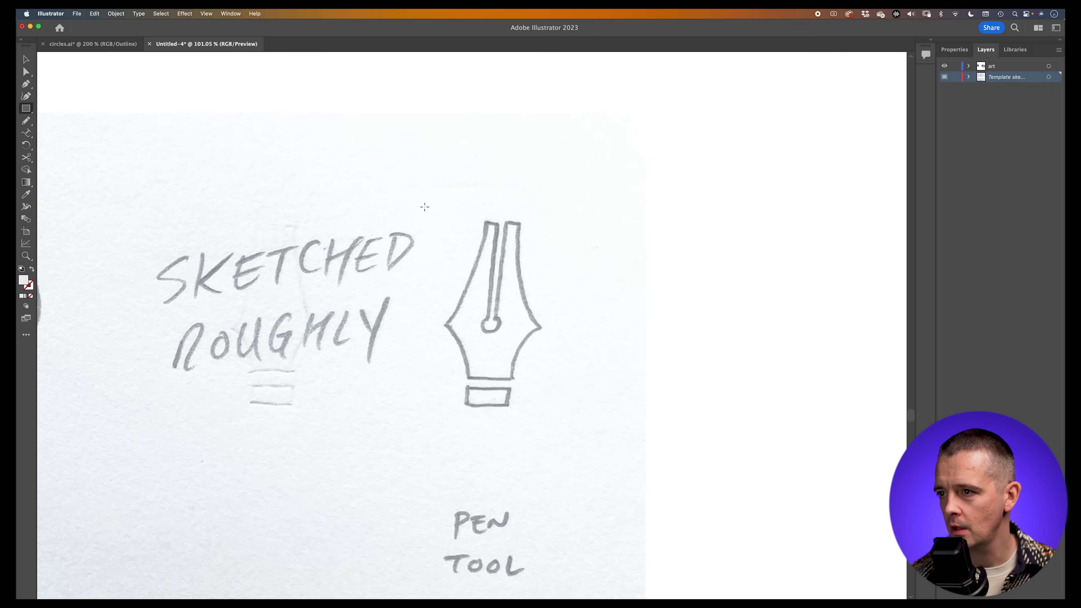
{"action": "left_click_drag", "start_coordinate": [424, 201], "coordinate": [578, 446]}
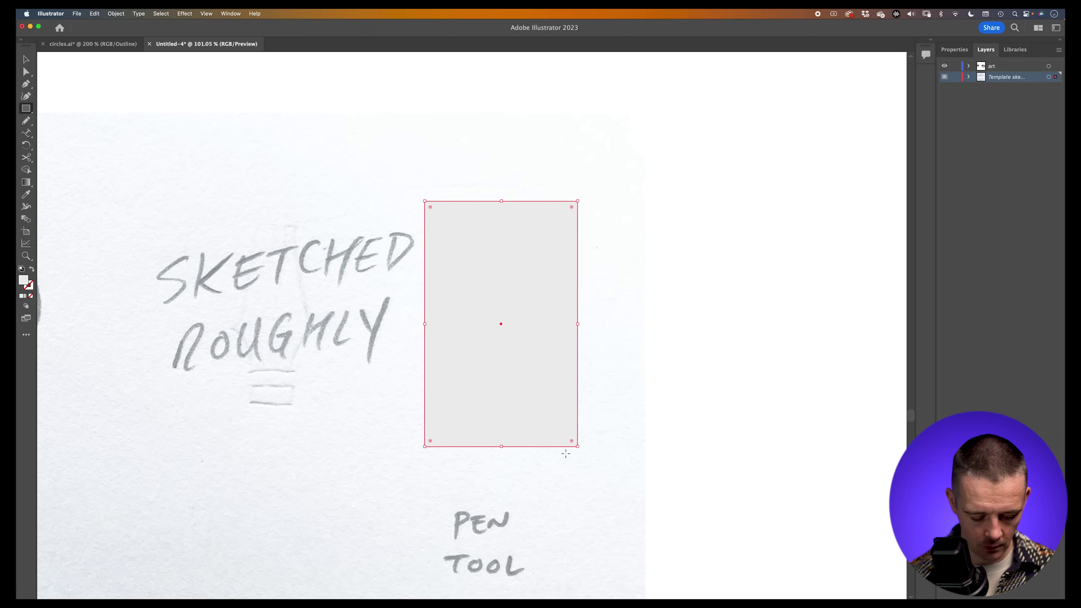
Select the rectangle together with the sketch copy and make a clipping mask that isolates the pen icon
{"action": "key", "text": "v"}
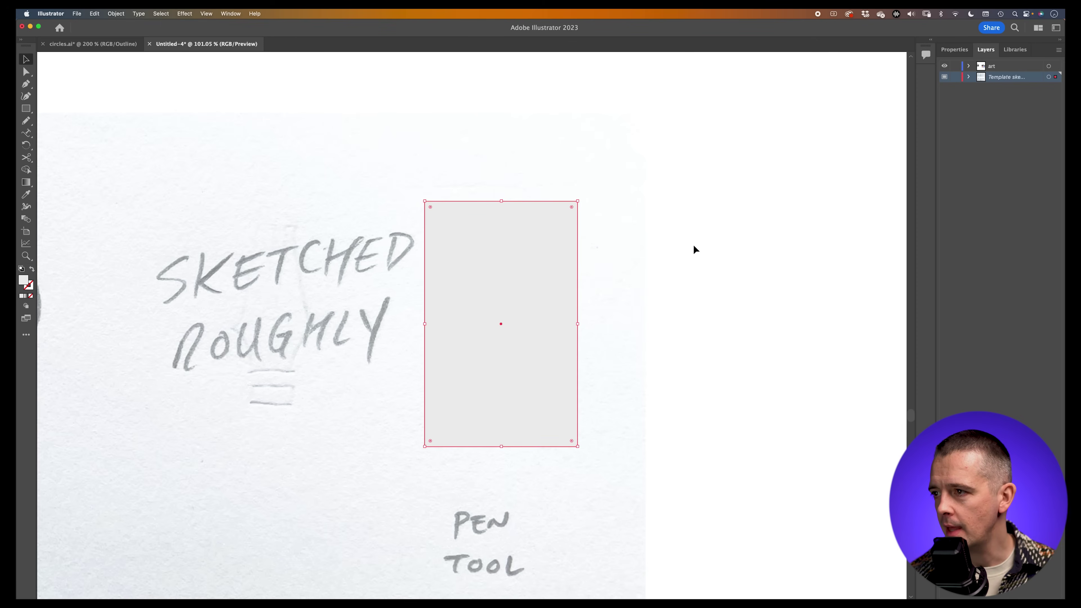
{"action": "left_click_drag", "start_coordinate": [701, 251], "coordinate": [514, 303]}
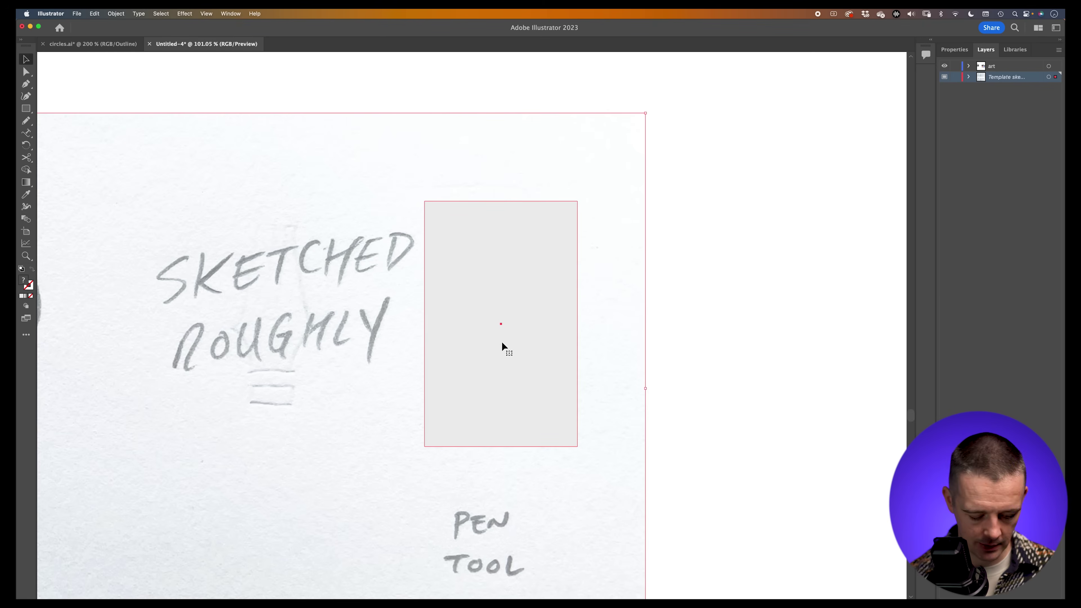
{"action": "left_click", "coordinate": [116, 15]}
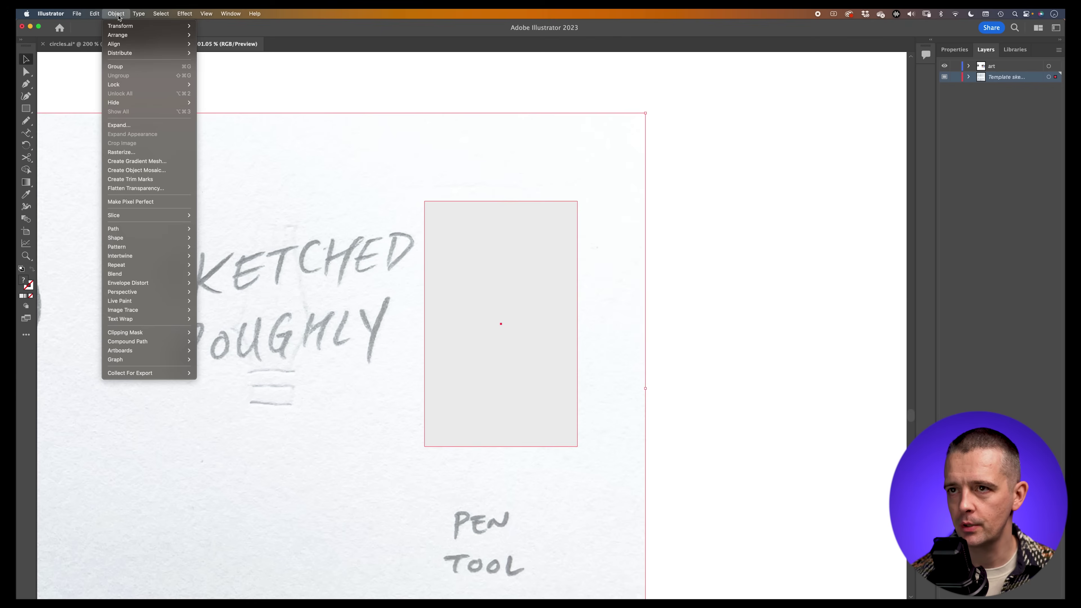
{"action": "mouse_move", "coordinate": [174, 336]}
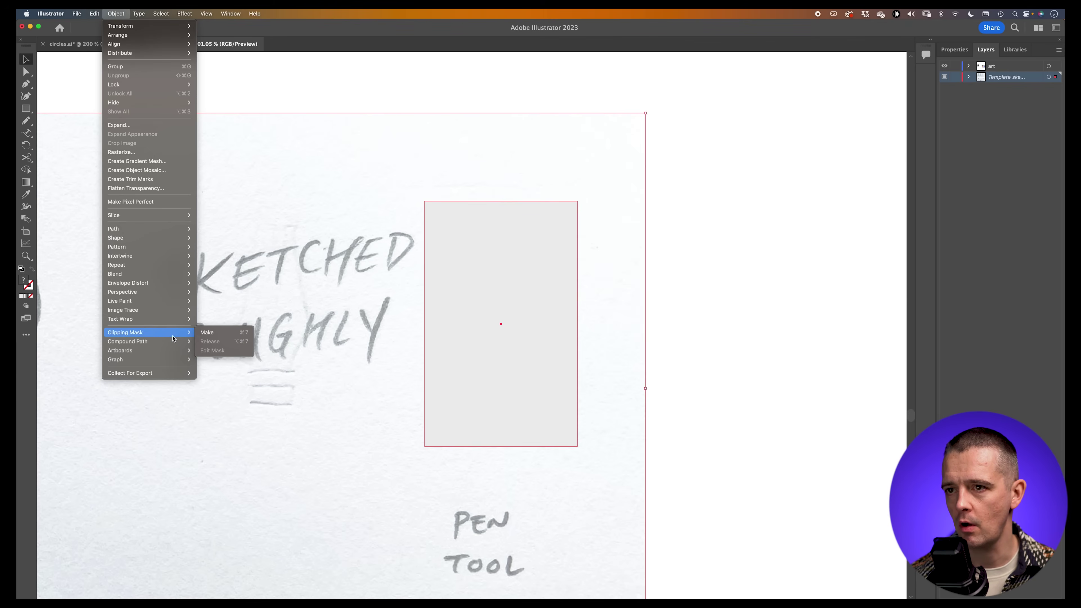
{"action": "left_click", "coordinate": [218, 333]}
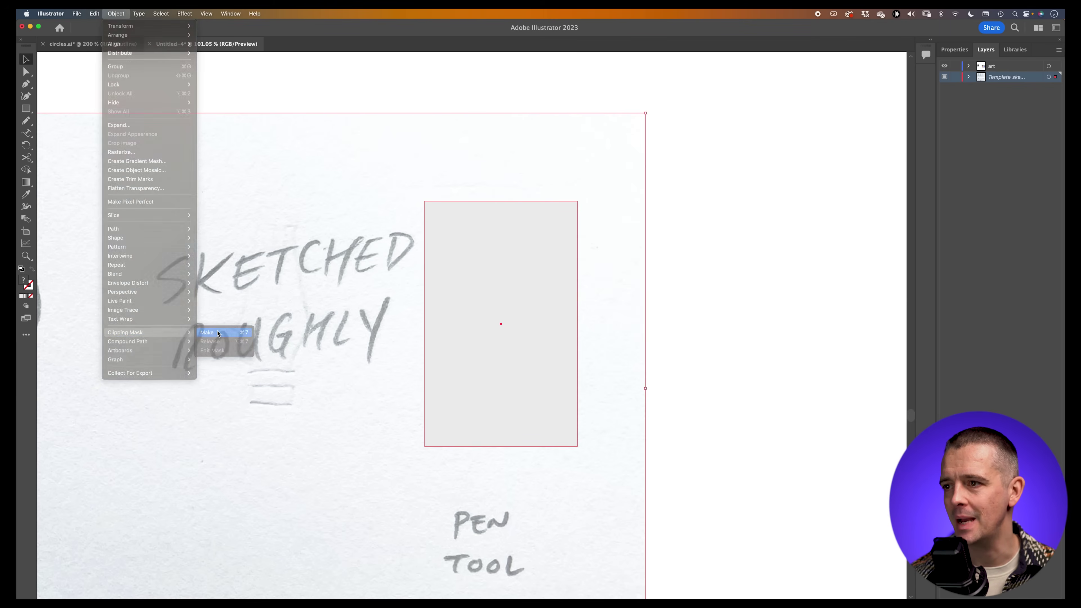
{"action": "left_click", "coordinate": [624, 388]}
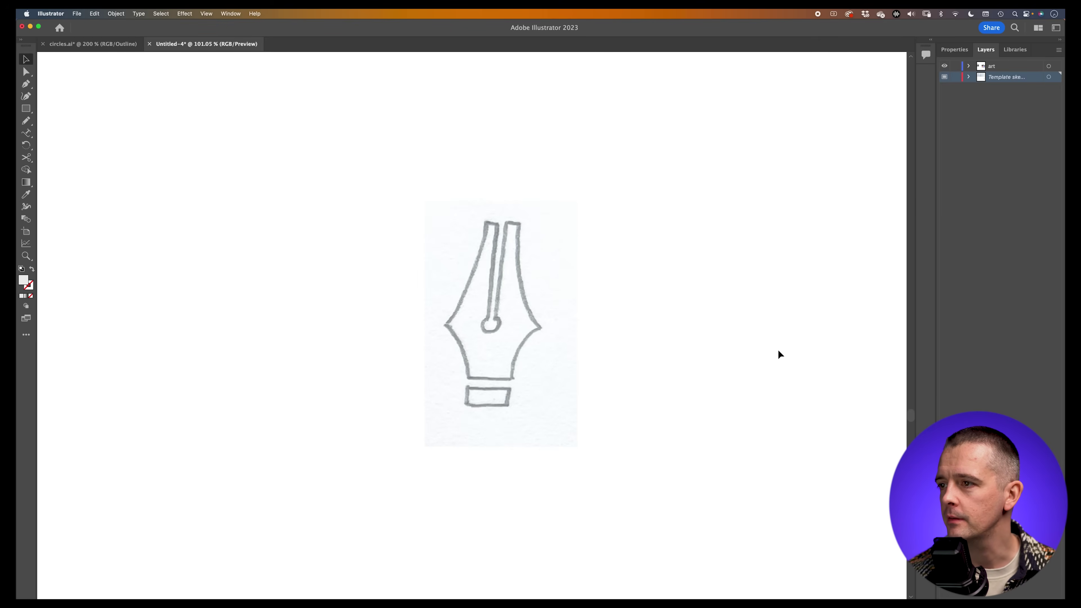
Lock the template layer and make the art layer active for drawing
{"action": "left_click", "coordinate": [955, 77]}
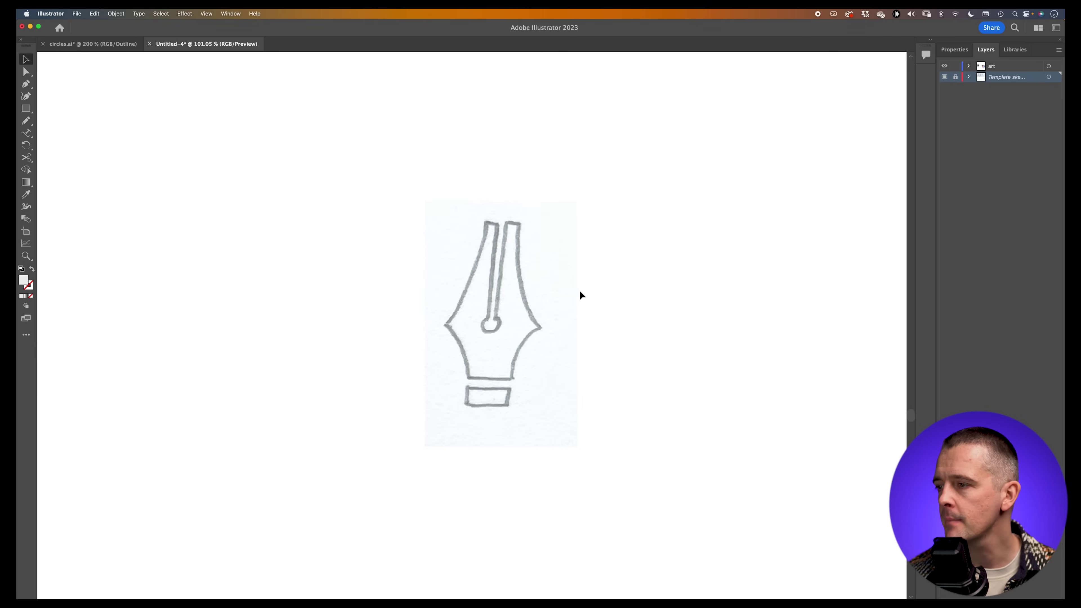
{"action": "left_click", "coordinate": [1005, 67]}
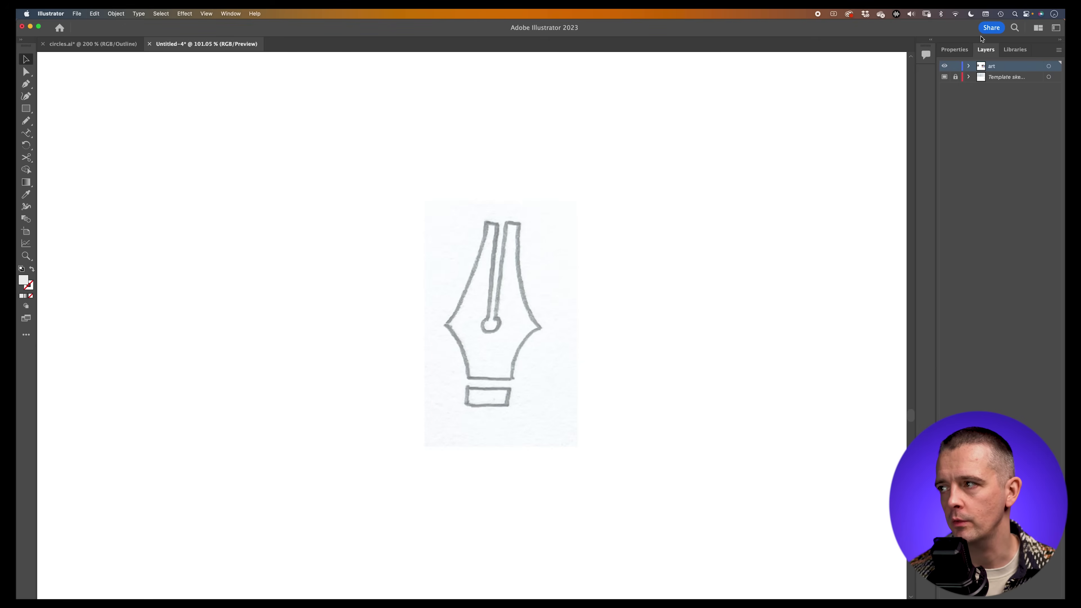
{"action": "left_click", "coordinate": [946, 68]}
{"action": "left_click", "coordinate": [946, 67]}
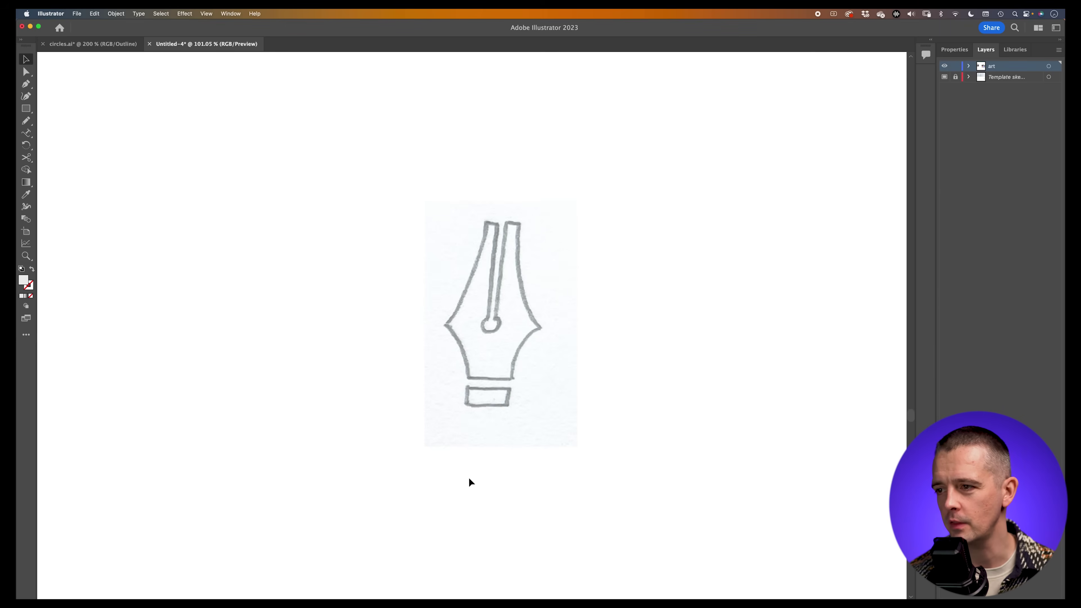
{"action": "key", "text": "super+equal"}
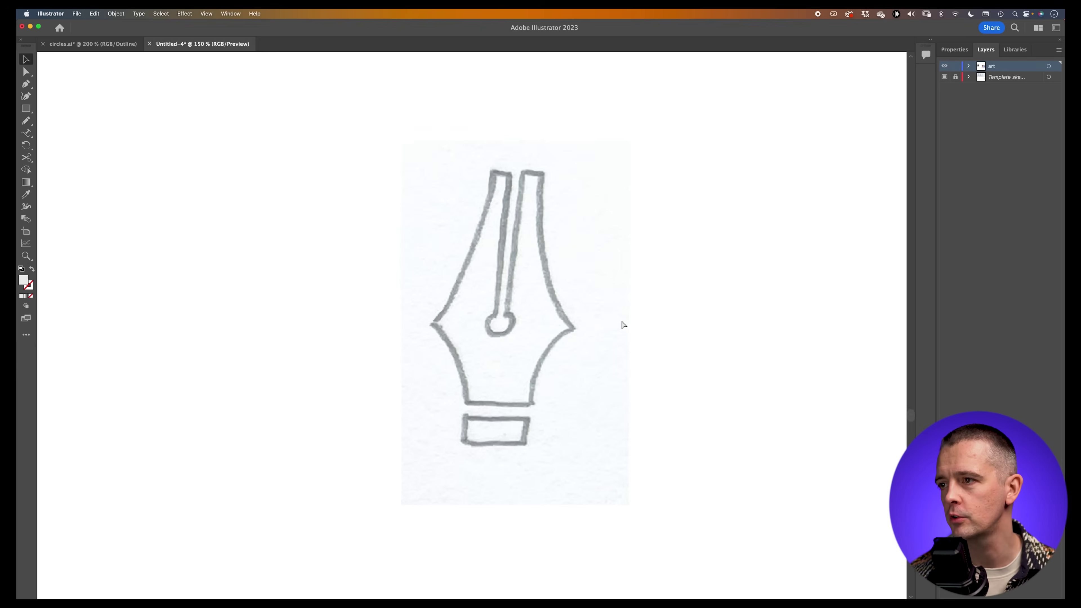
{"action": "left_click_drag", "start_coordinate": [722, 328], "coordinate": [584, 288]}
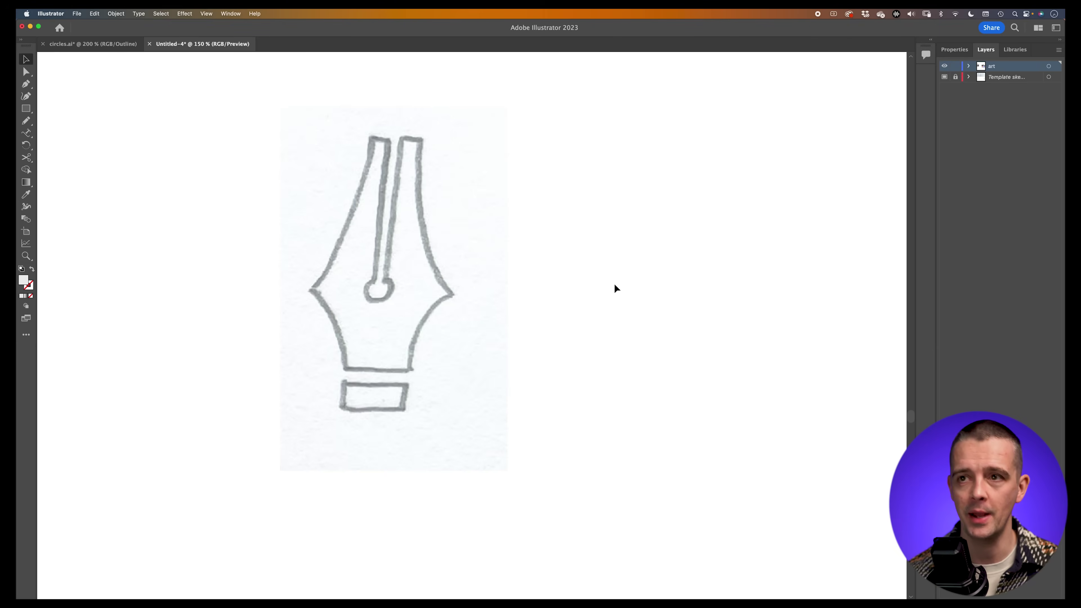
{"action": "left_click", "coordinate": [26, 84]}
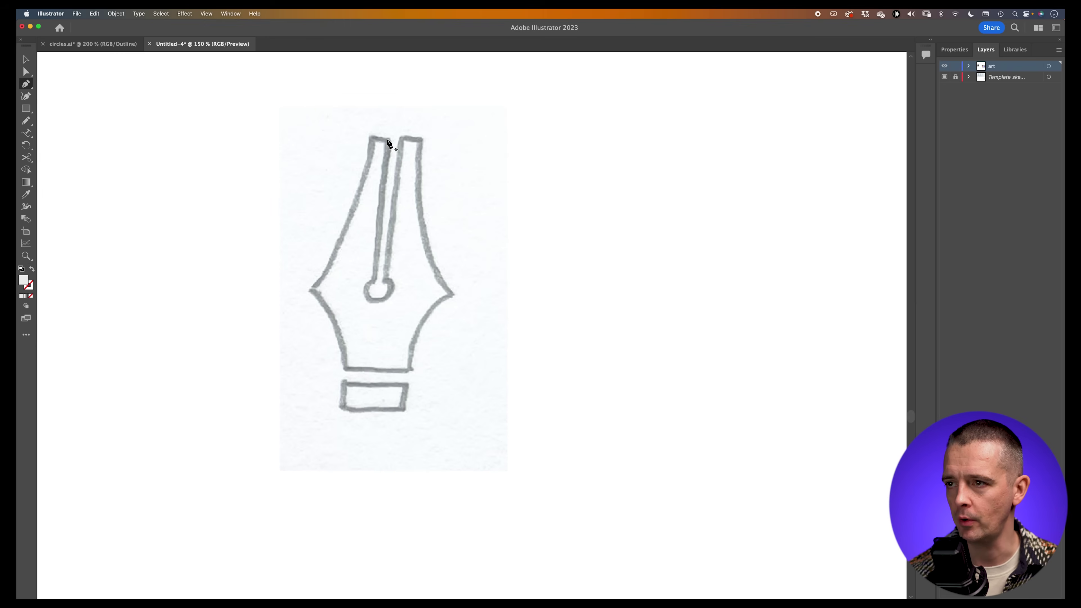
{"action": "mouse_move", "coordinate": [388, 140]}
{"action": "left_mouse_down"}
{"action": "mouse_move", "coordinate": [404, 212]}
{"action": "mouse_move", "coordinate": [400, 152]}
{"action": "mouse_move", "coordinate": [386, 145]}
{"action": "left_mouse_up"}
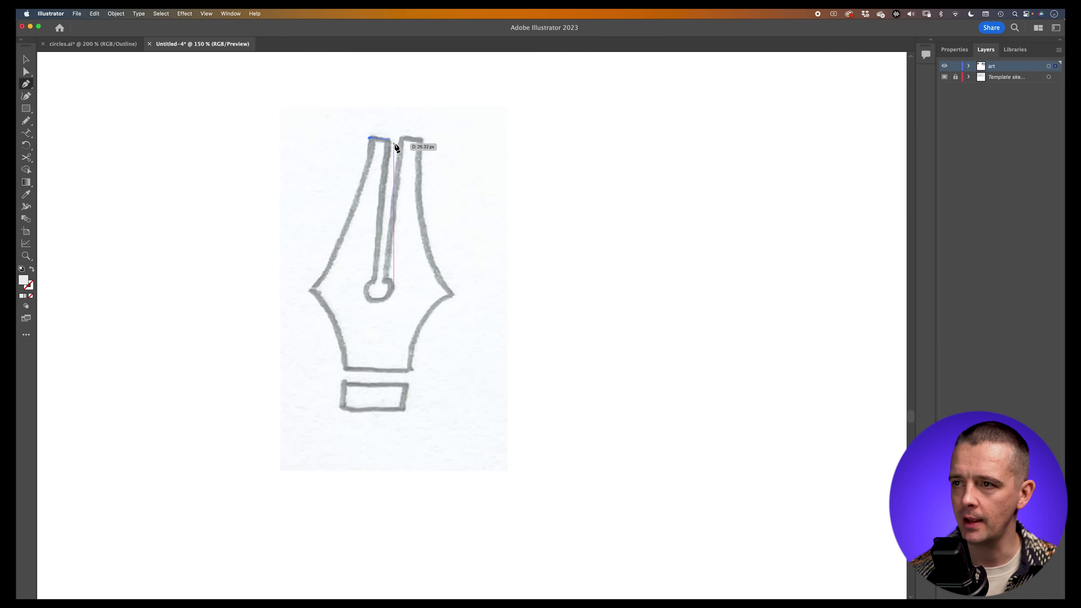
{"action": "left_click", "coordinate": [369, 138]}
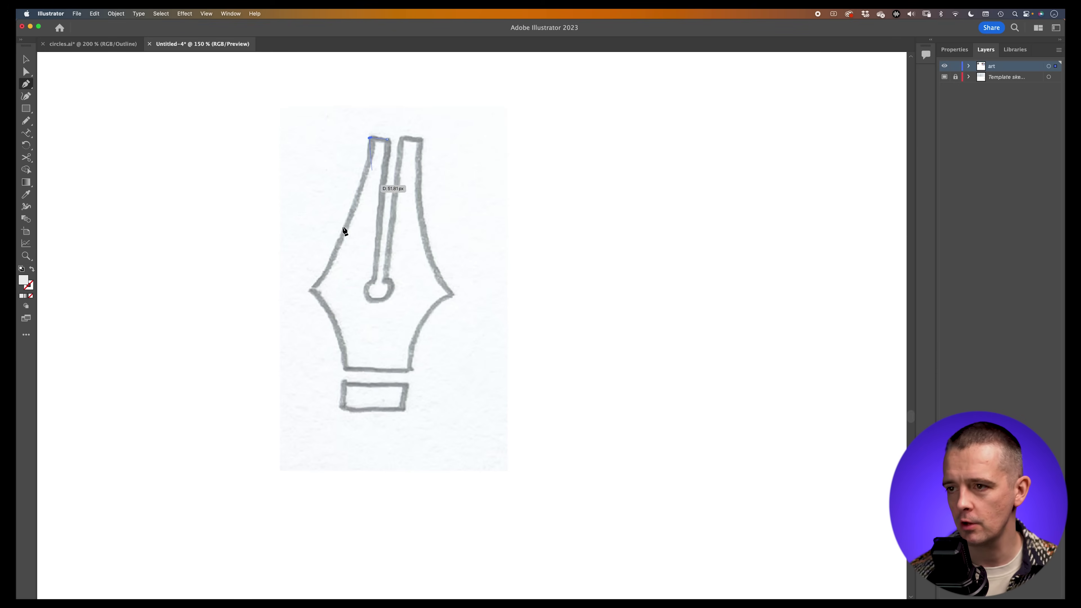
{"action": "left_click", "coordinate": [311, 291]}
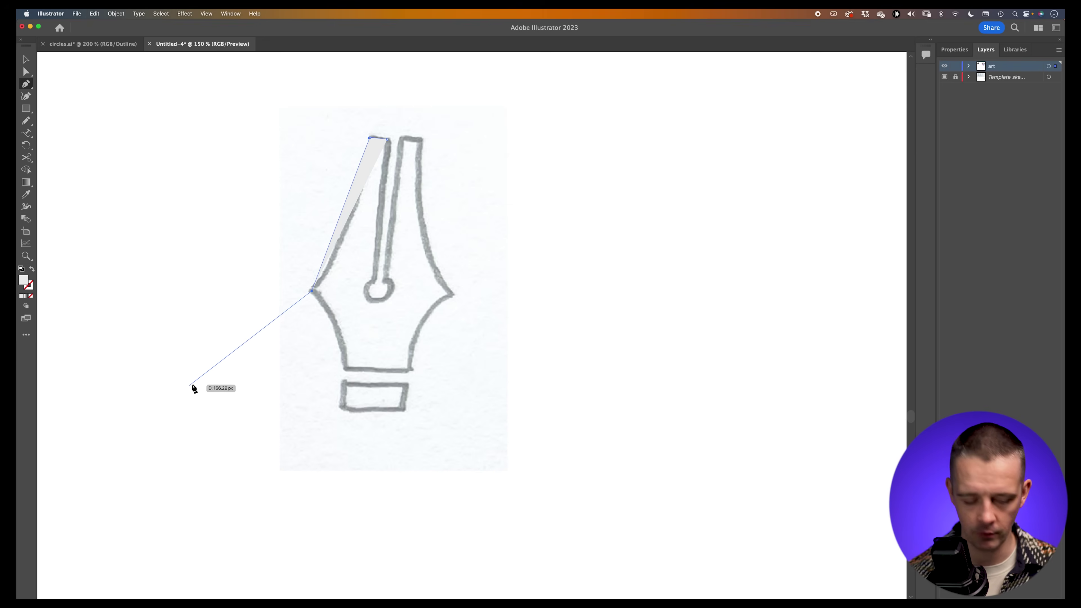
{"action": "key", "text": "super+z"}
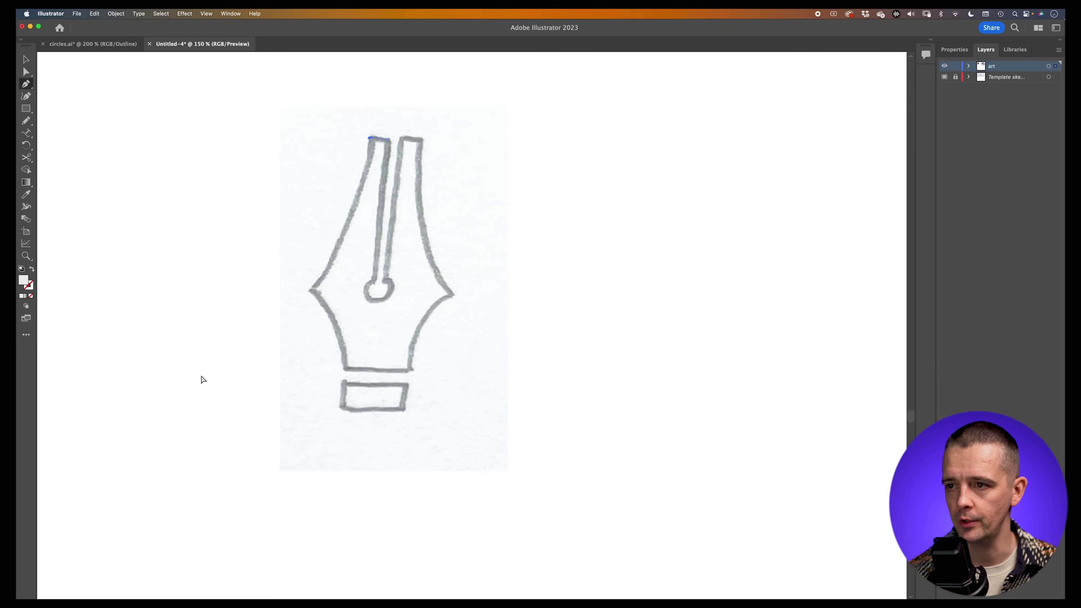
{"action": "left_click", "coordinate": [311, 290]}
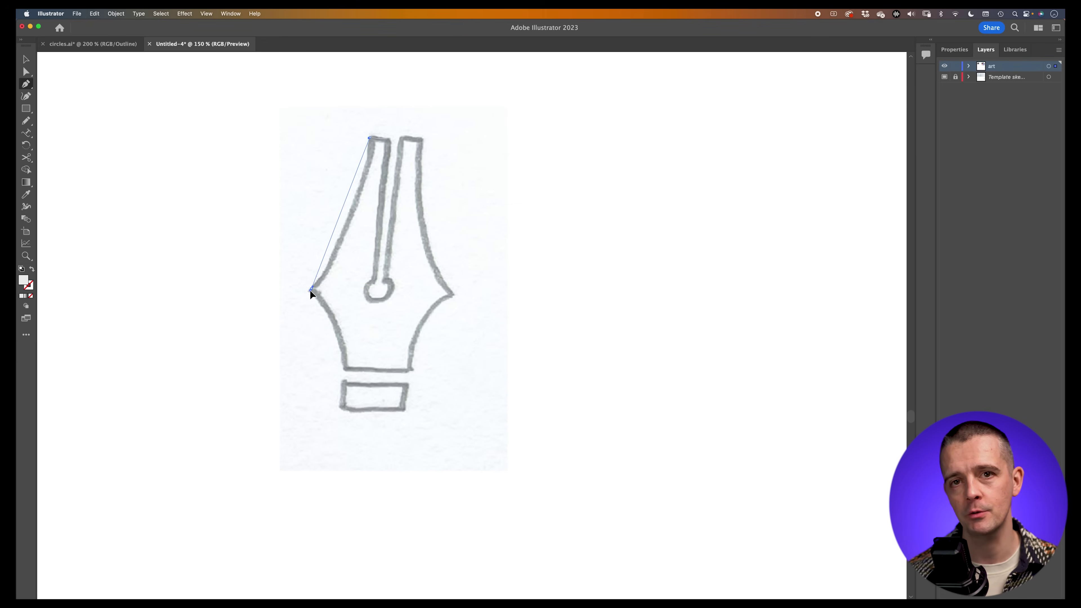
{"action": "left_click_drag", "start_coordinate": [308, 310], "coordinate": [300, 324]}
{"action": "left_click_drag", "start_coordinate": [294, 323], "coordinate": [257, 365]}
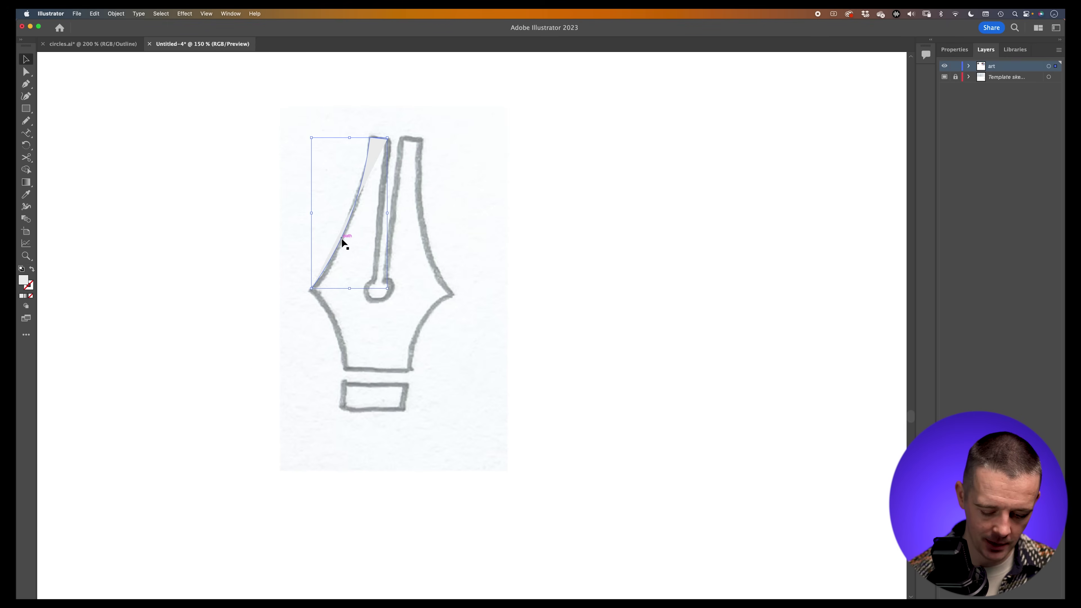
{"action": "key", "text": "super+z"}
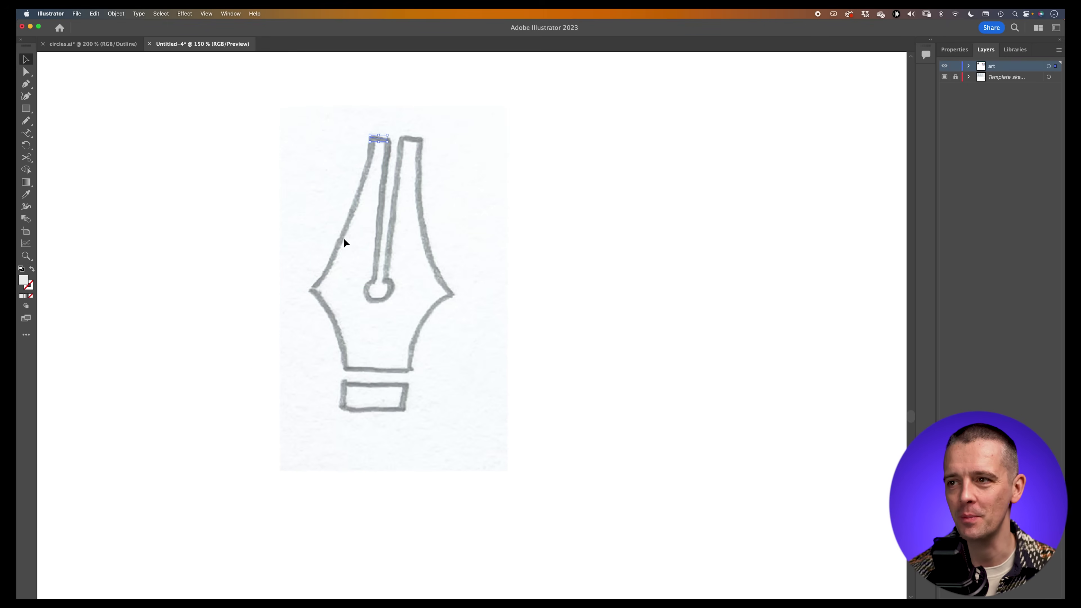
{"action": "key", "text": "super+z"}
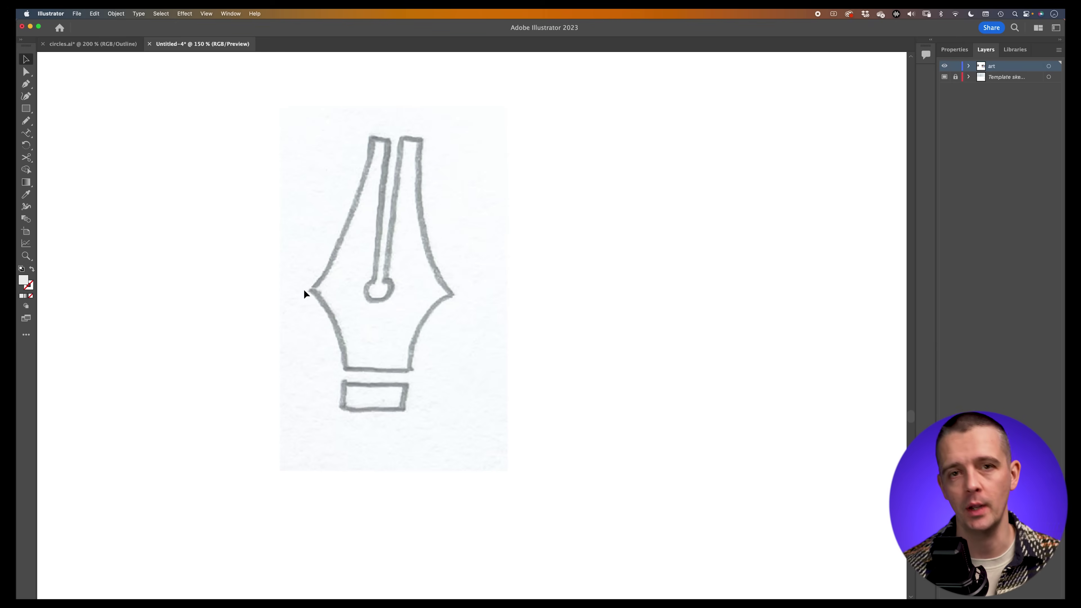
Set up the Pen tool with no fill and a 3 pt red stroke
{"action": "key", "text": "p"}
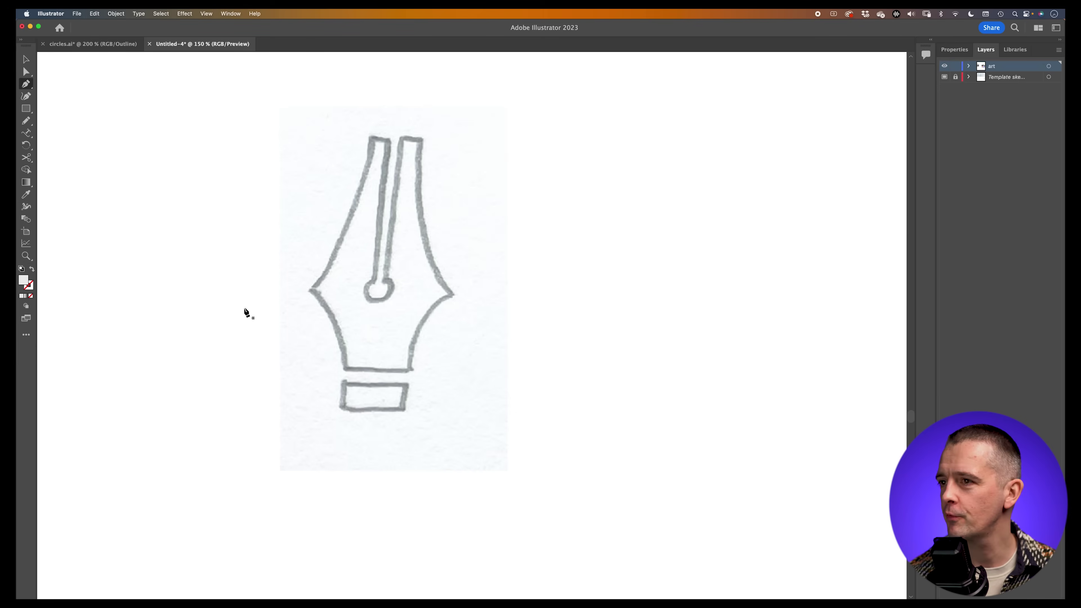
{"action": "left_click", "coordinate": [954, 51]}
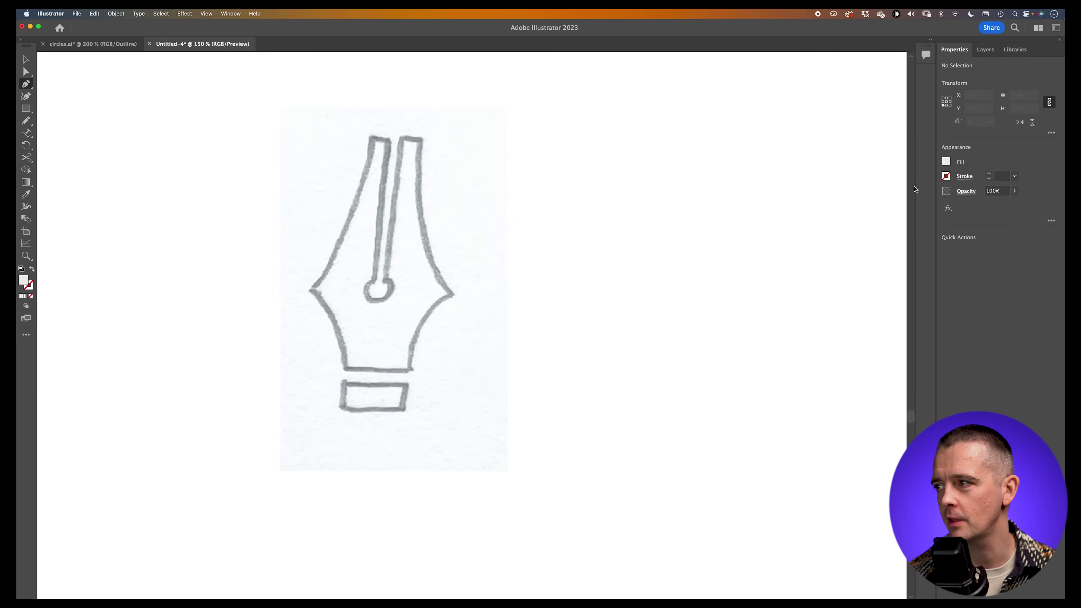
{"action": "left_click", "coordinate": [945, 162]}
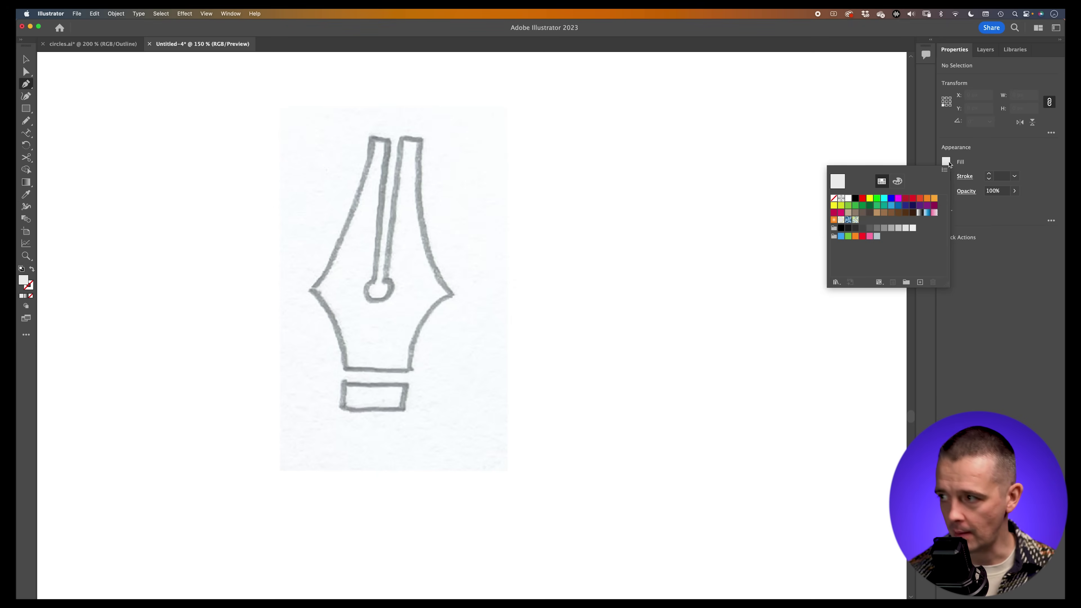
{"action": "left_click", "coordinate": [946, 163]}
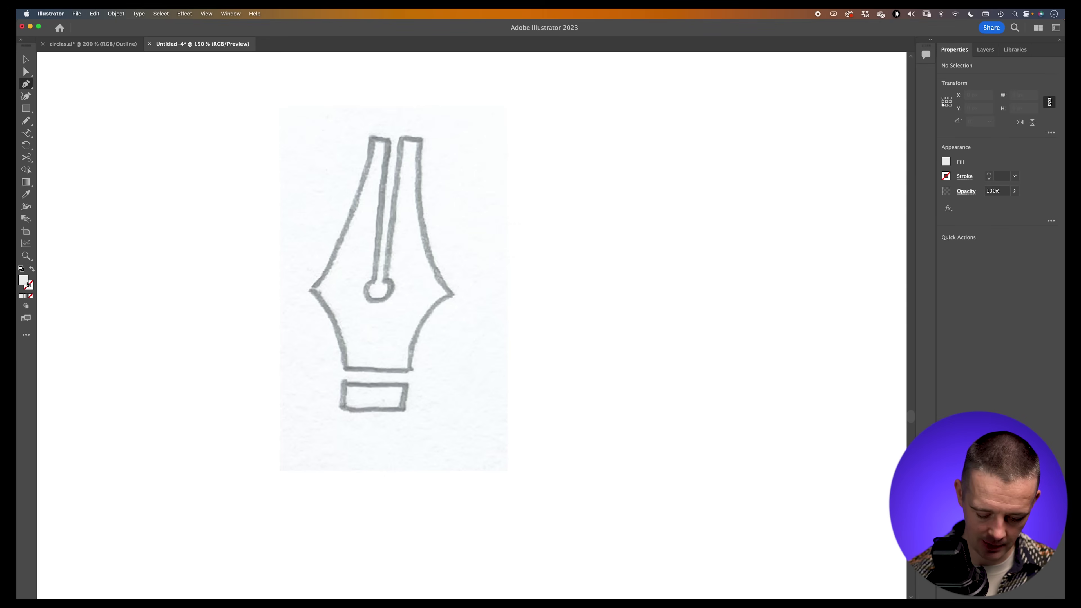
{"action": "key", "text": "slash"}
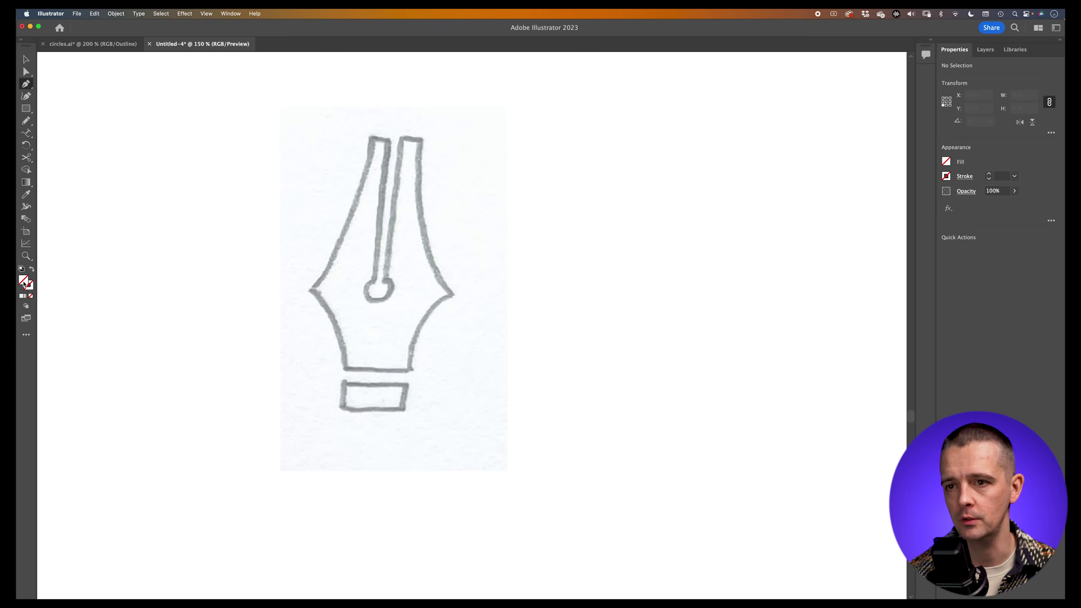
{"action": "left_click", "coordinate": [946, 176]}
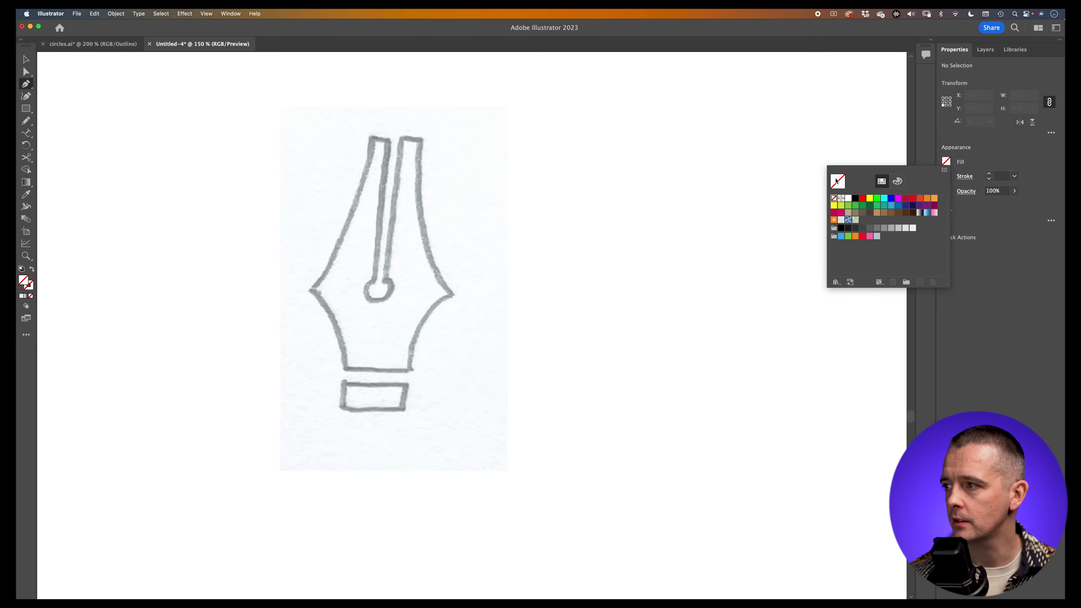
{"action": "left_click", "coordinate": [967, 154]}
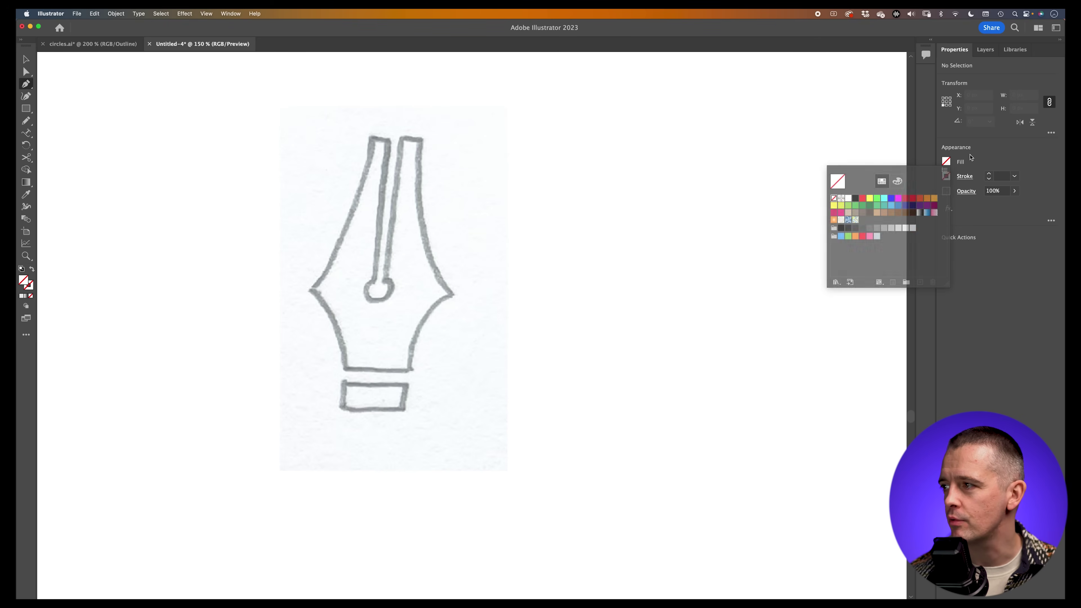
{"action": "left_click", "coordinate": [947, 176]}
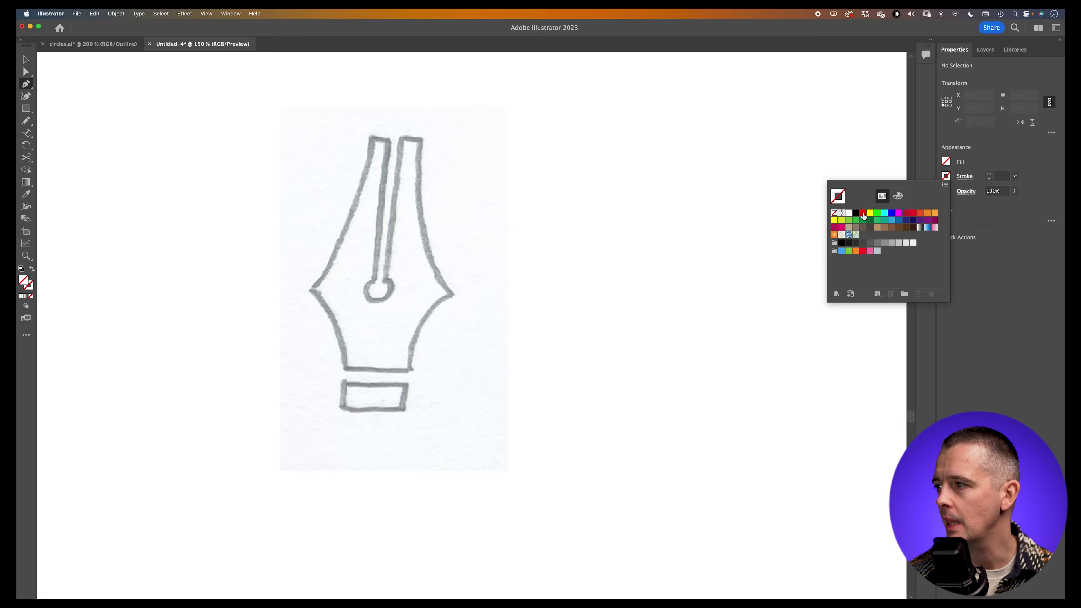
{"action": "left_click", "coordinate": [865, 217]}
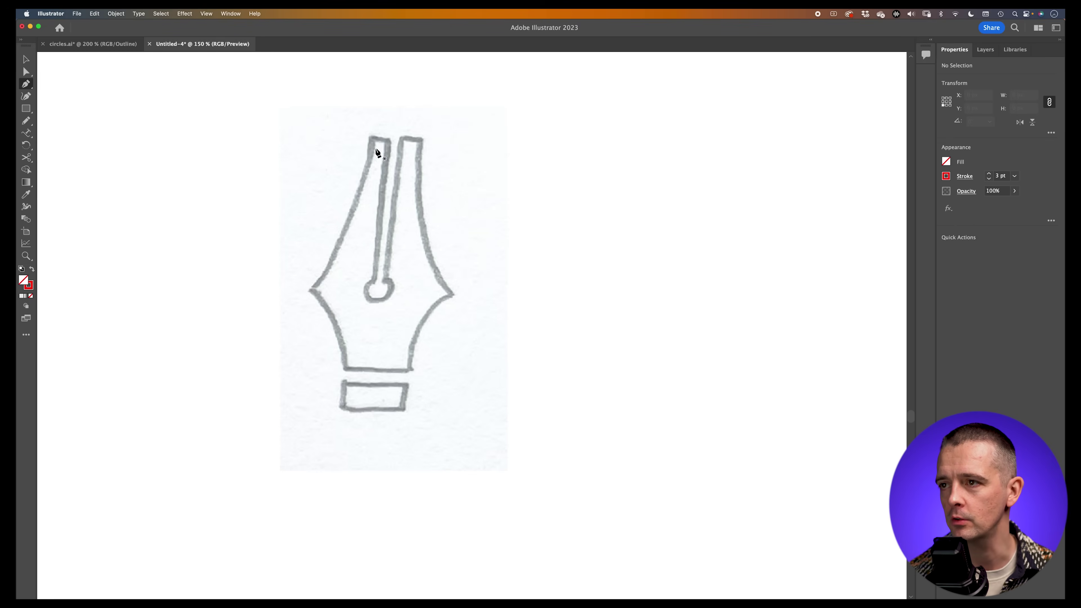
Start the pen nib outline with a straight segment along the top edge of the left prong, ending at its outer corner
{"action": "left_click", "coordinate": [388, 140]}
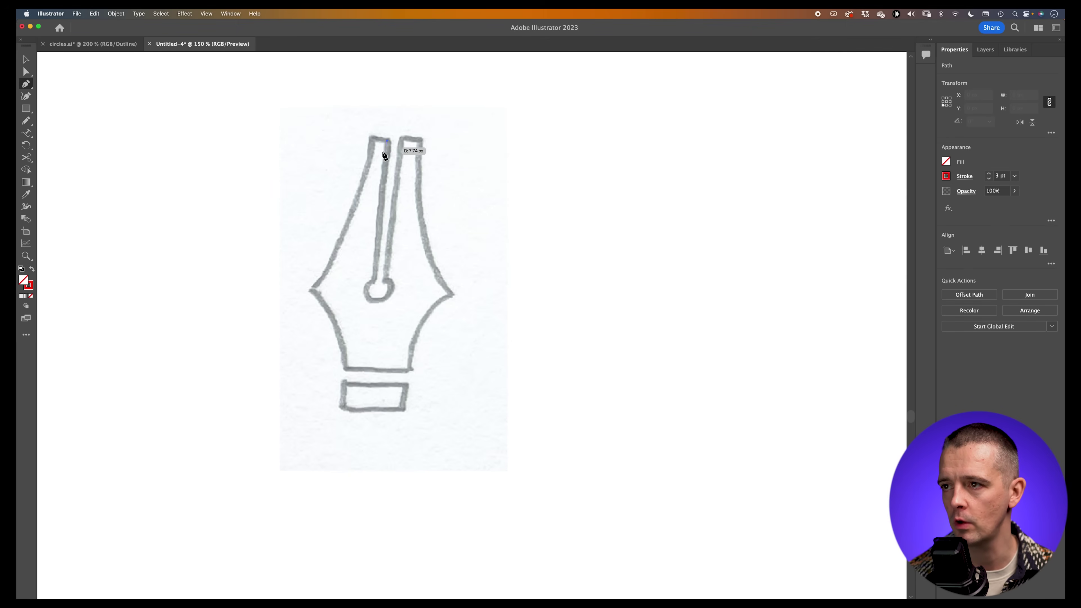
{"action": "left_click", "coordinate": [371, 140]}
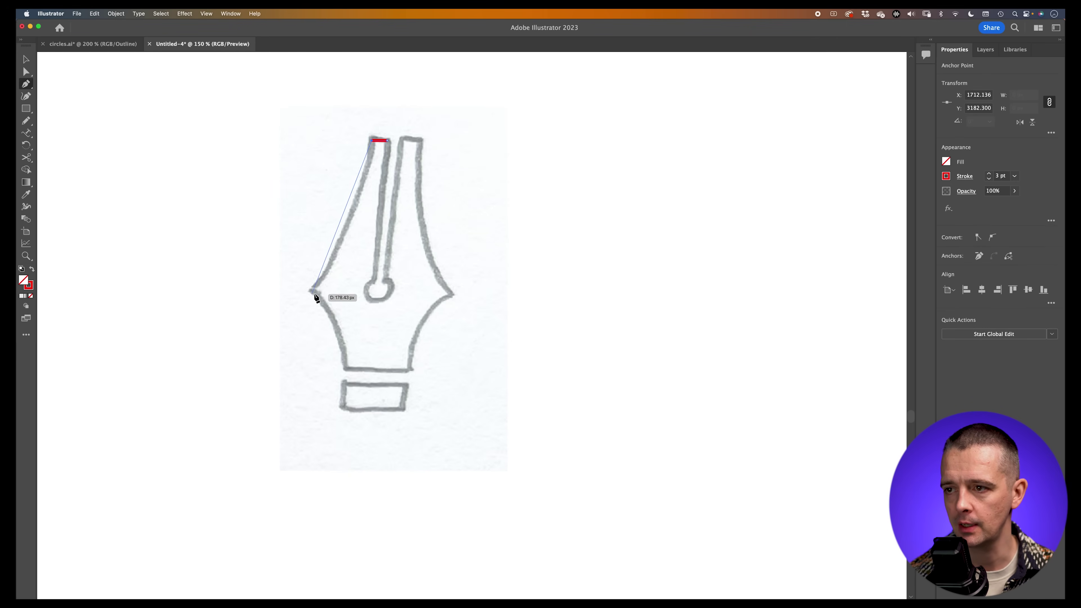
{"action": "left_click_drag", "start_coordinate": [311, 289], "coordinate": [267, 348]}
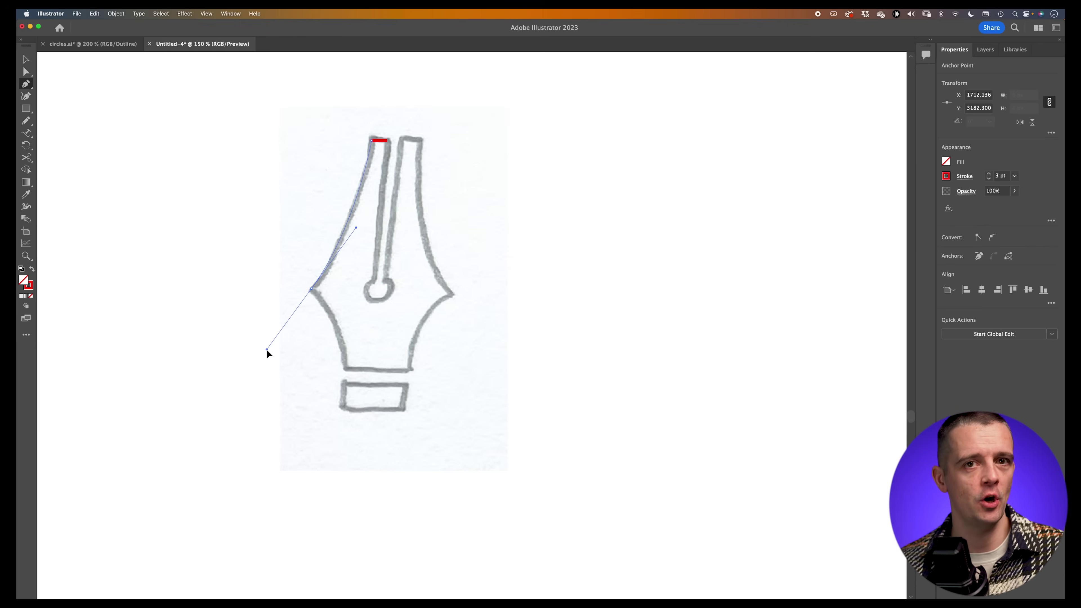
{"action": "mouse_move", "coordinate": [265, 349]}
{"action": "left_mouse_down"}
{"action": "mouse_move", "coordinate": [300, 313]}
{"action": "mouse_move", "coordinate": [307, 356]}
{"action": "mouse_move", "coordinate": [300, 312]}
{"action": "mouse_move", "coordinate": [276, 289]}
{"action": "mouse_move", "coordinate": [249, 291]}
{"action": "mouse_move", "coordinate": [292, 300]}
{"action": "mouse_move", "coordinate": [282, 309]}
{"action": "left_mouse_up"}
{"action": "left_click_drag", "start_coordinate": [349, 365], "coordinate": [349, 420]}
{"action": "left_click_drag", "start_coordinate": [280, 312], "coordinate": [327, 314]}
{"action": "key", "text": "super+z"}
{"action": "key", "text": "super+z"}
{"action": "key", "text": "super+z"}
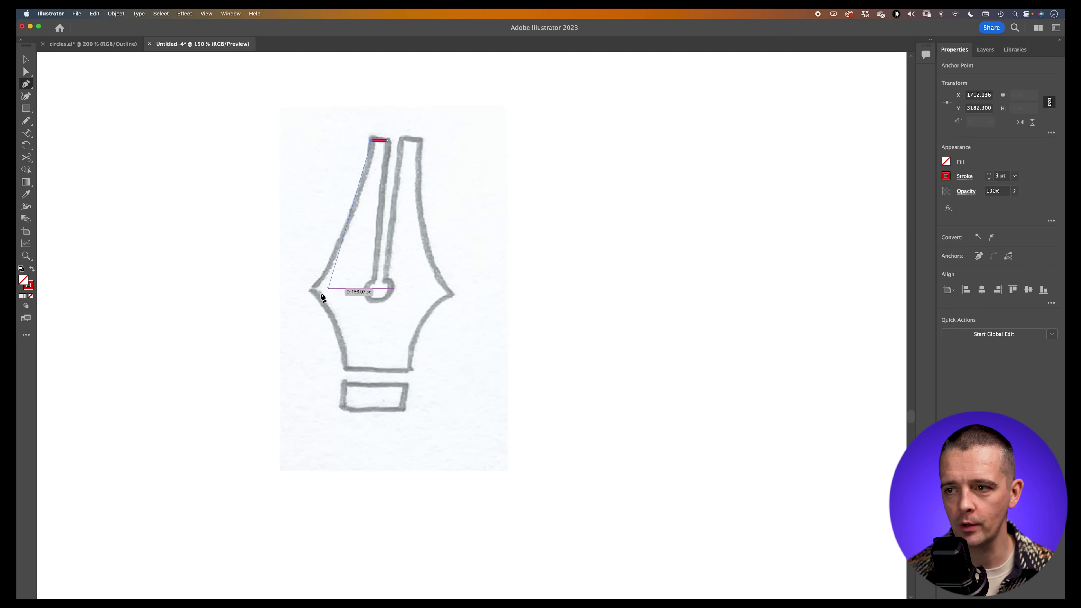
Trace the nib's upper left side with a curve to the left tip, and redirect the outgoing handle toward the lower curve
{"action": "mouse_move", "coordinate": [312, 289]}
{"action": "left_mouse_down"}
{"action": "mouse_move", "coordinate": [312, 305]}
{"action": "mouse_move", "coordinate": [282, 292]}
{"action": "mouse_move", "coordinate": [292, 294]}
{"action": "left_mouse_up"}
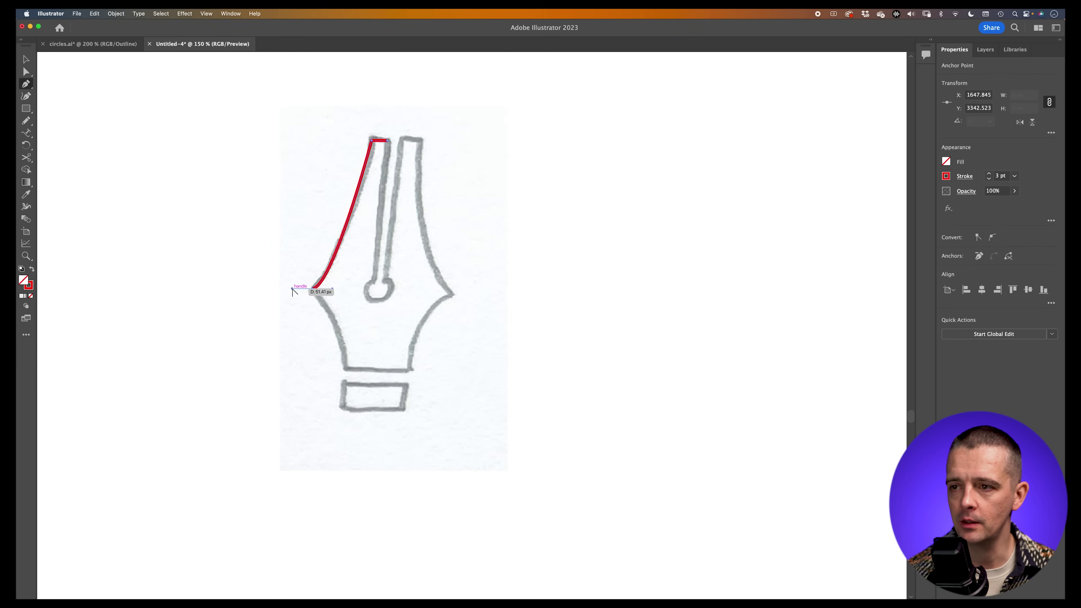
{"action": "left_click_drag", "start_coordinate": [292, 289], "coordinate": [317, 302]}
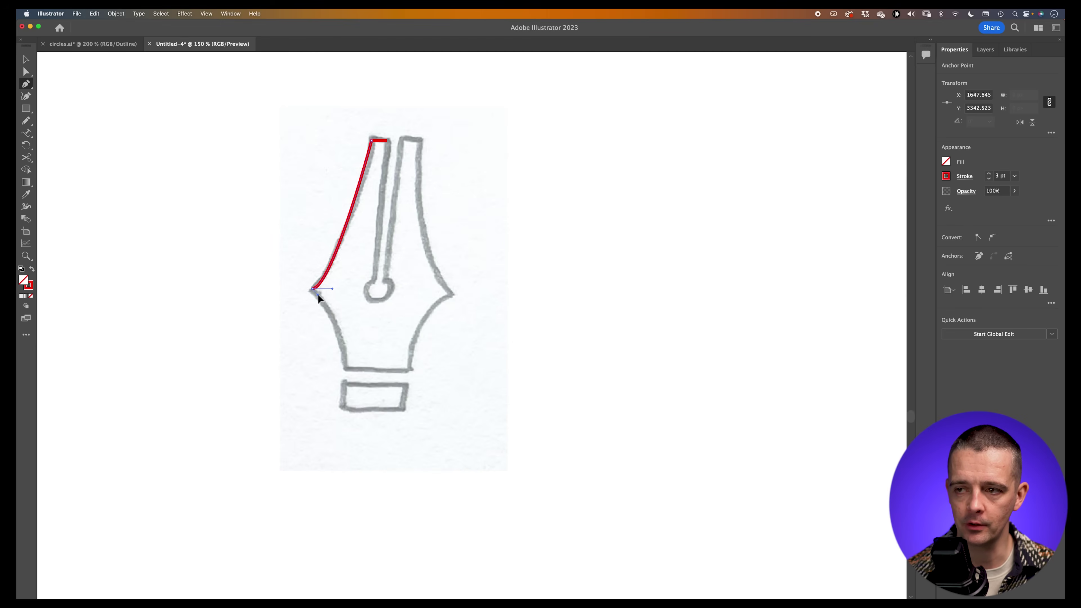
{"action": "left_click_drag", "start_coordinate": [318, 294], "coordinate": [318, 294]}
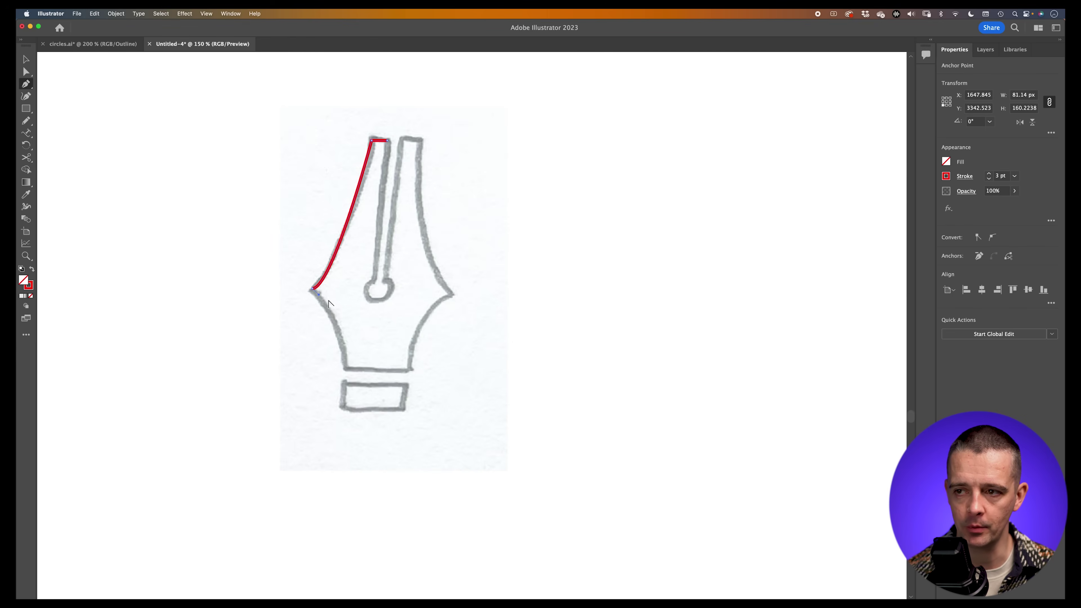
Trace the lower left curve down to the nib's base, turn its outgoing handle sideways and add the bottom edge to the right base corner
{"action": "left_click", "coordinate": [344, 367]}
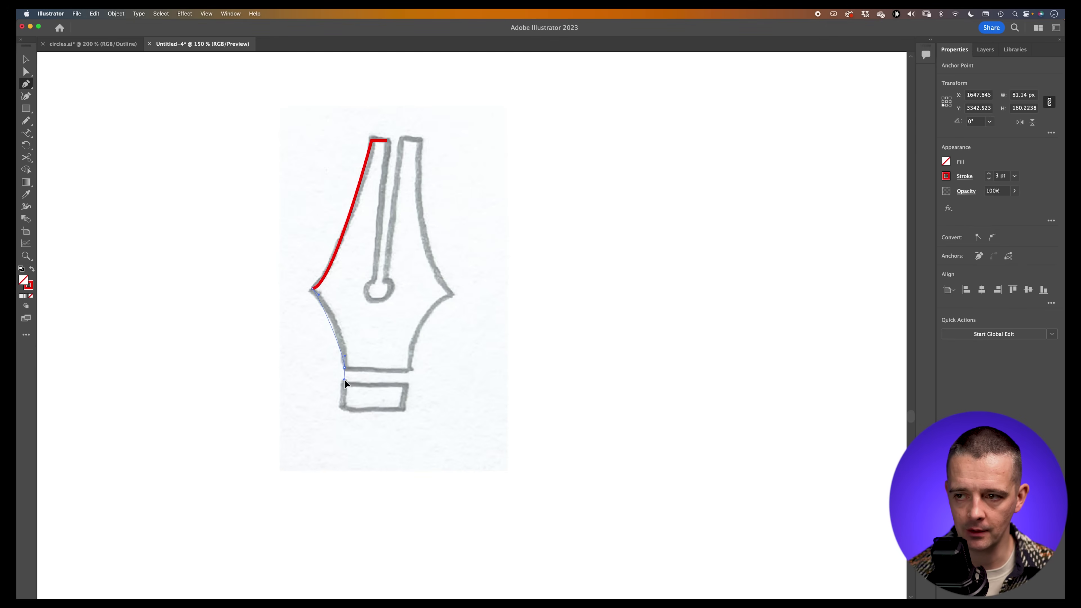
{"action": "left_click_drag", "start_coordinate": [345, 380], "coordinate": [350, 407]}
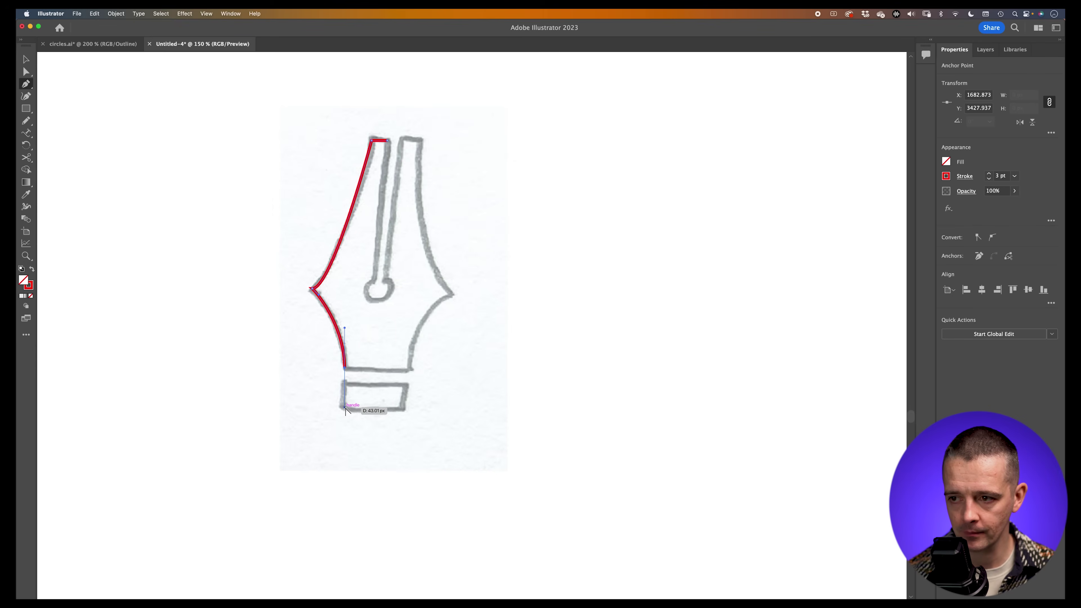
{"action": "left_click_drag", "start_coordinate": [352, 401], "coordinate": [351, 374]}
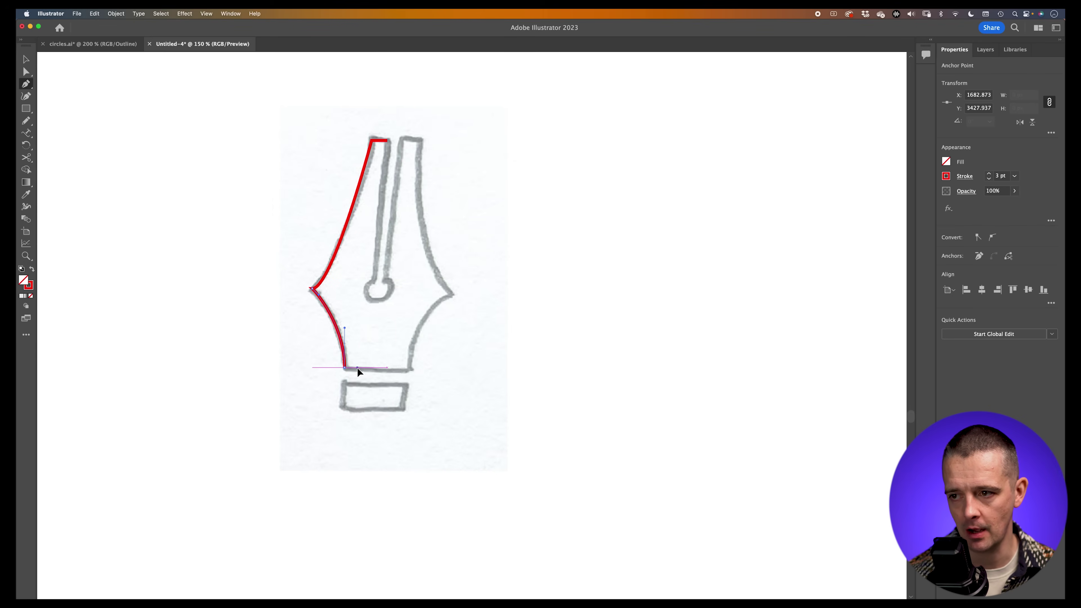
{"action": "left_click", "coordinate": [410, 369]}
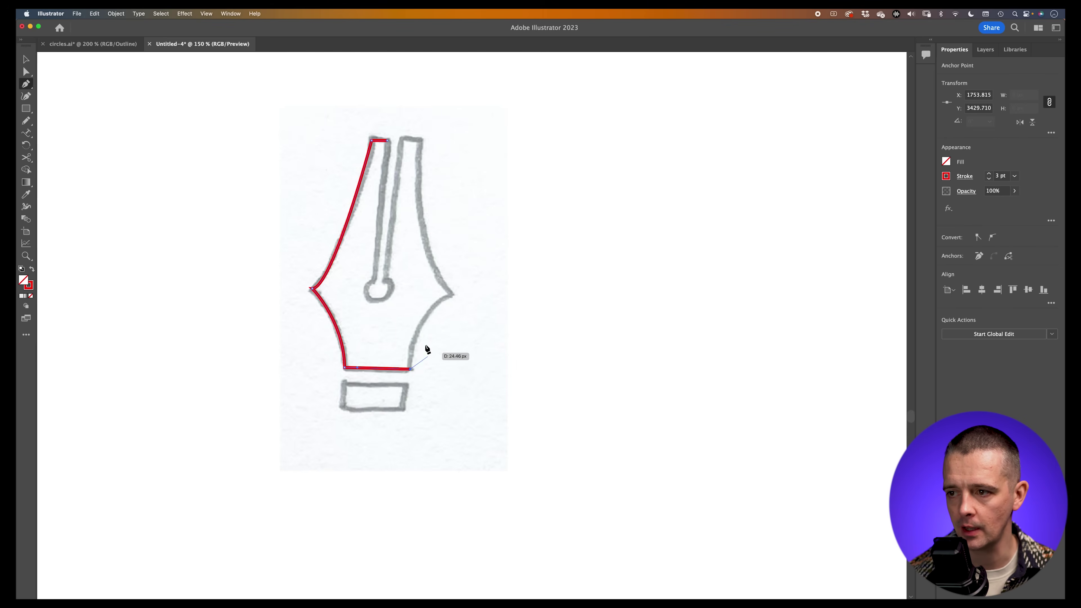
Trace the nib's right side with curves through the right tip to the prong's top, and add the right prong's straight top edge
{"action": "left_click_drag", "start_coordinate": [451, 295], "coordinate": [487, 294]}
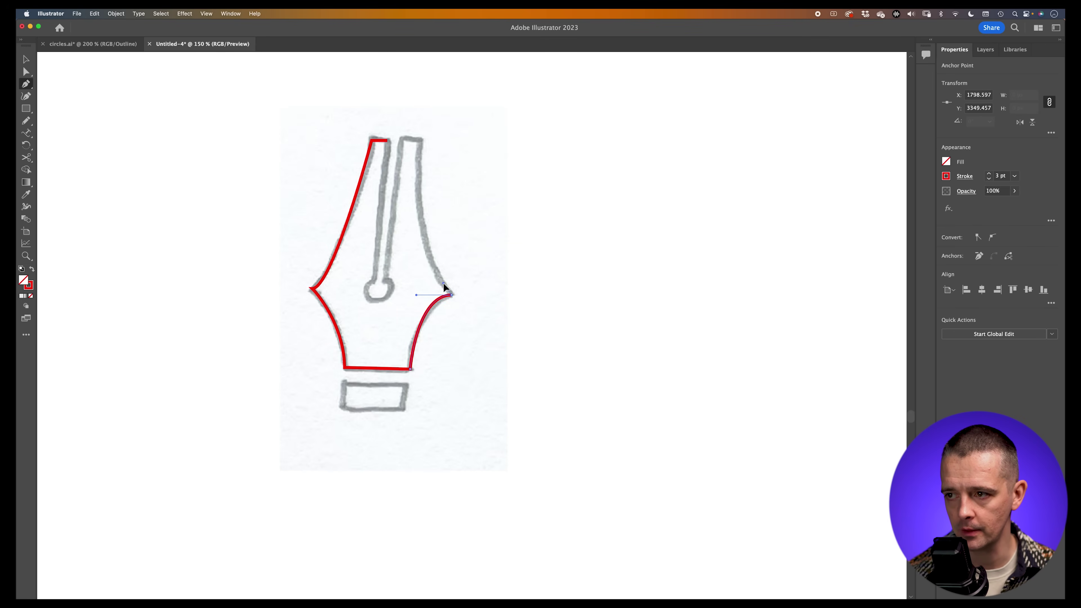
{"action": "mouse_move", "coordinate": [452, 296]}
{"action": "left_mouse_down"}
{"action": "mouse_move", "coordinate": [449, 272]}
{"action": "mouse_move", "coordinate": [398, 302]}
{"action": "mouse_move", "coordinate": [425, 152]}
{"action": "mouse_move", "coordinate": [415, 140]}
{"action": "mouse_move", "coordinate": [421, 147]}
{"action": "mouse_move", "coordinate": [427, 60]}
{"action": "mouse_move", "coordinate": [416, 143]}
{"action": "mouse_move", "coordinate": [422, 63]}
{"action": "mouse_move", "coordinate": [410, 91]}
{"action": "mouse_move", "coordinate": [420, 128]}
{"action": "mouse_move", "coordinate": [420, 66]}
{"action": "left_mouse_up"}
{"action": "right_click", "coordinate": [419, 64]}
{"action": "left_click", "coordinate": [403, 160]}
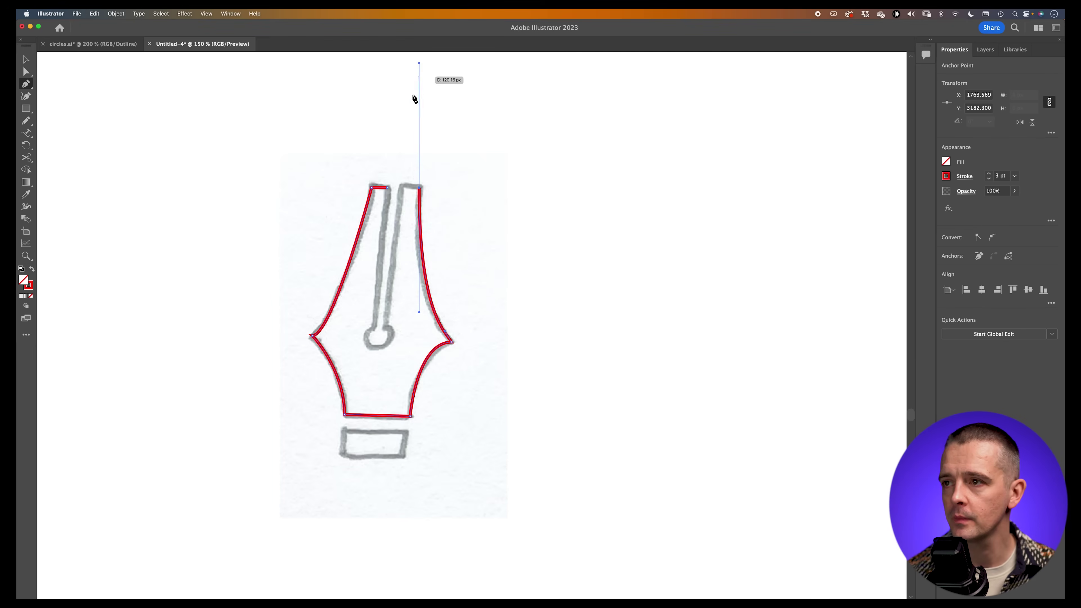
{"action": "left_click_drag", "start_coordinate": [419, 63], "coordinate": [407, 188]}
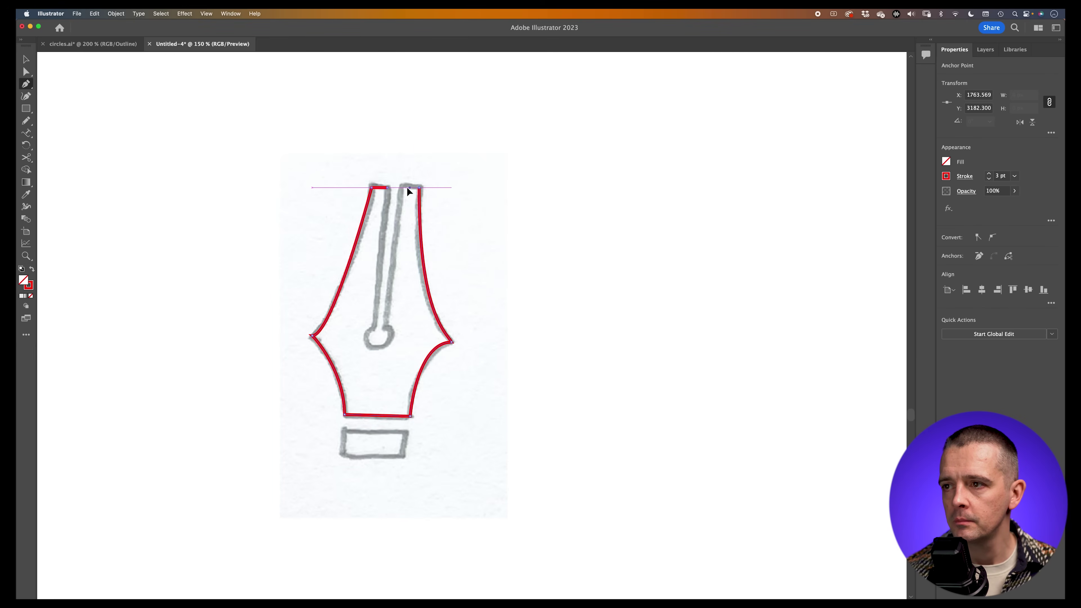
{"action": "left_click", "coordinate": [402, 187]}
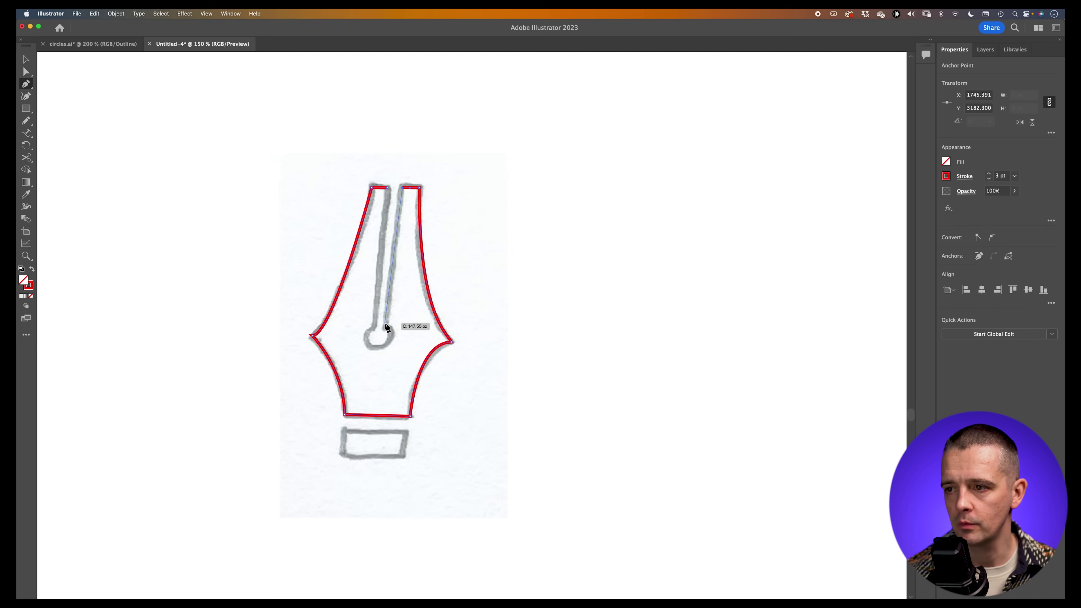
Trace the slit's right edge, the hole and the slit's left edge, closing the nib outline at the left prong's inner corner
{"action": "mouse_move", "coordinate": [385, 322]}
{"action": "left_mouse_down"}
{"action": "mouse_move", "coordinate": [386, 344]}
{"action": "mouse_move", "coordinate": [367, 338]}
{"action": "mouse_move", "coordinate": [367, 322]}
{"action": "left_mouse_up"}
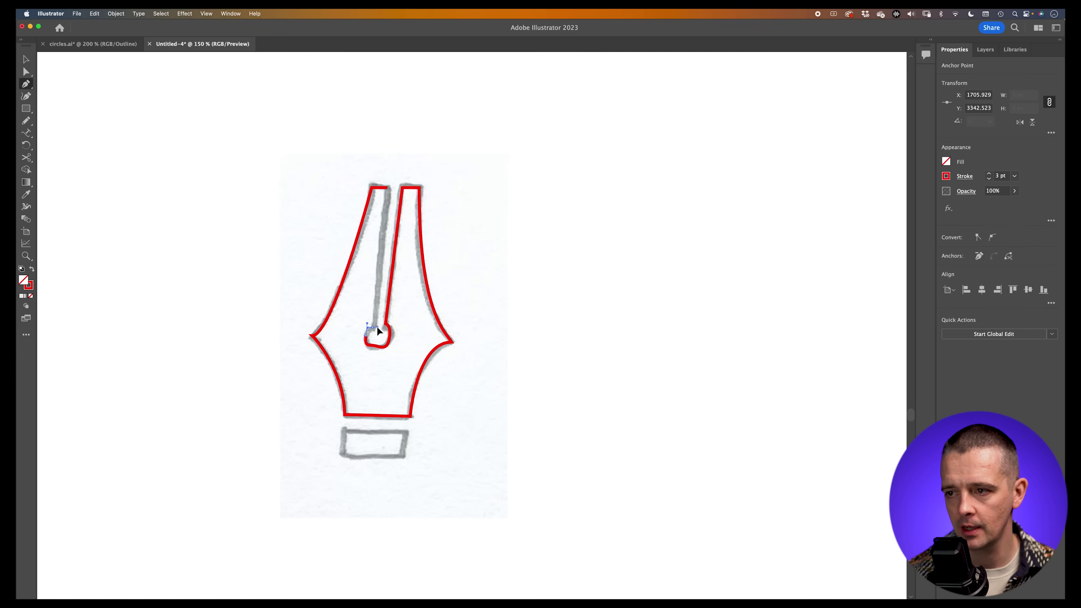
{"action": "left_click", "coordinate": [373, 327]}
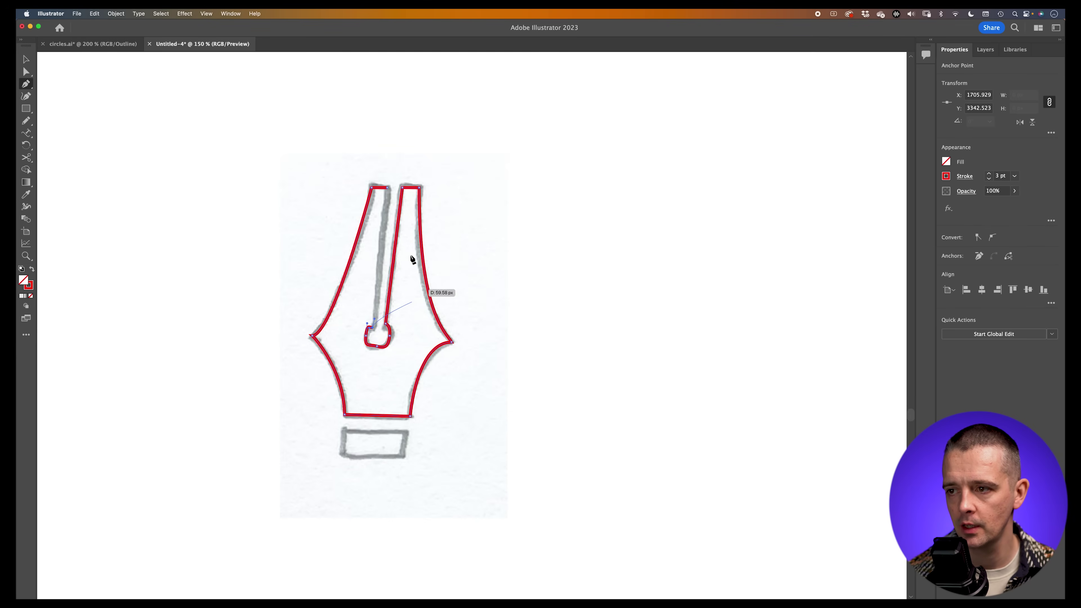
{"action": "left_click", "coordinate": [387, 187]}
{"action": "key", "text": "super+shift+a"}
Place a copy of the traced nib outline beside the sketch and swap its fill and stroke to make it solid red
{"action": "key", "text": "z"}
{"action": "mouse_move", "coordinate": [482, 275]}
{"action": "left_mouse_down"}
{"action": "mouse_move", "coordinate": [463, 293]}
{"action": "mouse_move", "coordinate": [728, 288]}
{"action": "left_mouse_up"}
{"action": "key", "text": "v"}
{"action": "scroll", "coordinate": [458, 309], "scroll_direction": "up", "scroll_amount": 4}
{"action": "left_click", "coordinate": [467, 288]}
{"action": "key", "text": "shift+x"}
{"action": "left_click", "coordinate": [781, 281]}
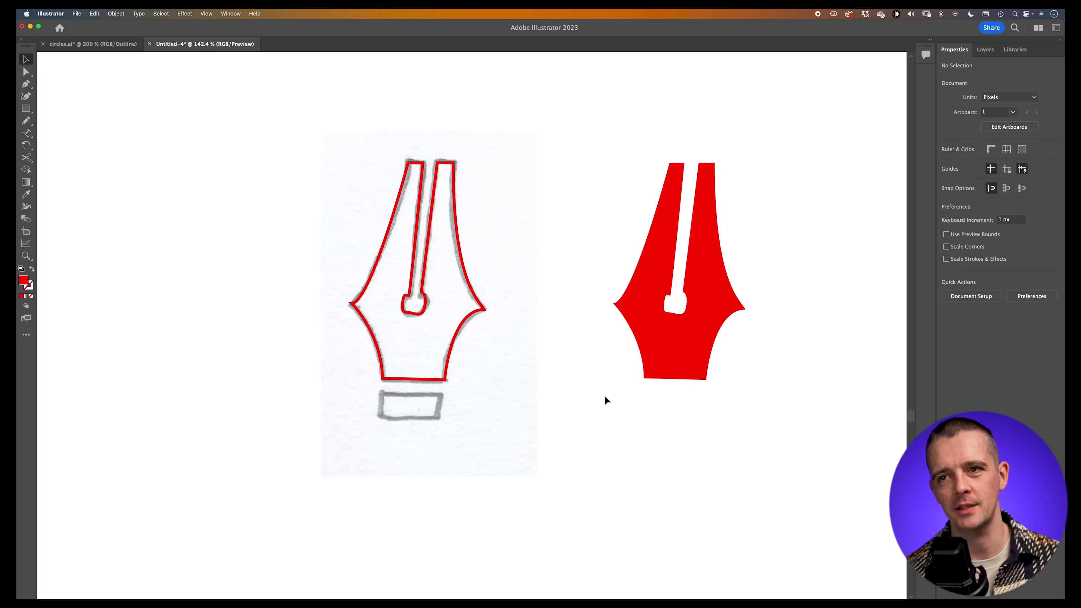
Delete the red outline lying over the sketch and switch to the Curvature tool
{"action": "left_click_drag", "start_coordinate": [549, 268], "coordinate": [489, 243]}
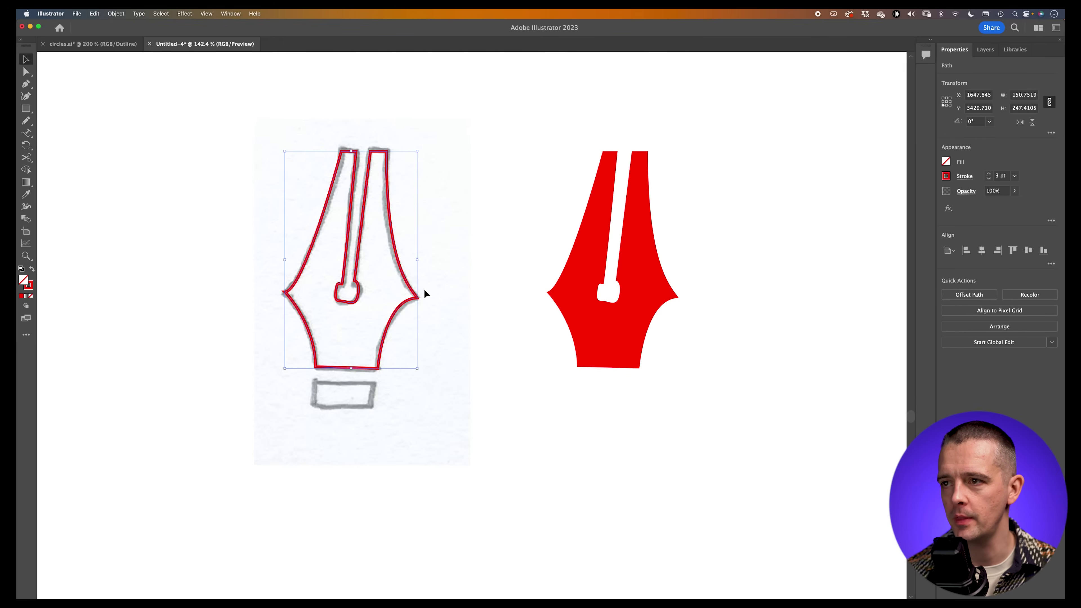
{"action": "key", "text": "Delete"}
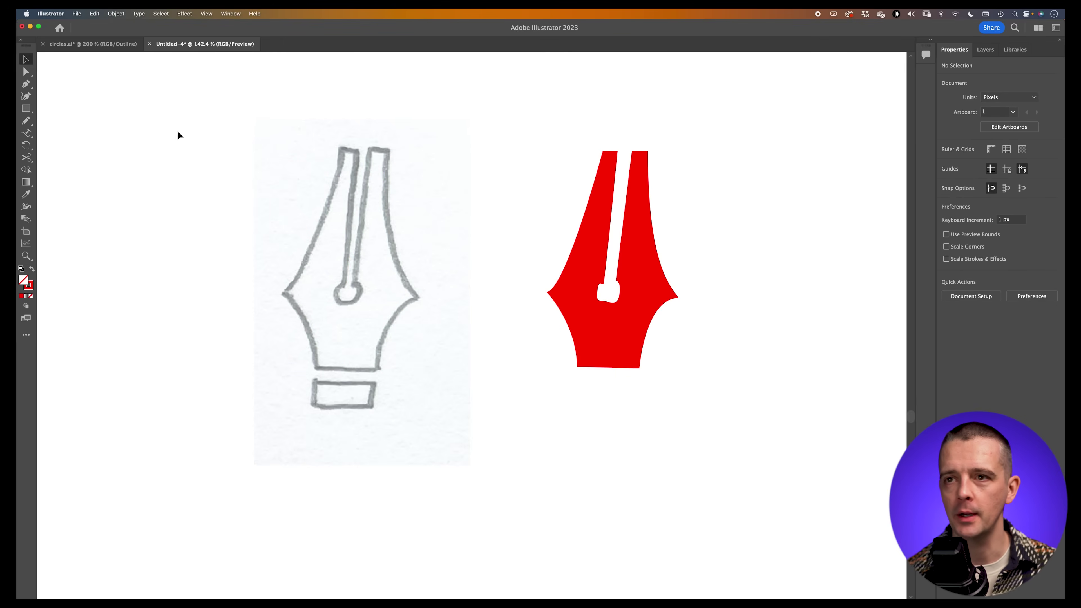
{"action": "left_click", "coordinate": [27, 97]}
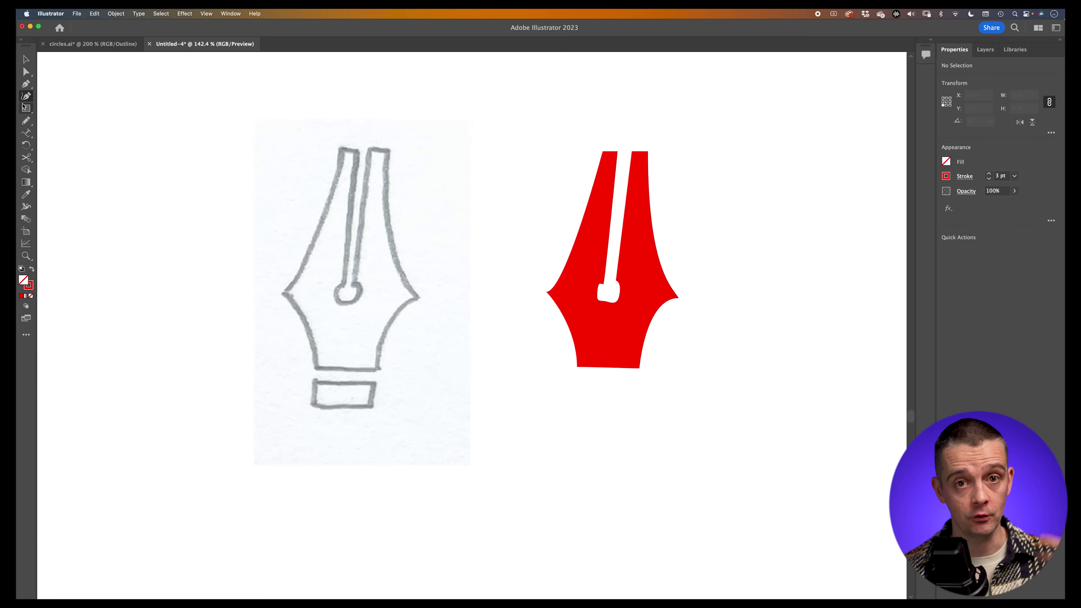
{"action": "left_click", "coordinate": [26, 96]}
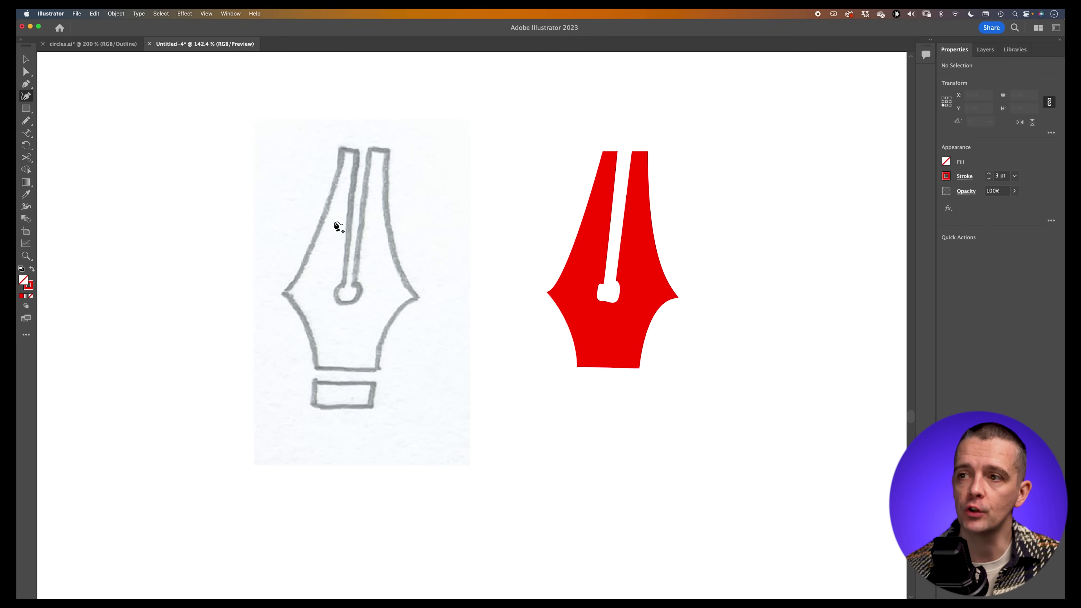
{"action": "left_click", "coordinate": [340, 147]}
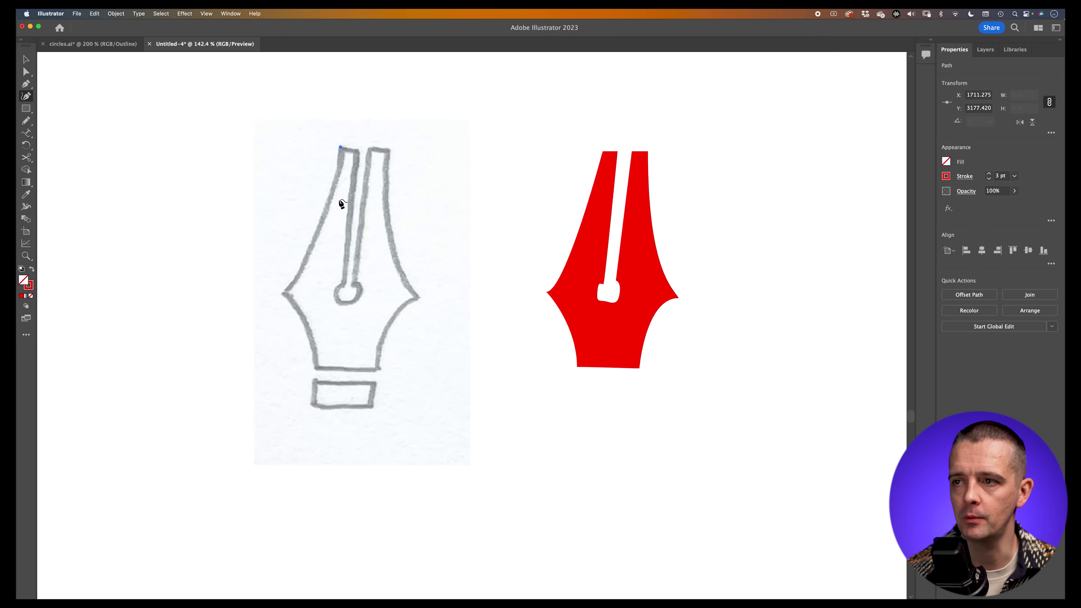
{"action": "left_click", "coordinate": [286, 292]}
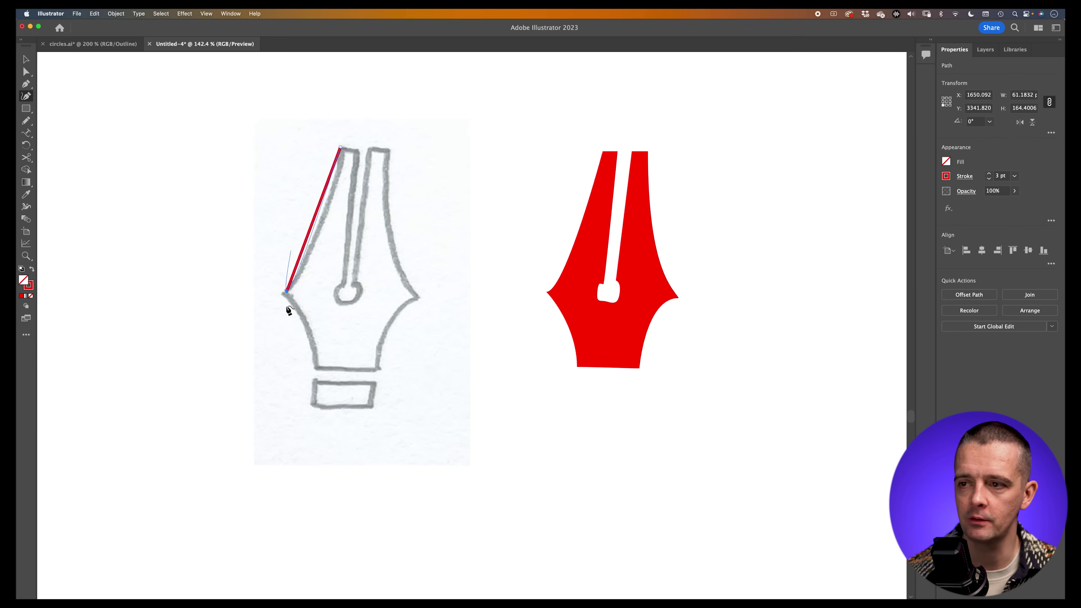
{"action": "key", "text": "super+z"}
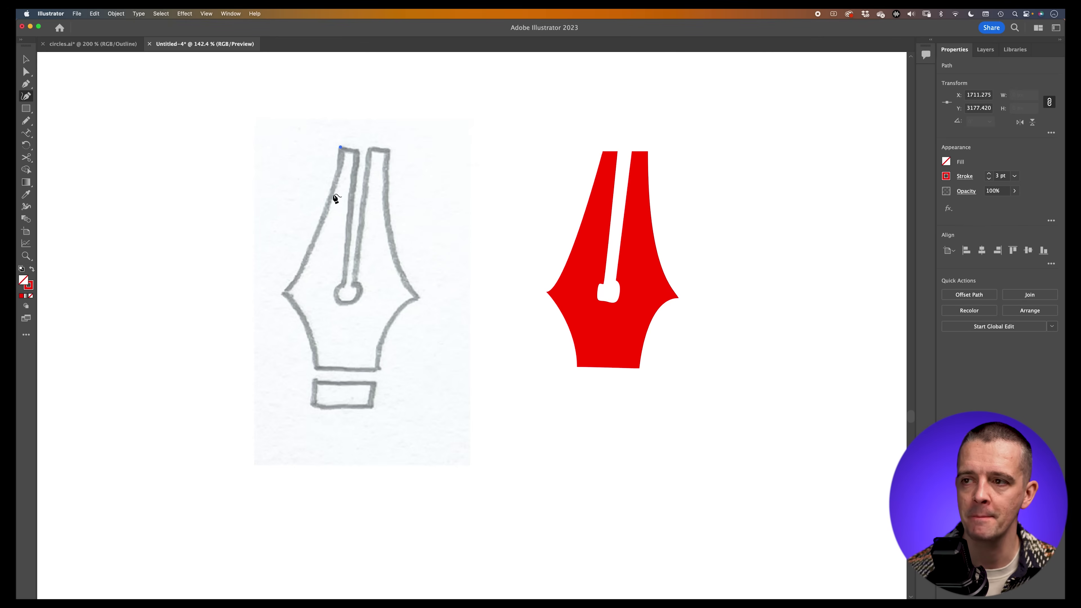
{"action": "left_click", "coordinate": [322, 222]}
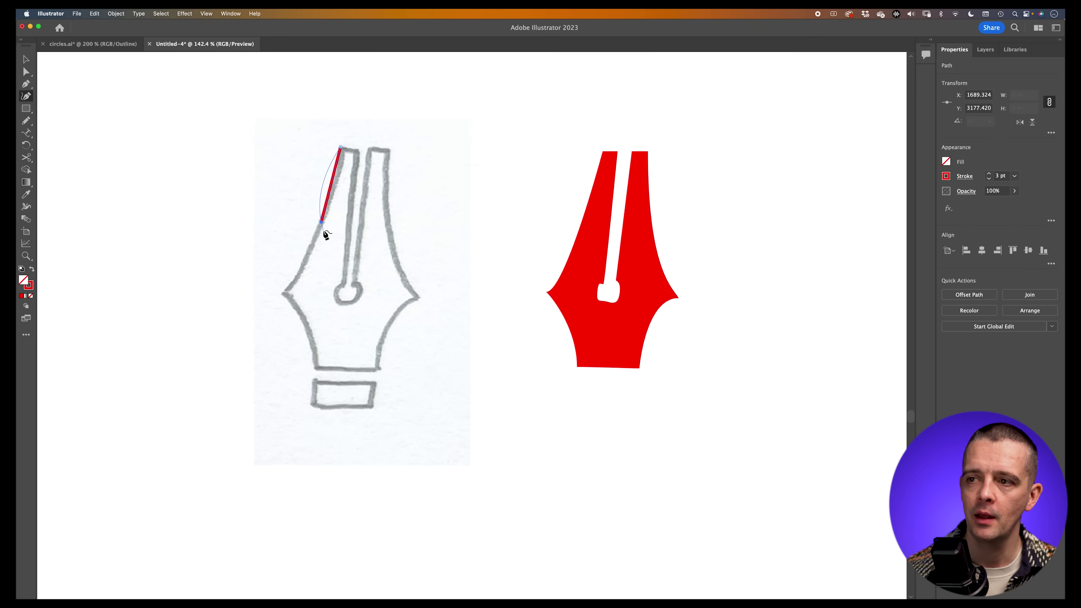
{"action": "left_click", "coordinate": [284, 293]}
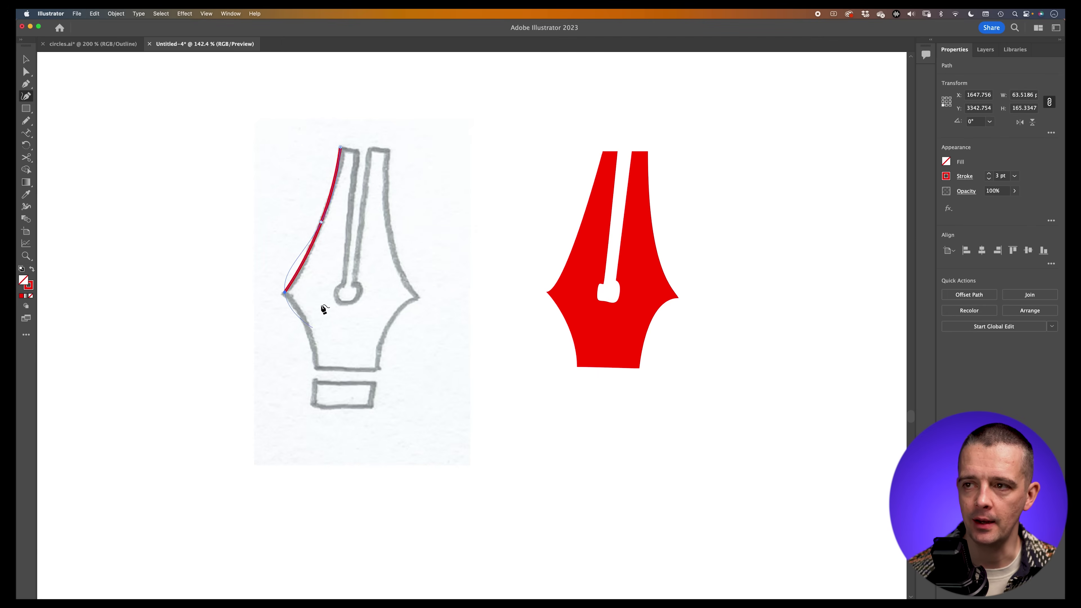
{"action": "left_click", "coordinate": [306, 324]}
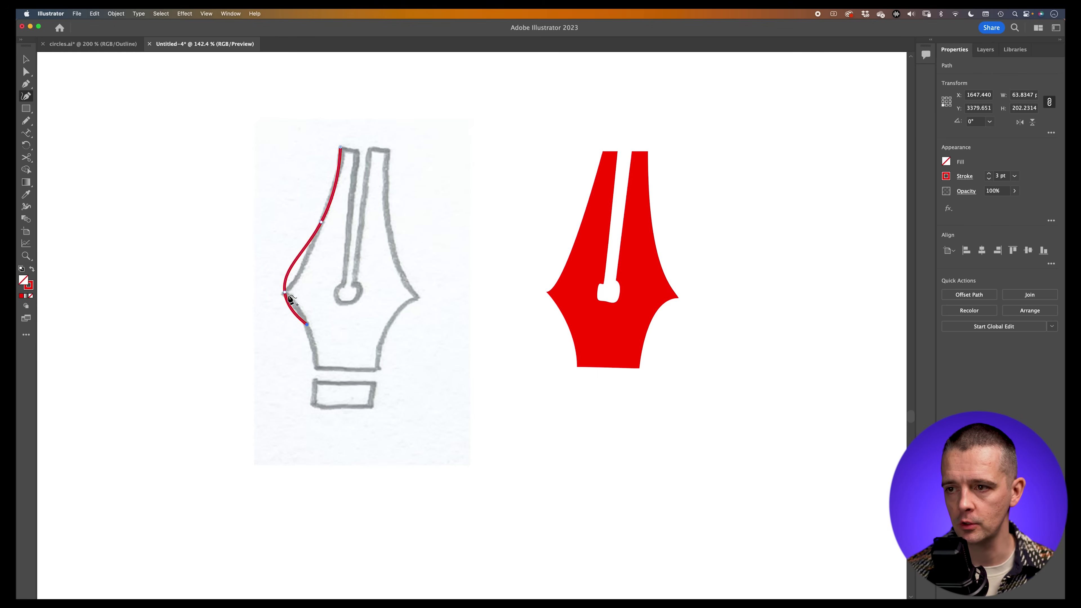
{"action": "key", "text": "super+z"}
{"action": "key", "text": "BackSpace"}
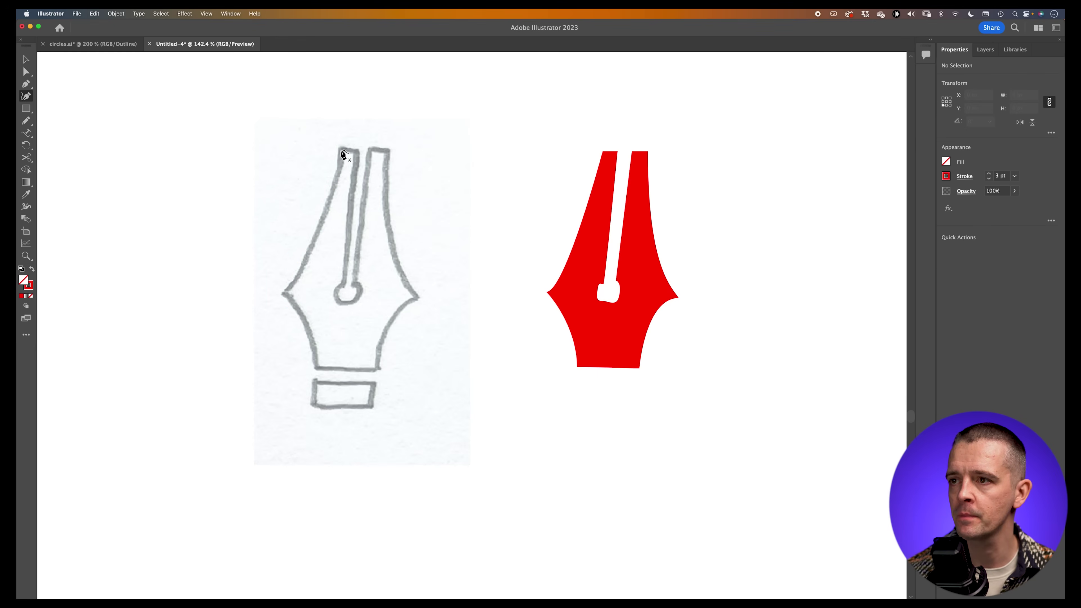
Trace the nib's left side with the Curvature tool through a sharp left tip, and continue along the base to its right corner
{"action": "left_click", "coordinate": [341, 148]}
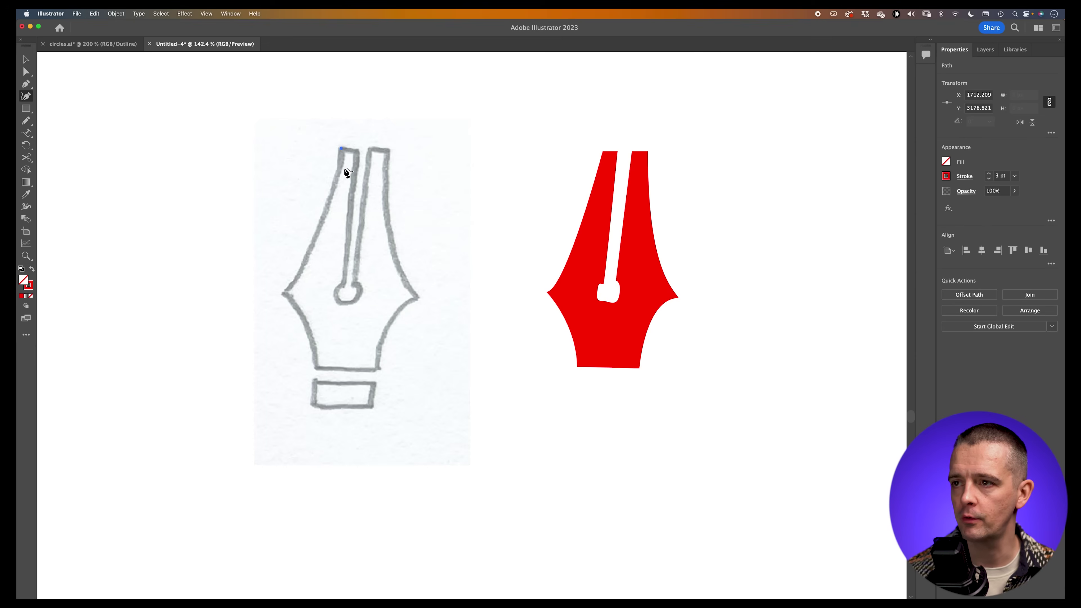
{"action": "left_click", "coordinate": [320, 224]}
{"action": "left_click", "coordinate": [285, 293]}
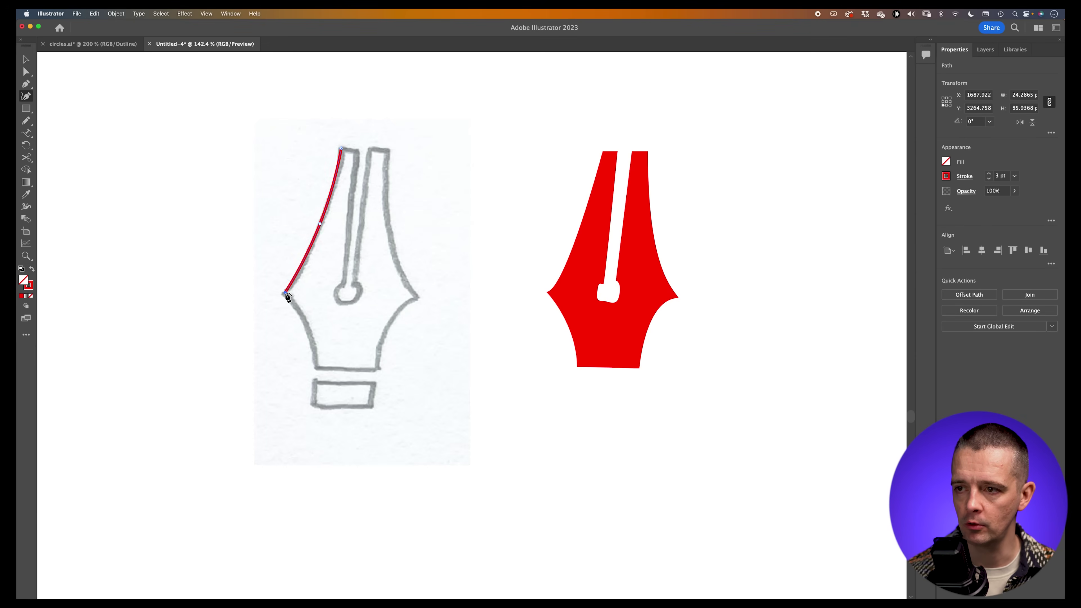
{"action": "left_click", "coordinate": [308, 323]}
{"action": "left_click", "coordinate": [316, 368]}
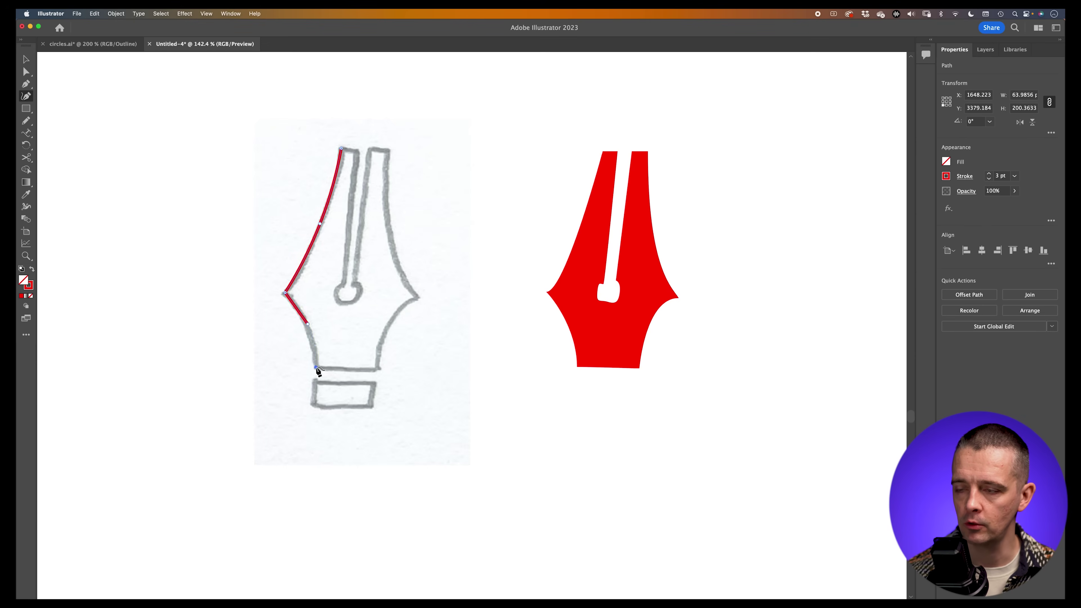
{"action": "left_click", "coordinate": [377, 369]}
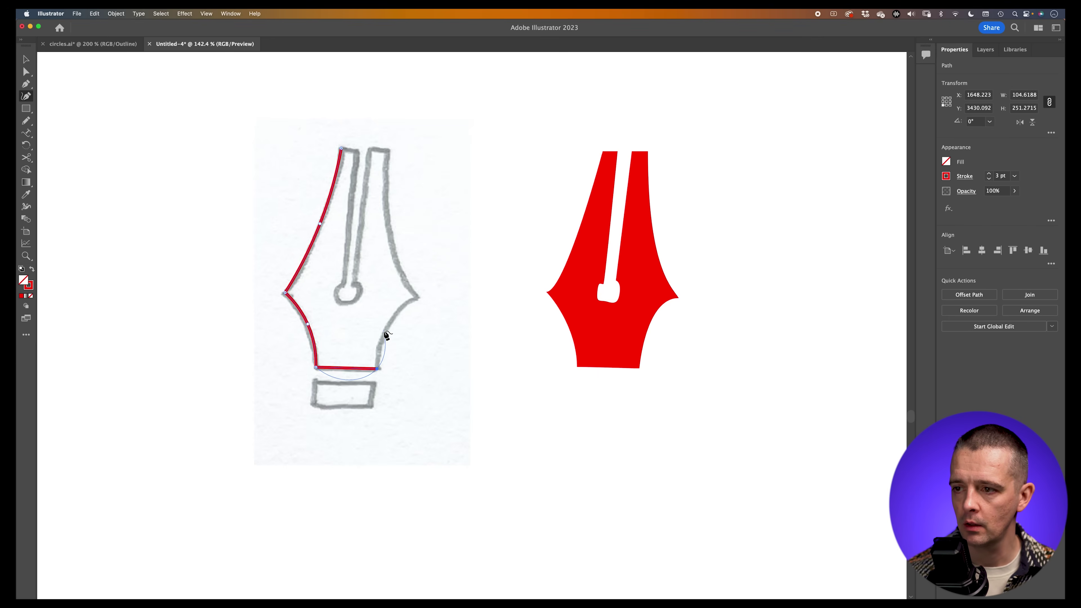
Trace the nib's right side through the right tip up to the right prong, and add the prong's straight top edge
{"action": "left_click_drag", "start_coordinate": [386, 329], "coordinate": [408, 265]}
{"action": "left_click_drag", "start_coordinate": [389, 228], "coordinate": [393, 200]}
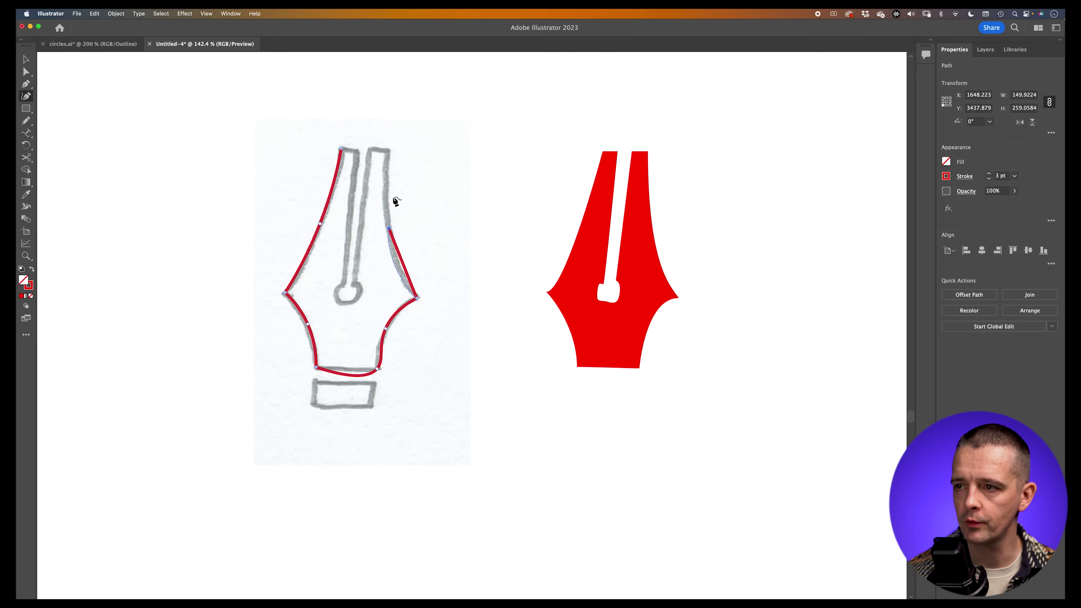
{"action": "left_click", "coordinate": [388, 150]}
{"action": "left_click", "coordinate": [370, 148]}
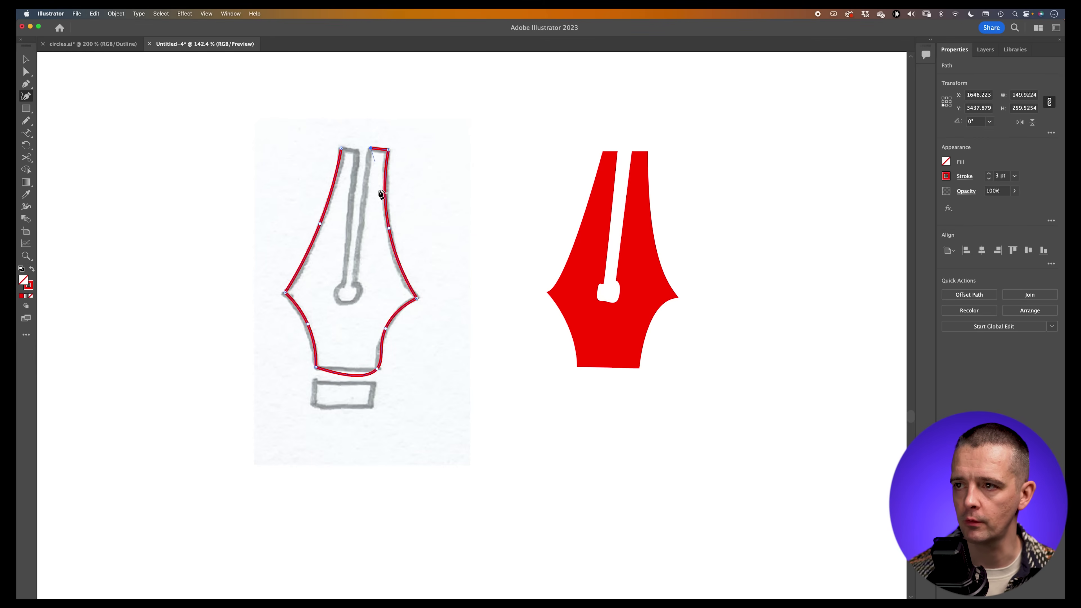
Trace the slit and its round hole, and close the path with a sharp point at the left prong's outer corner
{"action": "left_click", "coordinate": [353, 280]}
{"action": "left_click_drag", "start_coordinate": [362, 292], "coordinate": [361, 298]}
{"action": "left_click", "coordinate": [346, 300]}
{"action": "left_click", "coordinate": [335, 292]}
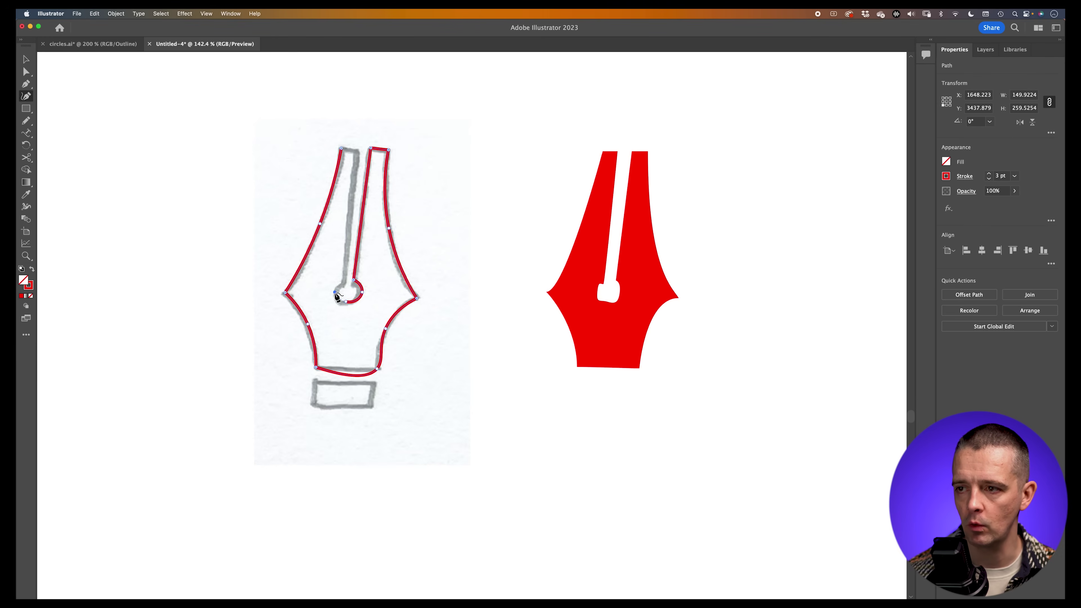
{"action": "left_click", "coordinate": [345, 279]}
{"action": "left_click", "coordinate": [356, 152]}
{"action": "left_click_drag", "start_coordinate": [341, 148], "coordinate": [352, 149]}
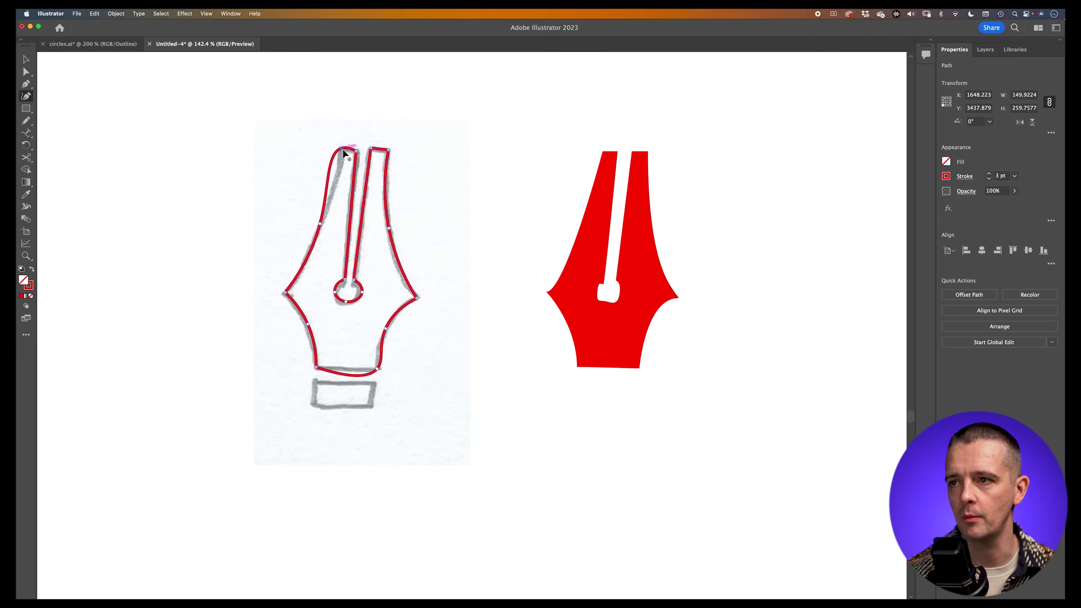
{"action": "left_click", "coordinate": [341, 149]}
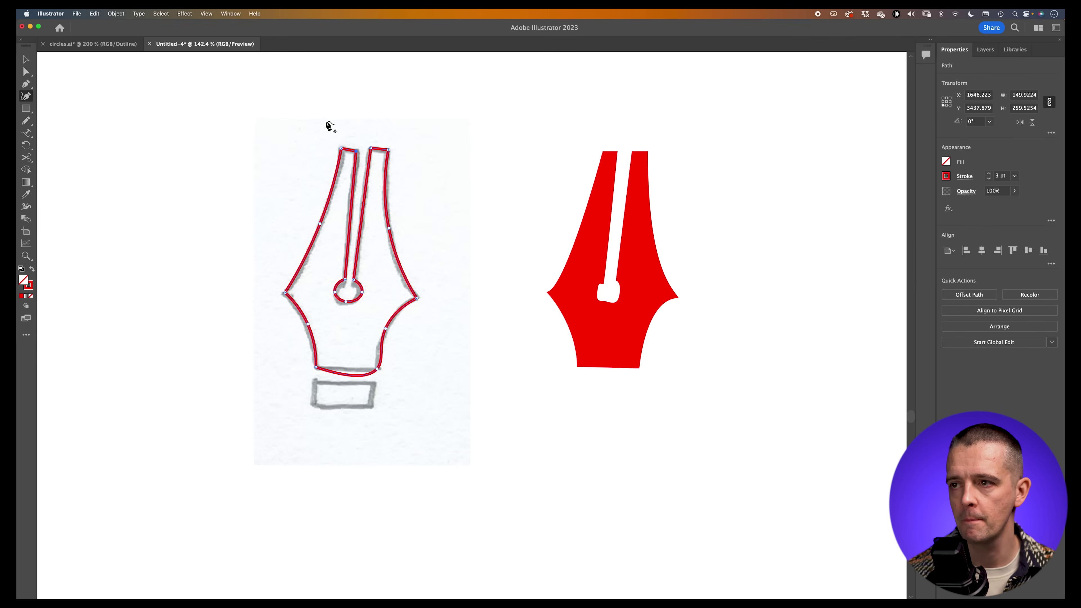
Straighten the nib's bottom edge by making both base points sharp corners
{"action": "left_click", "coordinate": [376, 367]}
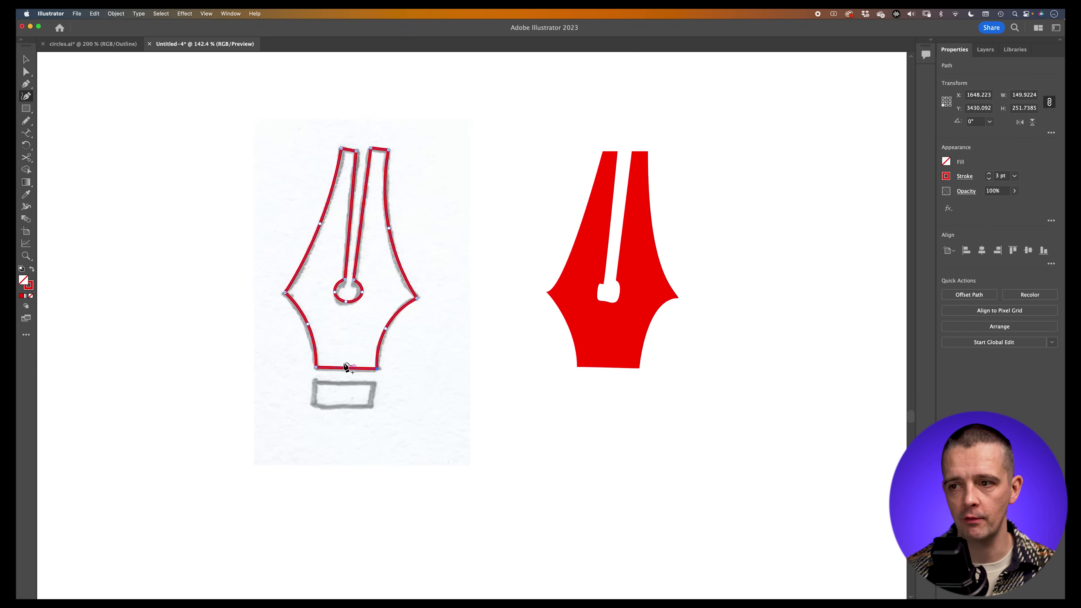
{"action": "left_click_drag", "start_coordinate": [316, 367], "coordinate": [317, 379]}
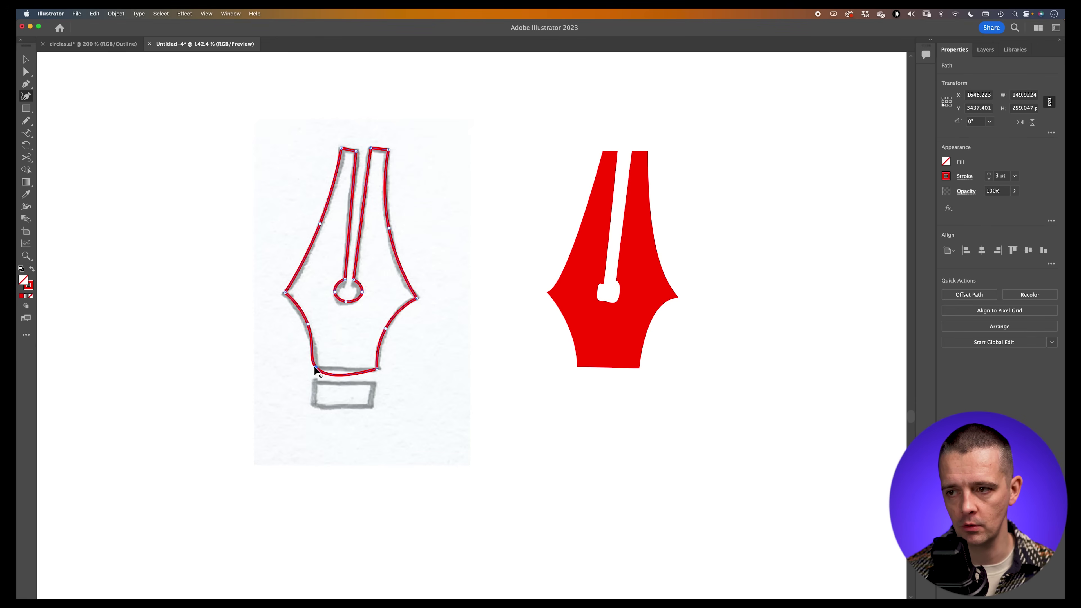
{"action": "left_click", "coordinate": [316, 369]}
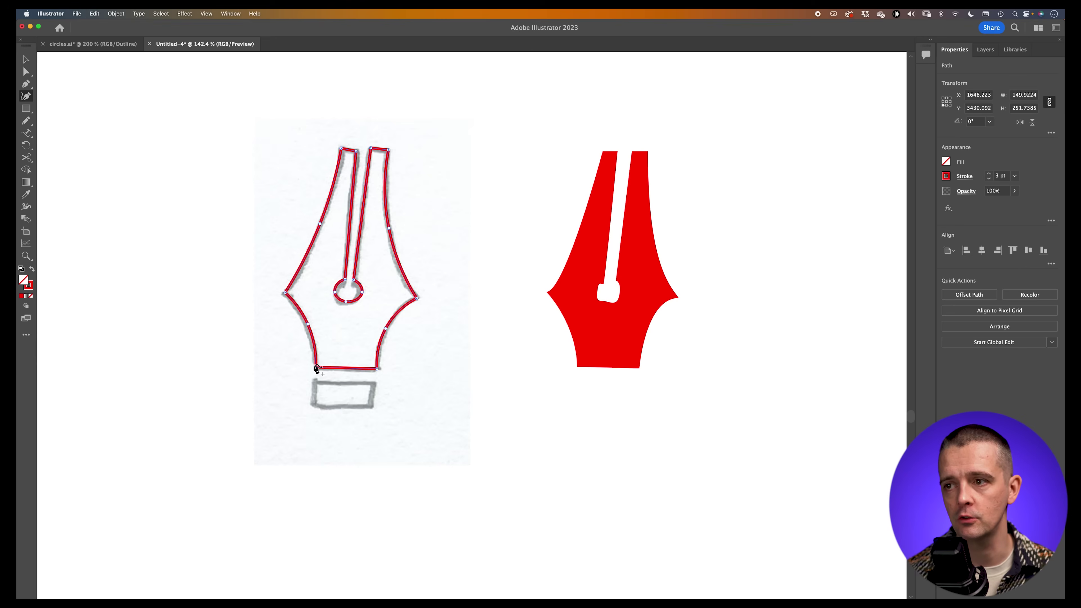
Place a solid red copy of the new outline beside the first filled nib, and delete the outline over the sketch
{"action": "left_click", "coordinate": [26, 60]}
{"action": "left_click_drag", "start_coordinate": [354, 271], "coordinate": [800, 310]}
{"action": "key", "text": "shift+x"}
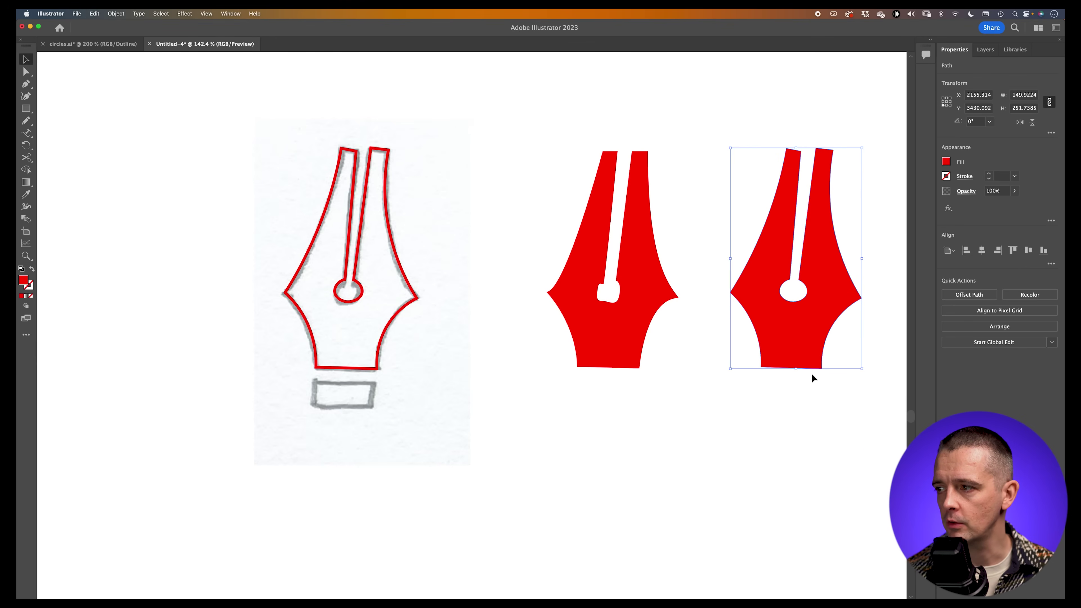
{"action": "left_click", "coordinate": [741, 433]}
{"action": "scroll", "coordinate": [623, 429], "scroll_direction": "right", "scroll_amount": 5}
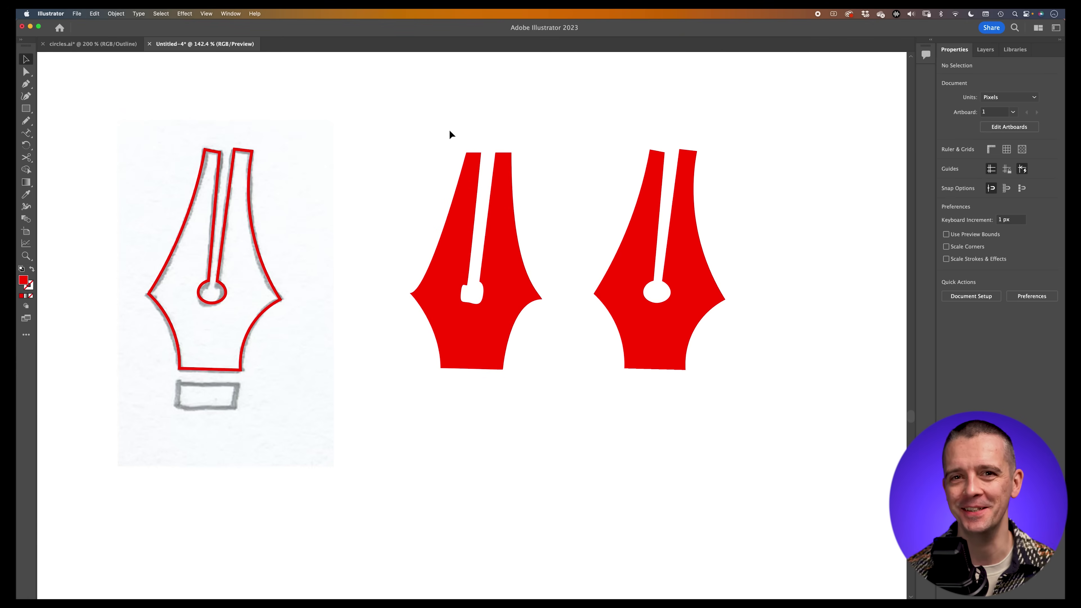
{"action": "left_click_drag", "start_coordinate": [375, 395], "coordinate": [405, 390]}
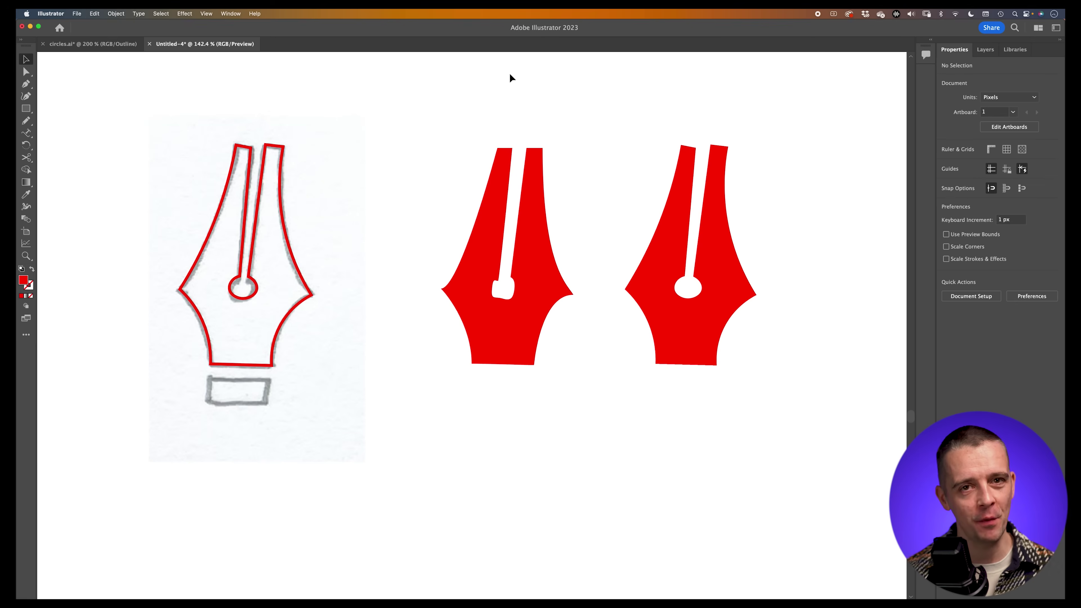
{"action": "left_click", "coordinate": [256, 262]}
{"action": "key", "text": "Delete"}
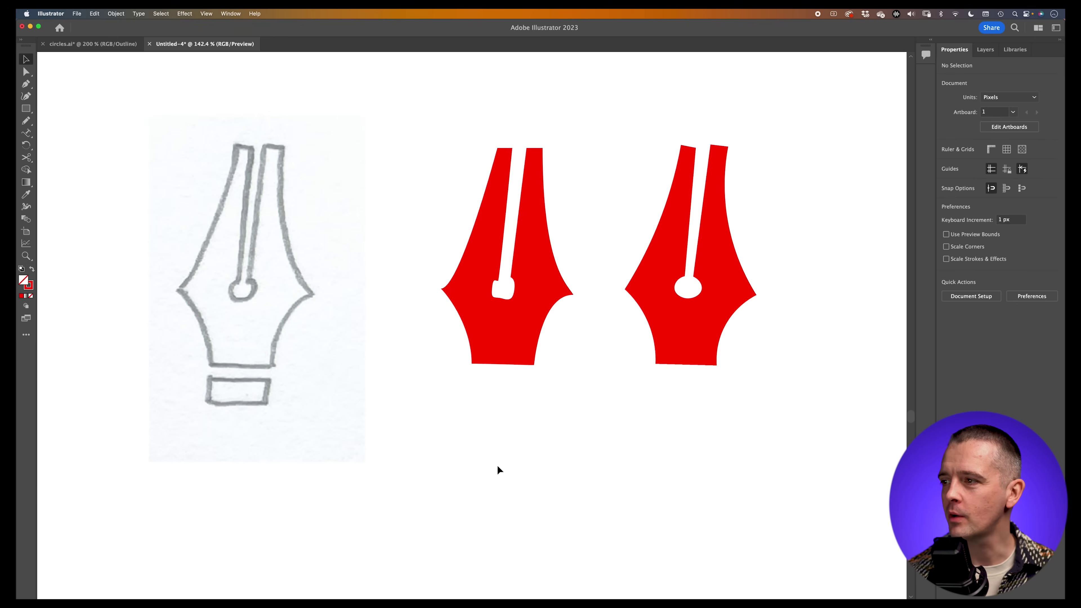
Show the rulers and the document grid over the sketch and the filled nibs
{"action": "scroll", "coordinate": [762, 409], "scroll_direction": "right", "scroll_amount": 5}
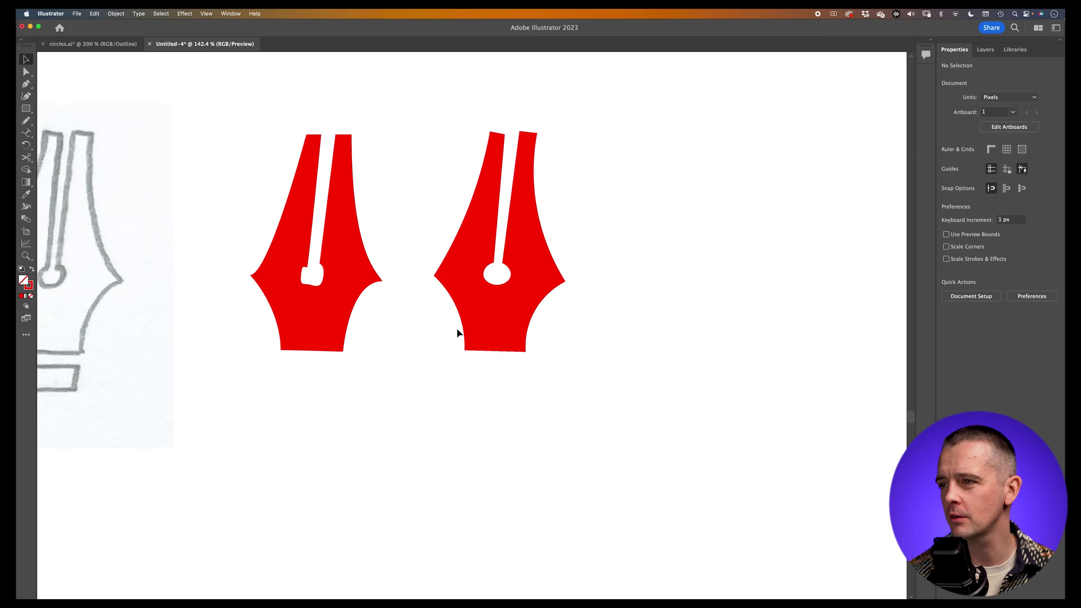
{"action": "scroll", "coordinate": [333, 377], "scroll_direction": "left", "scroll_amount": 3}
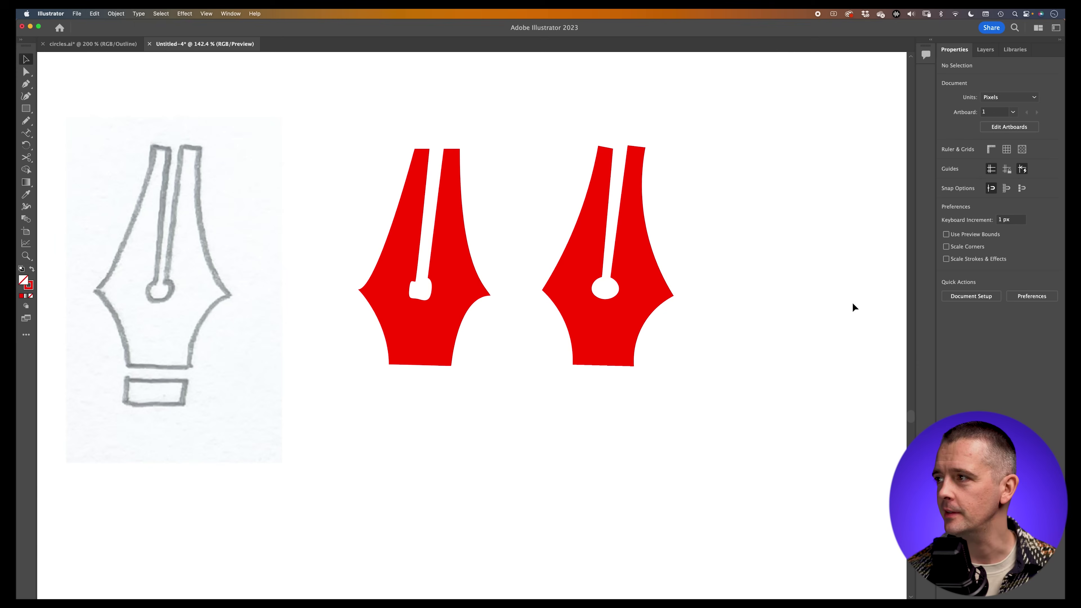
{"action": "left_click", "coordinate": [990, 150]}
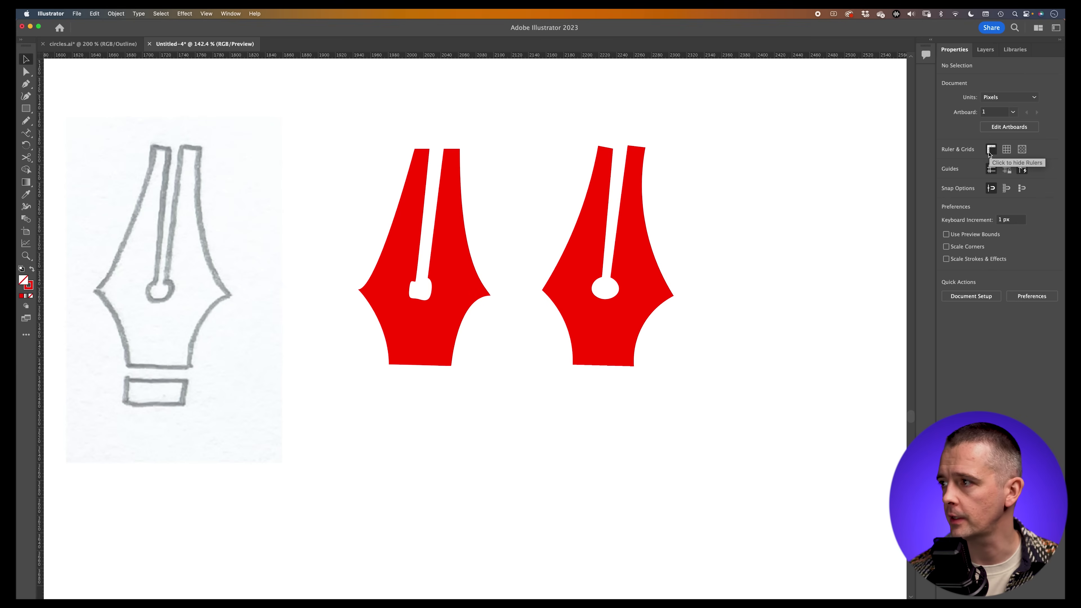
{"action": "left_click", "coordinate": [1006, 150]}
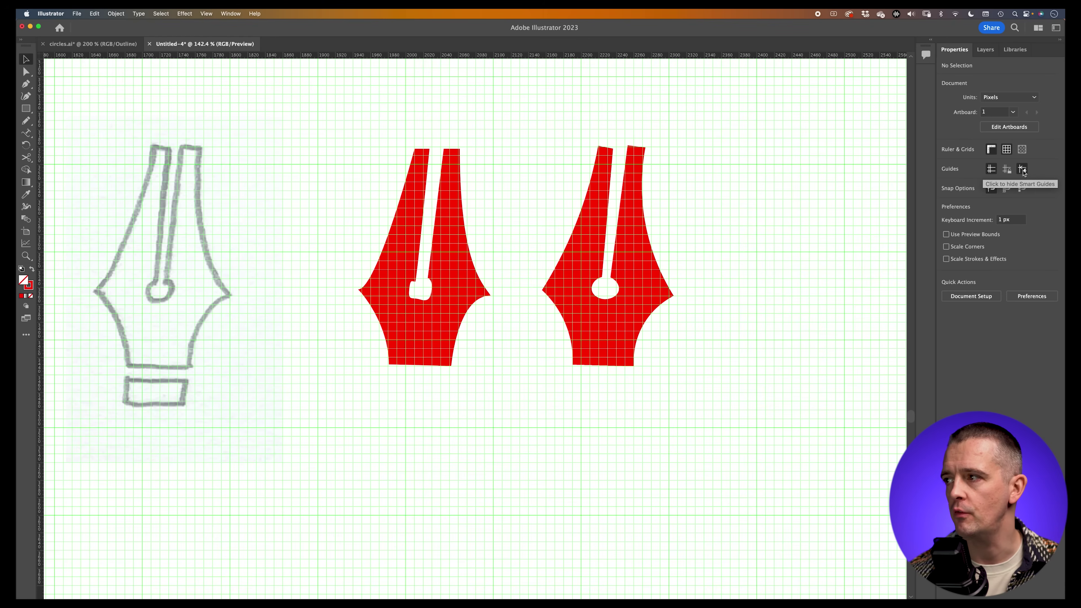
Review the Guides & Grid preferences, including gridline spacing, subdivisions and the Grids In Back option
{"action": "left_click", "coordinate": [207, 14]}
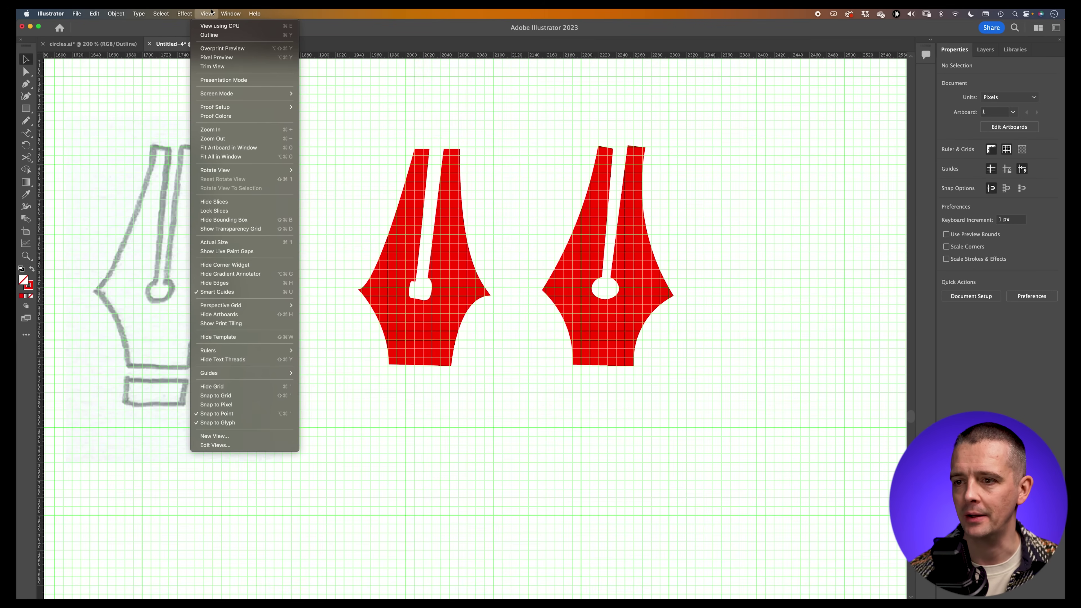
{"action": "mouse_move", "coordinate": [247, 377]}
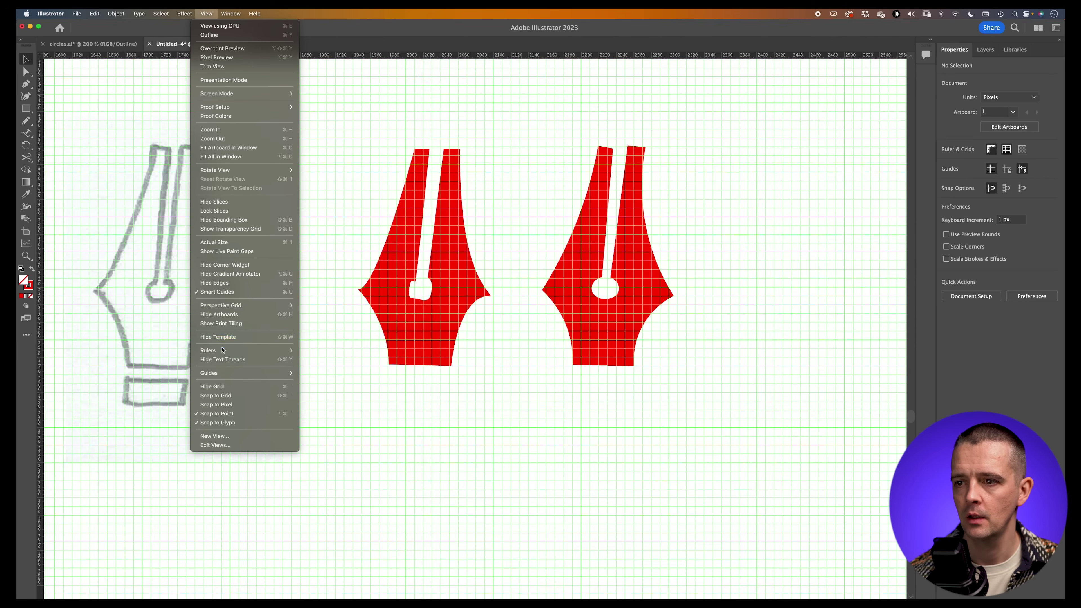
{"action": "left_click", "coordinate": [207, 13]}
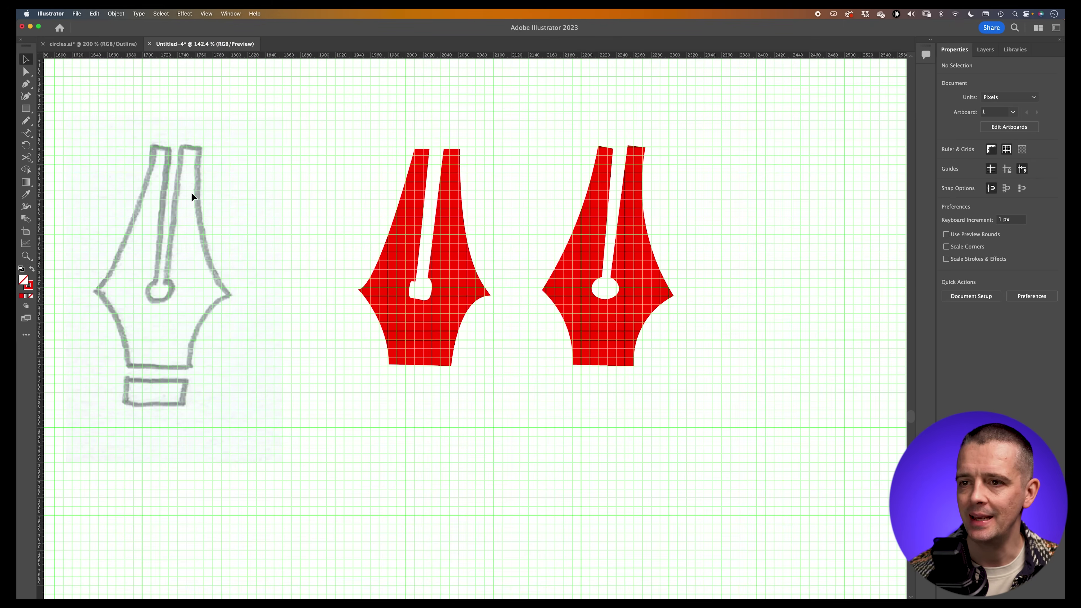
{"action": "left_click", "coordinate": [57, 12]}
{"action": "mouse_move", "coordinate": [68, 39]}
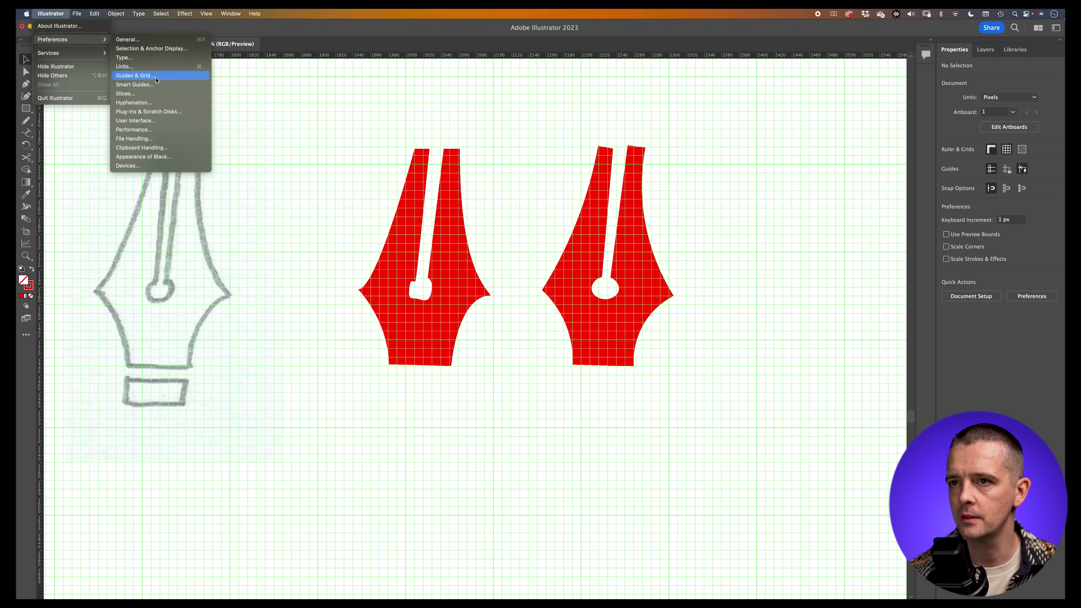
{"action": "left_click", "coordinate": [134, 75]}
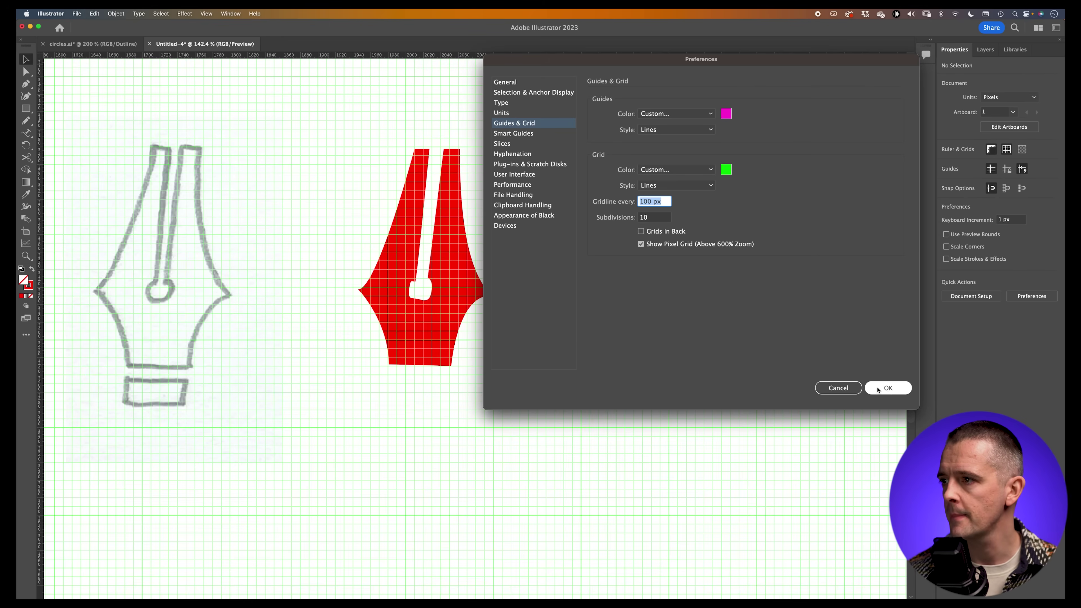
{"action": "left_click", "coordinate": [659, 232]}
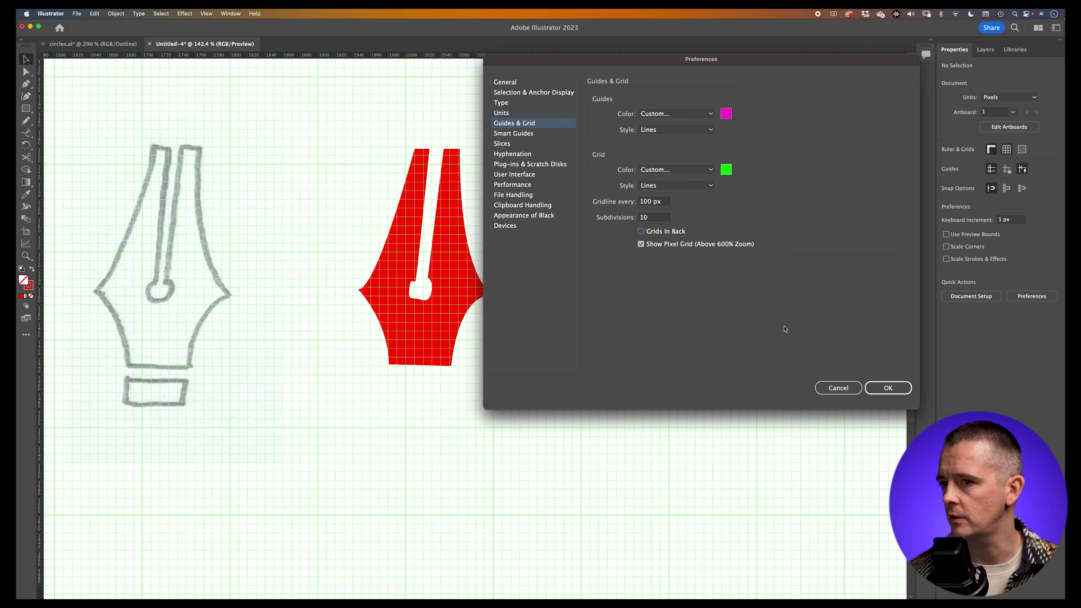
{"action": "left_click", "coordinate": [894, 392]}
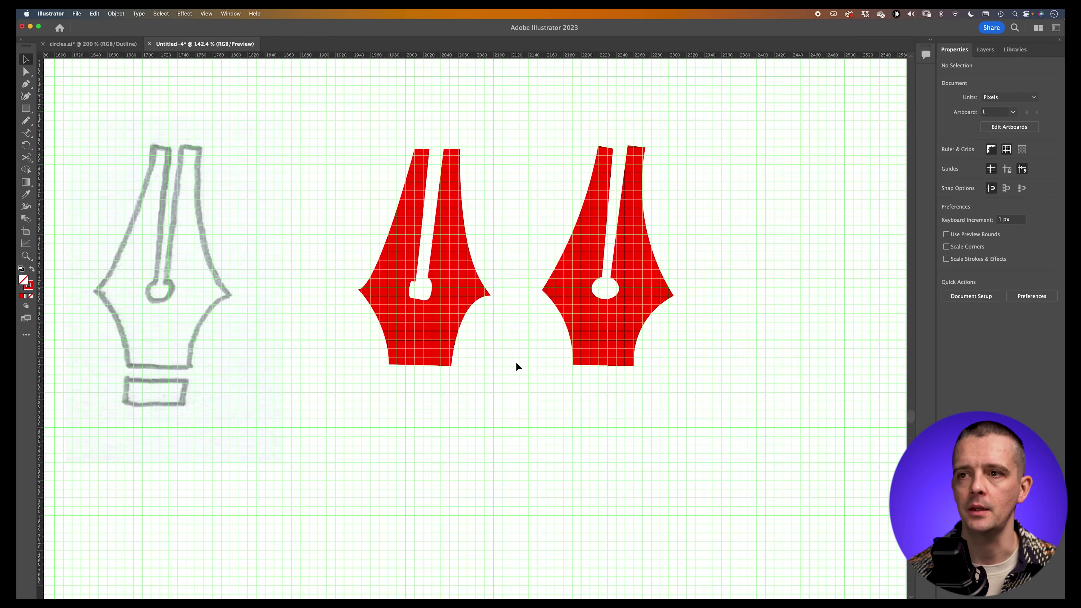
Unlock the template layer that holds the pen nib sketch
{"action": "scroll", "coordinate": [315, 328], "scroll_direction": "left", "scroll_amount": 2}
{"action": "scroll", "coordinate": [315, 328], "scroll_direction": "up", "scroll_amount": 1}
{"action": "scroll", "coordinate": [341, 322], "scroll_direction": "left", "scroll_amount": 5}
{"action": "scroll", "coordinate": [342, 322], "scroll_direction": "up", "scroll_amount": 2}
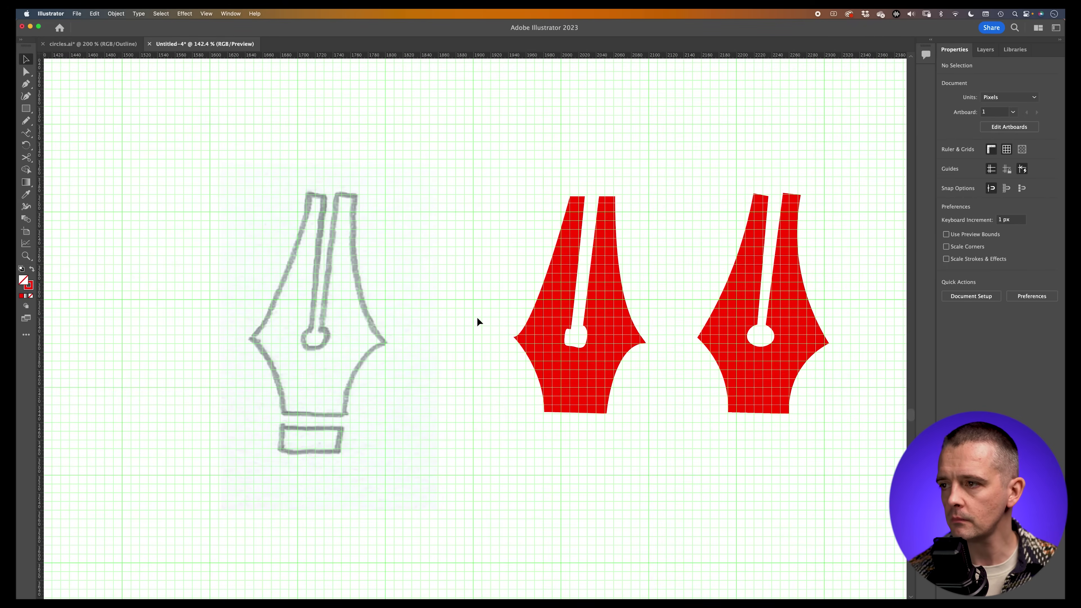
{"action": "key", "text": "z"}
{"action": "left_click_drag", "start_coordinate": [315, 306], "coordinate": [357, 303]}
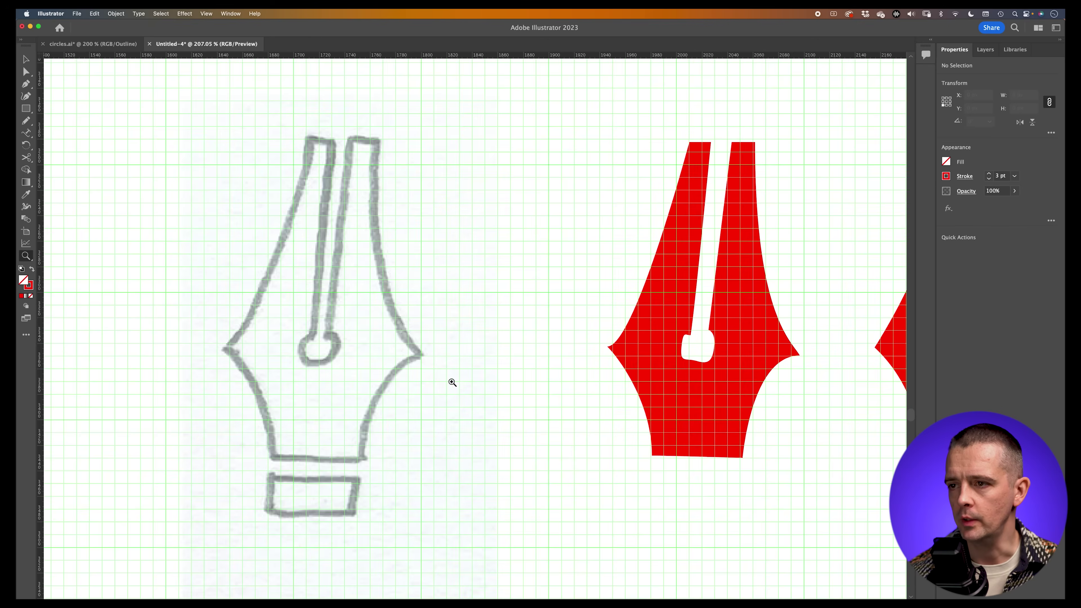
{"action": "left_click_drag", "start_coordinate": [426, 381], "coordinate": [480, 304]}
{"action": "scroll", "coordinate": [480, 304], "scroll_direction": "down", "scroll_amount": 2}
{"action": "scroll", "coordinate": [451, 314], "scroll_direction": "up", "scroll_amount": 1}
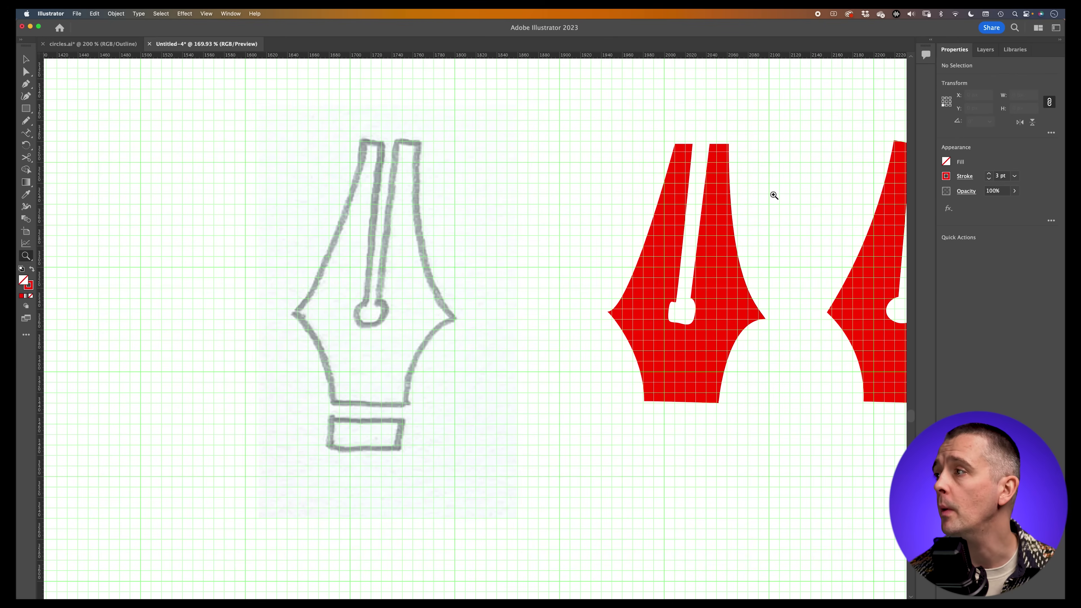
{"action": "left_click", "coordinate": [985, 50]}
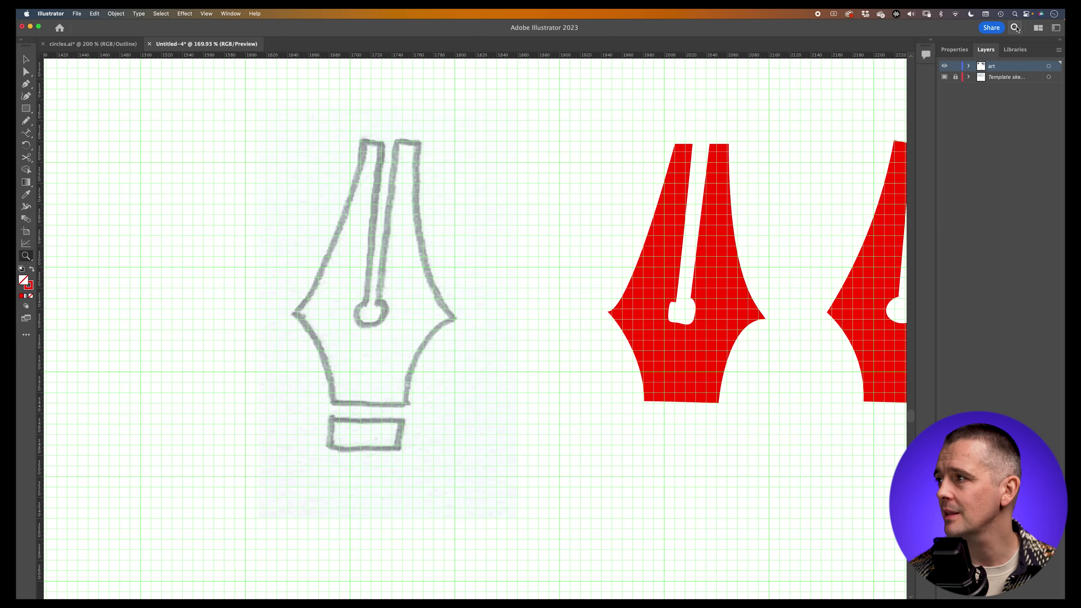
{"action": "left_click", "coordinate": [955, 78]}
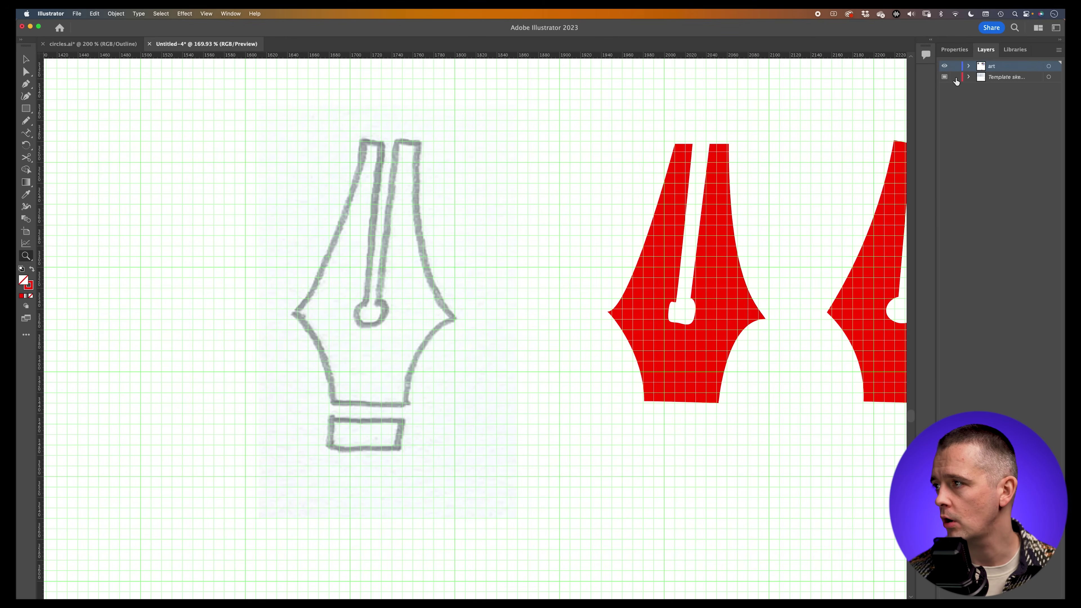
Rotate the sketch slightly counter-clockwise about its centre until the nib's slit stands vertical, and lock the template layer again
{"action": "key", "text": "v"}
{"action": "left_click", "coordinate": [389, 244]}
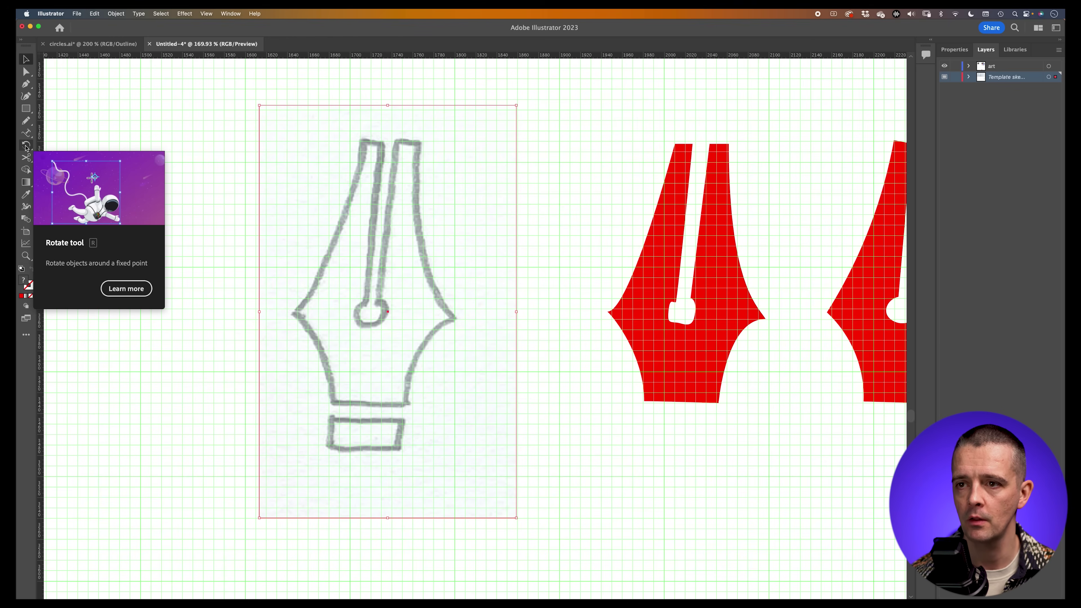
{"action": "key", "text": "r"}
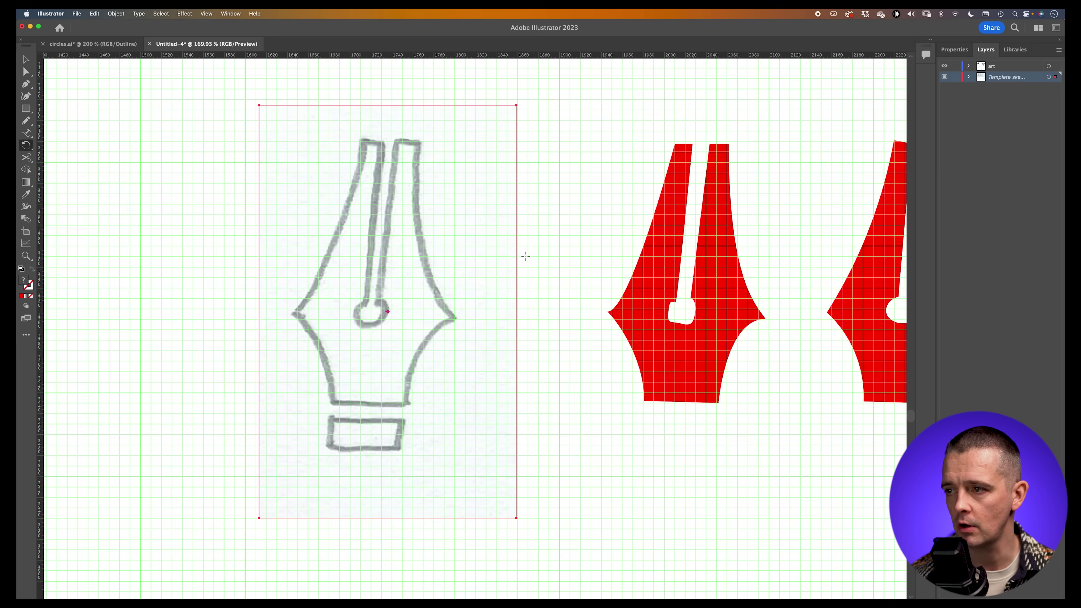
{"action": "left_click_drag", "start_coordinate": [530, 277], "coordinate": [531, 265]}
{"action": "left_click", "coordinate": [956, 77]}
{"action": "key", "text": "v"}
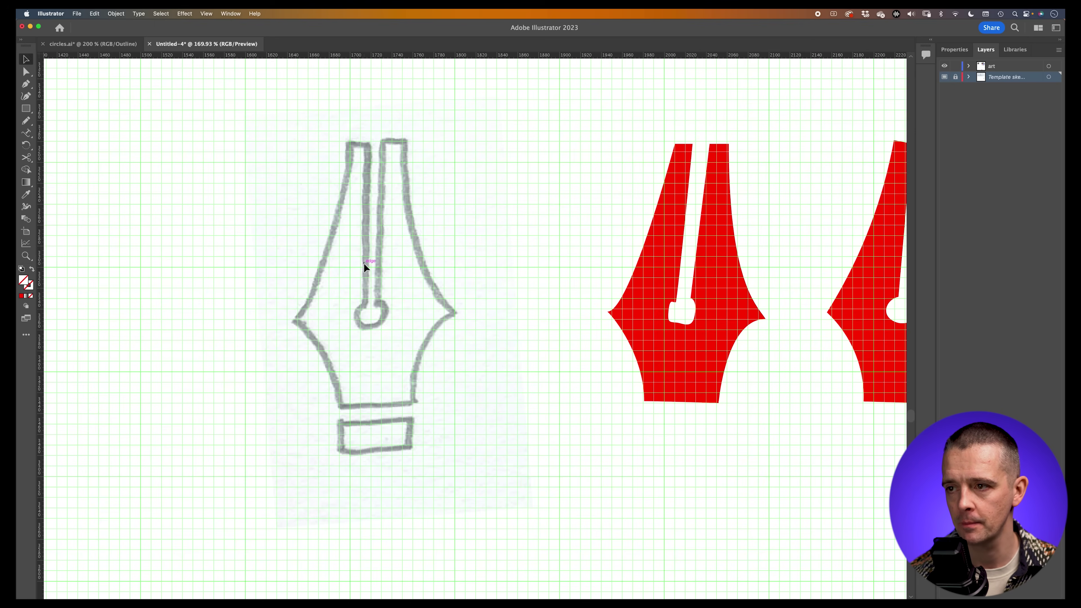
Make the art layer active and turn on Snap to Grid
{"action": "left_click", "coordinate": [1000, 68]}
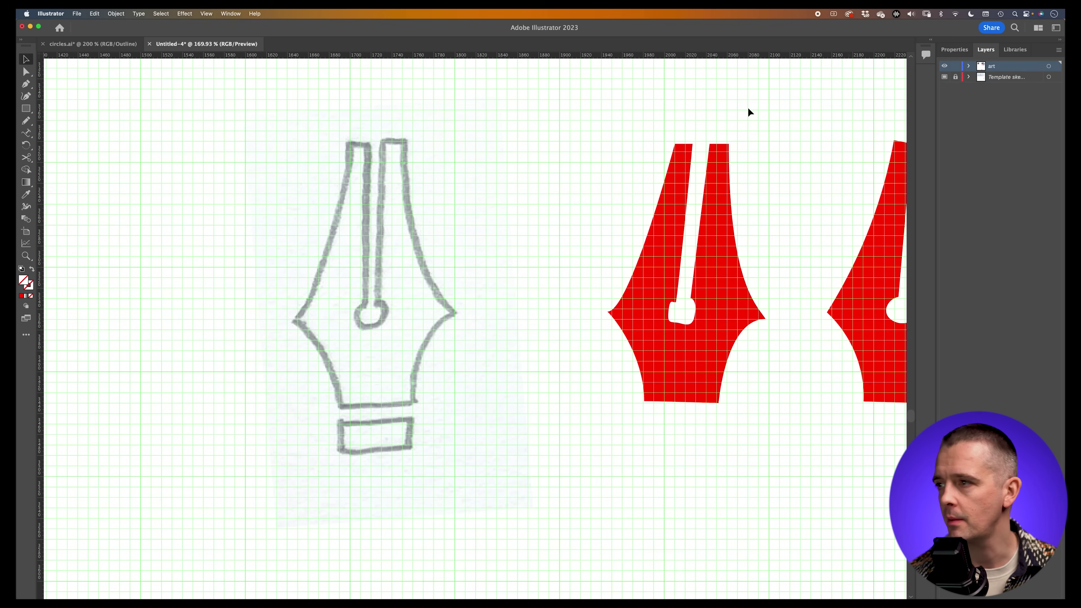
{"action": "left_click_drag", "start_coordinate": [126, 245], "coordinate": [358, 250]}
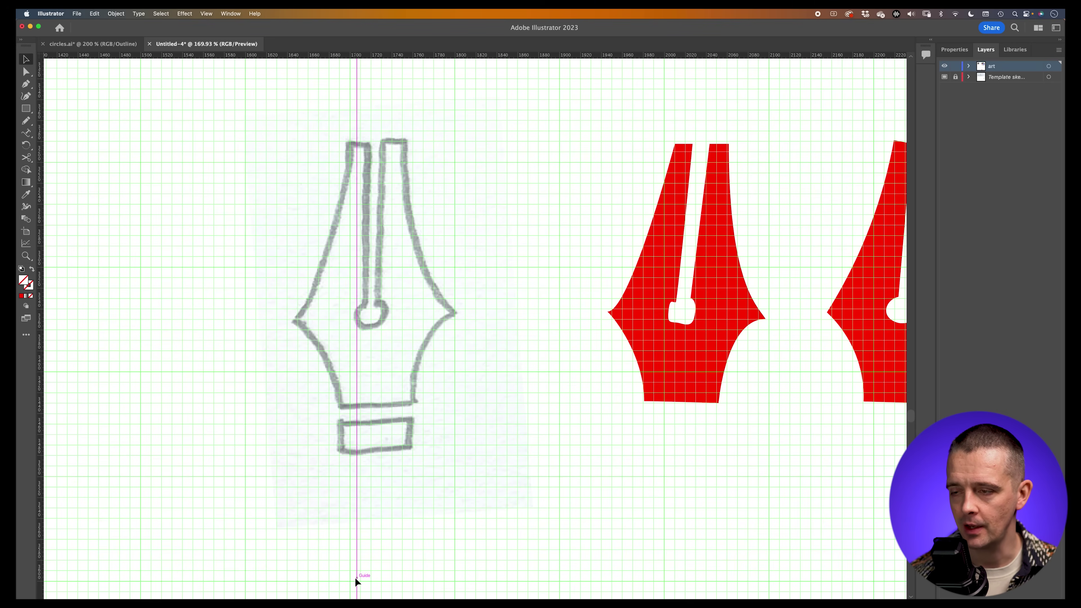
{"action": "key", "text": "super+z"}
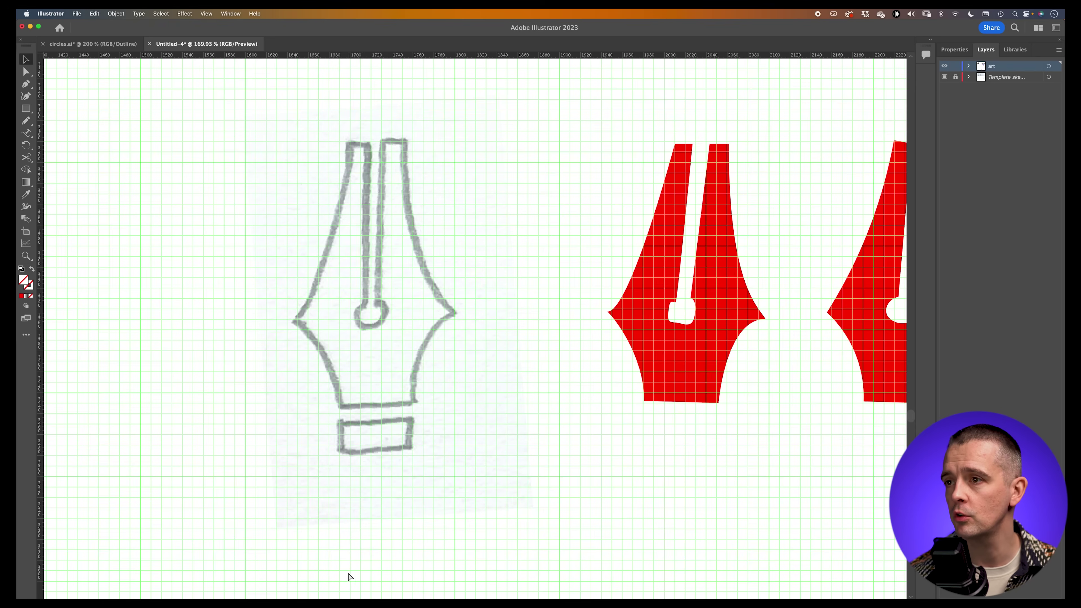
{"action": "left_click", "coordinate": [955, 50]}
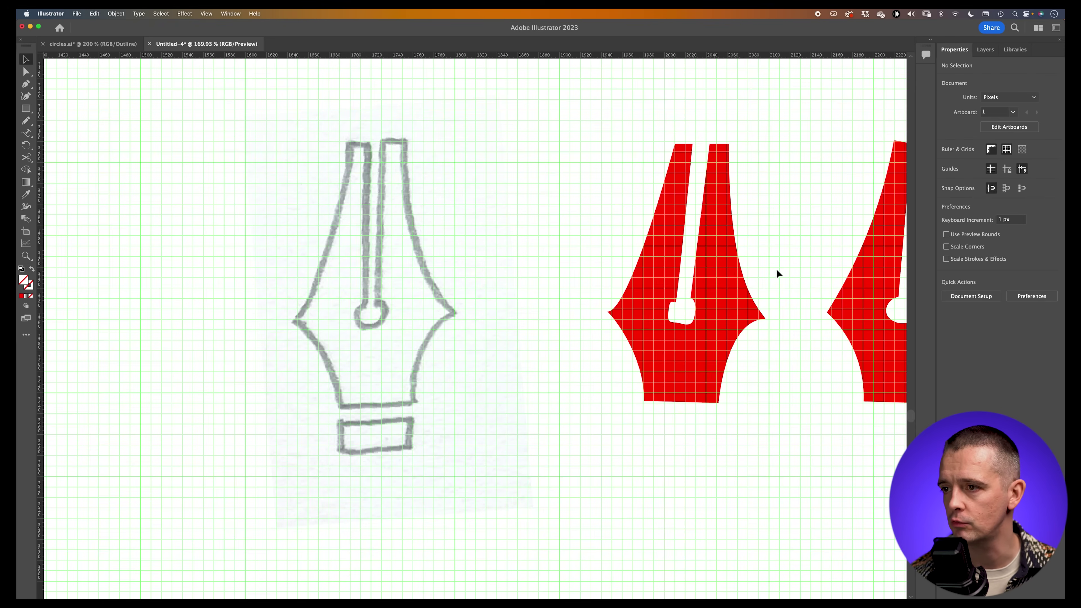
{"action": "left_click", "coordinate": [1007, 170]}
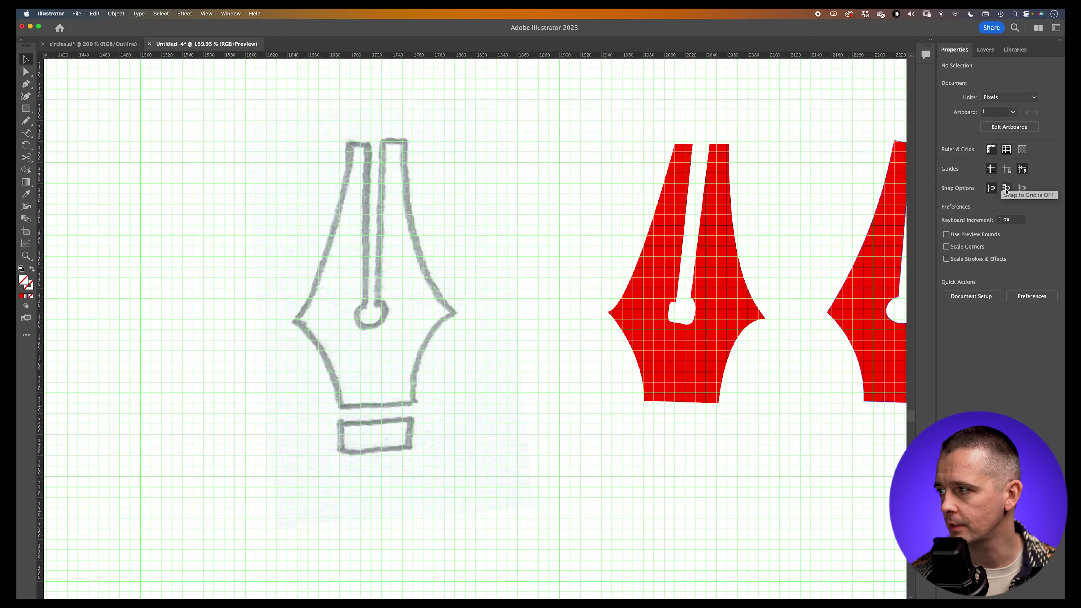
{"action": "left_click", "coordinate": [1007, 189]}
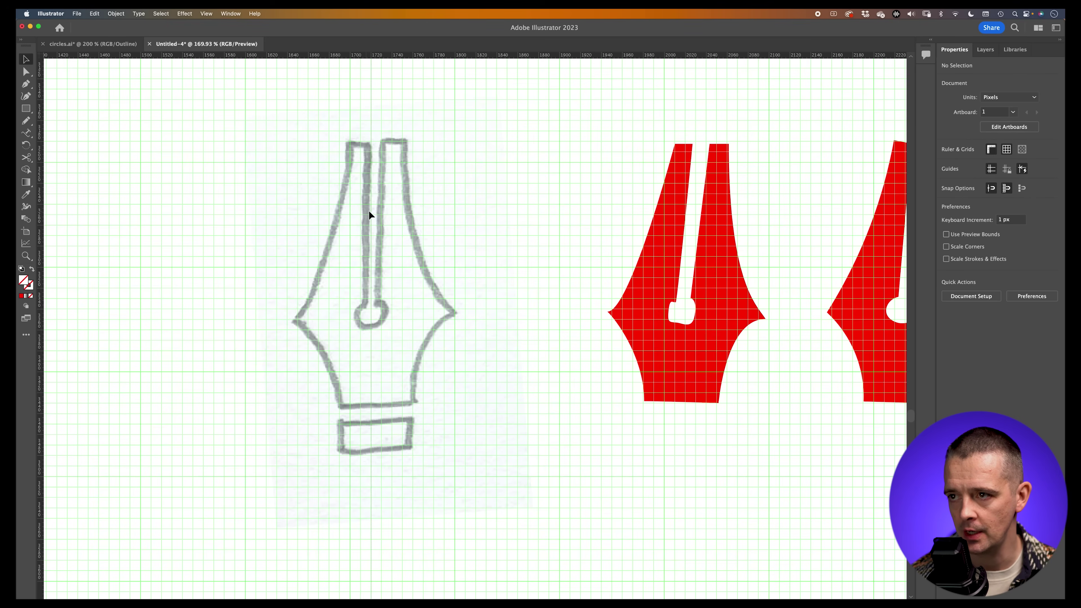
Place vertical guides at 1700, 1720, 1730 and 1750 px along the outer and inner edges of the two prongs
{"action": "key", "text": "z"}
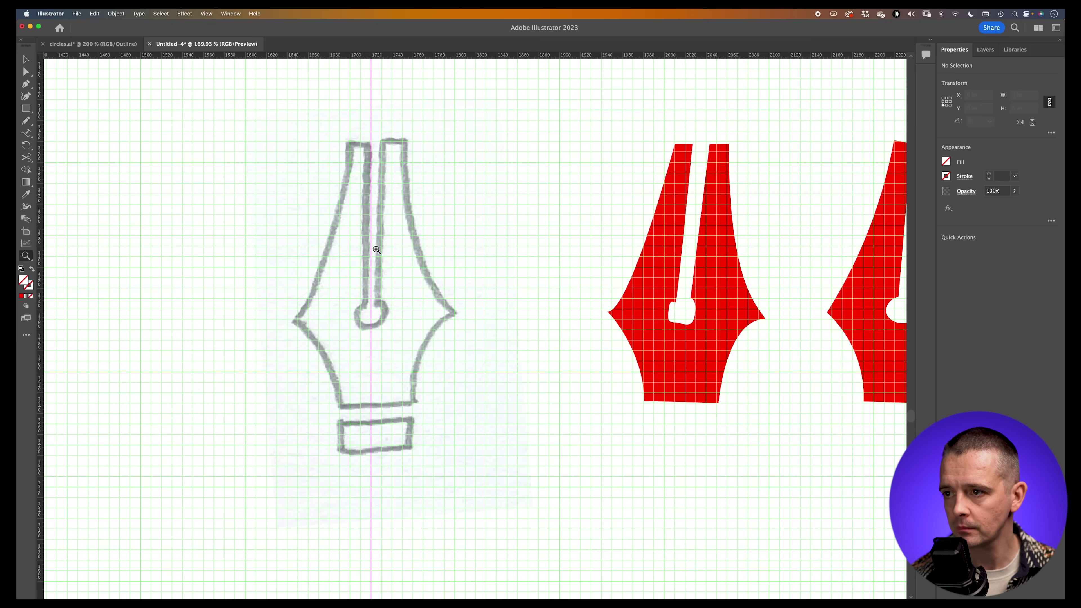
{"action": "left_click_drag", "start_coordinate": [375, 247], "coordinate": [429, 230]}
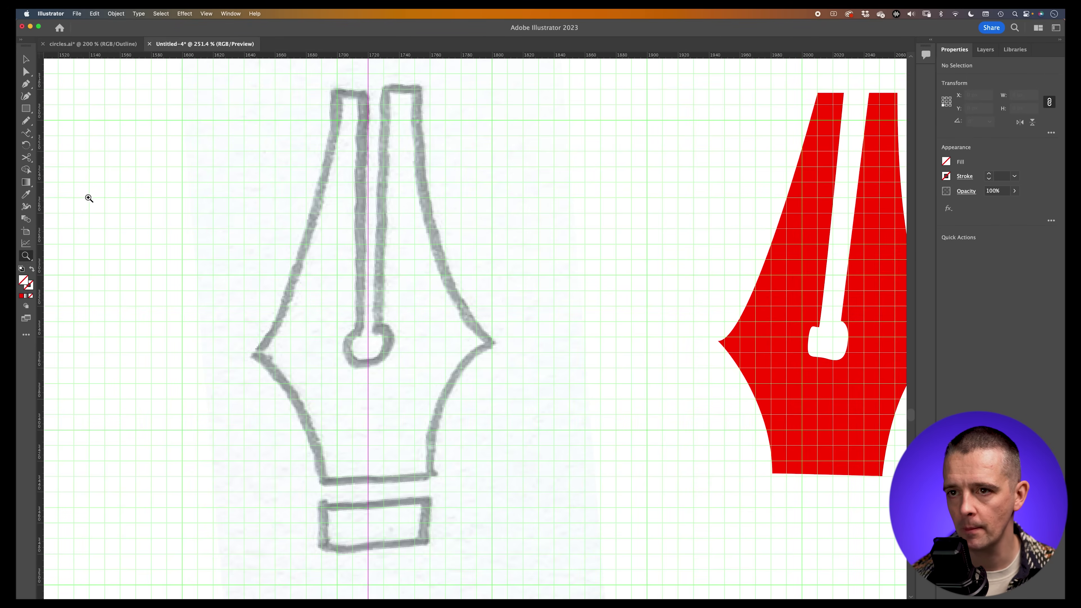
{"action": "left_click_drag", "start_coordinate": [42, 217], "coordinate": [383, 219]}
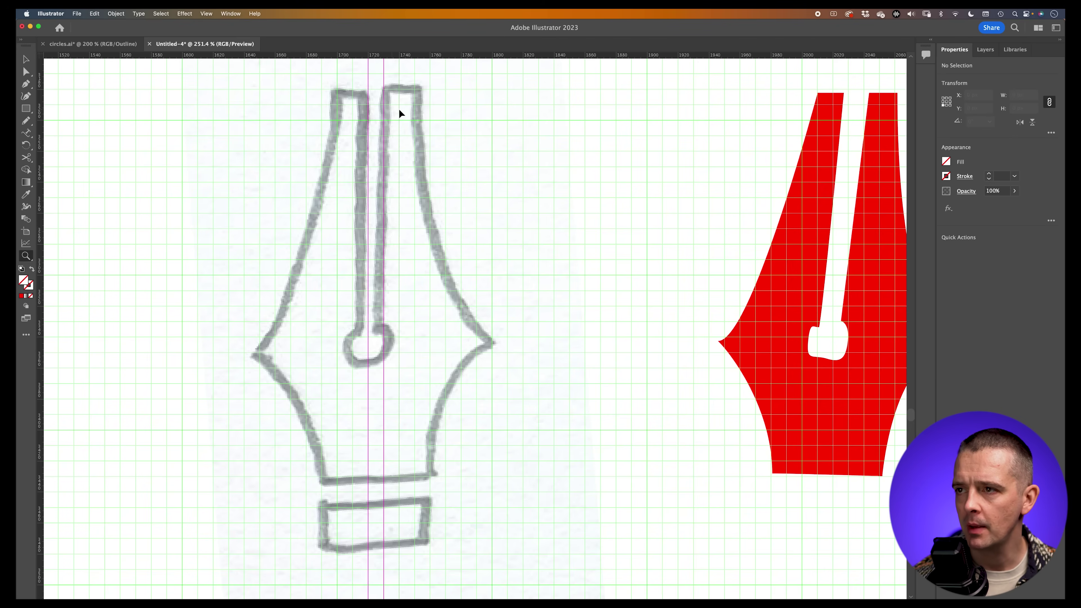
{"action": "left_click_drag", "start_coordinate": [413, 110], "coordinate": [414, 111]}
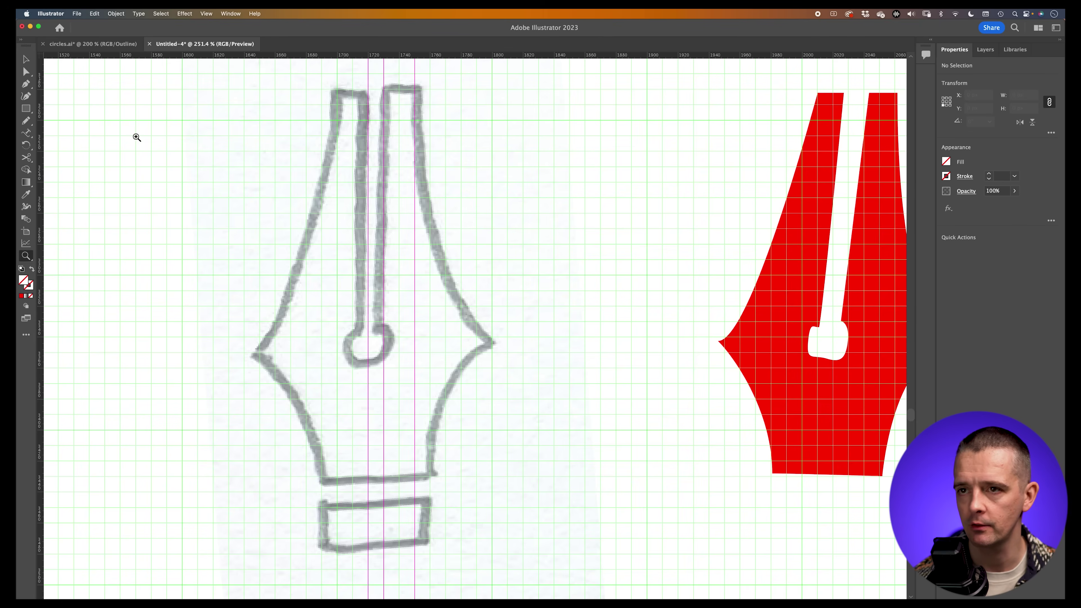
{"action": "left_click_drag", "start_coordinate": [342, 137], "coordinate": [342, 136]}
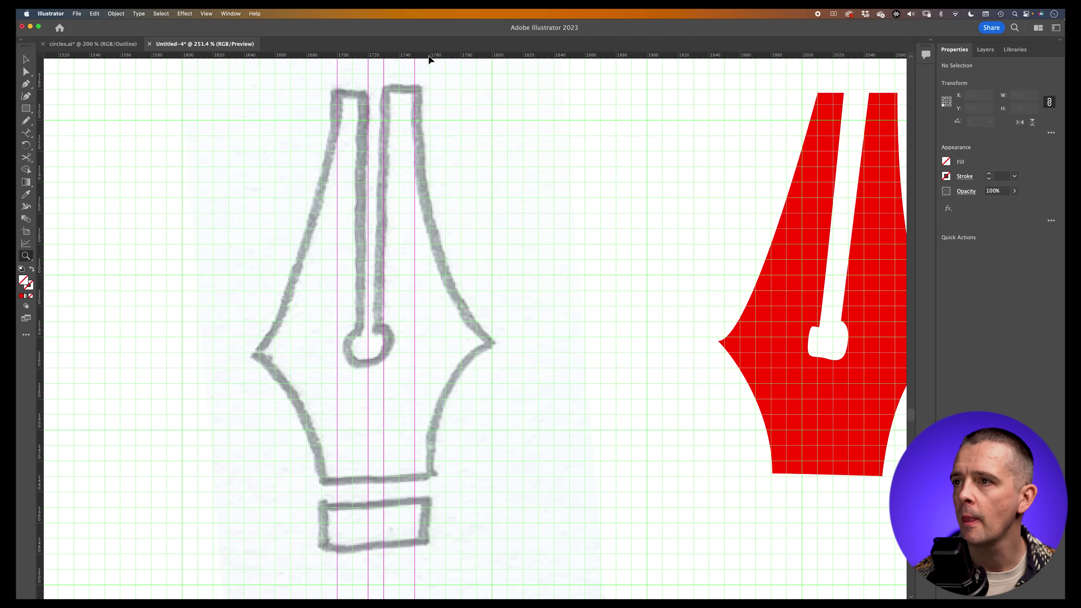
Place horizontal guides at the prong tops, side tips and nib base, and vertical guides through the side tips at 1650 and 1800 px
{"action": "left_click_drag", "start_coordinate": [424, 56], "coordinate": [417, 88]}
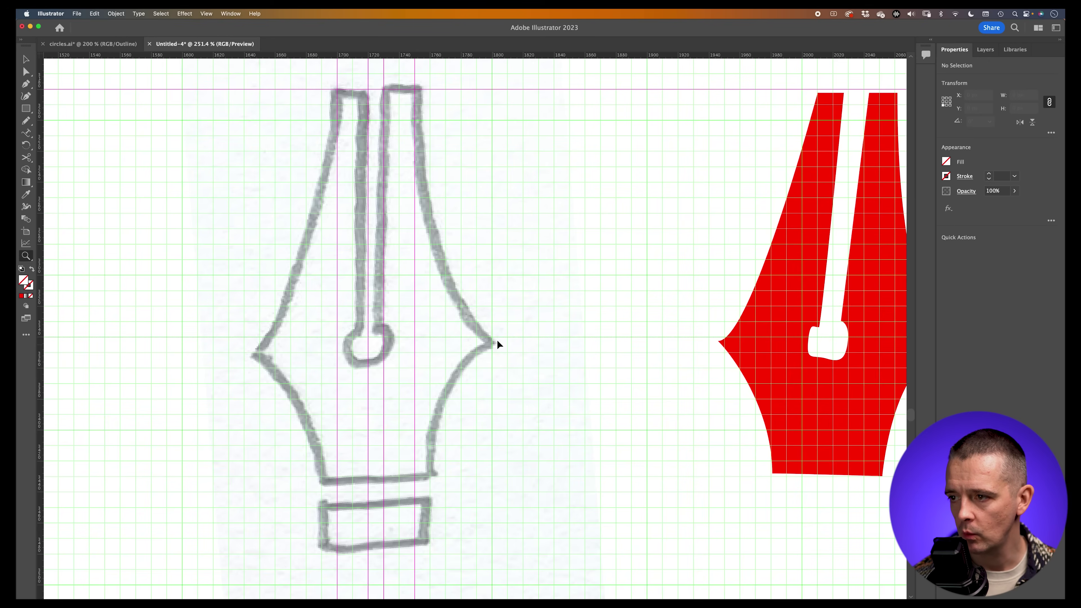
{"action": "left_click_drag", "start_coordinate": [488, 348], "coordinate": [488, 349]}
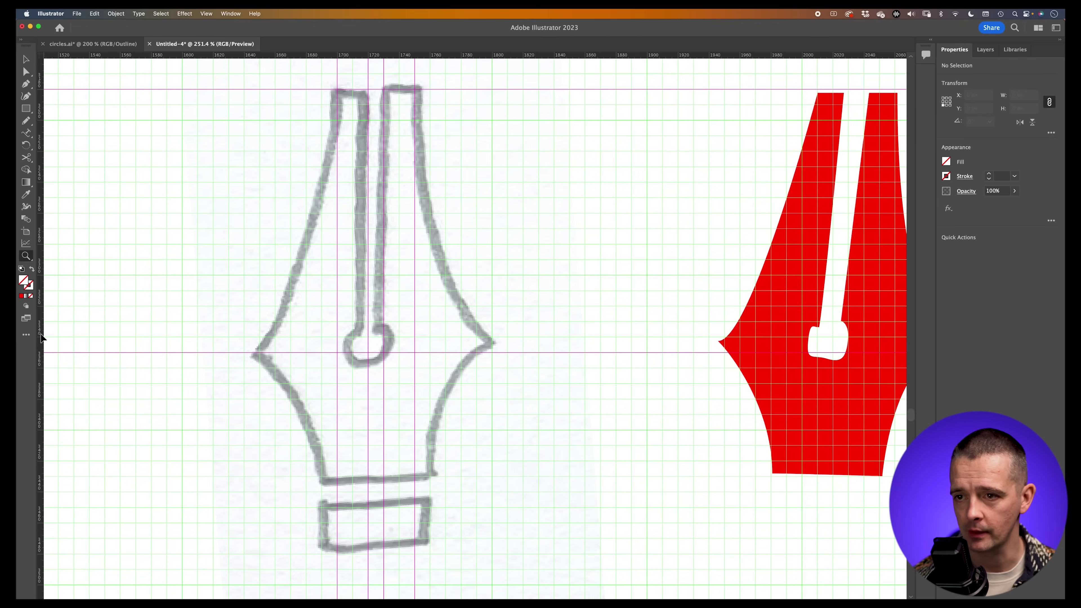
{"action": "left_click_drag", "start_coordinate": [256, 359], "coordinate": [257, 359]}
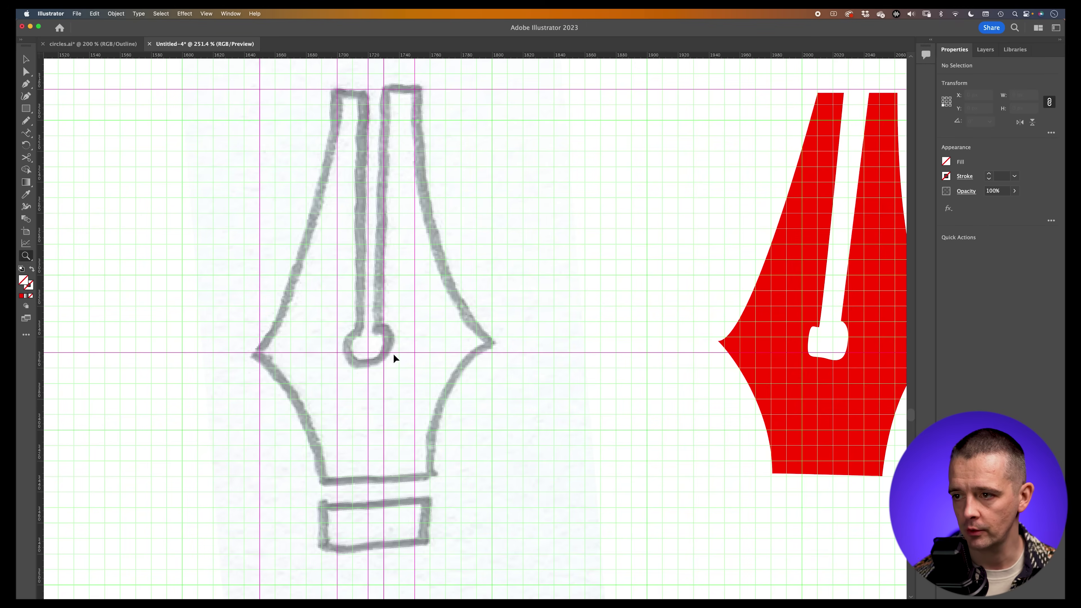
{"action": "left_click_drag", "start_coordinate": [415, 354], "coordinate": [493, 358]}
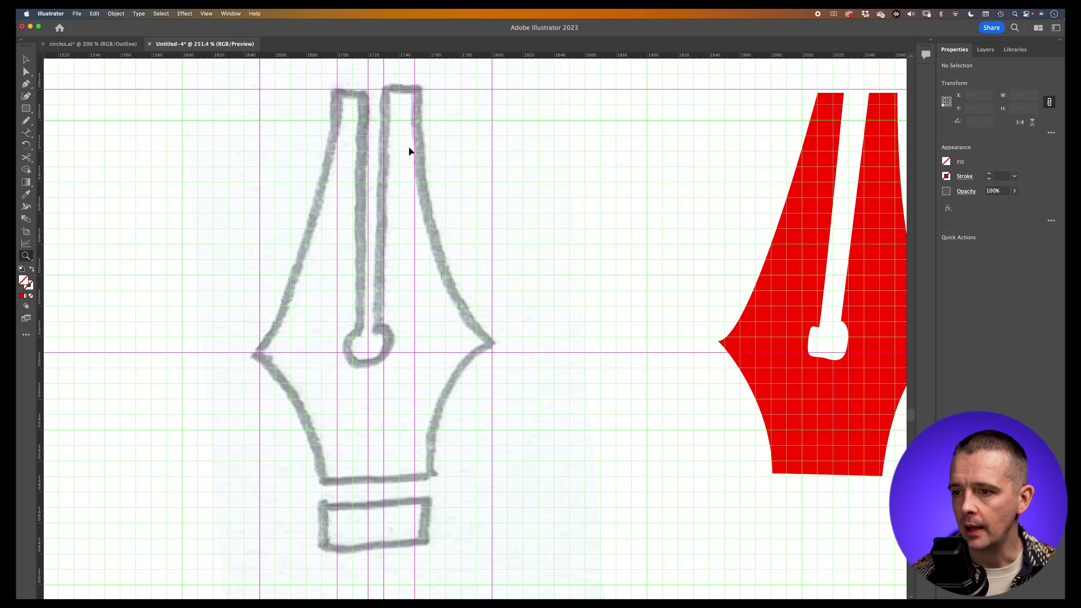
{"action": "left_click_drag", "start_coordinate": [374, 481], "coordinate": [375, 477]}
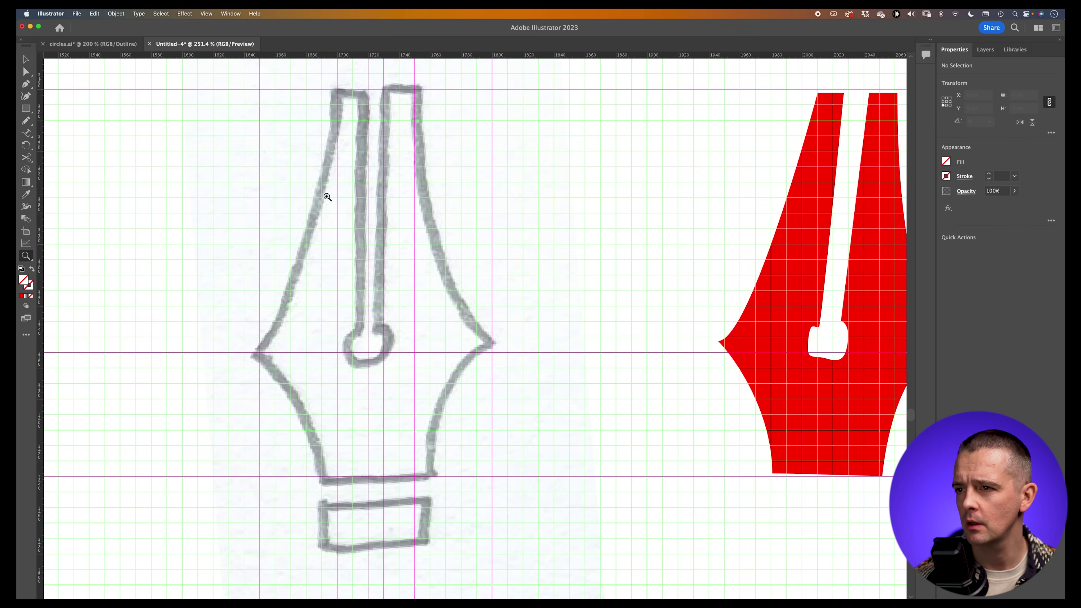
Place horizontal guides across the middle of the nib's upper side curves and across the middle of its lower side curves
{"action": "left_click_drag", "start_coordinate": [384, 56], "coordinate": [385, 124]}
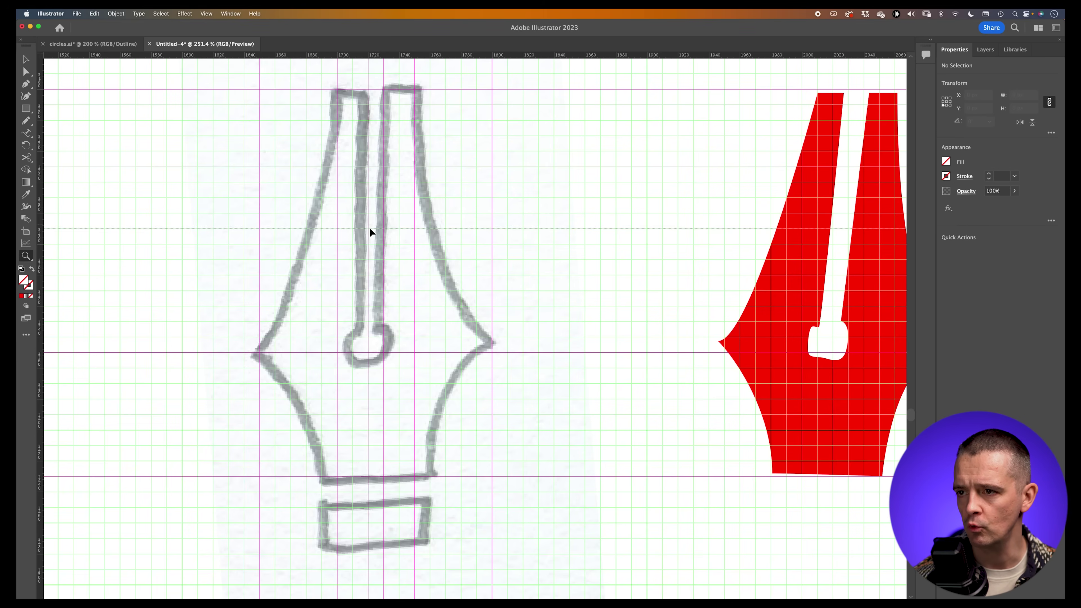
{"action": "left_click_drag", "start_coordinate": [369, 229], "coordinate": [369, 229]}
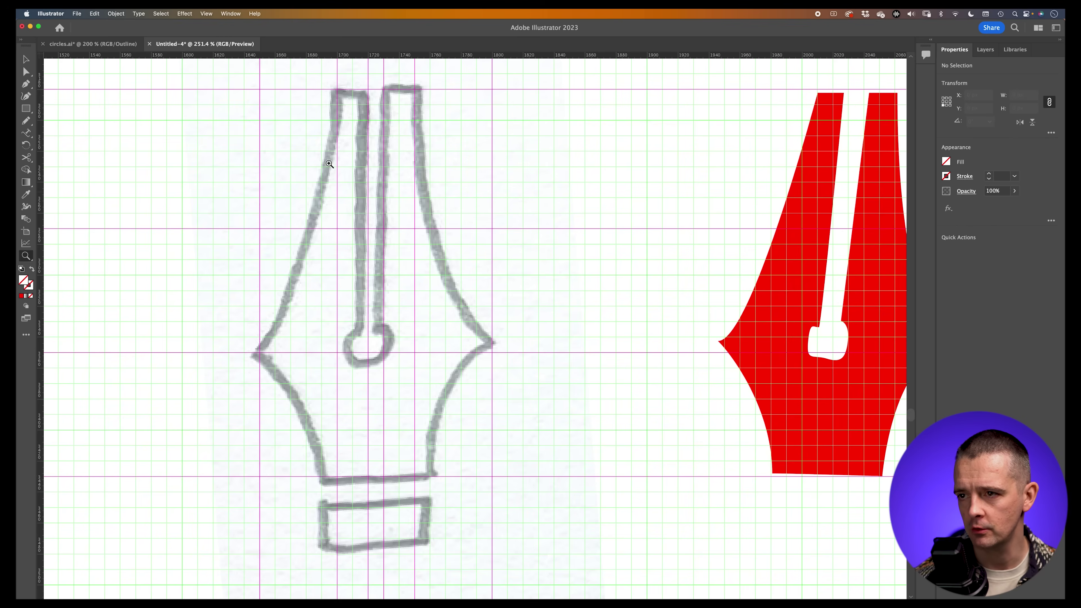
{"action": "left_click_drag", "start_coordinate": [447, 56], "coordinate": [425, 221]}
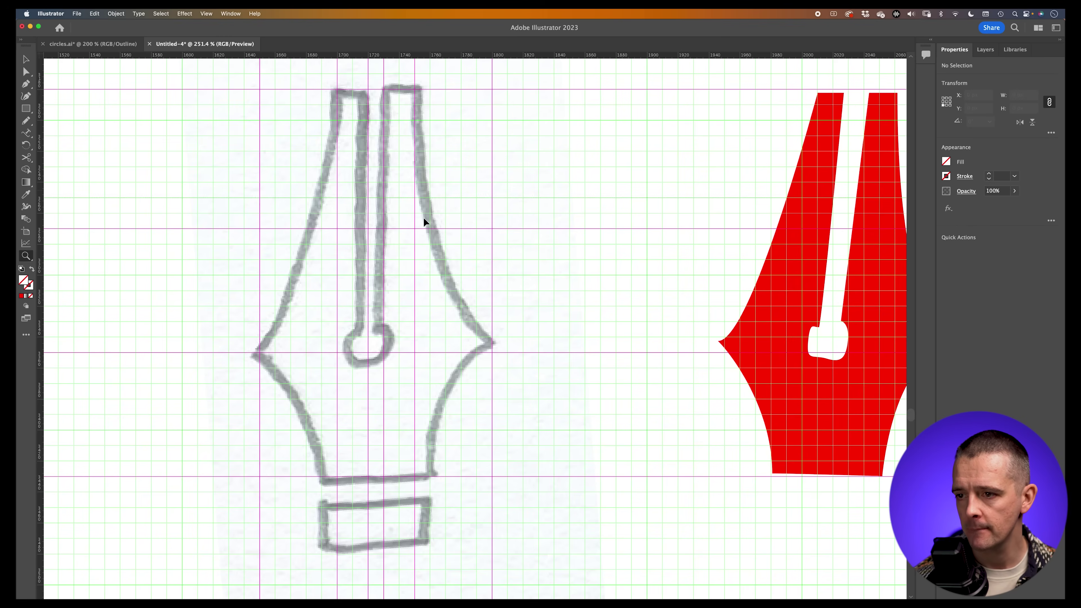
{"action": "left_click_drag", "start_coordinate": [393, 413], "coordinate": [393, 413]}
{"action": "left_click_drag", "start_coordinate": [420, 57], "coordinate": [408, 196]}
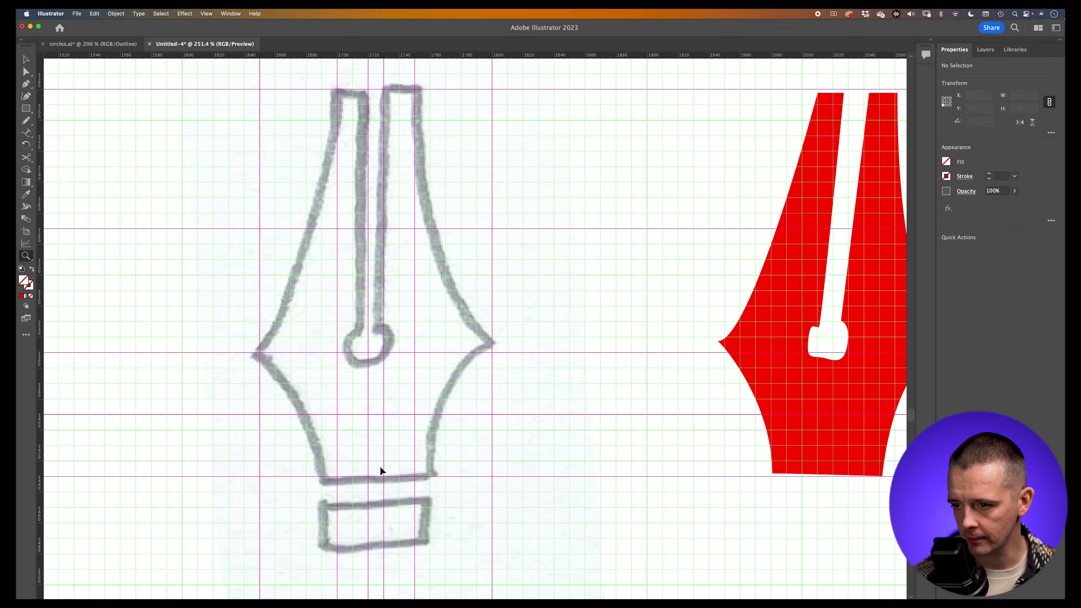
Frame the collar rectangle below the nib with horizontal guides at 3440 and 3470 px and vertical guides at 1690 and 1760 px
{"action": "left_click_drag", "start_coordinate": [352, 492], "coordinate": [352, 493]}
{"action": "left_click_drag", "start_coordinate": [451, 55], "coordinate": [404, 469]}
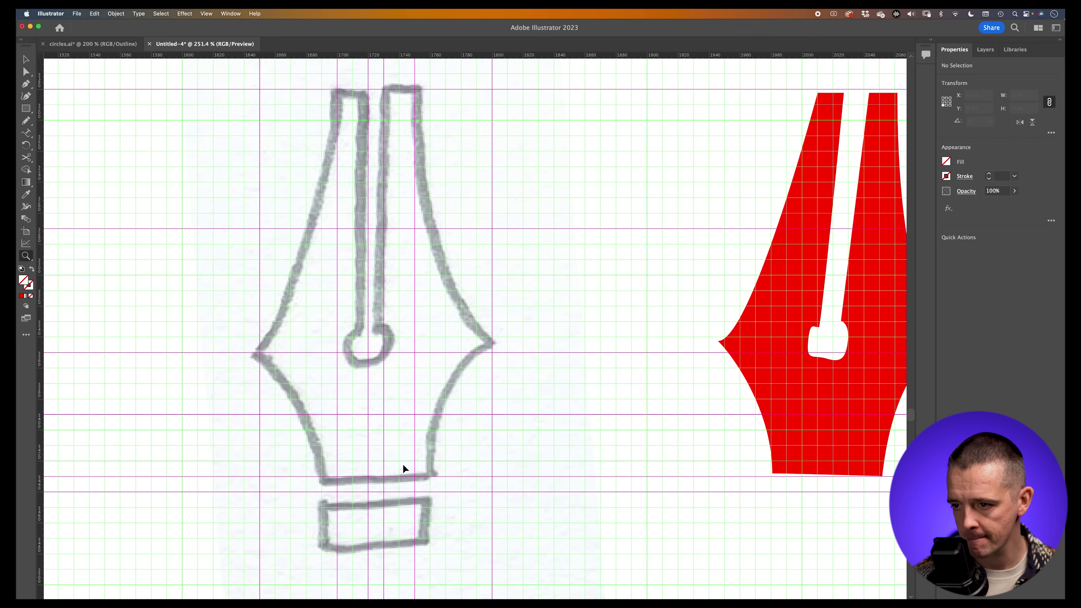
{"action": "left_click_drag", "start_coordinate": [379, 536], "coordinate": [379, 538]}
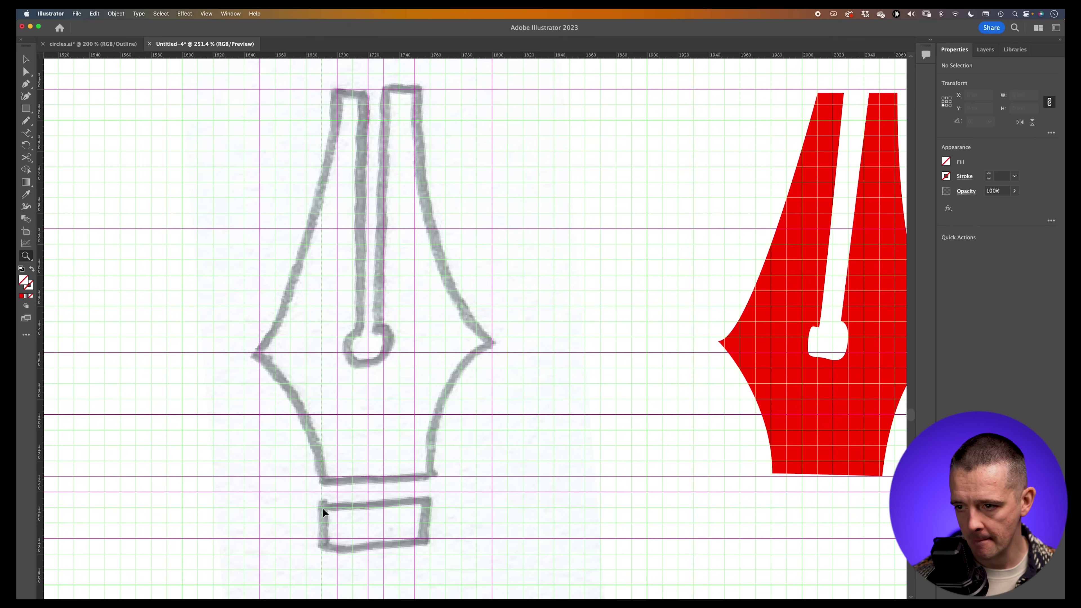
{"action": "left_click_drag", "start_coordinate": [322, 508], "coordinate": [322, 507]}
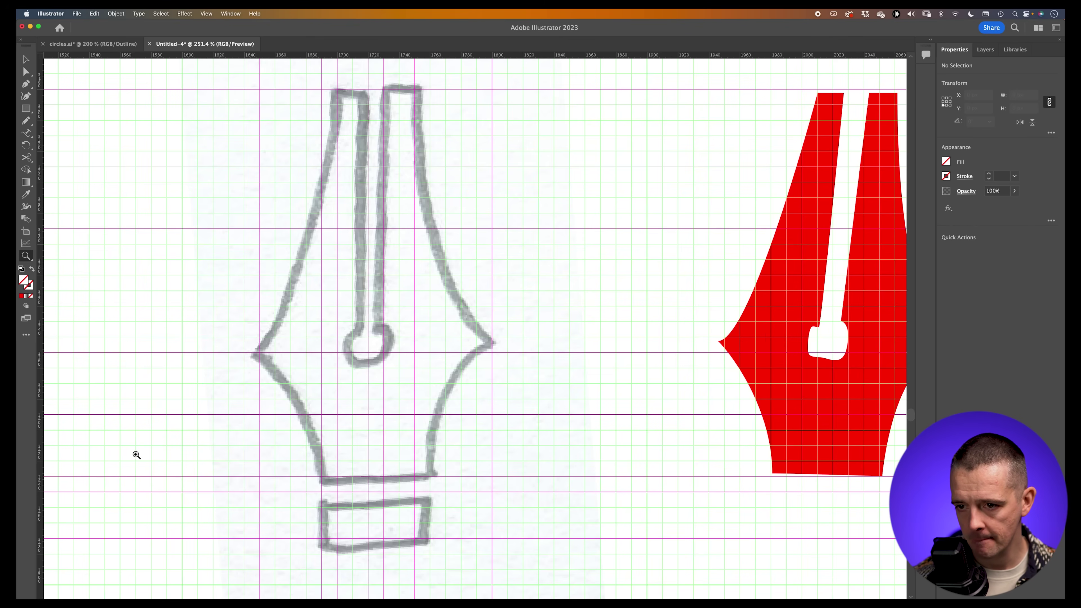
{"action": "left_click_drag", "start_coordinate": [428, 487], "coordinate": [427, 489]}
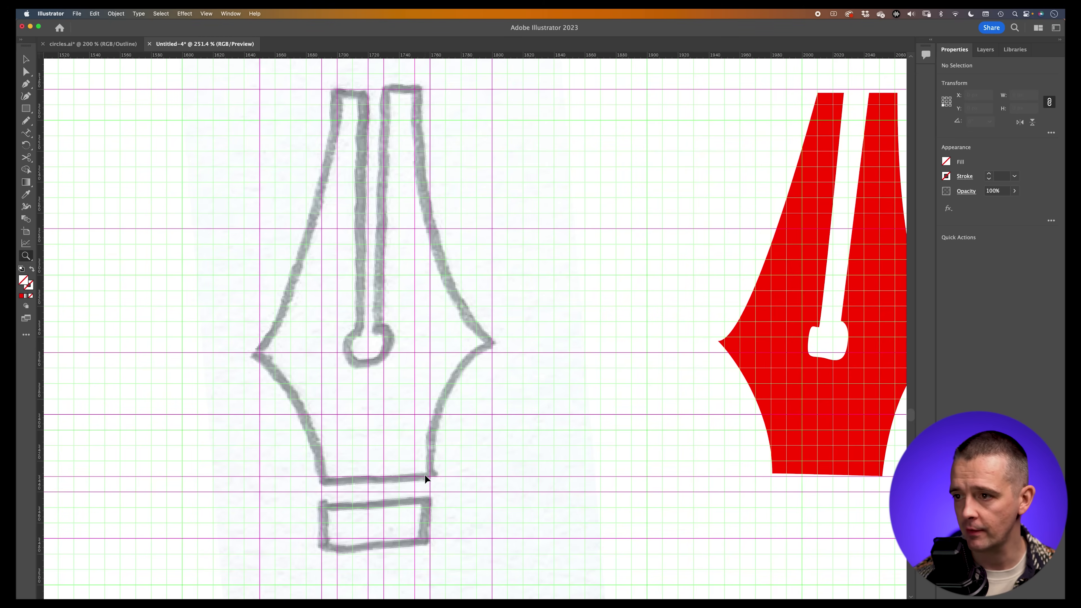
Hide the grid so only the guides remain over the sketch
{"action": "key", "text": "super+apostrophe"}
{"action": "left_click_drag", "start_coordinate": [500, 396], "coordinate": [479, 372]}
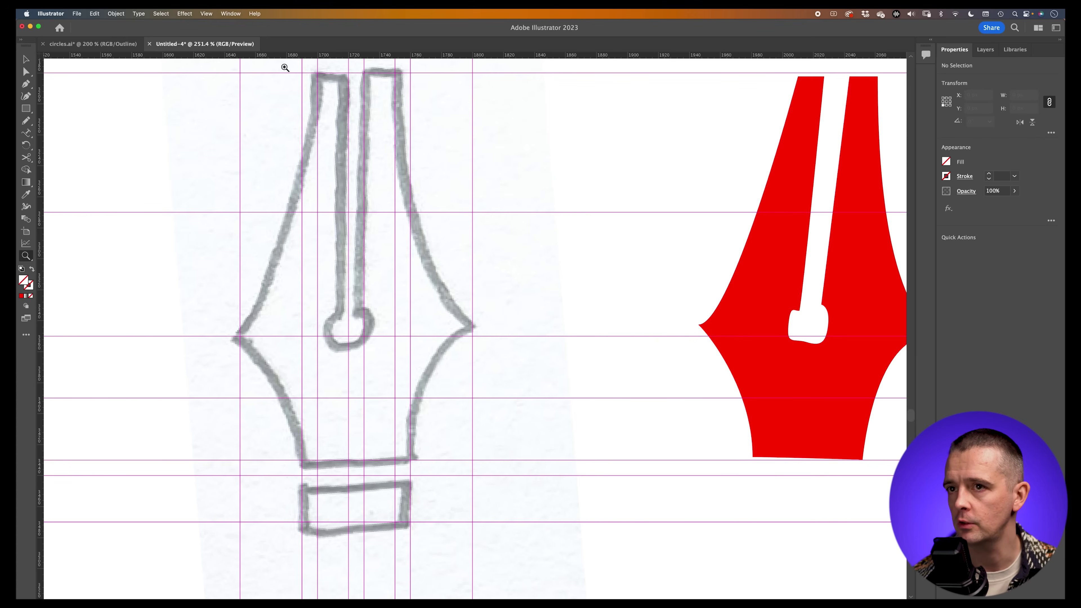
{"action": "left_click", "coordinate": [27, 59]}
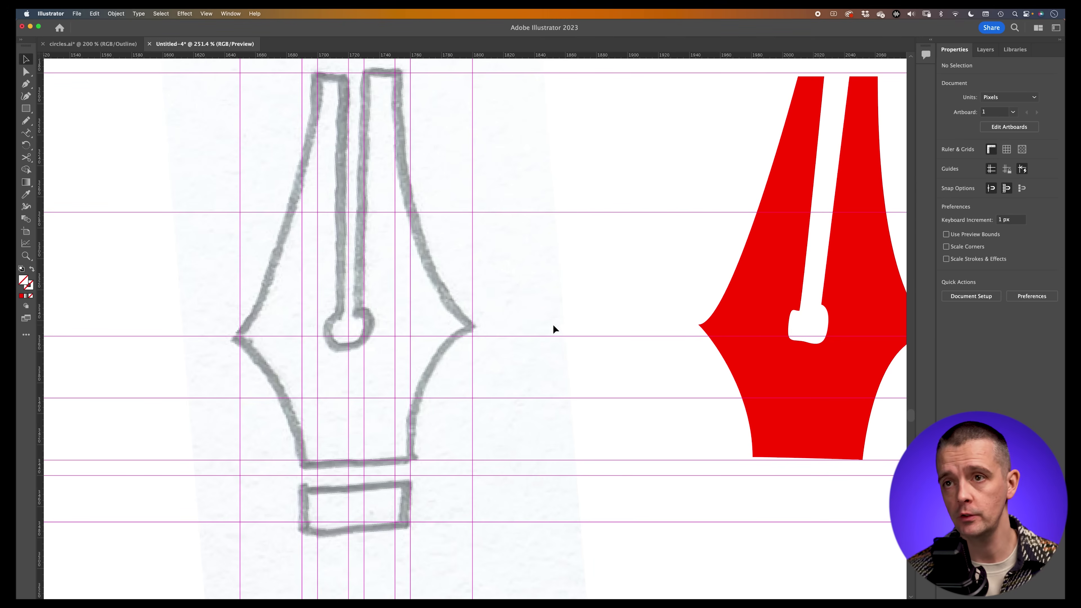
With the Curvature tool, draw the left prong's 20 px top as corners and curve through 1680, 3270 px to a corner at the left tip
{"action": "left_click", "coordinate": [25, 98]}
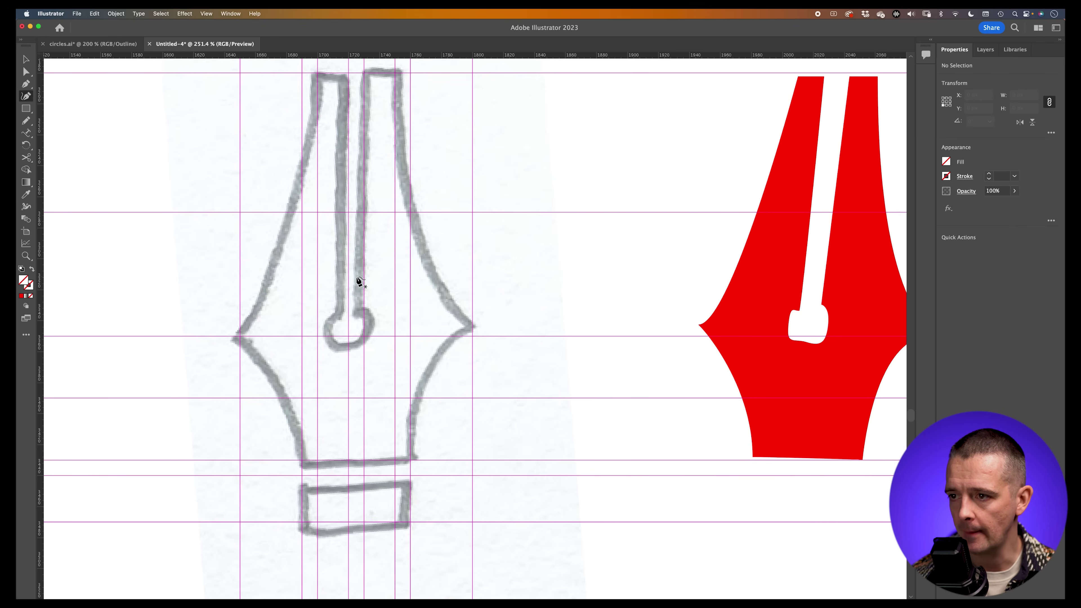
{"action": "left_click", "coordinate": [348, 73]}
{"action": "left_click", "coordinate": [318, 74]}
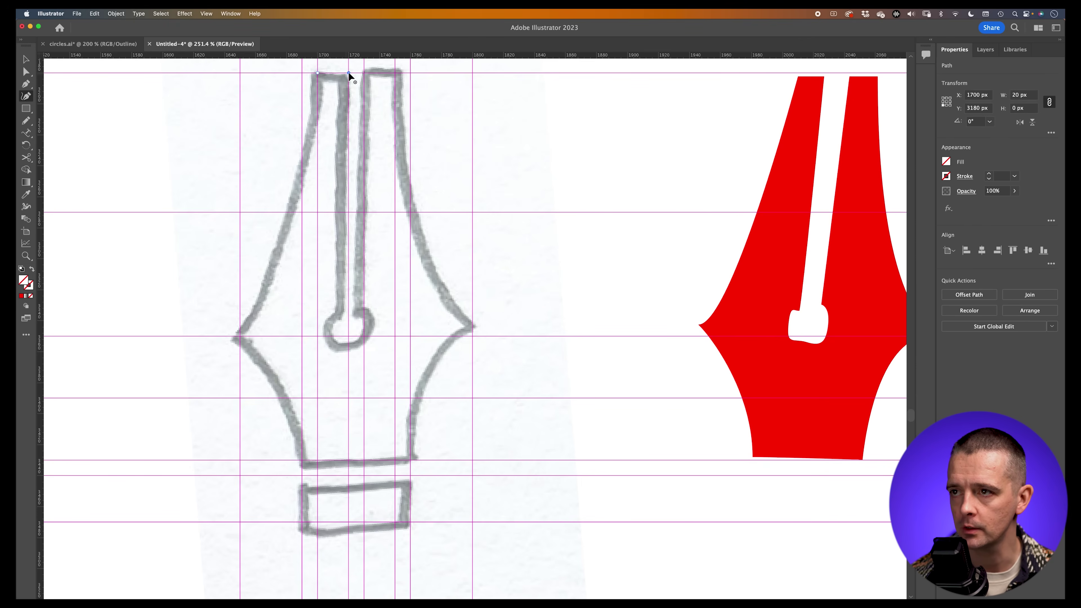
{"action": "left_click_drag", "start_coordinate": [318, 74], "coordinate": [305, 201]}
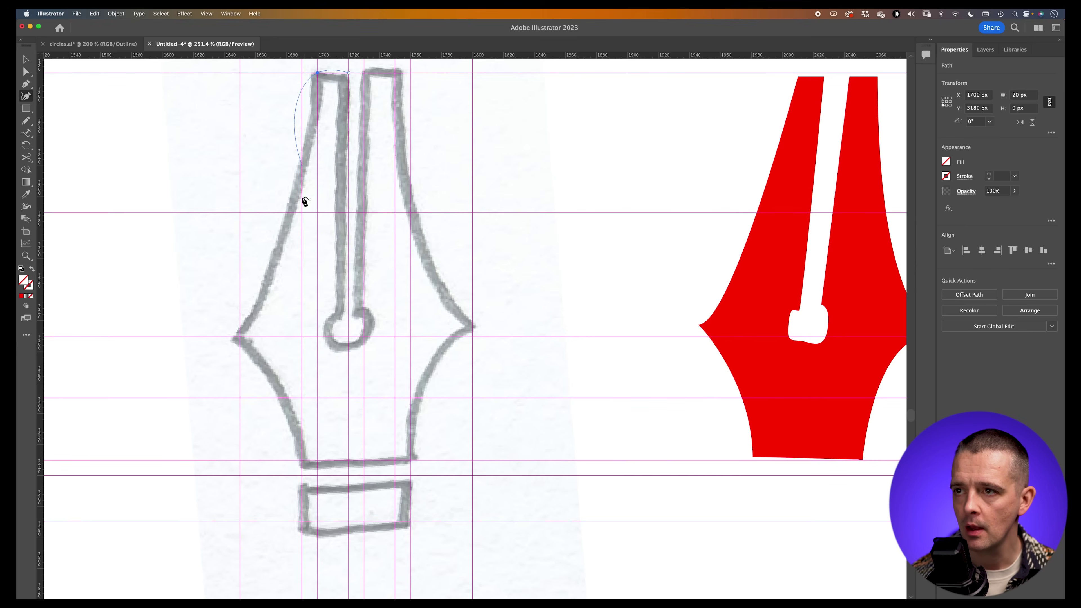
{"action": "left_click", "coordinate": [318, 74]}
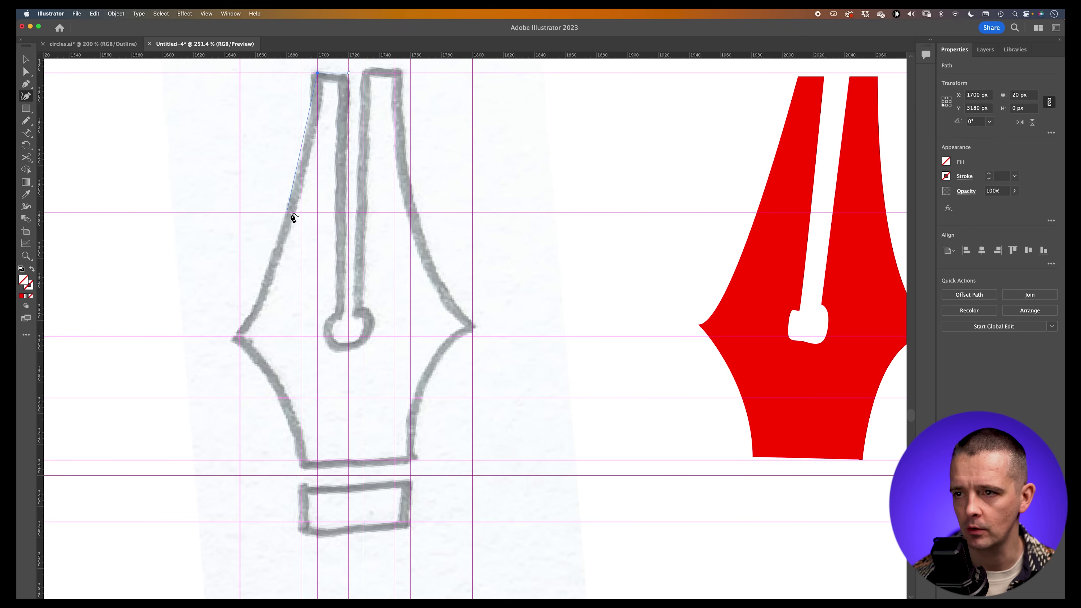
{"action": "left_click_drag", "start_coordinate": [287, 212], "coordinate": [268, 293]}
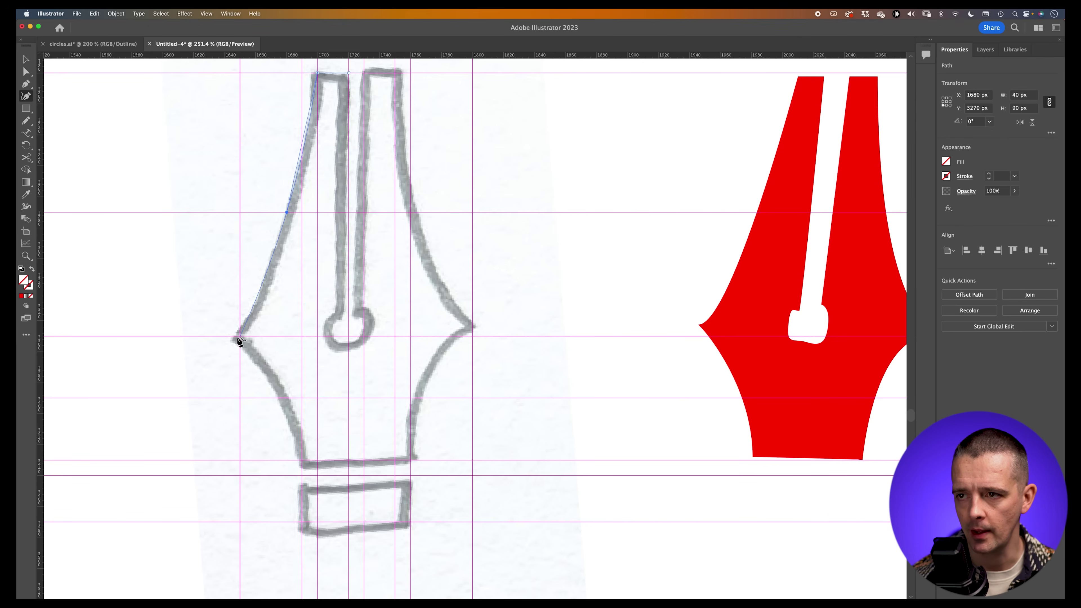
{"action": "left_click_drag", "start_coordinate": [241, 337], "coordinate": [272, 377]}
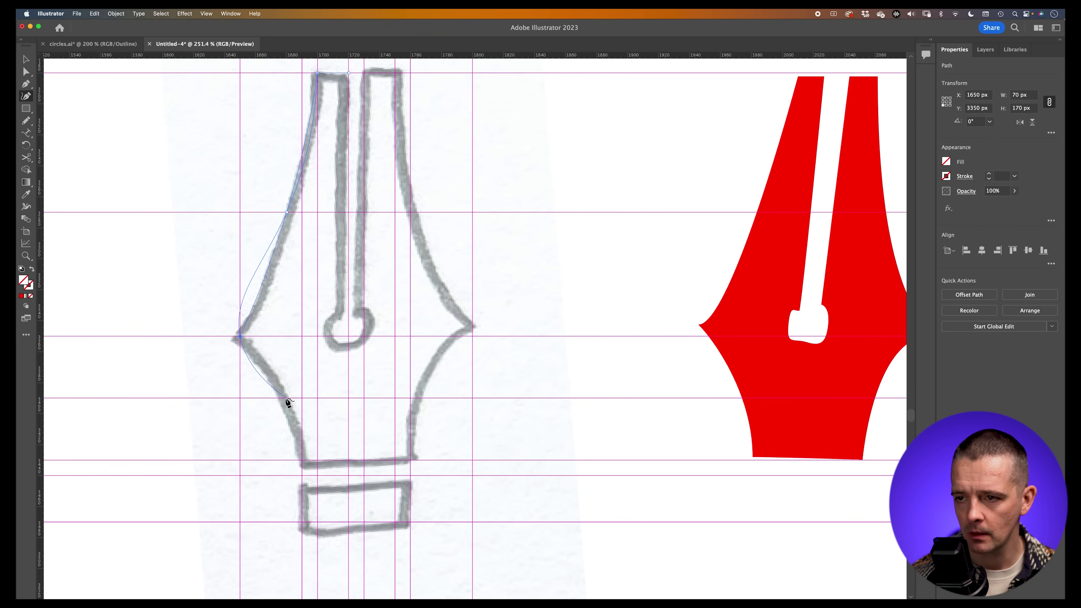
{"action": "key", "text": "cmd+z"}
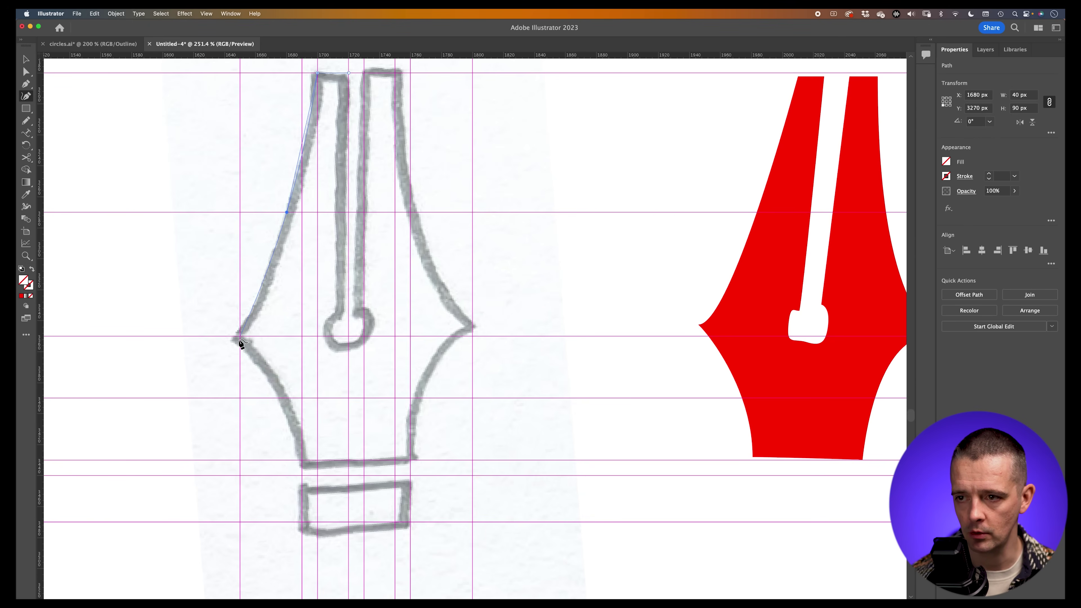
{"action": "left_click", "coordinate": [240, 336]}
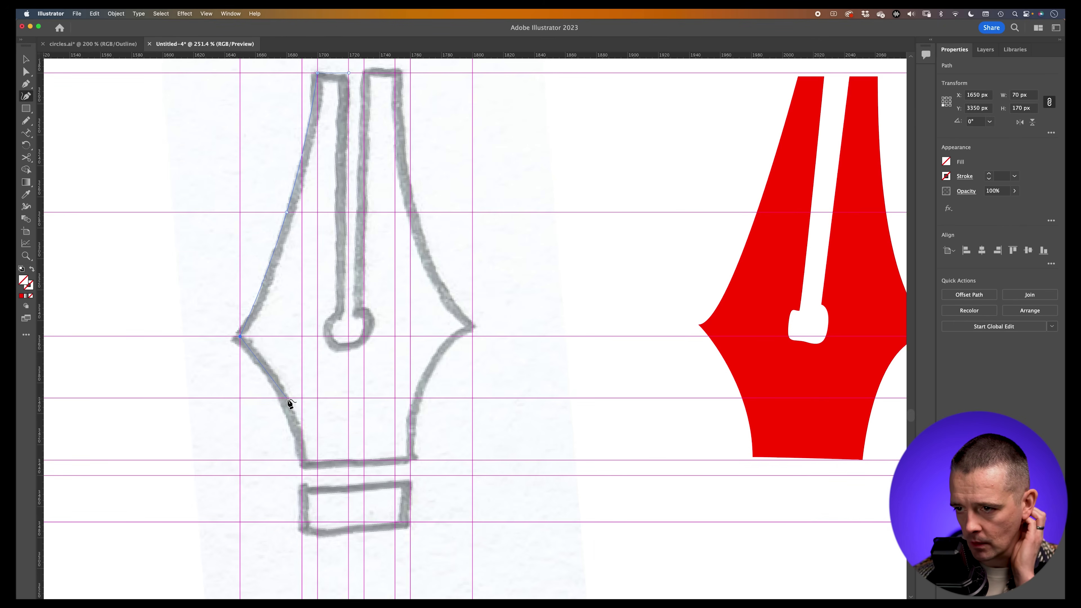
Continue the outline along the lower-left curve to the base corner at 1690 px and across the base to 1760 px
{"action": "left_click_drag", "start_coordinate": [287, 398], "coordinate": [297, 426]}
{"action": "left_click", "coordinate": [302, 460]}
{"action": "left_click", "coordinate": [411, 460]}
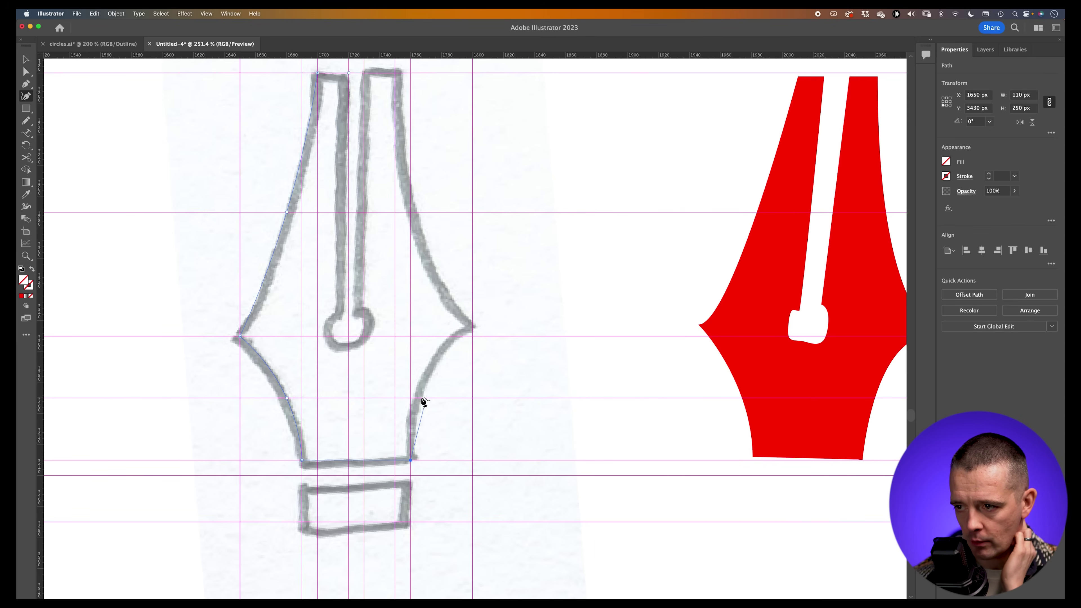
Curve the outline up the right side through the side tip at 1800 px, and add the right prong's top from 1750 to 1730 px
{"action": "left_click", "coordinate": [426, 398]}
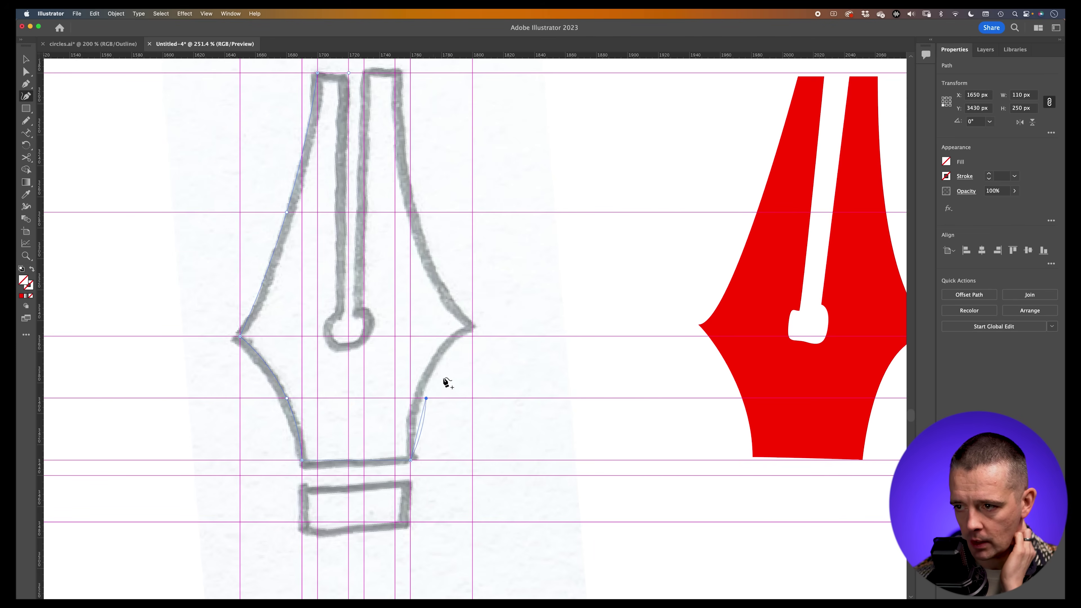
{"action": "left_click", "coordinate": [472, 337]}
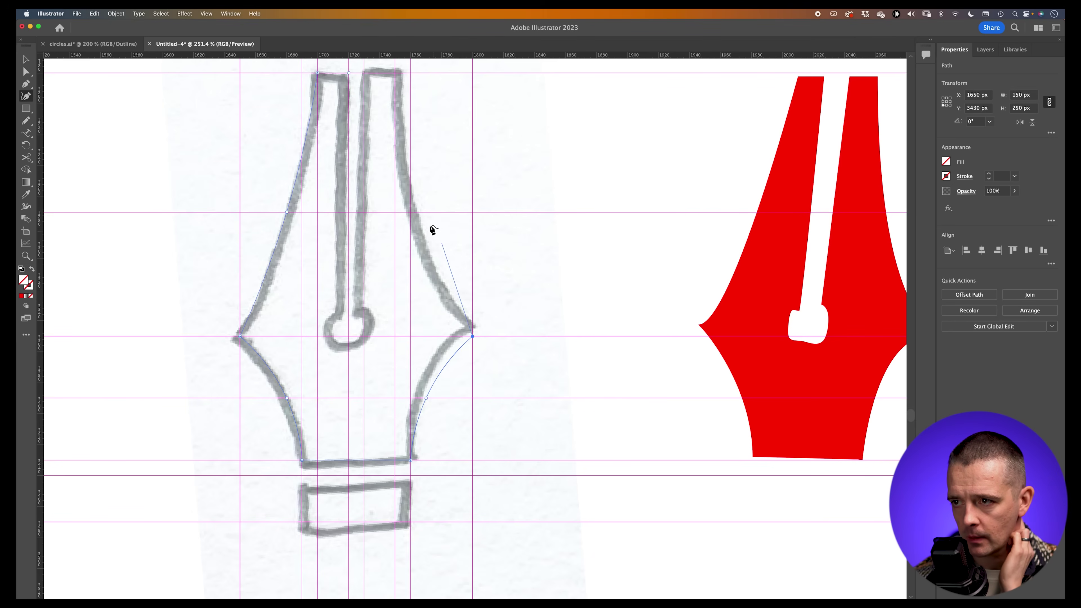
{"action": "left_click", "coordinate": [426, 211]}
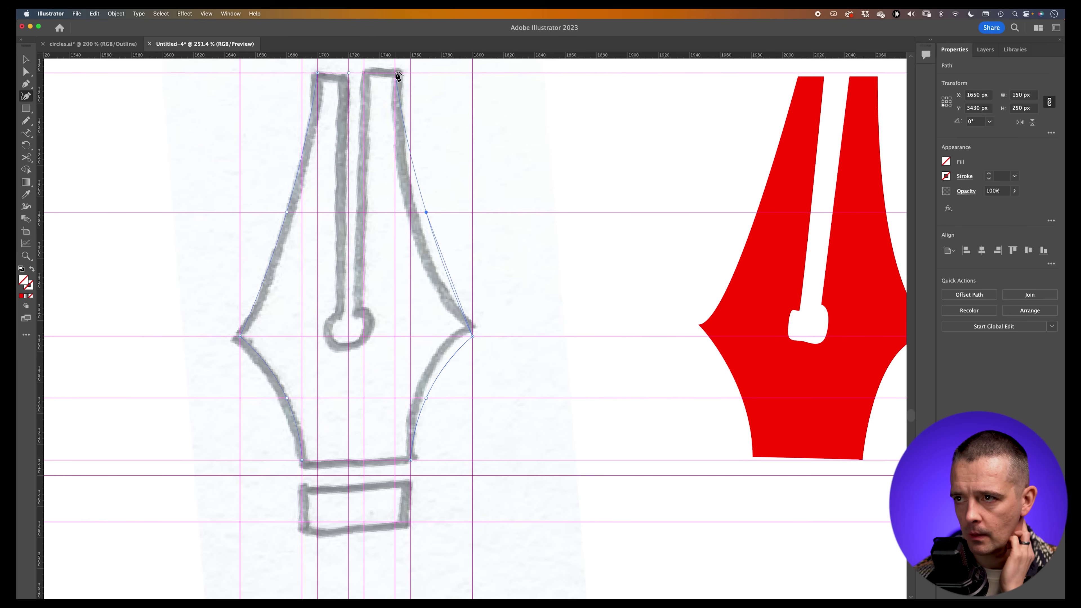
{"action": "left_click", "coordinate": [395, 73]}
{"action": "left_click", "coordinate": [364, 73]}
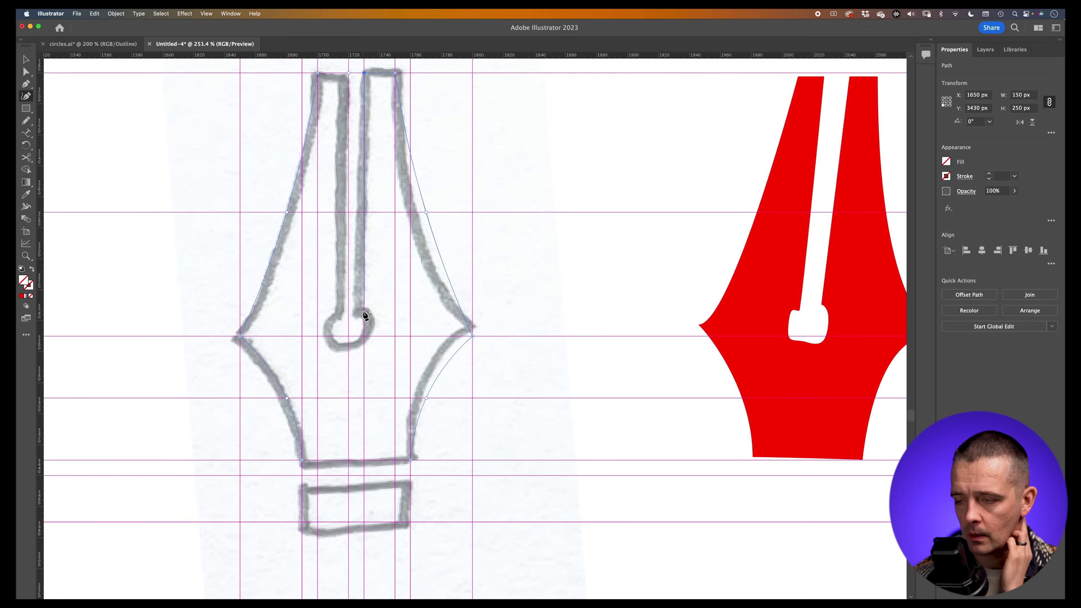
Draw the 10 px wide slit down to the side-tip level and back up, closing the outline at the left prong's top
{"action": "left_click", "coordinate": [349, 336]}
{"action": "key", "text": "cmd+z"}
{"action": "left_click", "coordinate": [364, 336]}
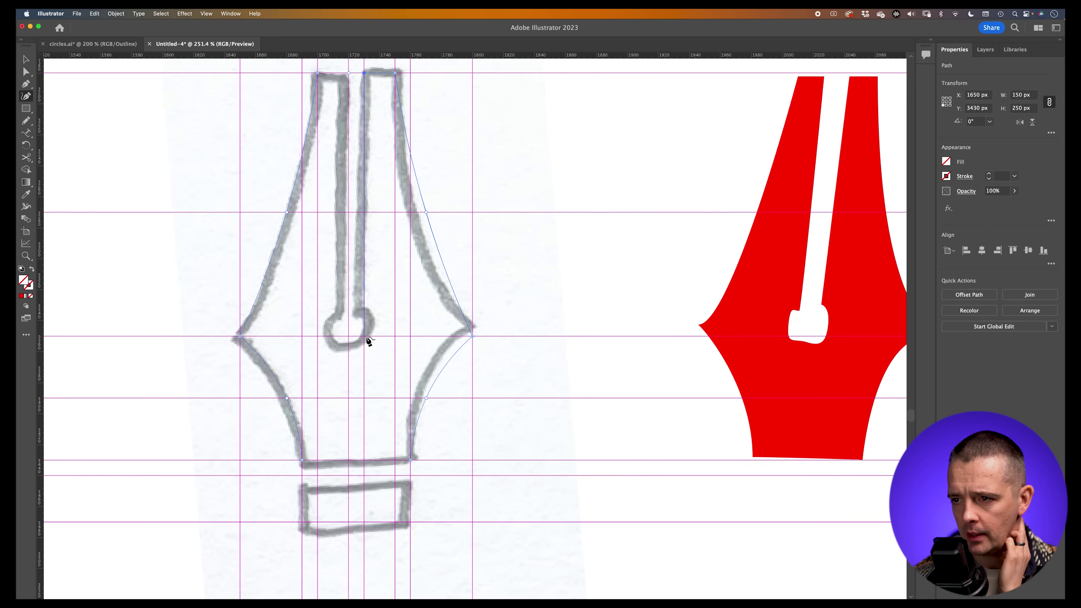
{"action": "left_click", "coordinate": [365, 336]}
{"action": "left_click", "coordinate": [349, 335]}
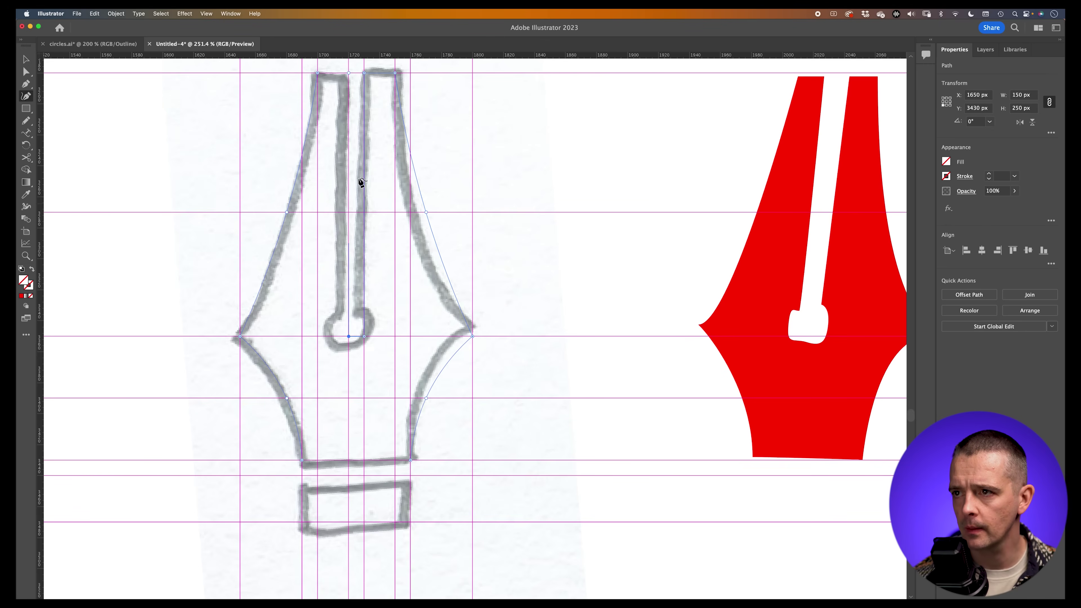
{"action": "left_click", "coordinate": [349, 73]}
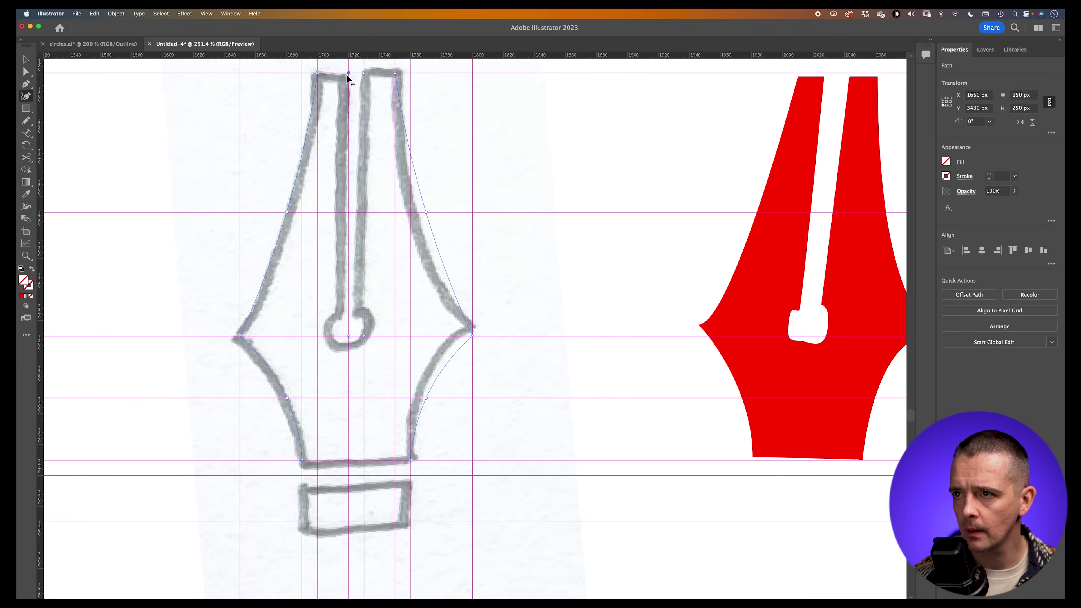
Give the closed nib outline a red FF0000 stroke of 3 pt with no fill
{"action": "left_click", "coordinate": [26, 59]}
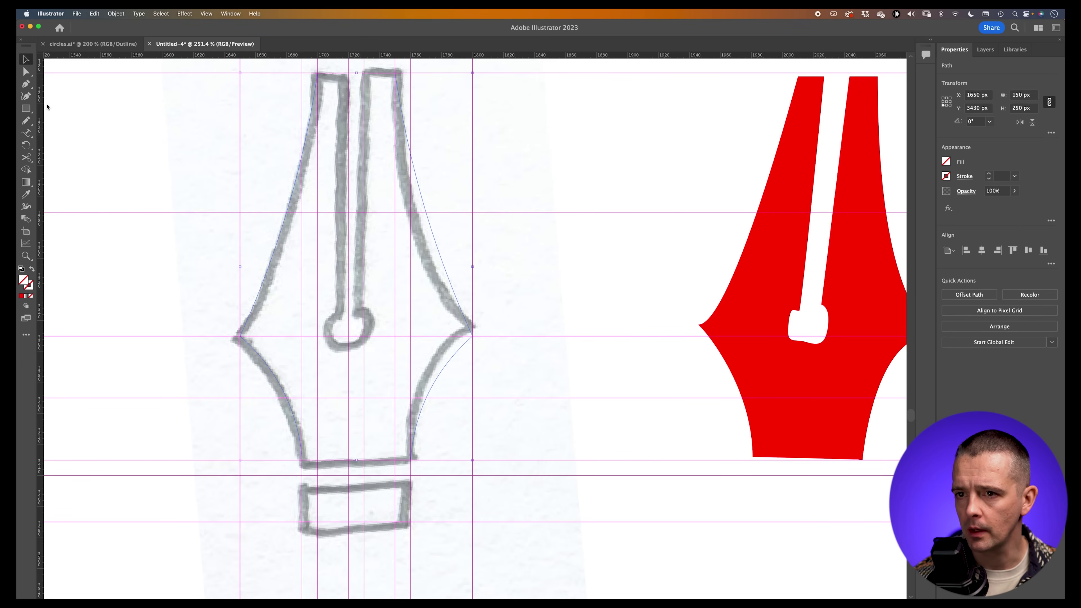
{"action": "left_click", "coordinate": [29, 285]}
{"action": "left_click", "coordinate": [21, 296]}
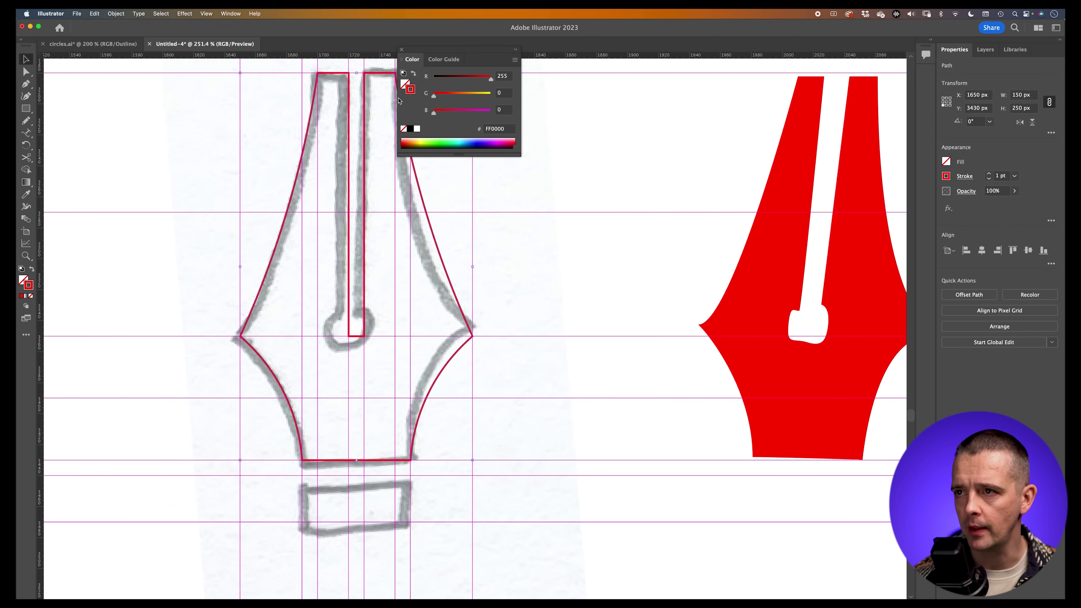
{"action": "left_click", "coordinate": [401, 50]}
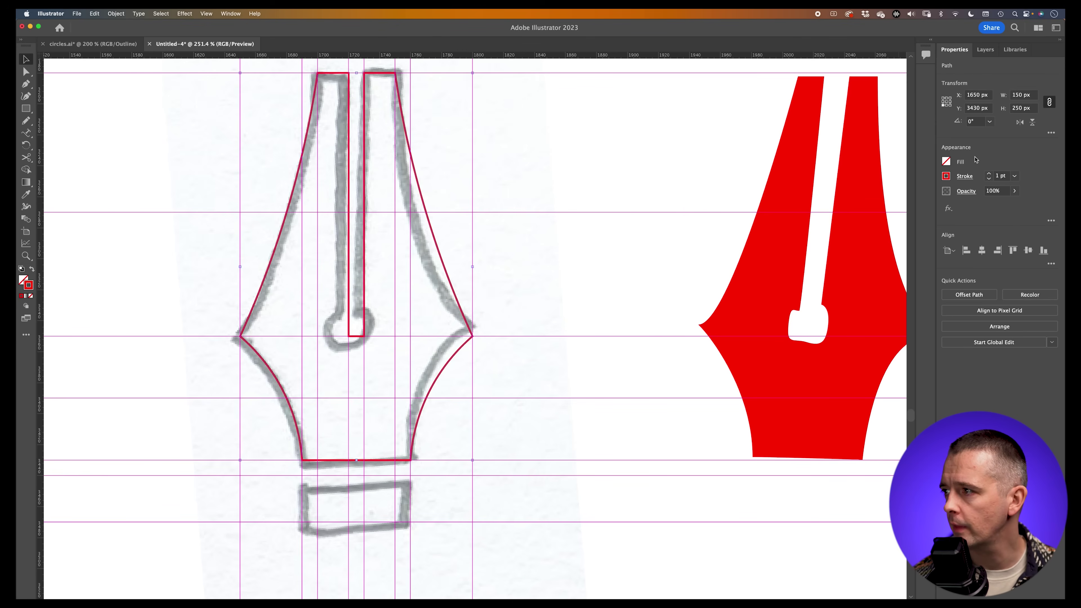
{"action": "left_click", "coordinate": [989, 173]}
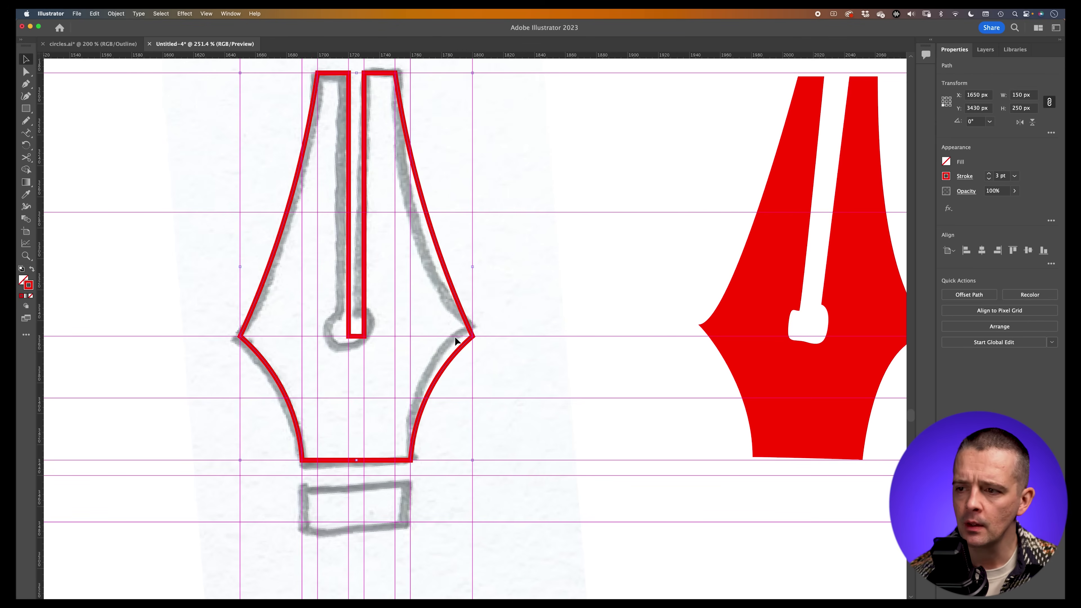
Draw a 70 × 30 px rectangle between the guides over the sketched collar below the nib
{"action": "left_click", "coordinate": [25, 109]}
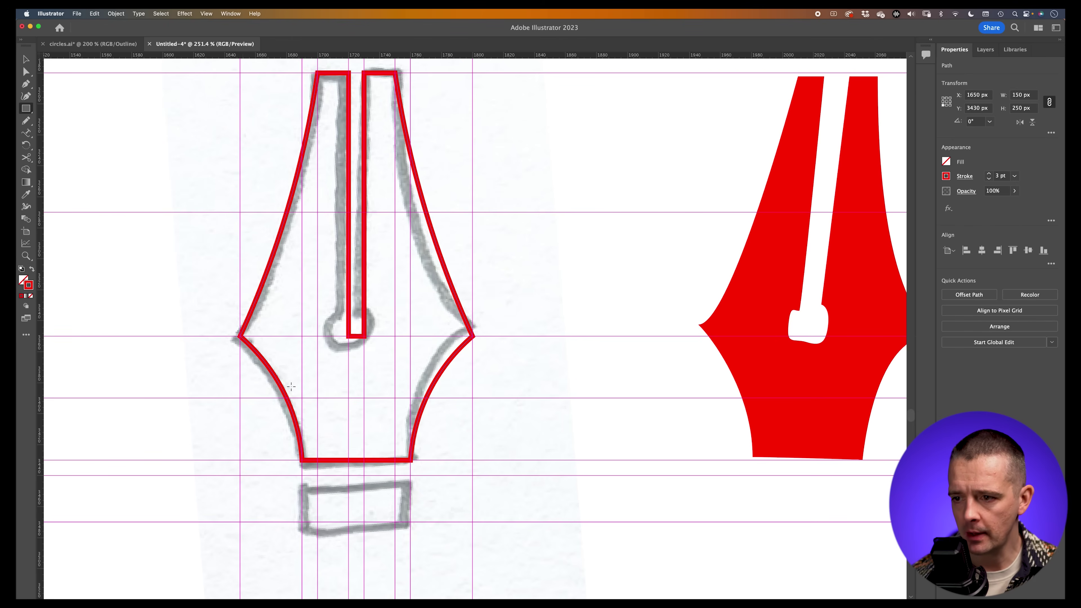
{"action": "mouse_move", "coordinate": [302, 475]}
{"action": "left_mouse_down"}
{"action": "mouse_move", "coordinate": [352, 511]}
{"action": "mouse_move", "coordinate": [411, 513]}
{"action": "mouse_move", "coordinate": [411, 522]}
{"action": "left_mouse_up"}
Duplicate the nib outline and collar rectangle together to the right of the two filled nibs, at X 2360 px
{"action": "key", "text": "z"}
{"action": "scroll", "coordinate": [441, 398], "scroll_direction": "down", "scroll_amount": 6}
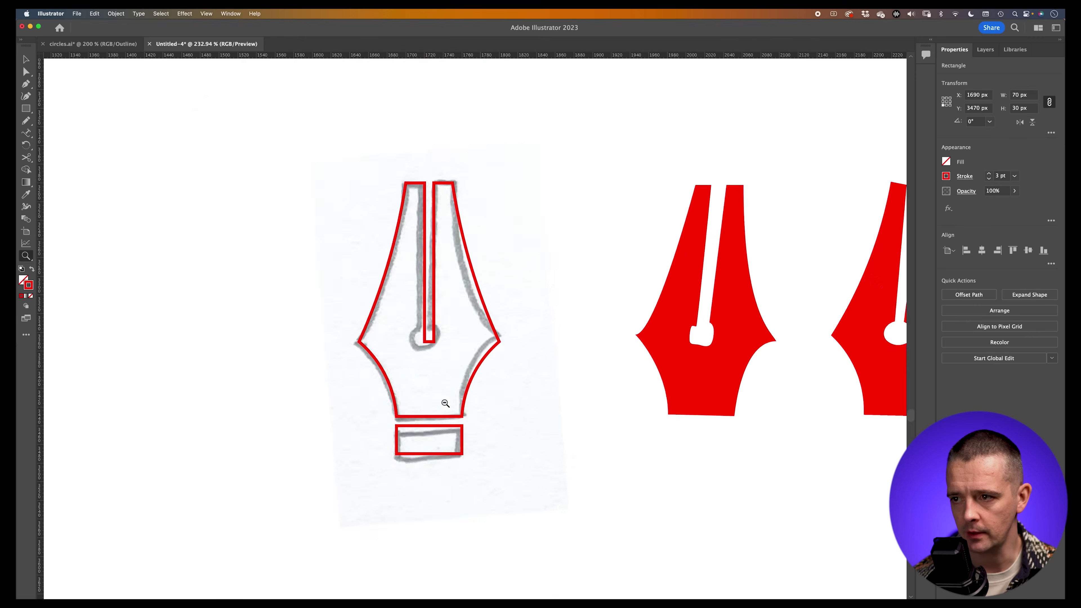
{"action": "key", "text": "v"}
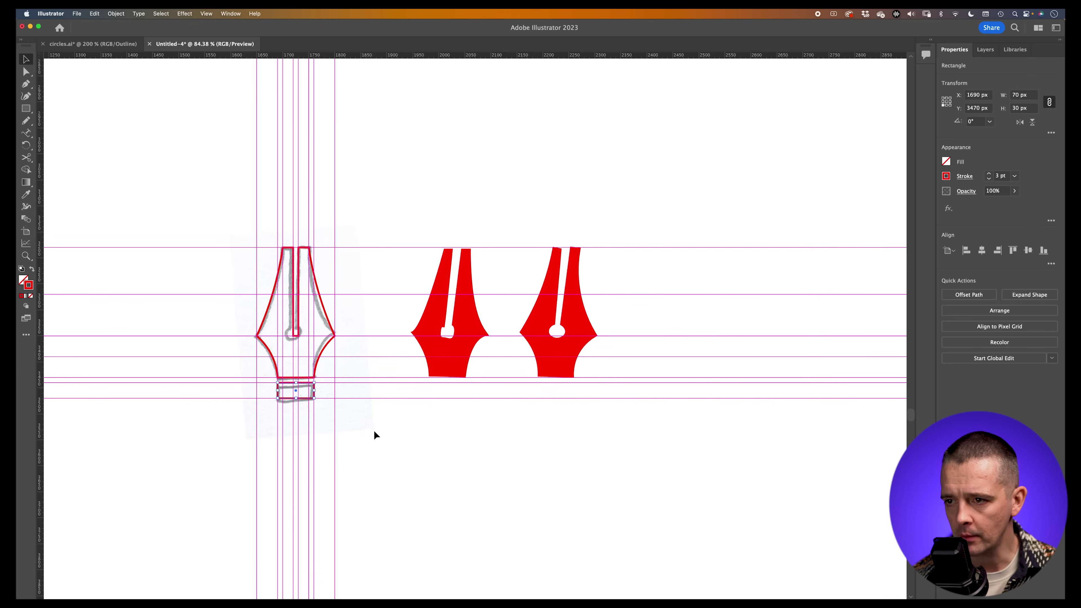
{"action": "left_click", "coordinate": [371, 441]}
{"action": "left_click_drag", "start_coordinate": [361, 444], "coordinate": [286, 322]}
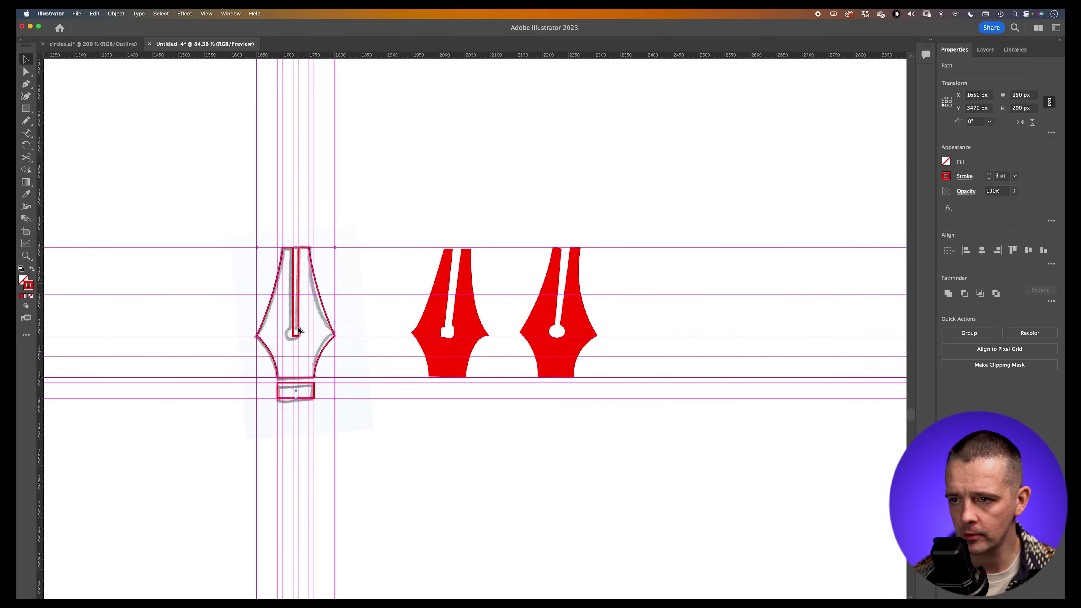
{"action": "mouse_move", "coordinate": [299, 331]}
{"action": "left_mouse_down"}
{"action": "mouse_move", "coordinate": [628, 330]}
{"action": "mouse_move", "coordinate": [322, 327]}
{"action": "mouse_move", "coordinate": [485, 328]}
{"action": "mouse_move", "coordinate": [714, 352]}
{"action": "mouse_move", "coordinate": [528, 324]}
{"action": "mouse_move", "coordinate": [685, 326]}
{"action": "mouse_move", "coordinate": [366, 326]}
{"action": "mouse_move", "coordinate": [358, 519]}
{"action": "mouse_move", "coordinate": [379, 354]}
{"action": "mouse_move", "coordinate": [745, 360]}
{"action": "mouse_move", "coordinate": [667, 367]}
{"action": "left_mouse_up"}
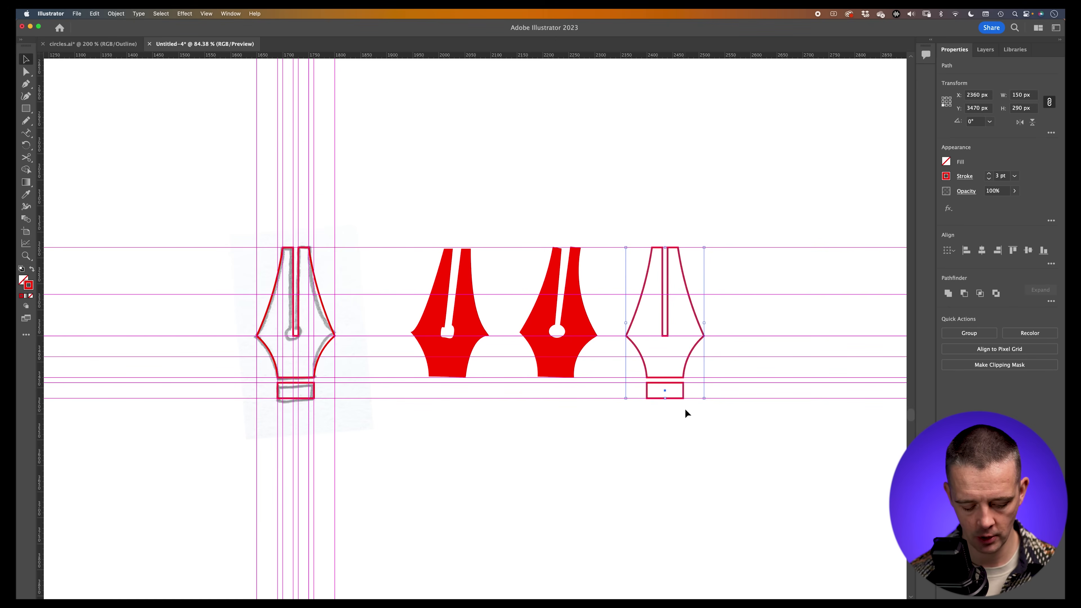
Swap the stroke and fill of the nib and collar copy to make it solid red, and hide the guides
{"action": "key", "text": "shift+x"}
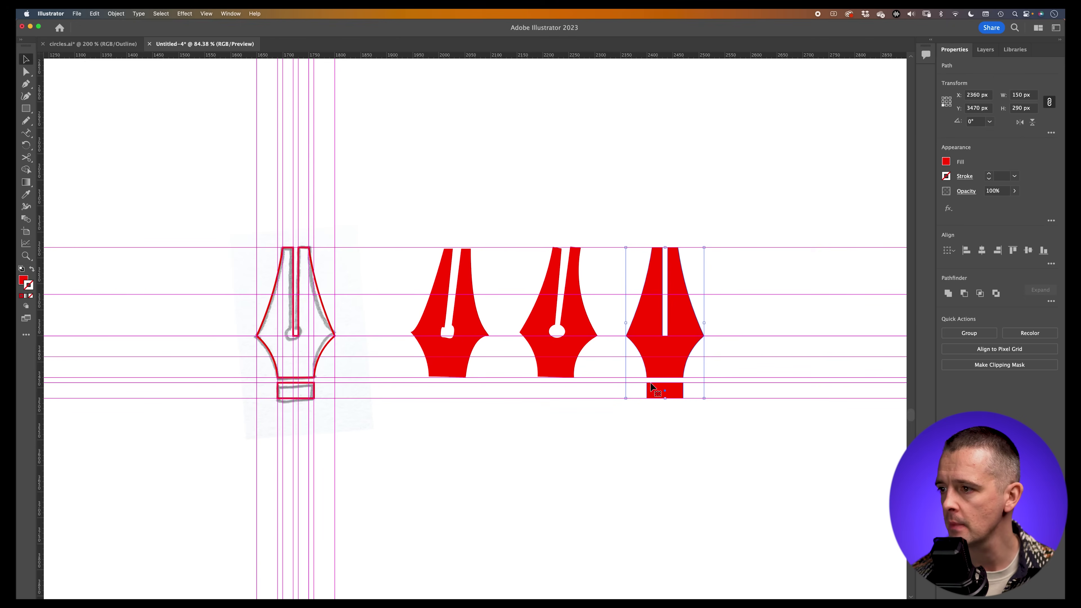
{"action": "left_click", "coordinate": [596, 439]}
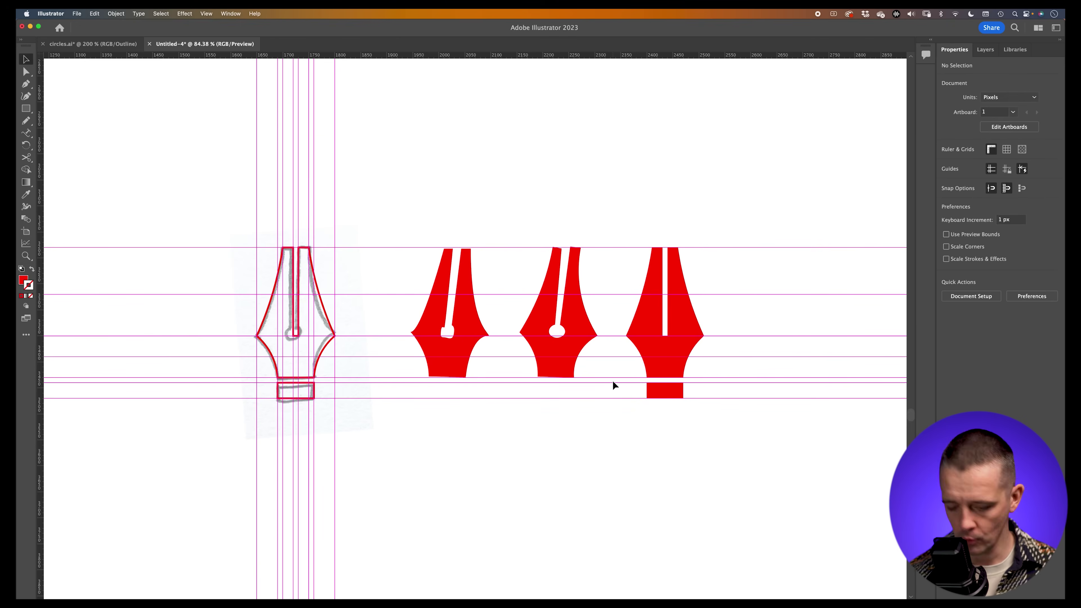
{"action": "key", "text": "super+semicolon"}
{"action": "key", "text": "z"}
{"action": "left_click", "coordinate": [723, 404]}
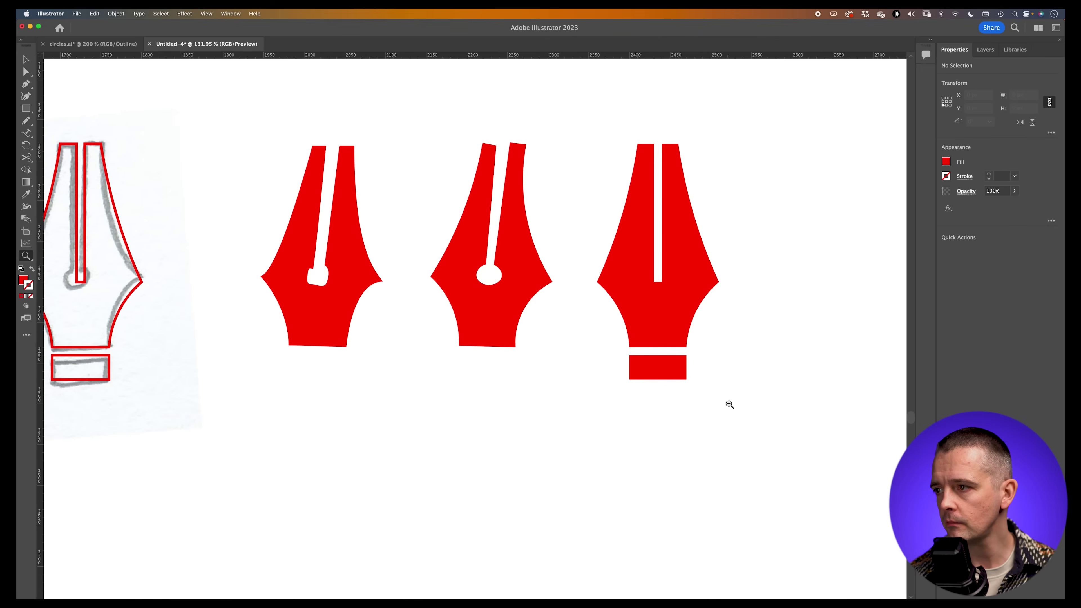
{"action": "left_click_drag", "start_coordinate": [657, 427], "coordinate": [591, 459]}
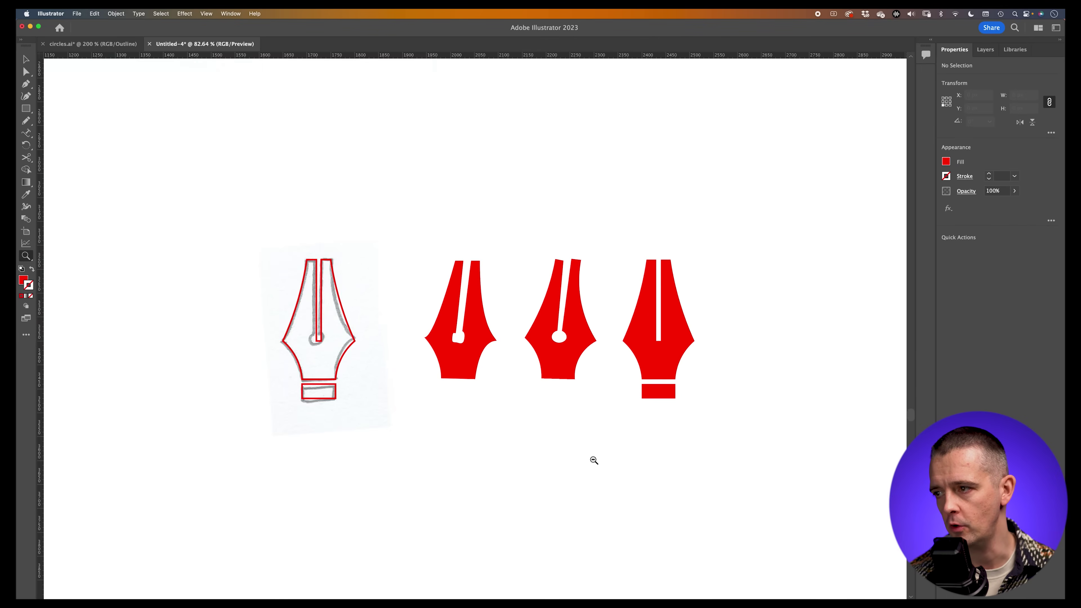
Compare the redrawn nib with the two earlier nibs in both the outline and filled views
{"action": "mouse_move", "coordinate": [697, 441]}
{"action": "left_mouse_down"}
{"action": "mouse_move", "coordinate": [709, 442]}
{"action": "mouse_move", "coordinate": [741, 369]}
{"action": "mouse_move", "coordinate": [665, 282]}
{"action": "left_mouse_up"}
{"action": "left_click_drag", "start_coordinate": [748, 396], "coordinate": [753, 355]}
{"action": "scroll", "coordinate": [681, 322], "scroll_direction": "up", "scroll_amount": 4}
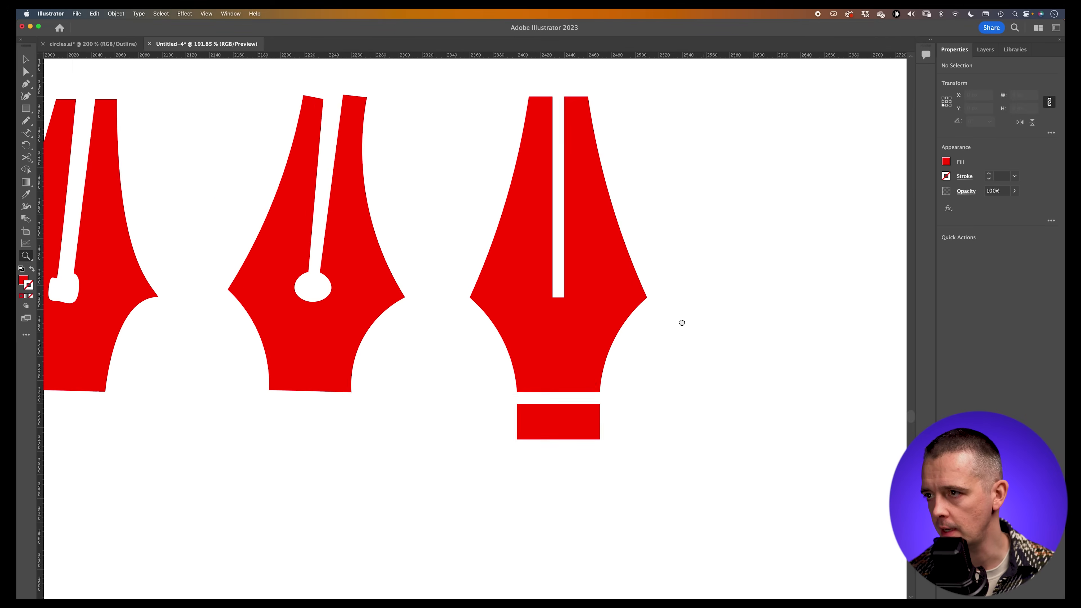
{"action": "key", "text": "super+y"}
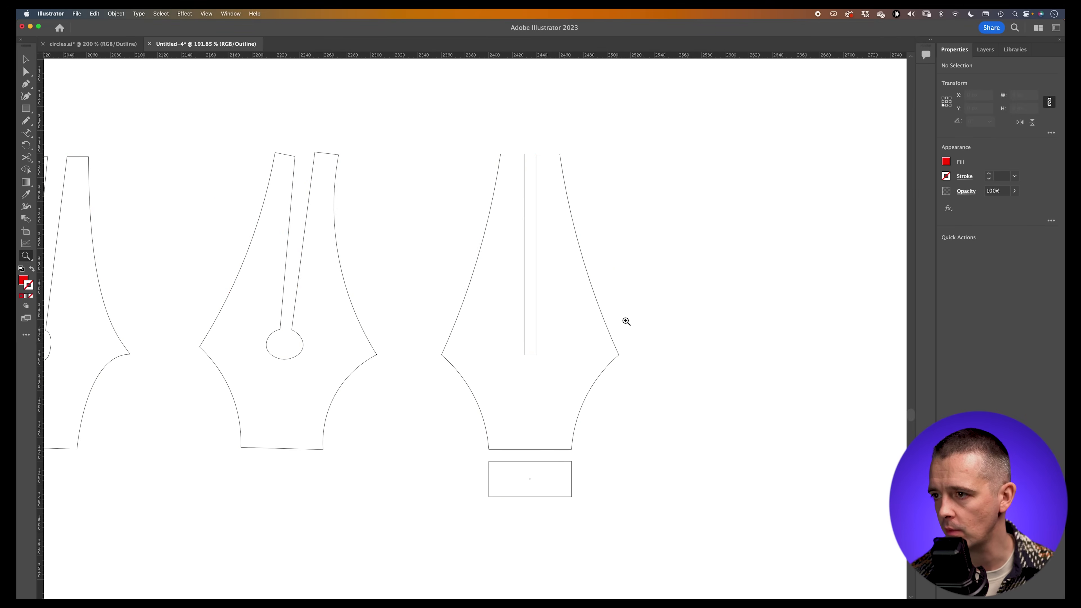
{"action": "left_click_drag", "start_coordinate": [532, 324], "coordinate": [511, 271]}
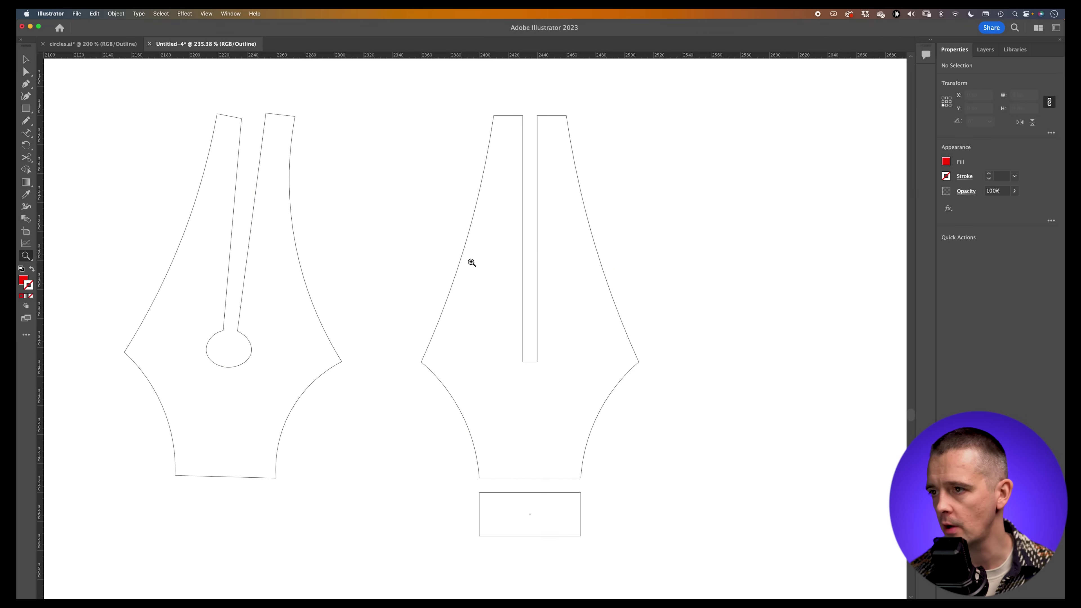
{"action": "scroll", "coordinate": [584, 364], "scroll_direction": "down", "scroll_amount": 6}
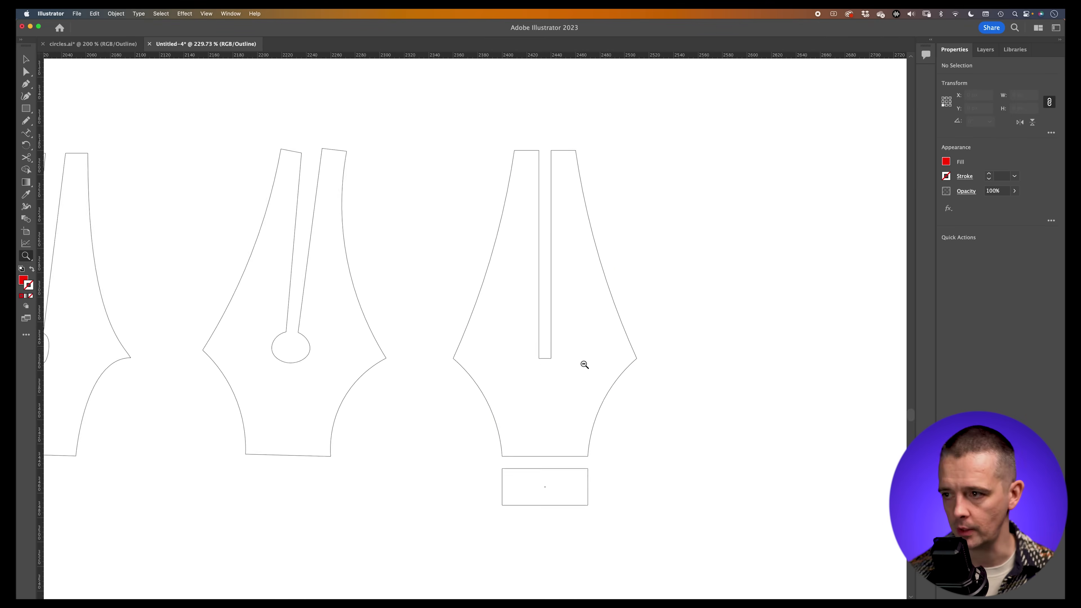
{"action": "key", "text": "super+y"}
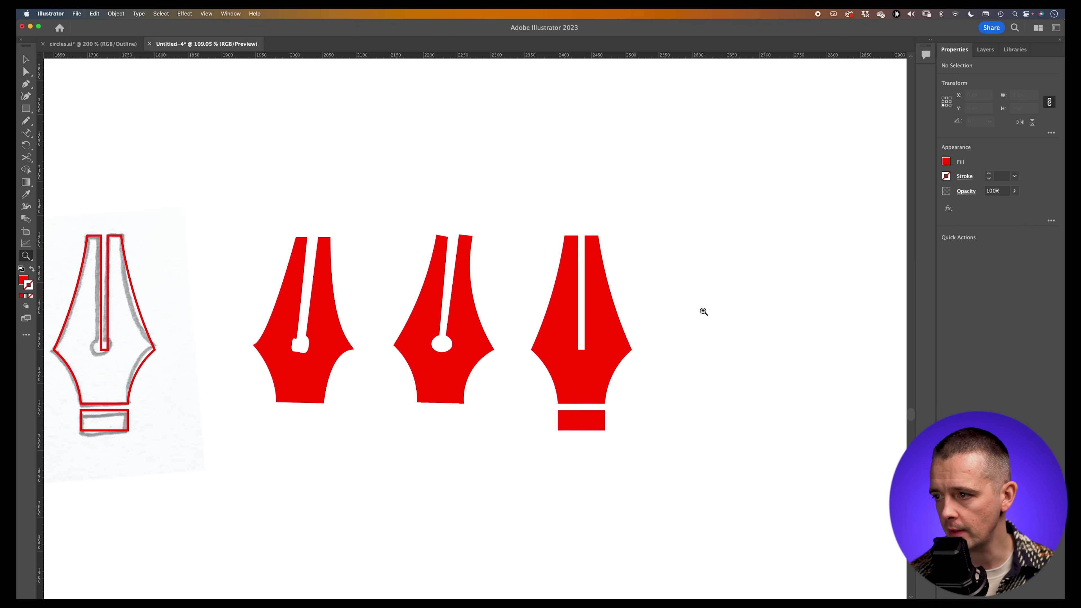
{"action": "scroll", "coordinate": [724, 369], "scroll_direction": "up", "scroll_amount": 5}
Show the grid and draw a 30 × 30 px circle over the lower end of the redrawn nib's slit
{"action": "left_click", "coordinate": [27, 110]}
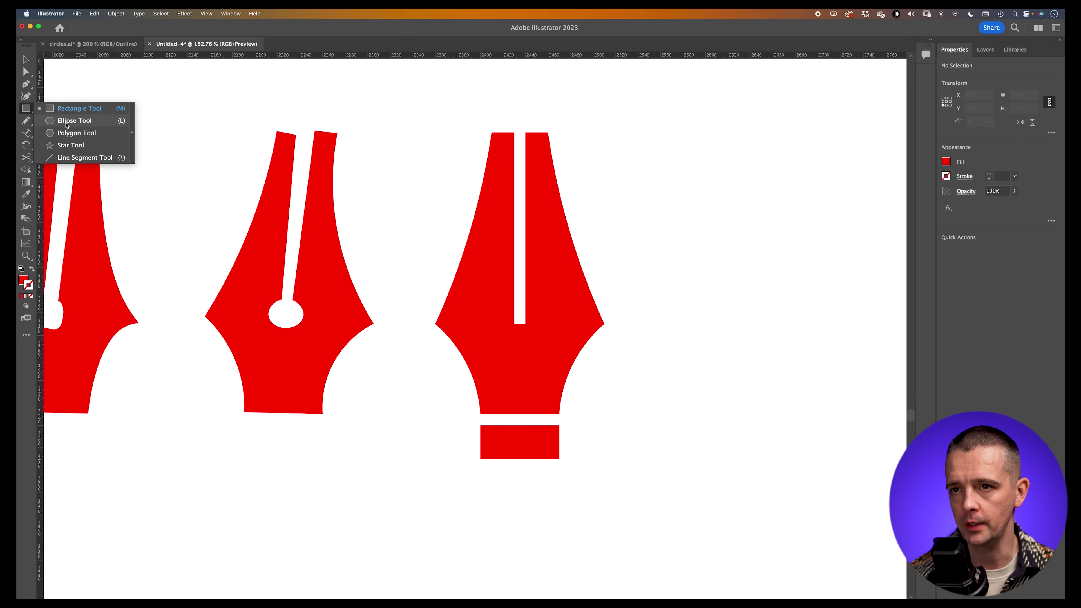
{"action": "left_click", "coordinate": [66, 122]}
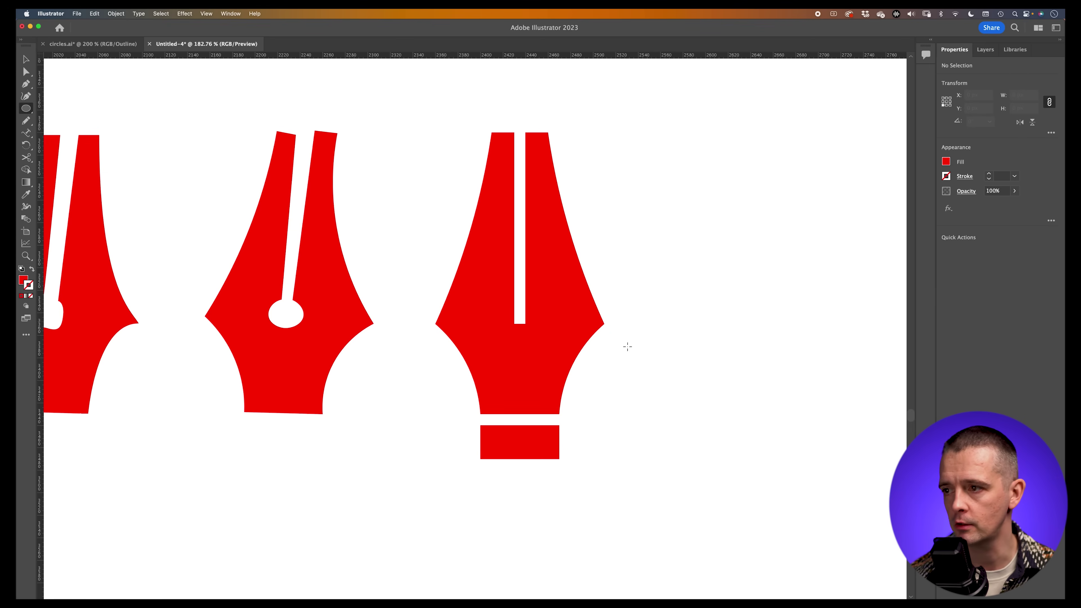
{"action": "key", "text": "super+equal"}
{"action": "key", "text": "super+apostrophe"}
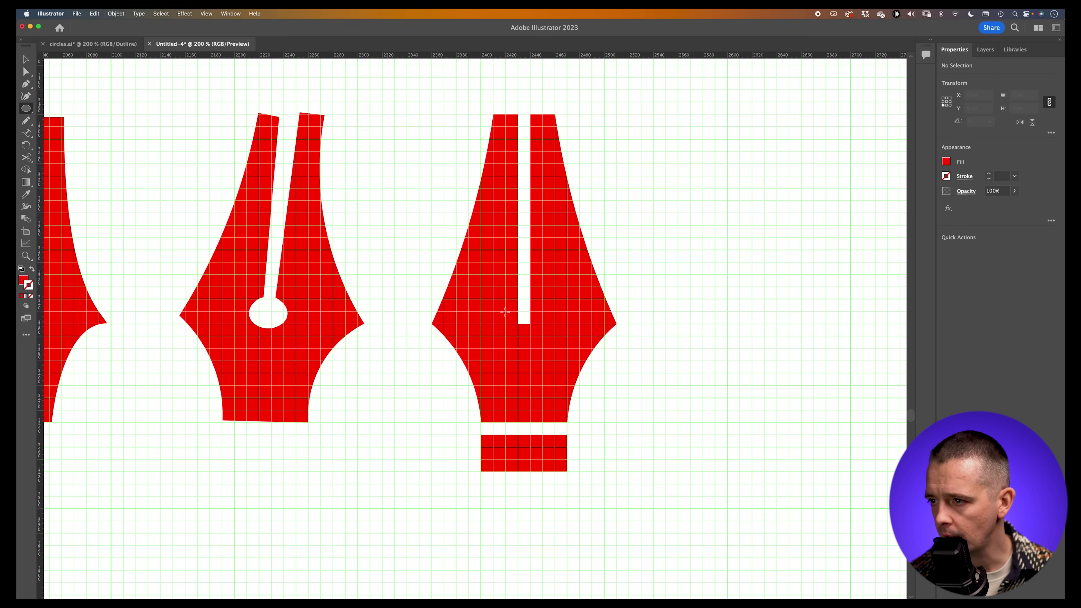
{"action": "left_click_drag", "start_coordinate": [519, 328], "coordinate": [541, 344]}
Fill the circle with white sampled from the empty canvas beside the nib
{"action": "key", "text": "i"}
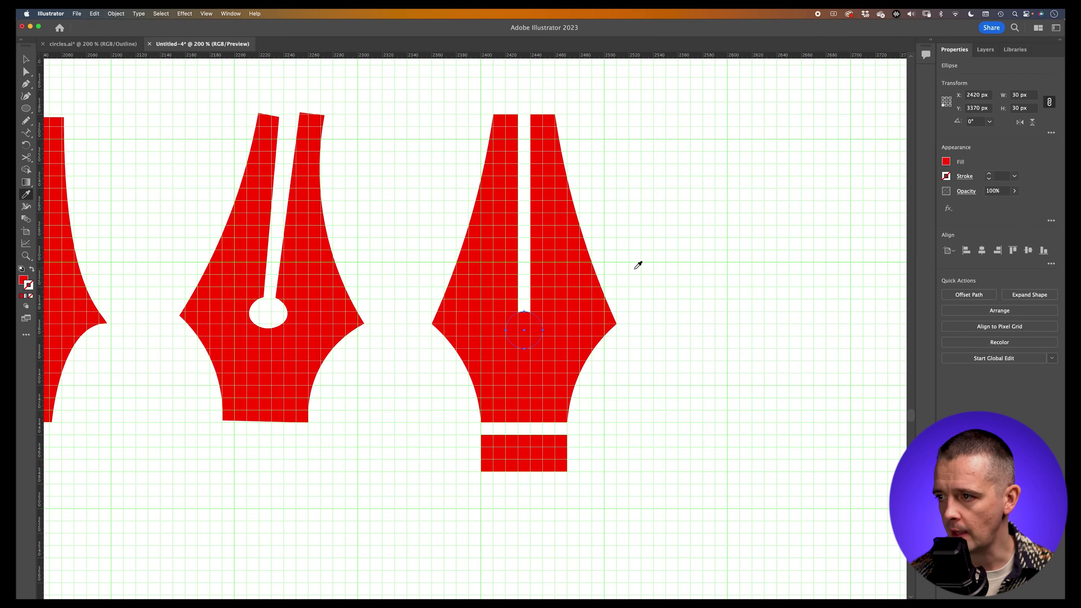
{"action": "left_click", "coordinate": [638, 268]}
{"action": "key", "text": "v"}
{"action": "left_click", "coordinate": [651, 314]}
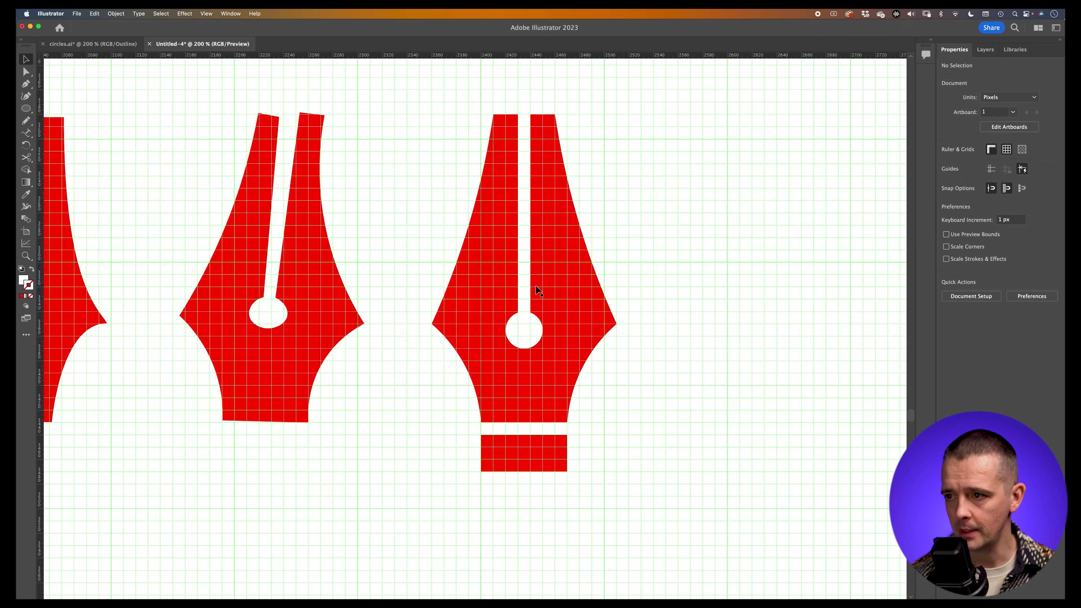
Nudge the white circle in 10 px steps to X 2420 px, Y 3360 px over the slit's end, and hide the grid
{"action": "left_click", "coordinate": [527, 328]}
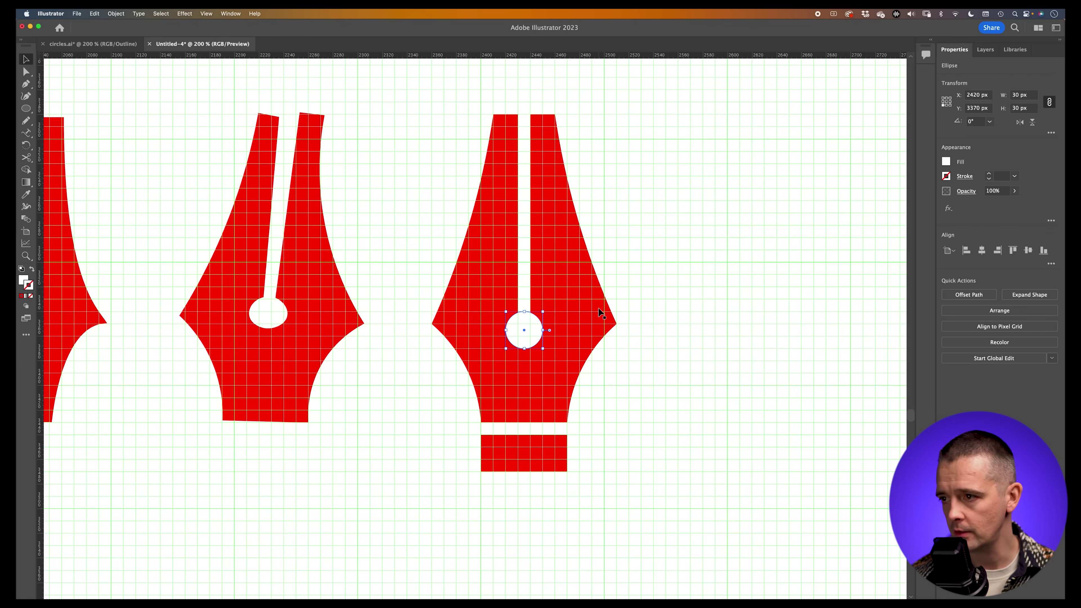
{"action": "key", "text": "shift+Right"}
{"action": "key", "text": "shift+Right"}
{"action": "key", "text": "shift+Down"}
{"action": "key", "text": "shift+Down"}
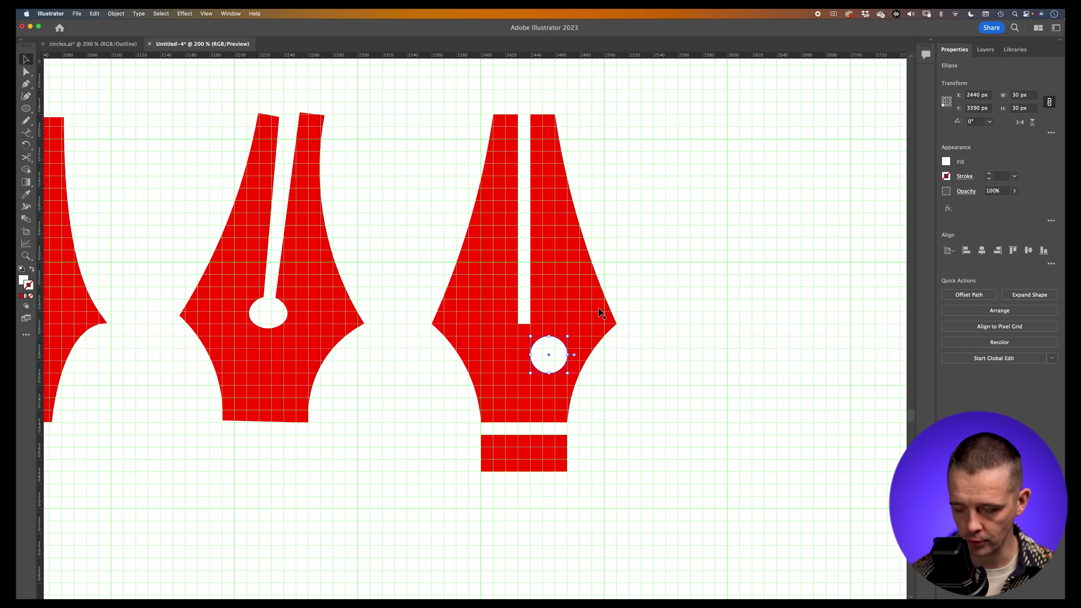
{"action": "key", "text": "shift+Up"}
{"action": "key", "text": "shift+Left"}
{"action": "key", "text": "shift+Left"}
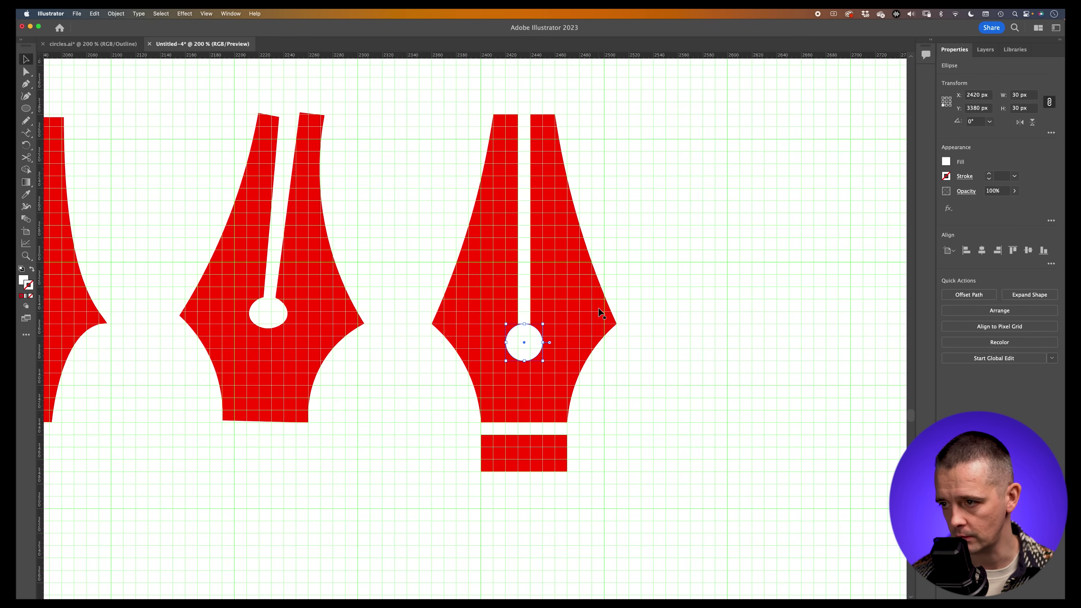
{"action": "key", "text": "shift+Up"}
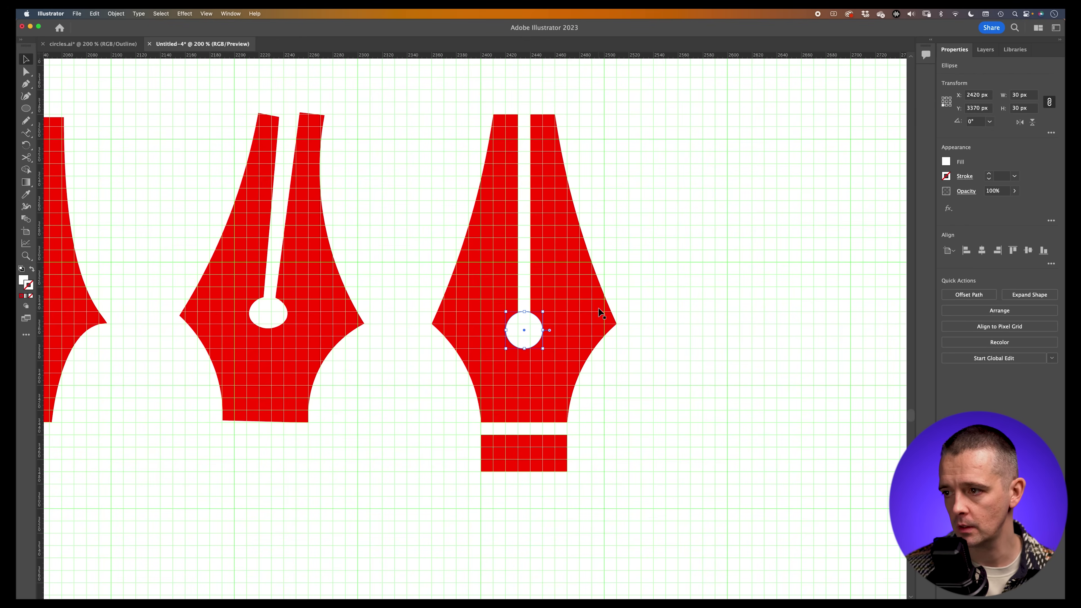
{"action": "key", "text": "shift+Up"}
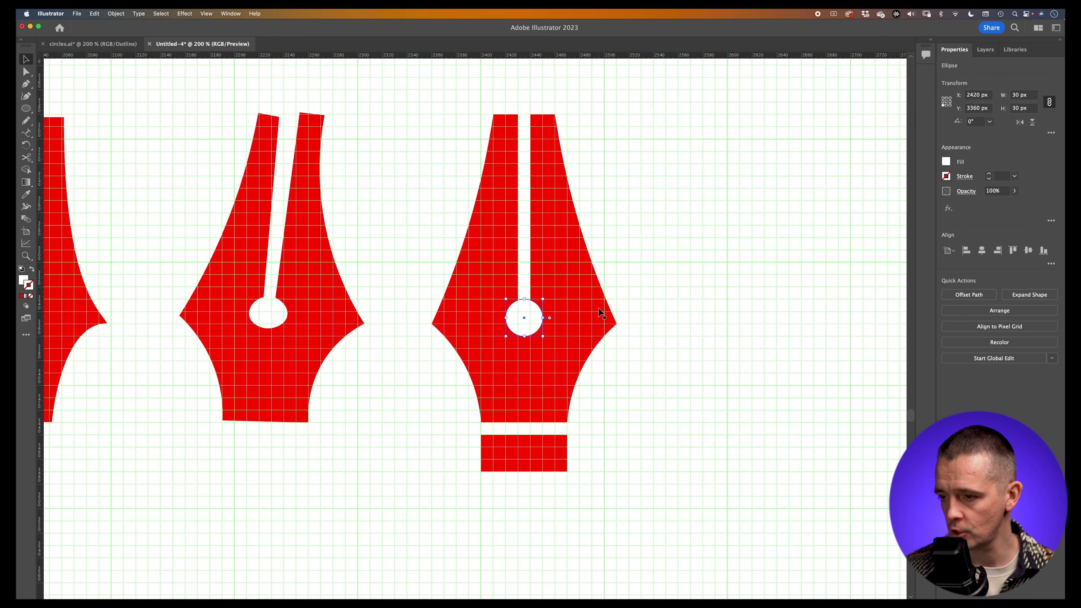
{"action": "key", "text": "super+shift+b"}
{"action": "key", "text": "super+apostrophe"}
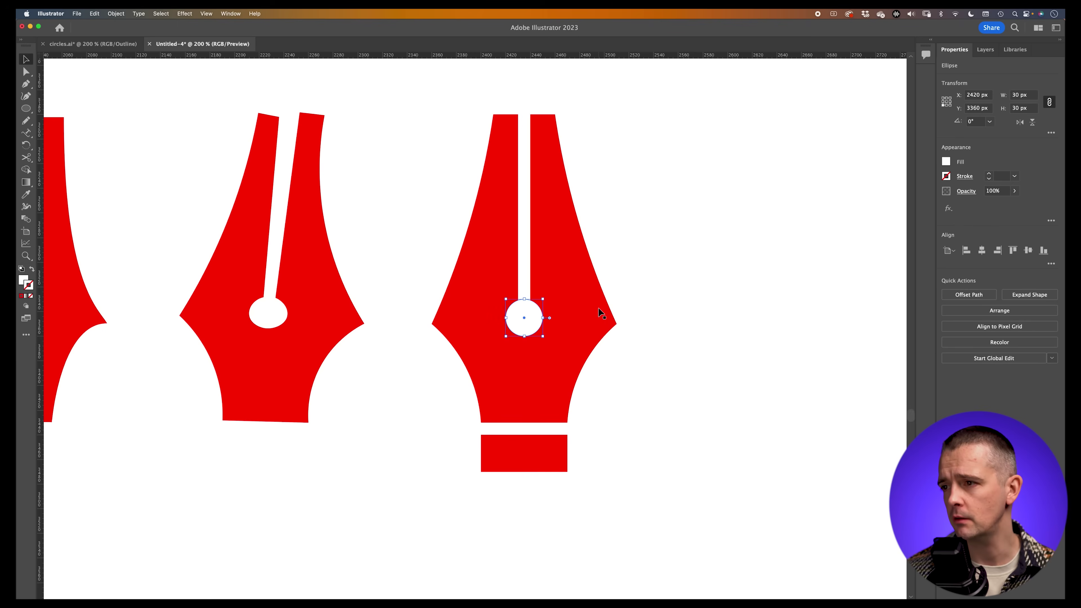
Examine the finished nib beside the earlier versions and check in outline view how the circle overlaps the slit's end
{"action": "key", "text": "super+shift+a"}
{"action": "key", "text": "z"}
{"action": "left_click_drag", "start_coordinate": [734, 380], "coordinate": [551, 454]}
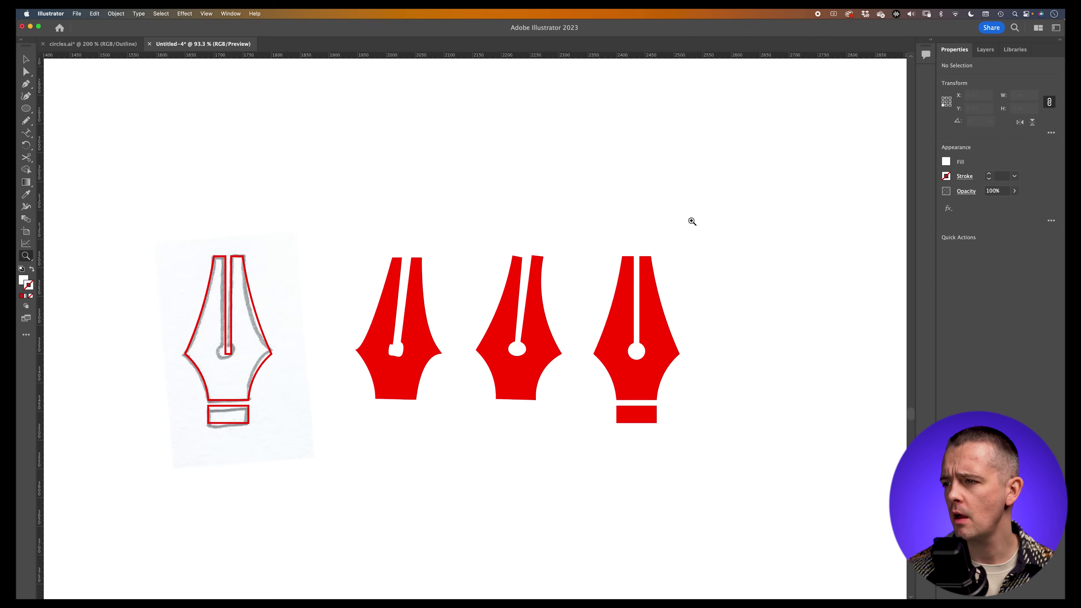
{"action": "left_click_drag", "start_coordinate": [709, 401], "coordinate": [578, 389]}
{"action": "left_click", "coordinate": [579, 389], "text": "alt"}
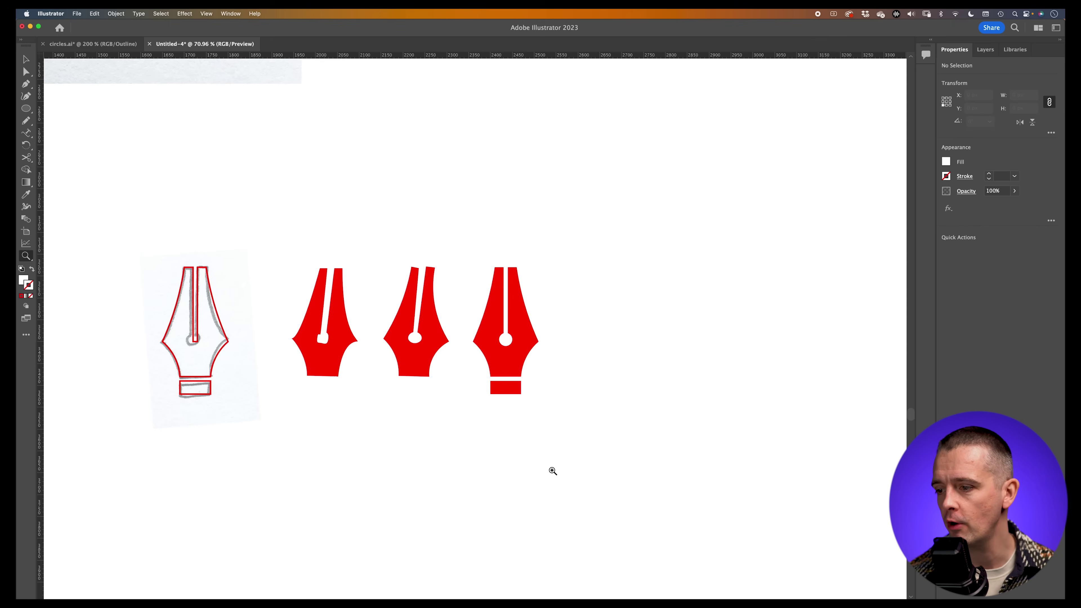
{"action": "left_click_drag", "start_coordinate": [553, 364], "coordinate": [643, 319]}
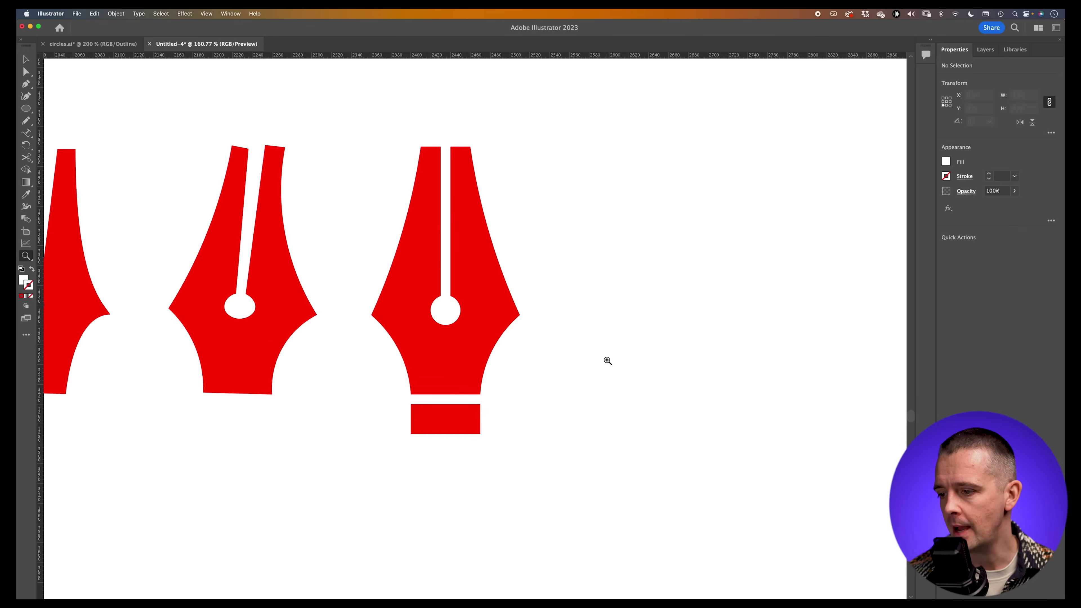
{"action": "left_click_drag", "start_coordinate": [557, 376], "coordinate": [596, 365]}
{"action": "left_click_drag", "start_coordinate": [520, 335], "coordinate": [468, 391]}
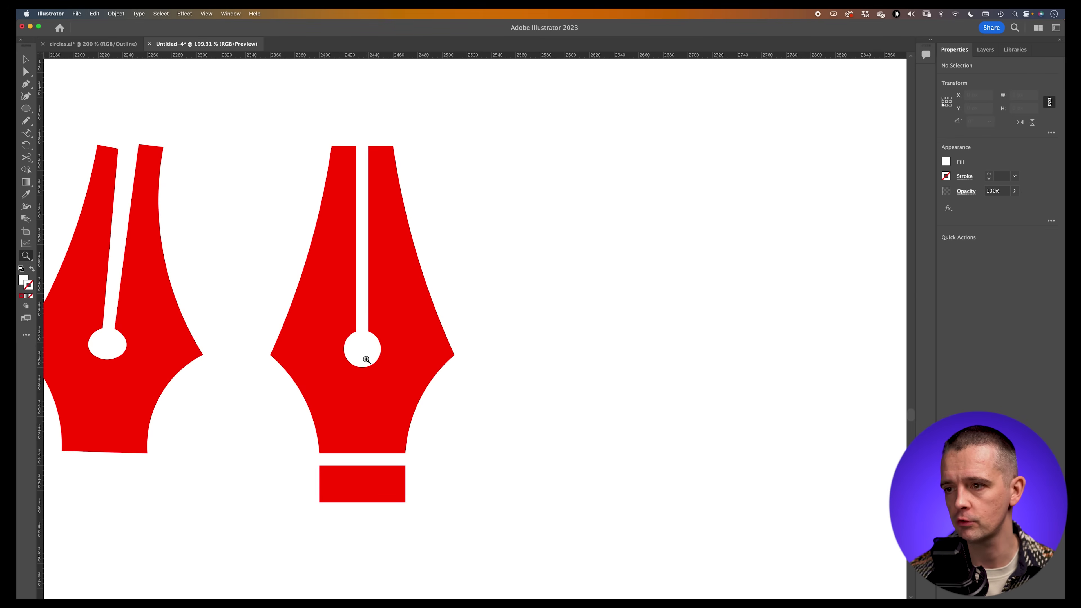
{"action": "key", "text": "super+y"}
{"action": "key", "text": "v"}
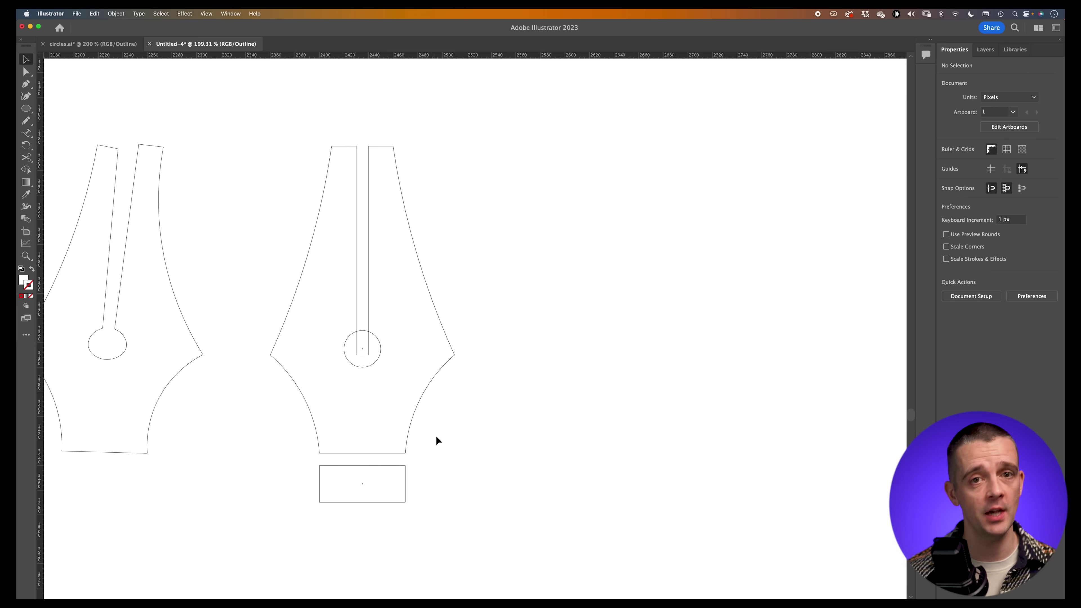
{"action": "left_click_drag", "start_coordinate": [475, 445], "coordinate": [270, 241]}
{"action": "left_click", "coordinate": [539, 315]}
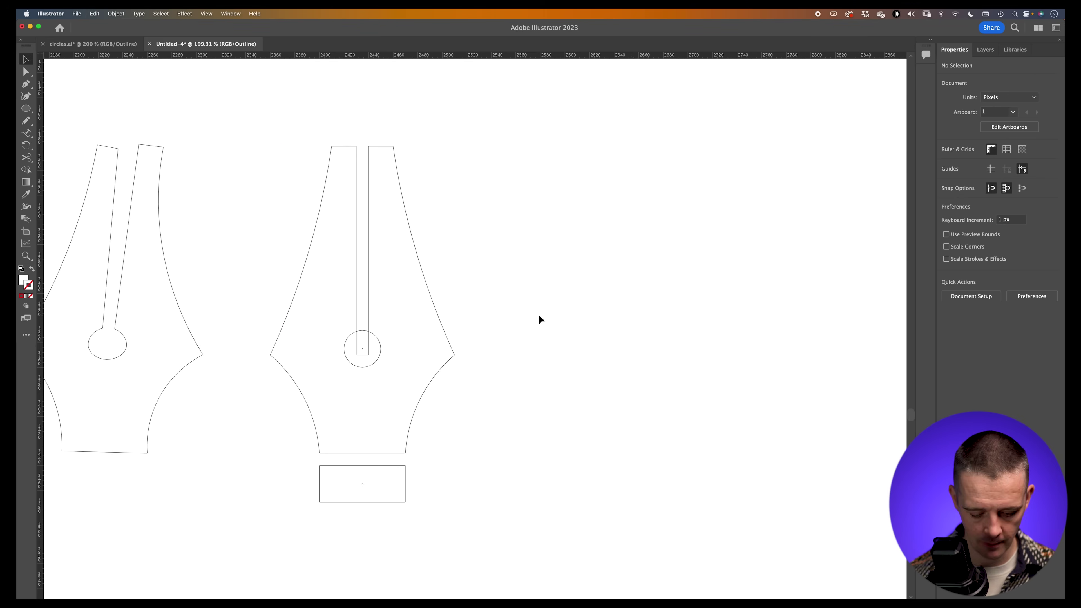
{"action": "key", "text": "super+y"}
Change the circle's fill to the cyan colour 14EEF4
{"action": "left_click", "coordinate": [357, 349]}
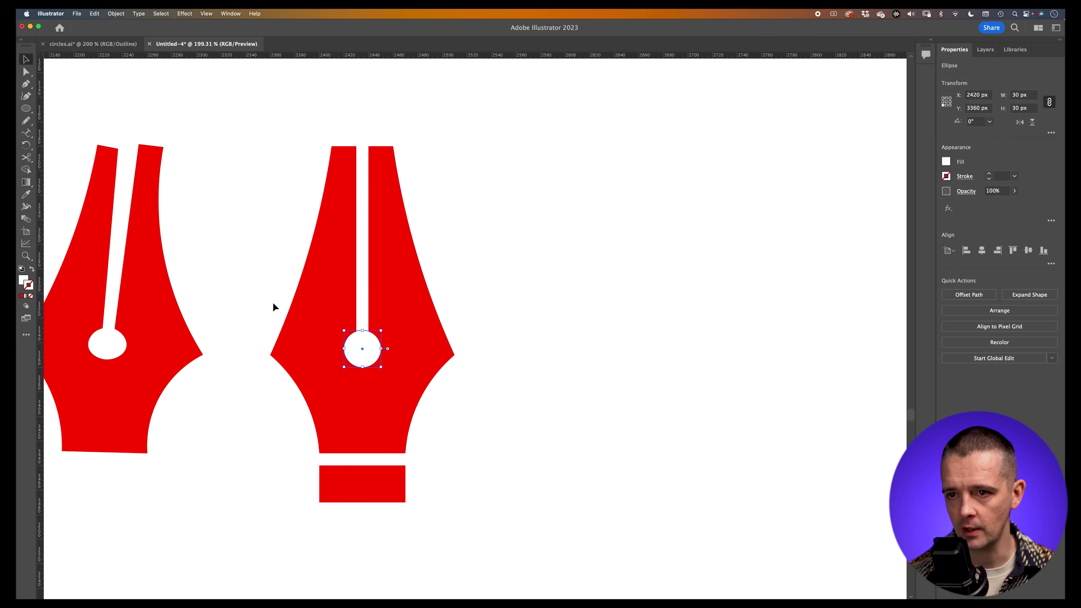
{"action": "double_click", "coordinate": [24, 281]}
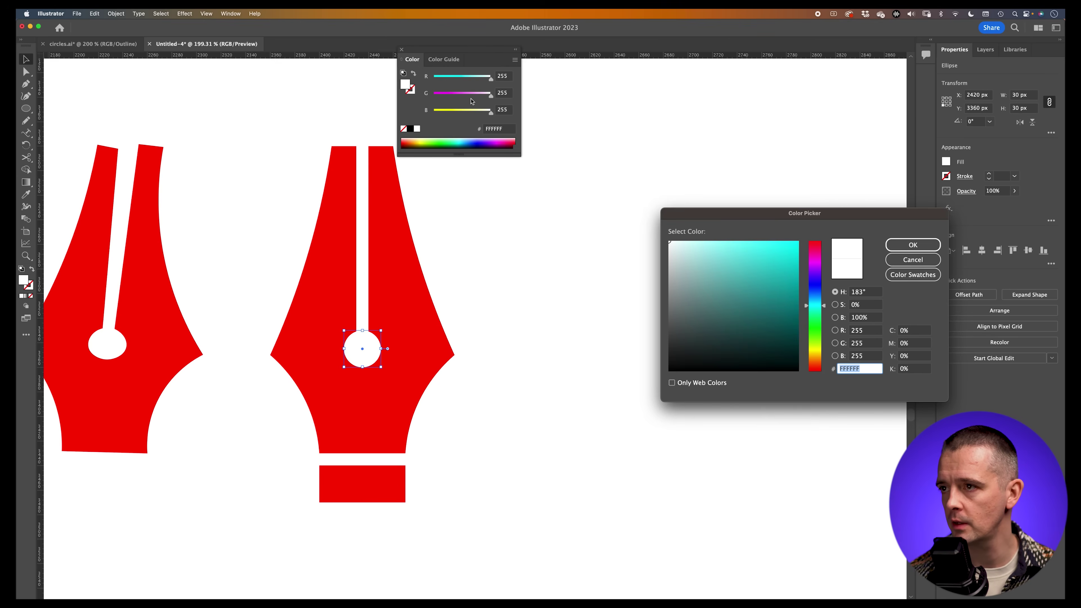
{"action": "type", "text": "14EEF4"}
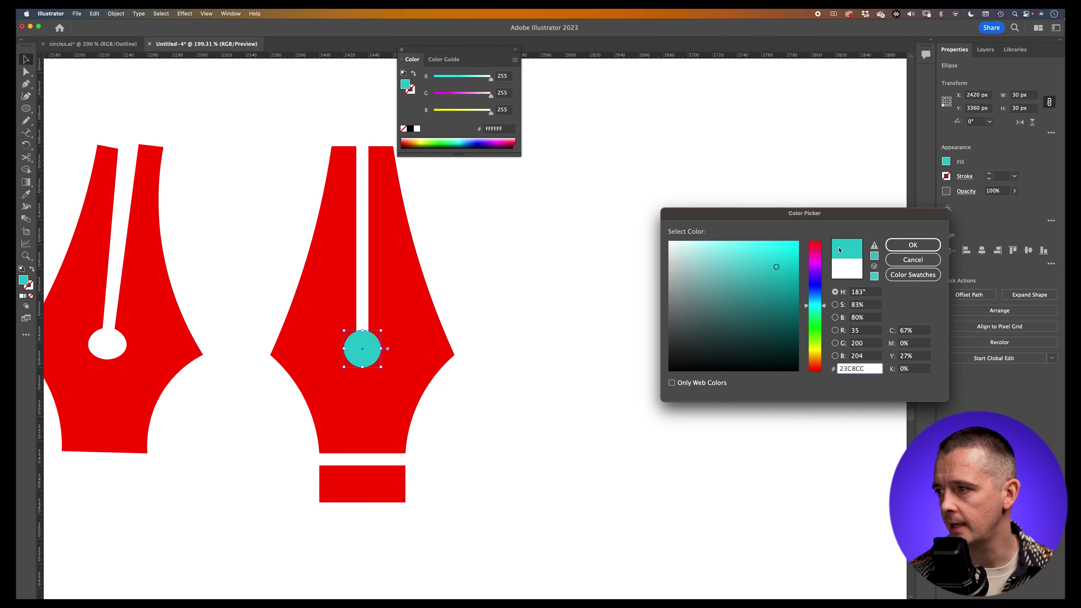
{"action": "left_click", "coordinate": [913, 245]}
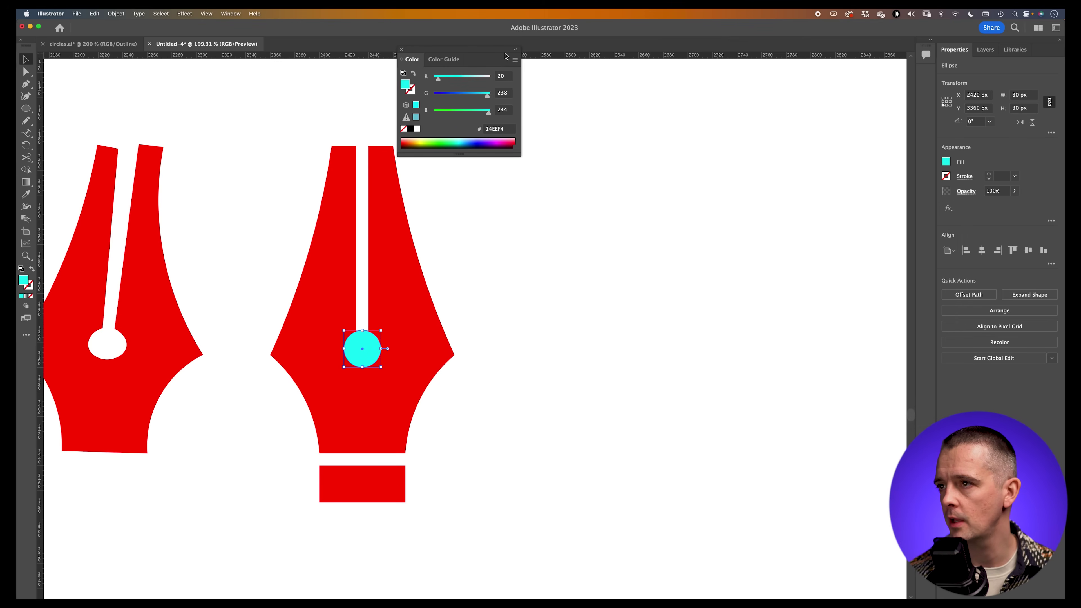
{"action": "left_click", "coordinate": [402, 51]}
{"action": "left_click", "coordinate": [506, 282]}
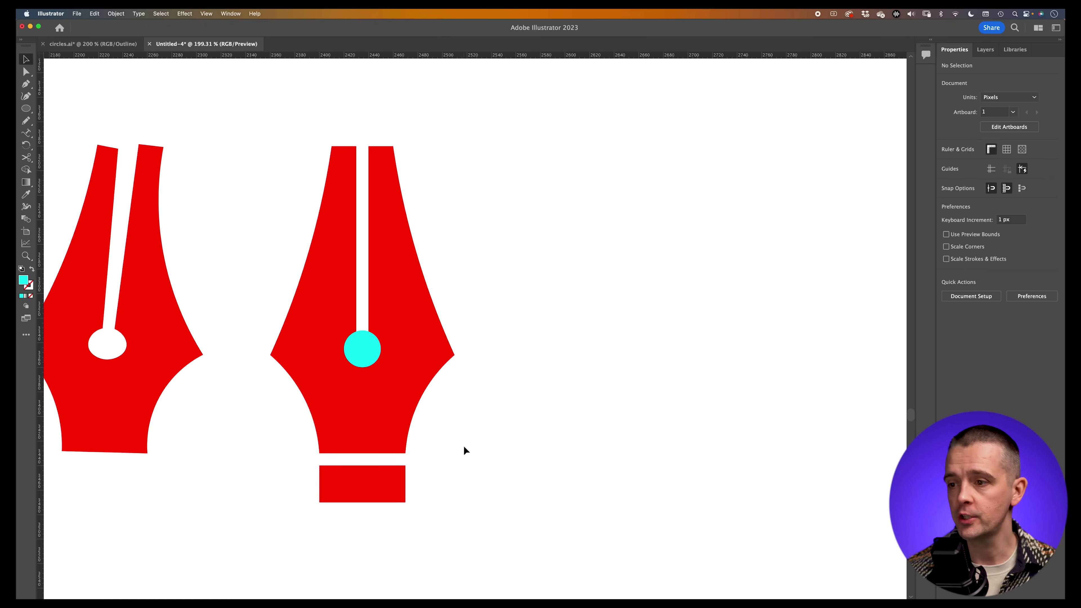
Duplicate the nib, circle and collar together to the right, at X 2600 px
{"action": "left_click_drag", "start_coordinate": [501, 506], "coordinate": [241, 203]}
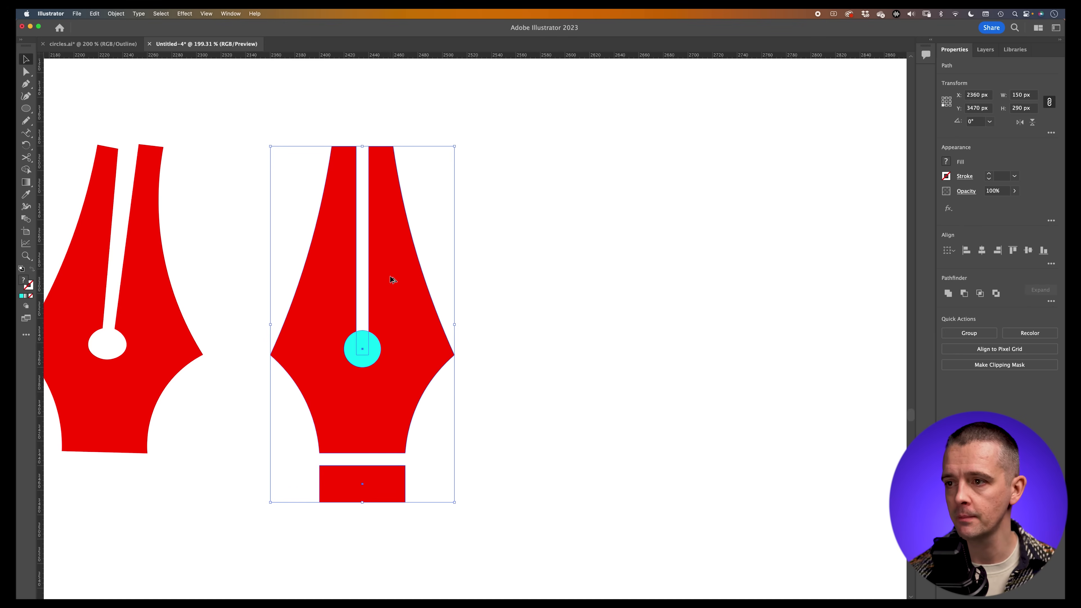
{"action": "left_click", "coordinate": [398, 284]}
{"action": "left_click", "coordinate": [446, 420]}
{"action": "left_click", "coordinate": [403, 314]}
{"action": "left_click", "coordinate": [422, 435]}
{"action": "left_click_drag", "start_coordinate": [483, 507], "coordinate": [704, 317]}
{"action": "scroll", "coordinate": [678, 321], "scroll_direction": "right", "scroll_amount": 6}
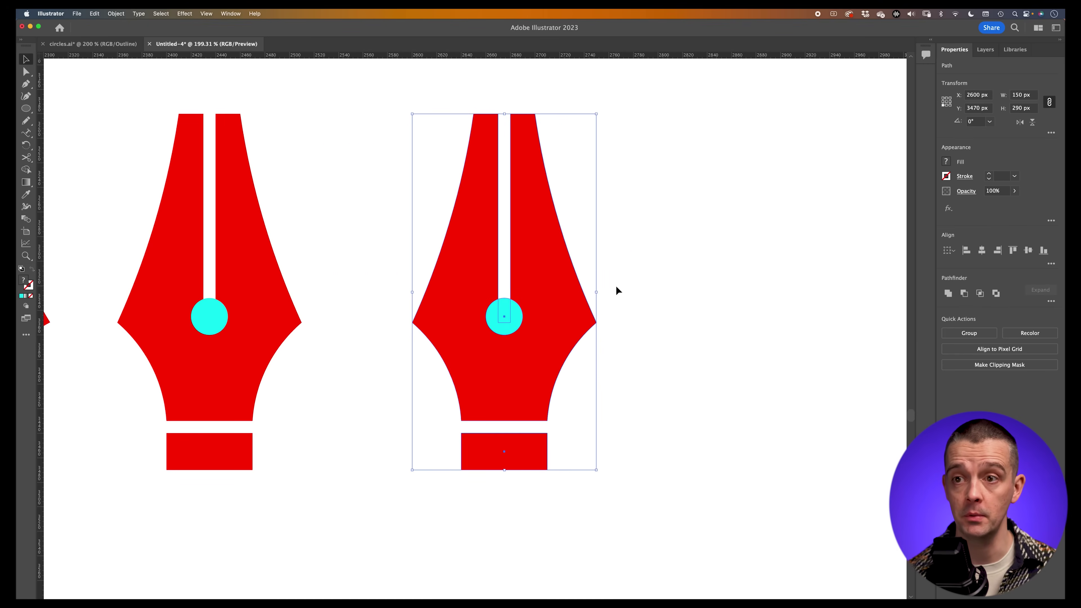
Merge the overlapping circle regions at the slit's end of the new copy into one shape with the Shape Builder tool
{"action": "left_click", "coordinate": [26, 170]}
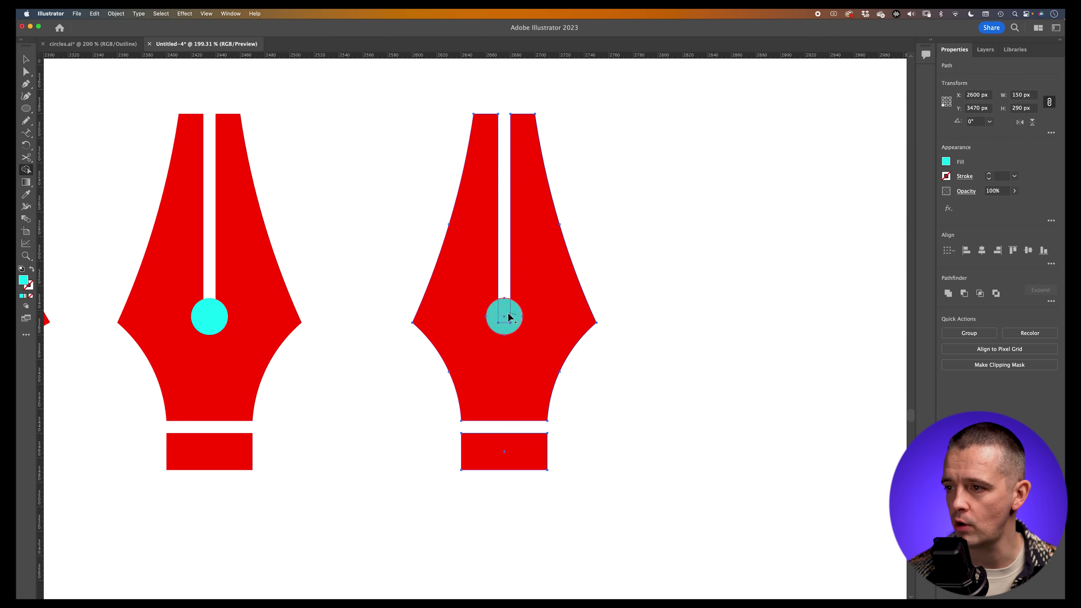
{"action": "left_click", "coordinate": [492, 319]}
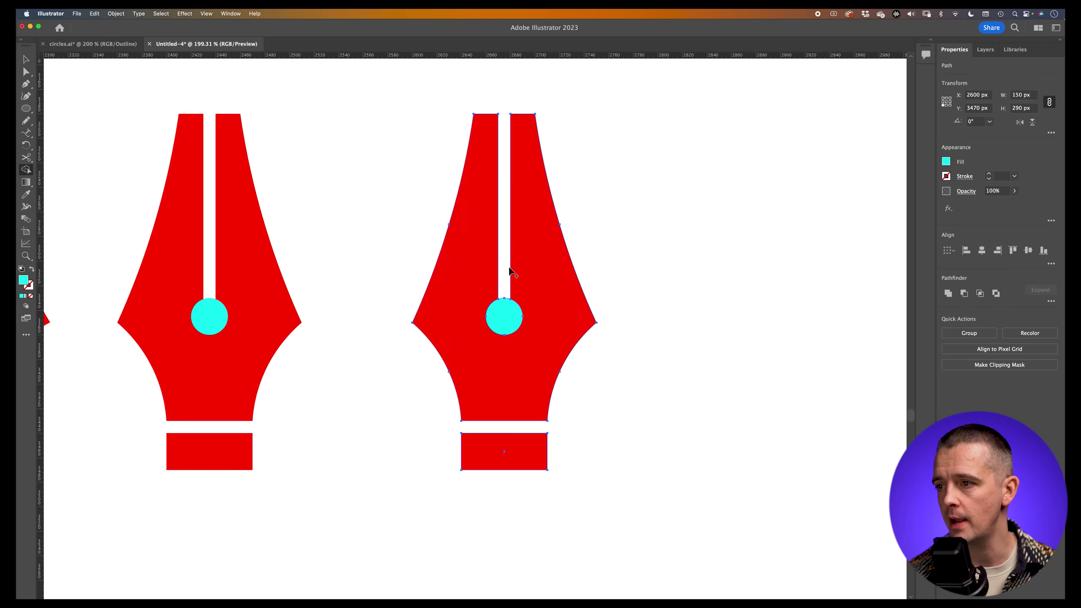
Cut the merged circle out of the new nib copy with the Shape Builder tool and check the hole in outline view
{"action": "left_click", "coordinate": [503, 315], "text": "alt"}
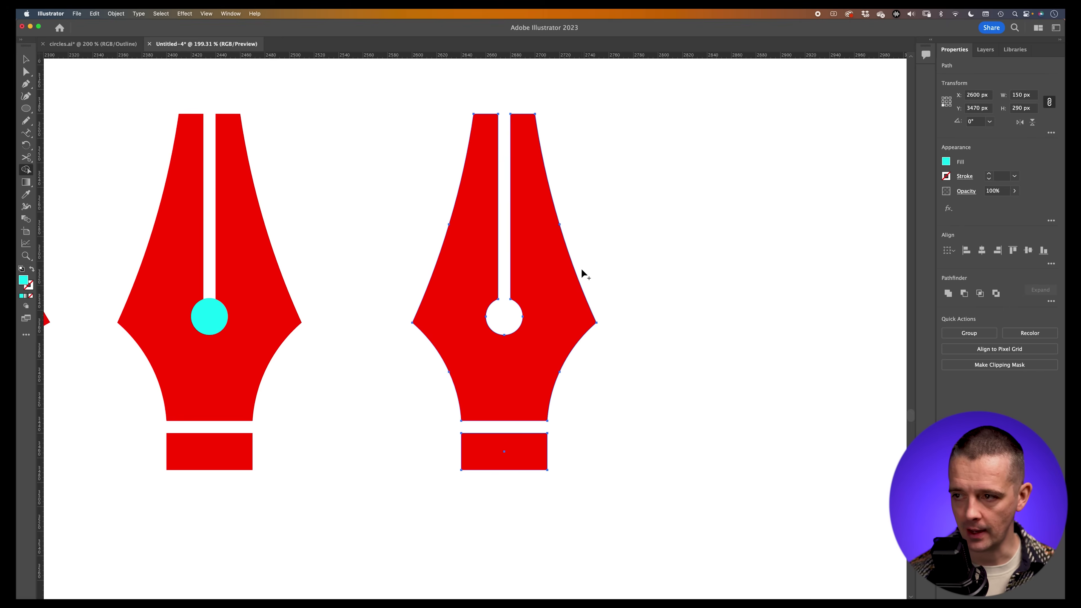
{"action": "key", "text": "super+y"}
{"action": "left_click", "coordinate": [693, 360], "text": "super"}
{"action": "key", "text": "v"}
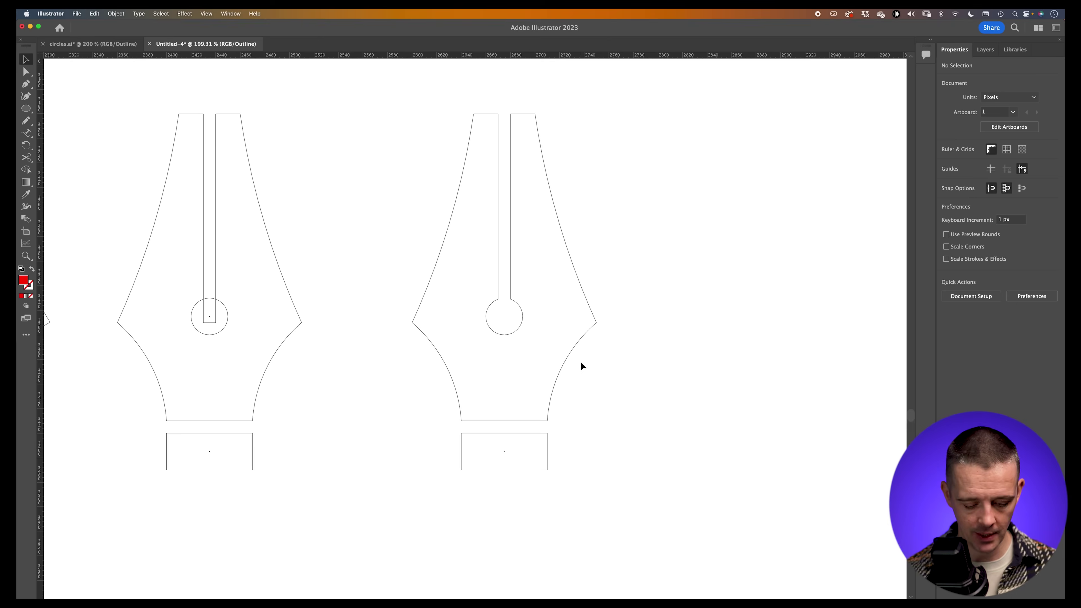
{"action": "key", "text": "super+y"}
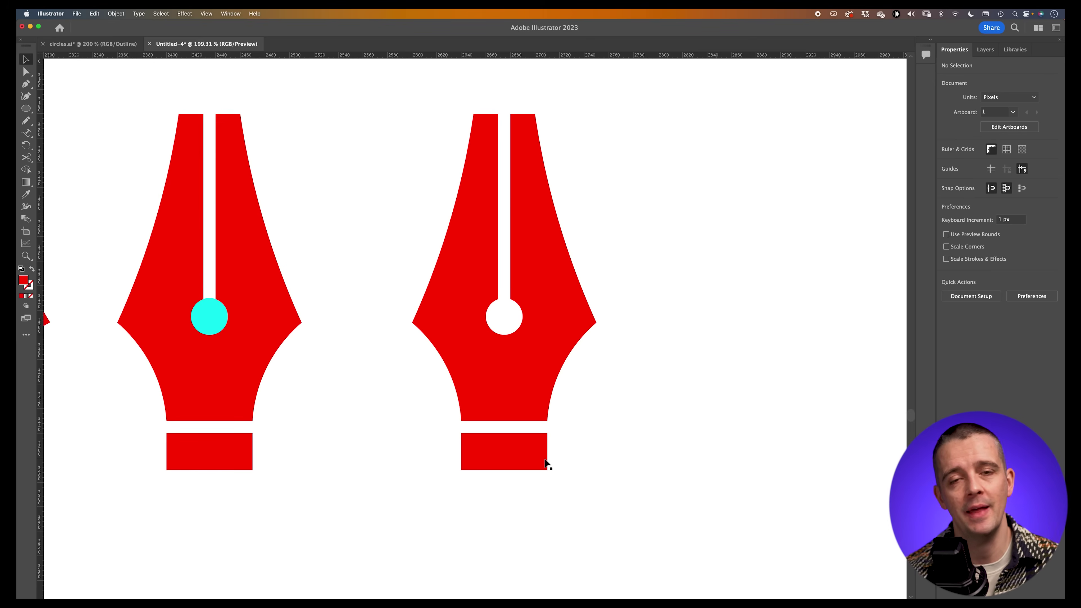
Move the red stroked nib outline off the pencil sketch into the empty space to the left of it
{"action": "key", "text": "super+minus"}
{"action": "key", "text": "super+minus"}
{"action": "key", "text": "super+minus"}
{"action": "key", "text": "super+minus"}
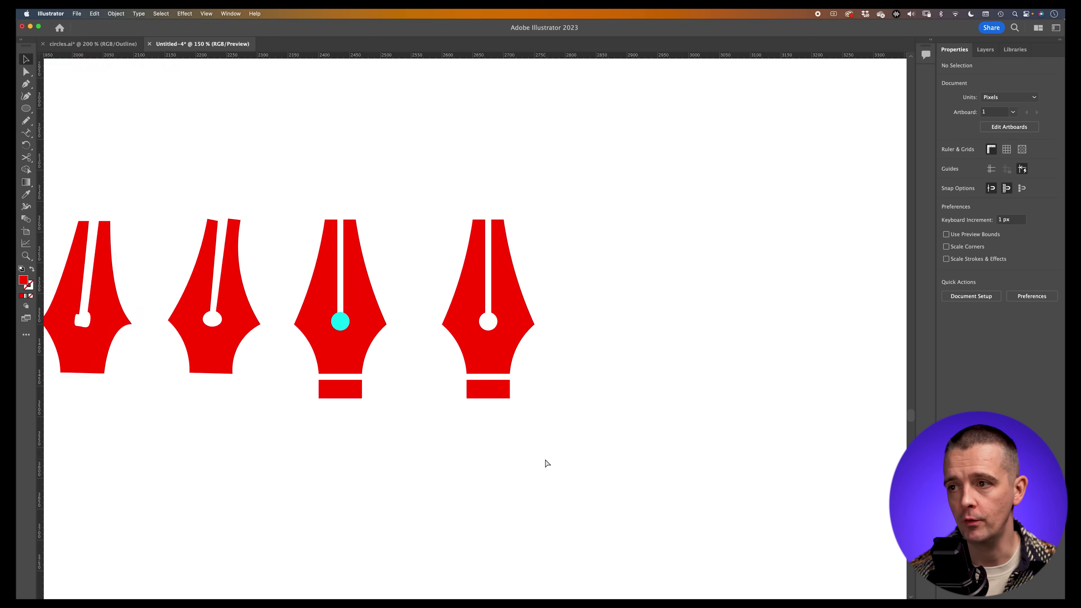
{"action": "left_click_drag", "start_coordinate": [180, 300], "coordinate": [318, 262]}
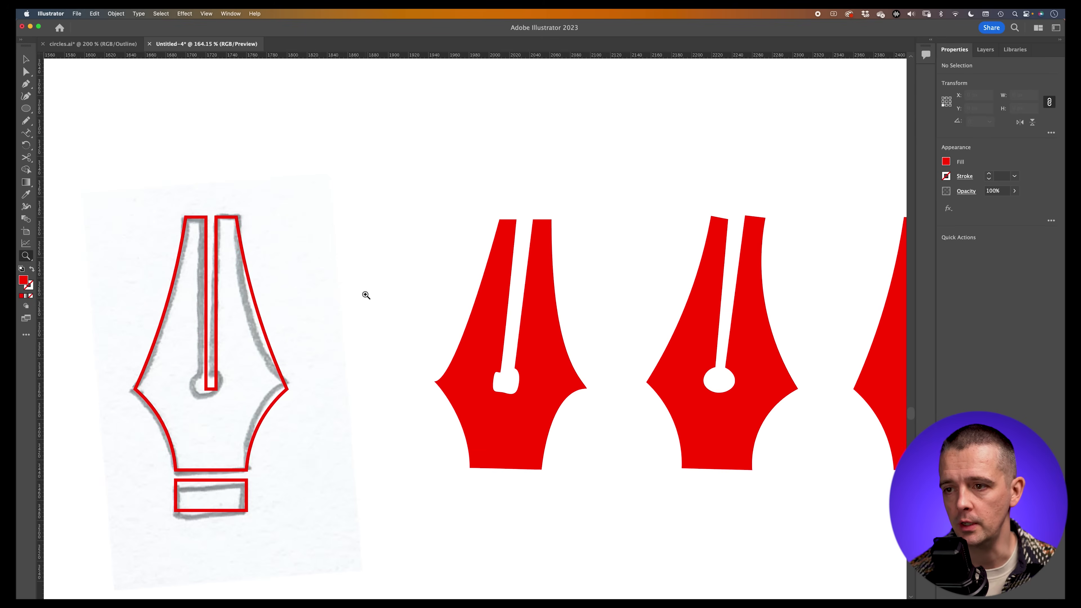
{"action": "left_click_drag", "start_coordinate": [367, 295], "coordinate": [309, 315]}
{"action": "left_click_drag", "start_coordinate": [386, 331], "coordinate": [436, 329]}
{"action": "left_click_drag", "start_coordinate": [405, 292], "coordinate": [281, 420]}
{"action": "left_click_drag", "start_coordinate": [352, 322], "coordinate": [114, 312]}
{"action": "left_click", "coordinate": [248, 235]}
{"action": "scroll", "coordinate": [383, 294], "scroll_direction": "up", "scroll_amount": 5}
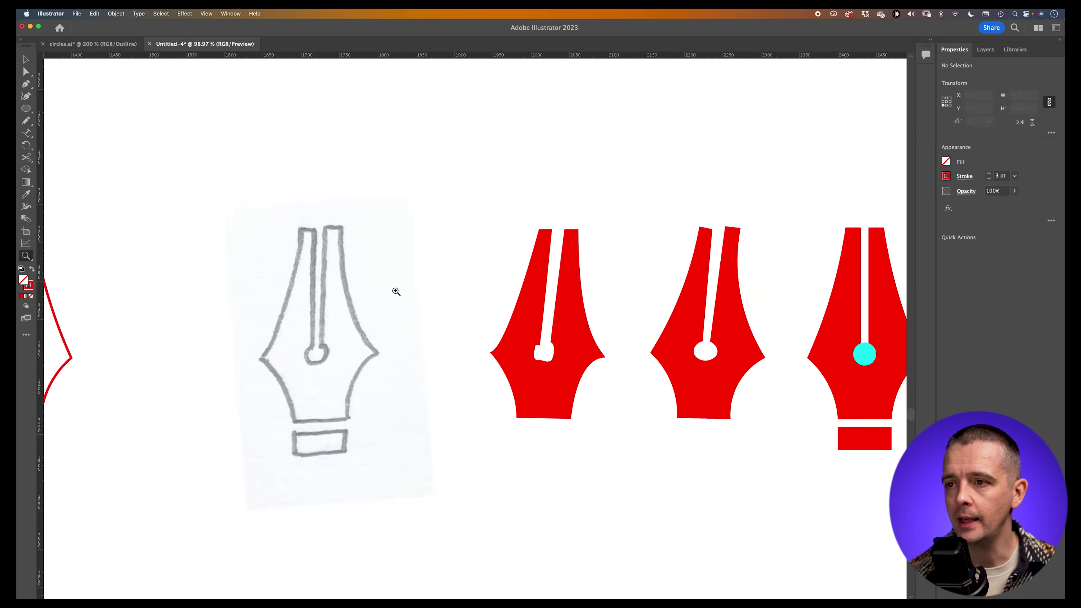
Draw a 70 × 200 px rectangle over the left half of the sketched nib and a 160 × 490 px ellipse following its upper curve
{"action": "left_click_drag", "start_coordinate": [25, 112], "coordinate": [64, 107]}
{"action": "mouse_move", "coordinate": [307, 184]}
{"action": "left_mouse_down"}
{"action": "mouse_move", "coordinate": [237, 379]}
{"action": "mouse_move", "coordinate": [237, 406]}
{"action": "mouse_move", "coordinate": [281, 406]}
{"action": "mouse_move", "coordinate": [226, 408]}
{"action": "left_mouse_up"}
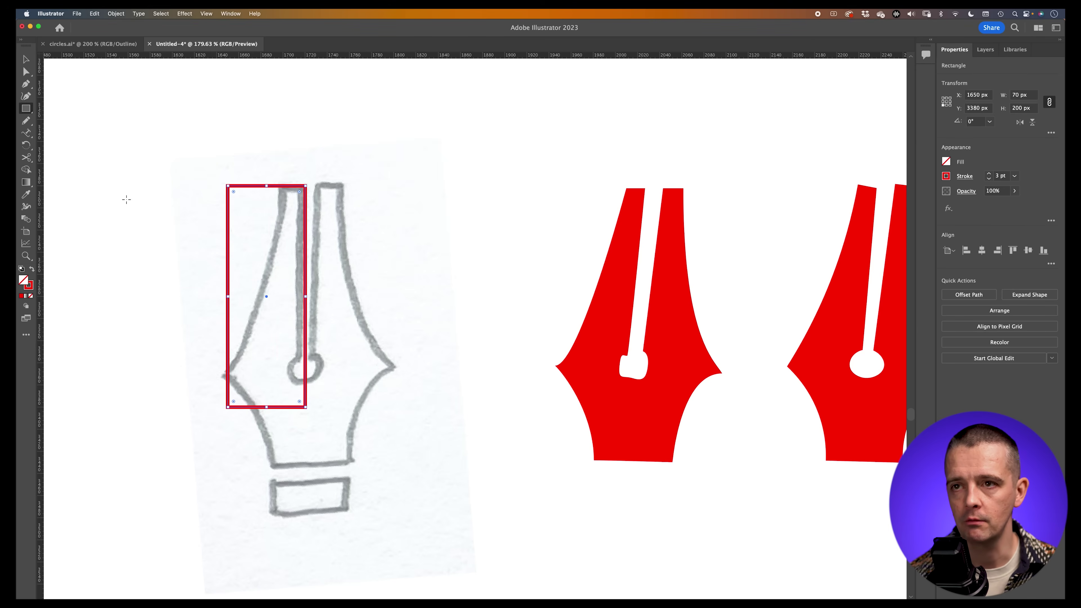
{"action": "left_click_drag", "start_coordinate": [26, 109], "coordinate": [62, 124]}
{"action": "left_click_drag", "start_coordinate": [106, 75], "coordinate": [258, 402]}
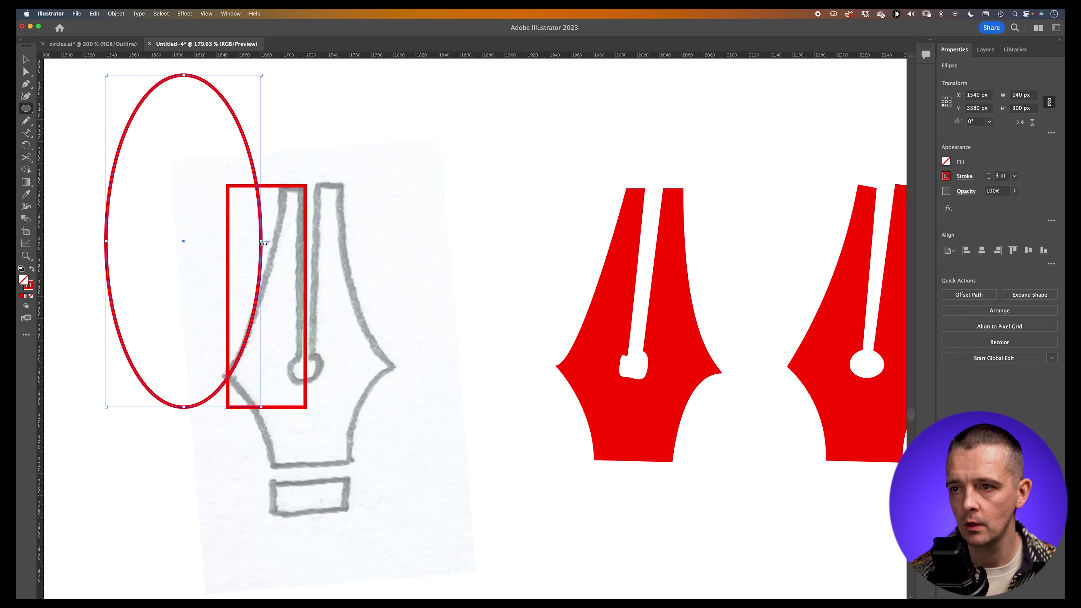
{"action": "scroll", "coordinate": [202, 283], "scroll_direction": "up", "scroll_amount": 5}
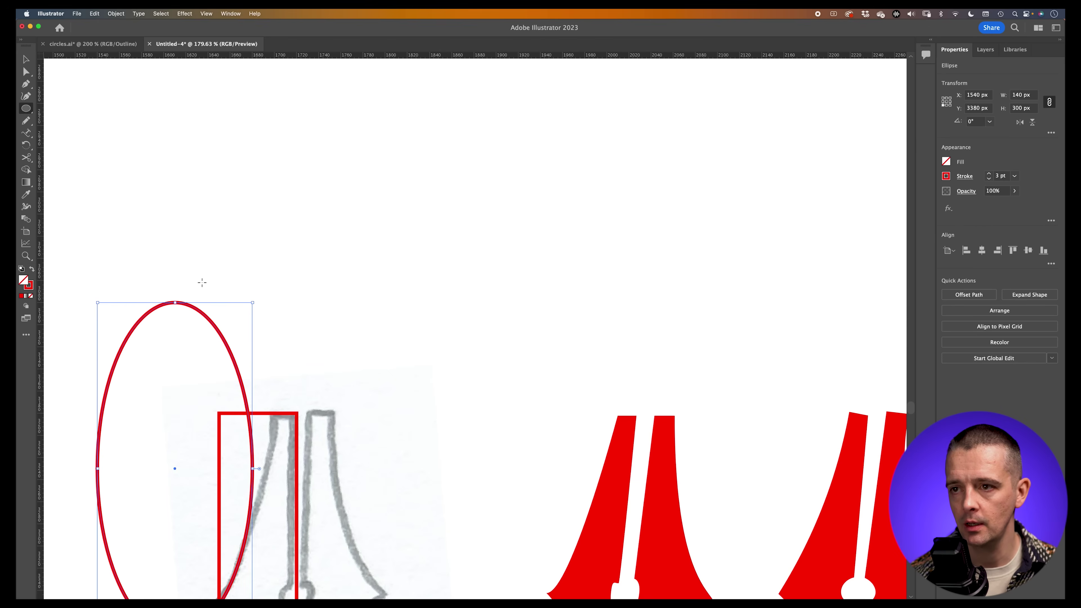
{"action": "left_click_drag", "start_coordinate": [176, 303], "coordinate": [237, 92]}
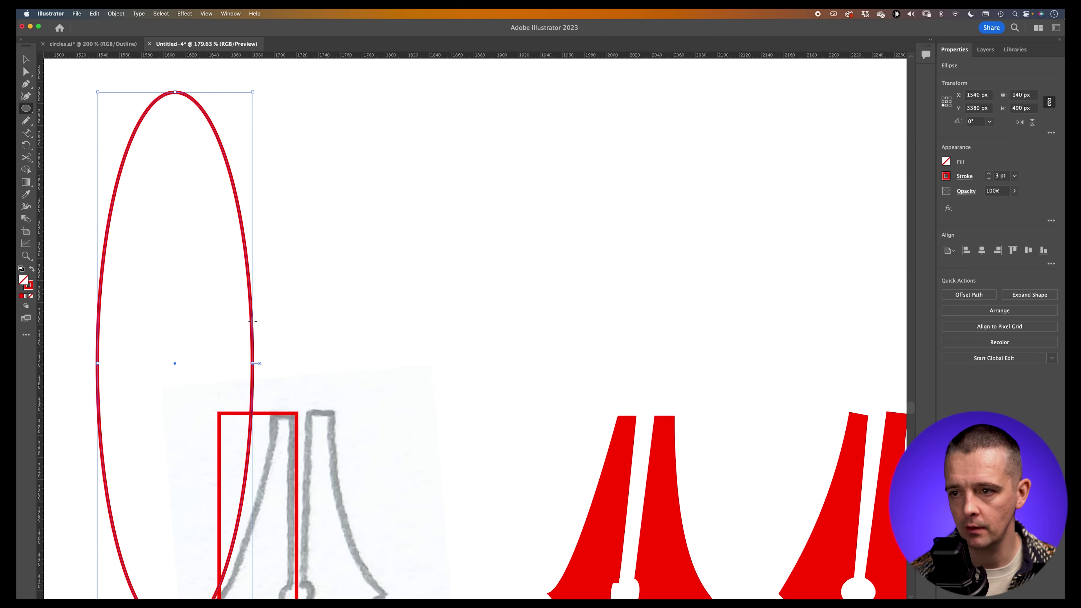
{"action": "left_click_drag", "start_coordinate": [252, 365], "coordinate": [273, 365]}
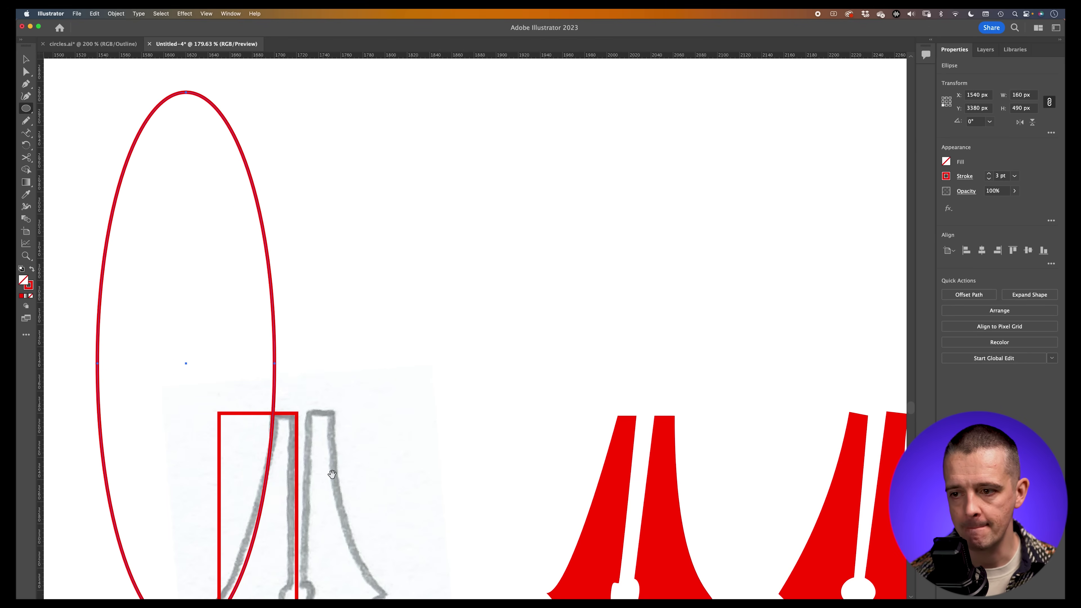
Swap the rectangle's and ellipse's red stroke to a fill and remove the ellipse regions with the Shape Builder tool
{"action": "left_click_drag", "start_coordinate": [315, 467], "coordinate": [335, 260]}
{"action": "key", "text": "v"}
{"action": "left_click", "coordinate": [301, 206]}
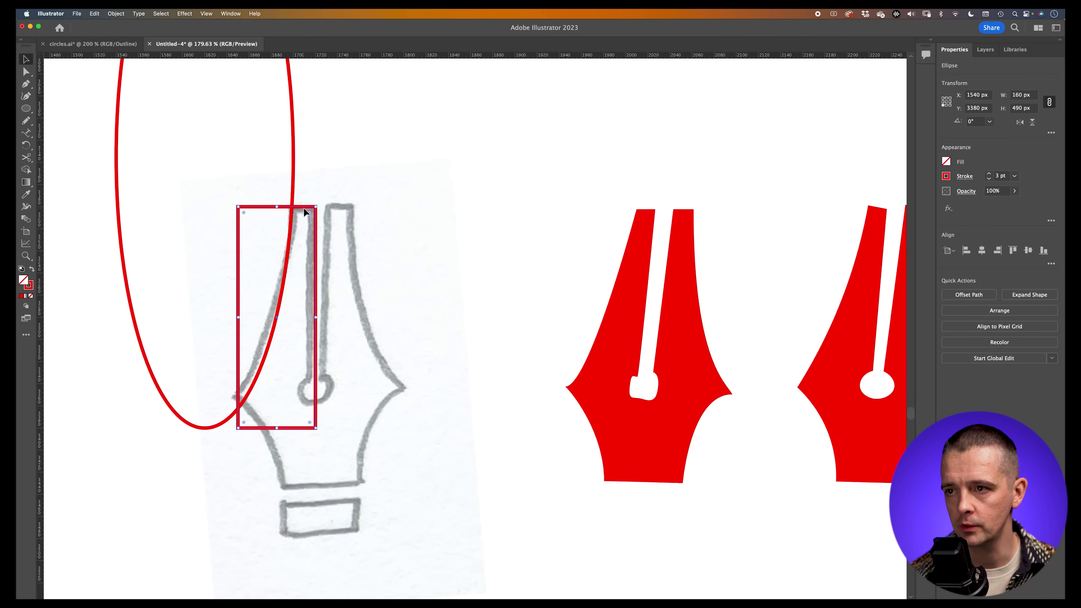
{"action": "left_click", "coordinate": [298, 205], "text": "shift"}
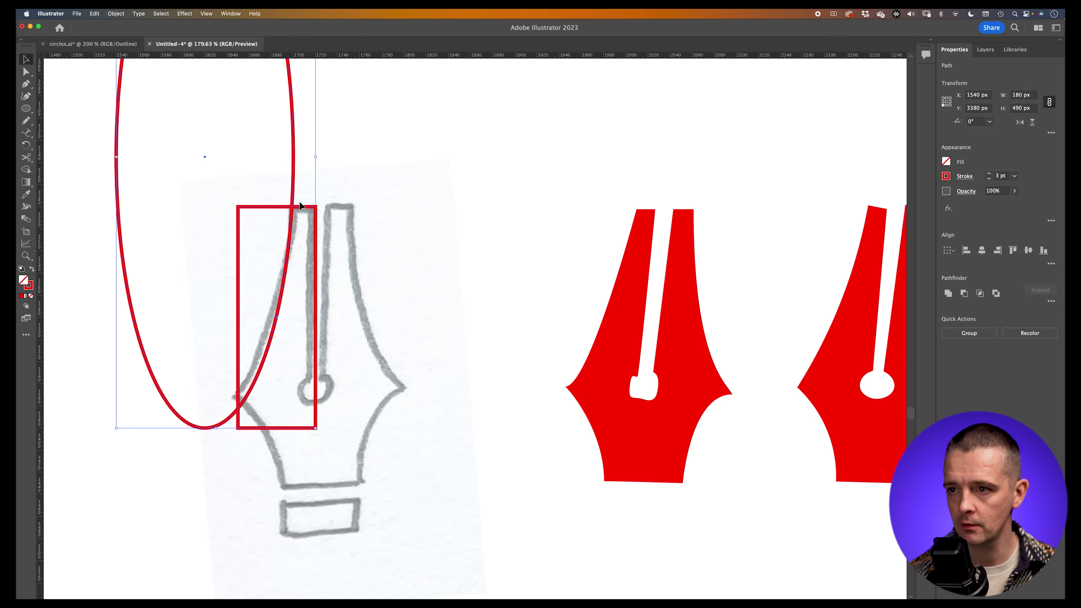
{"action": "key", "text": "shift+x"}
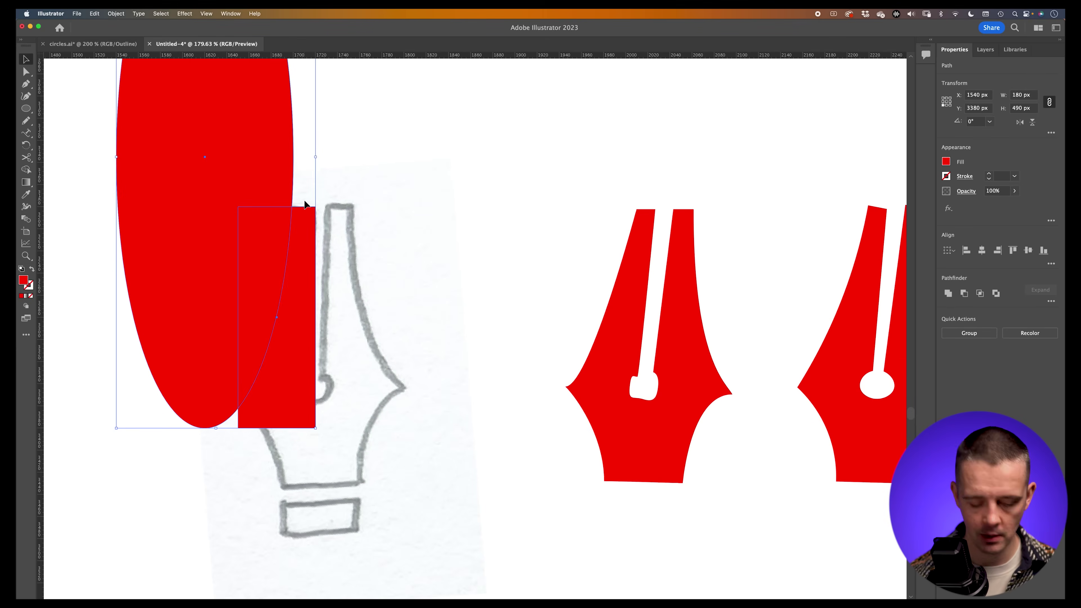
{"action": "key", "text": "shift+m"}
{"action": "left_click_drag", "start_coordinate": [282, 242], "coordinate": [194, 219]}
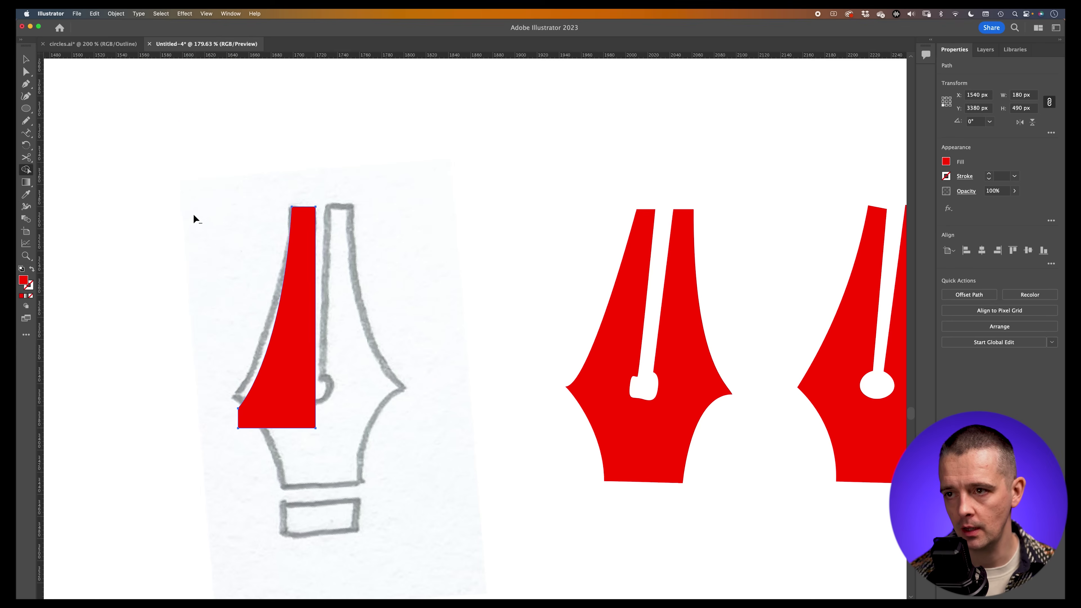
Delete the curved red test shape from the sketch
{"action": "key", "text": "v"}
{"action": "left_click", "coordinate": [282, 451]}
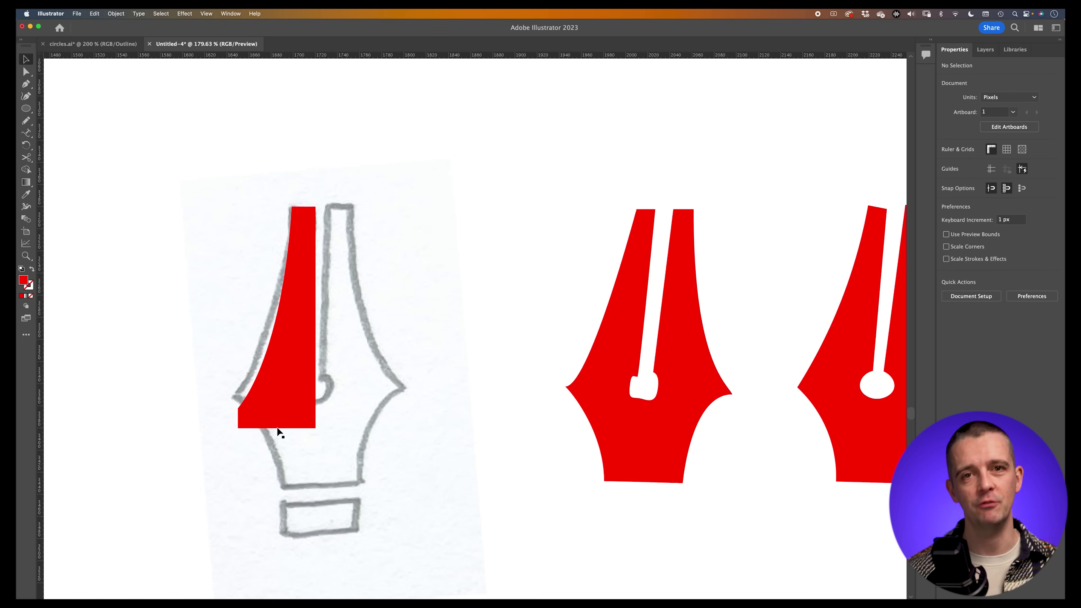
{"action": "left_click", "coordinate": [267, 351]}
{"action": "key", "text": "Delete"}
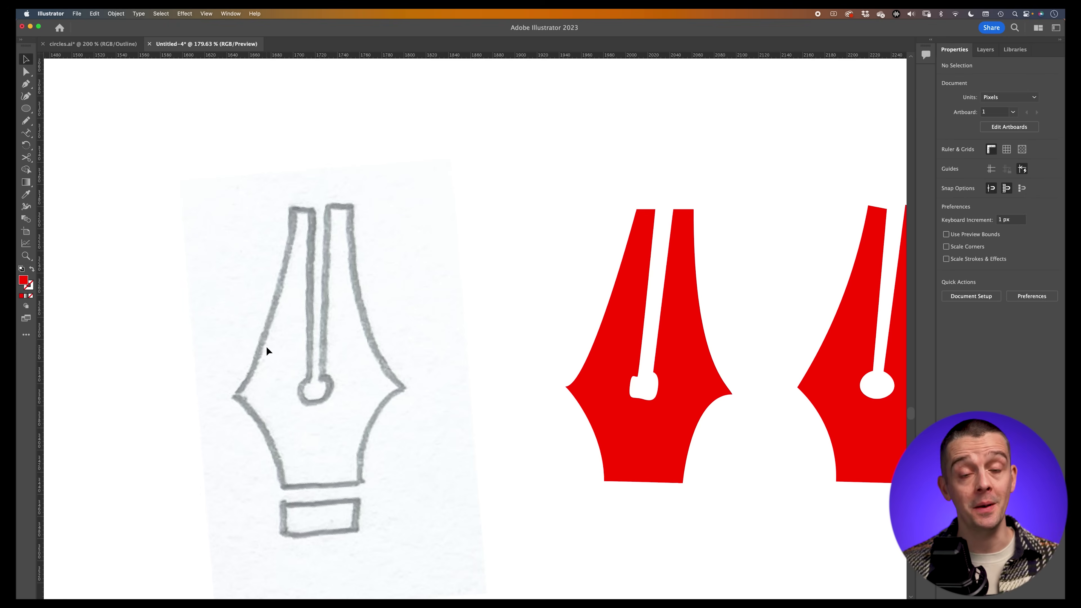
Duplicate the finished nib and its collar to the right, at X 3040 px
{"action": "scroll", "coordinate": [513, 349], "scroll_direction": "right", "scroll_amount": 15}
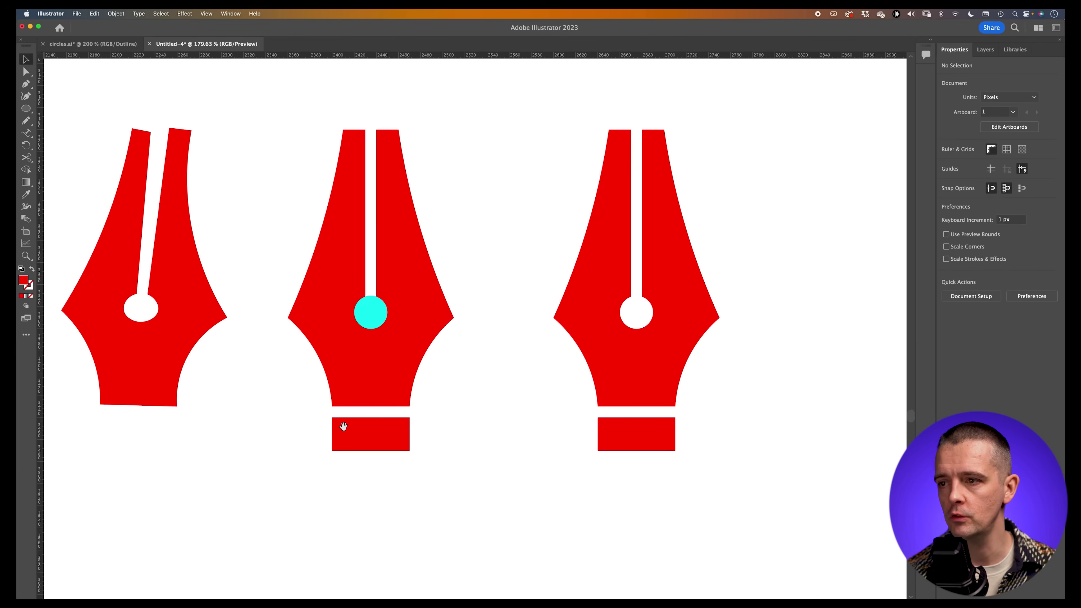
{"action": "scroll", "coordinate": [592, 420], "scroll_direction": "right", "scroll_amount": 2}
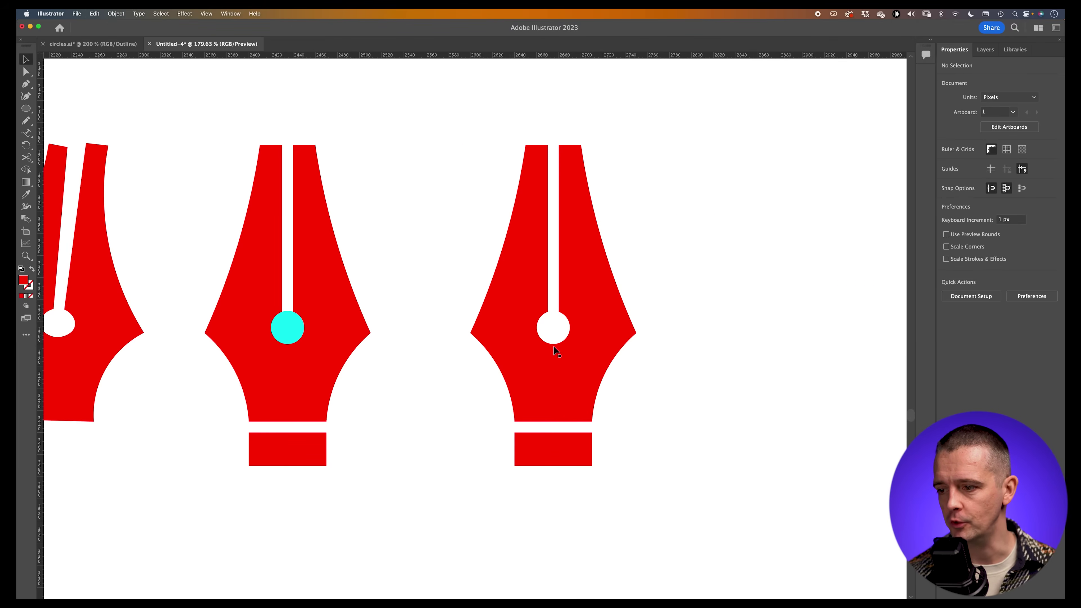
{"action": "scroll", "coordinate": [507, 333], "scroll_direction": "right", "scroll_amount": 6}
{"action": "scroll", "coordinate": [460, 307], "scroll_direction": "down", "scroll_amount": 5}
{"action": "scroll", "coordinate": [357, 419], "scroll_direction": "right", "scroll_amount": 3}
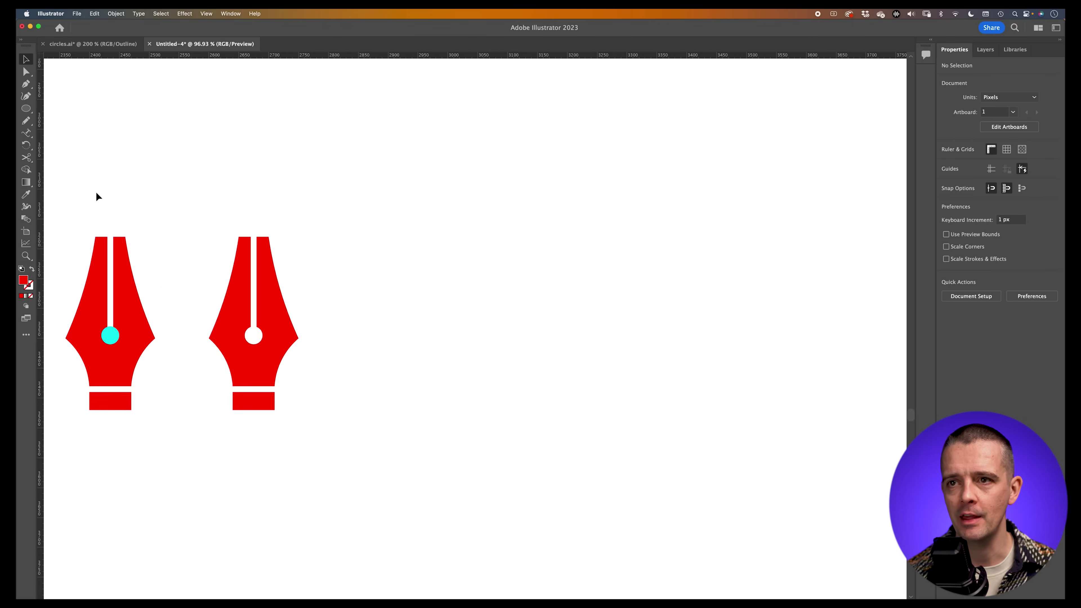
{"action": "left_click_drag", "start_coordinate": [201, 279], "coordinate": [201, 279]}
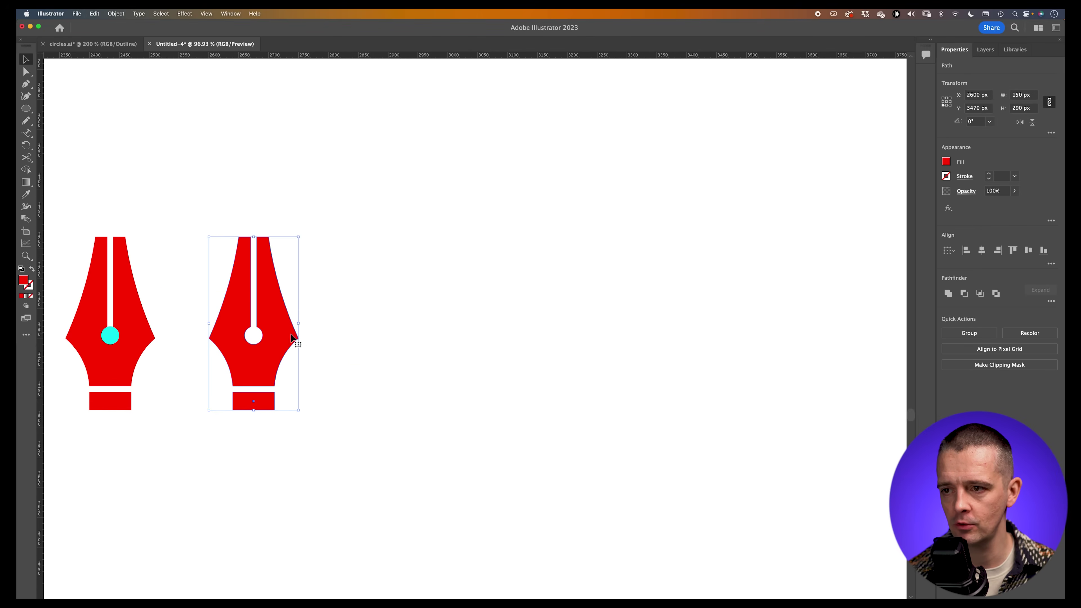
{"action": "left_click_drag", "start_coordinate": [279, 334], "coordinate": [546, 345]}
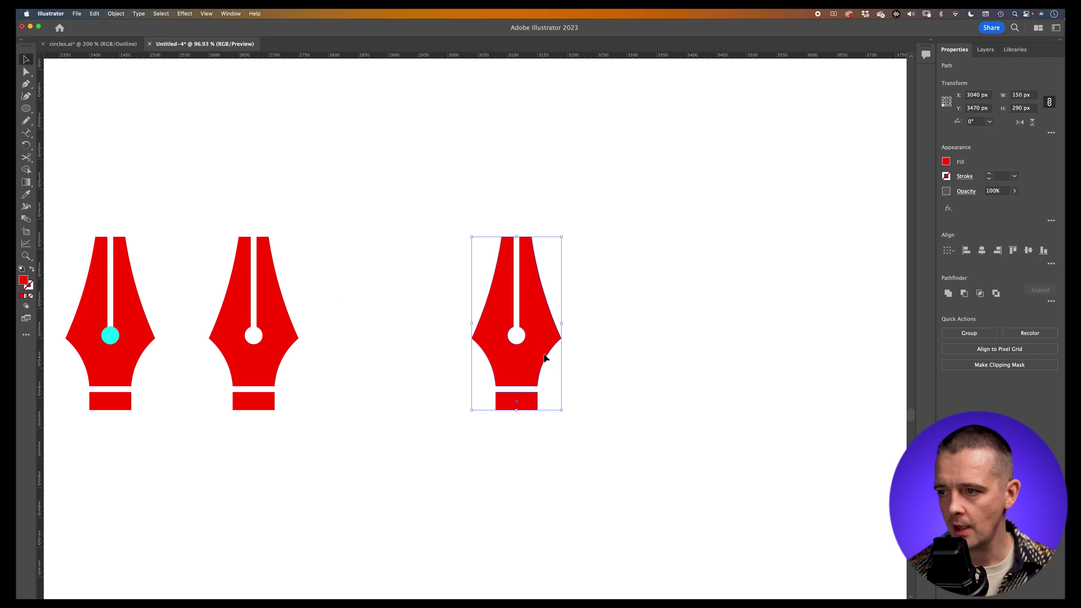
Rotate the duplicated nib so its tip points diagonally down to the left, and deselect it
{"action": "key", "text": "r"}
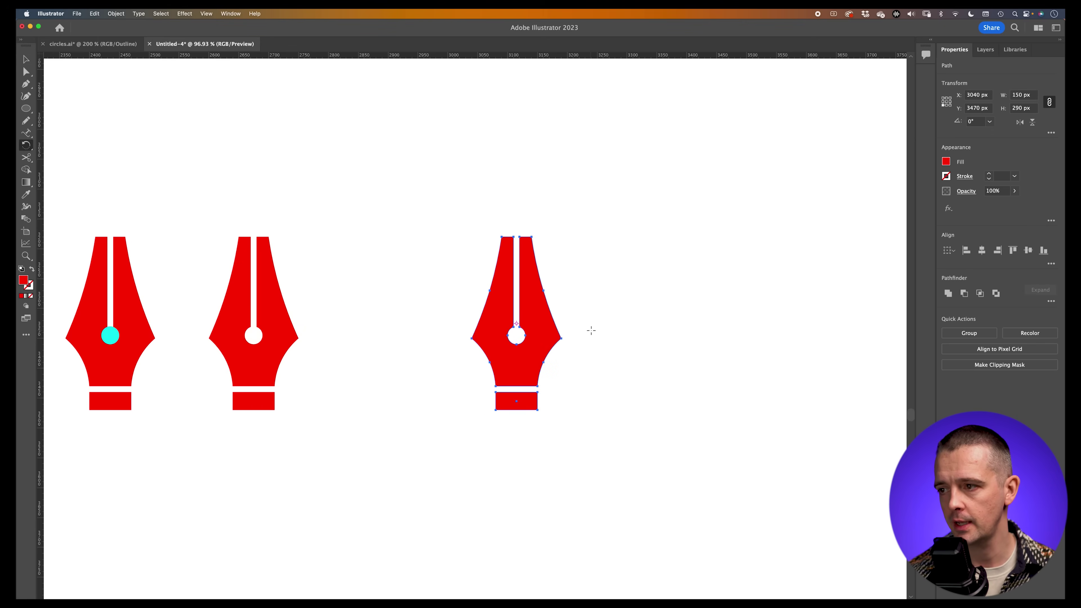
{"action": "left_click_drag", "start_coordinate": [592, 330], "coordinate": [475, 263]}
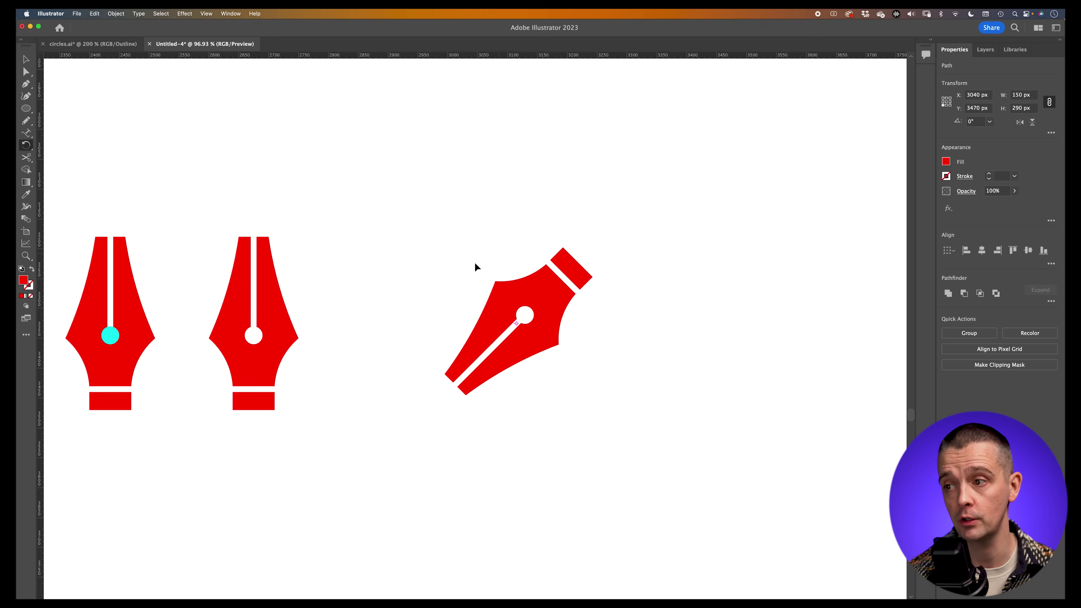
{"action": "key", "text": "super+shift+a"}
Compare the Pen tool and Add Anchor Point tool icons in the full tool list
{"action": "left_click", "coordinate": [26, 85]}
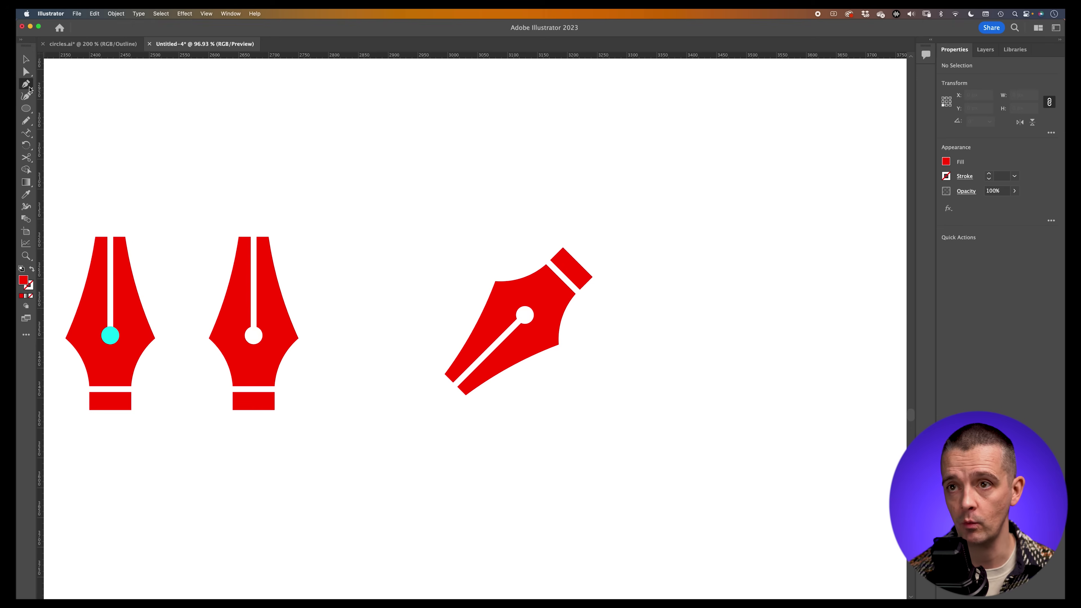
{"action": "left_click", "coordinate": [26, 335]}
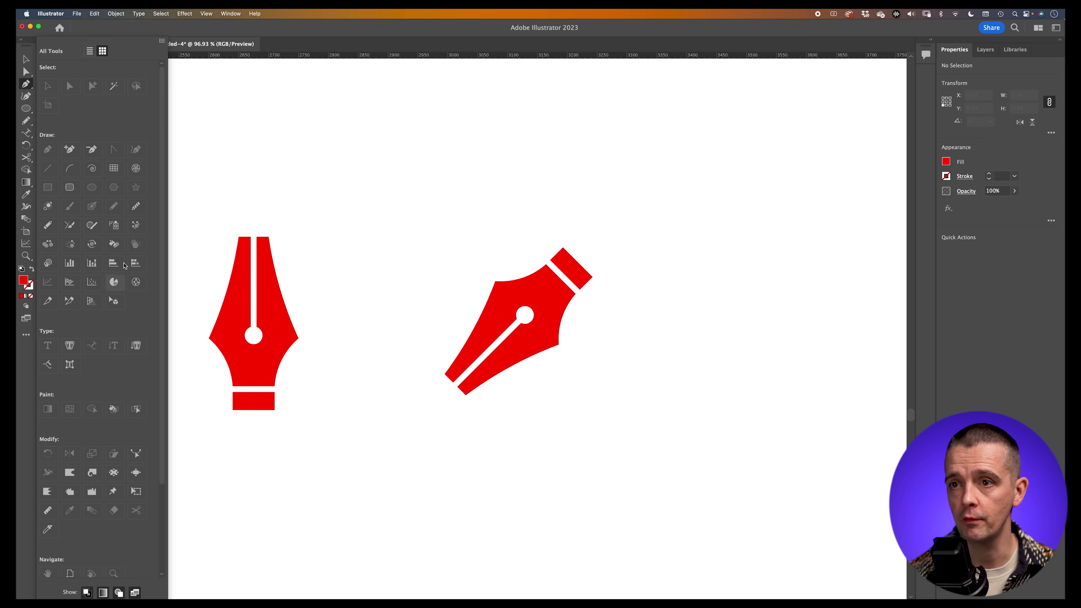
{"action": "left_click", "coordinate": [71, 151]}
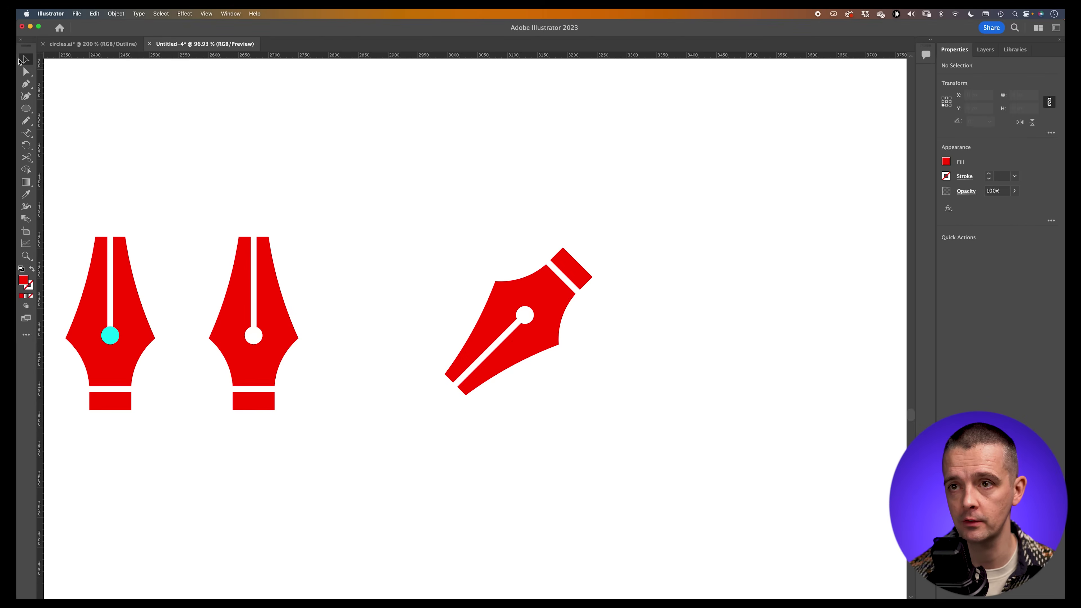
Show the grid and draw a vertical 20 × 100 px red rectangle above the rotated nib's tip, at X 3000 px, Y 3240 px
{"action": "left_click", "coordinate": [28, 110]}
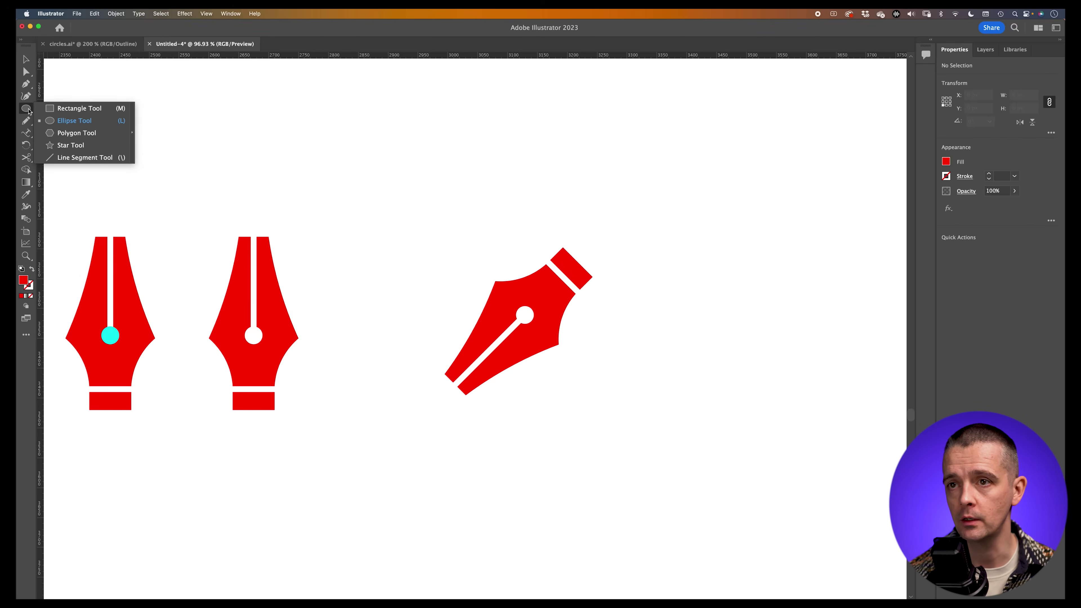
{"action": "left_click", "coordinate": [70, 109]}
{"action": "key", "text": "super+apostrophe"}
{"action": "scroll", "coordinate": [432, 264], "scroll_direction": "up", "scroll_amount": 5}
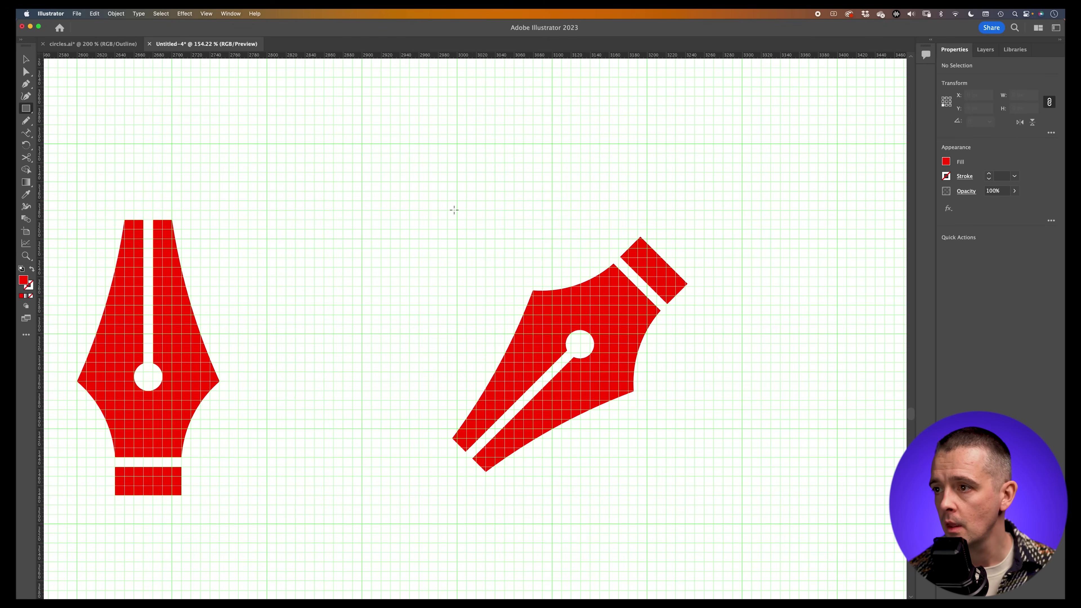
{"action": "left_click_drag", "start_coordinate": [457, 182], "coordinate": [480, 276]}
{"action": "key", "text": "v"}
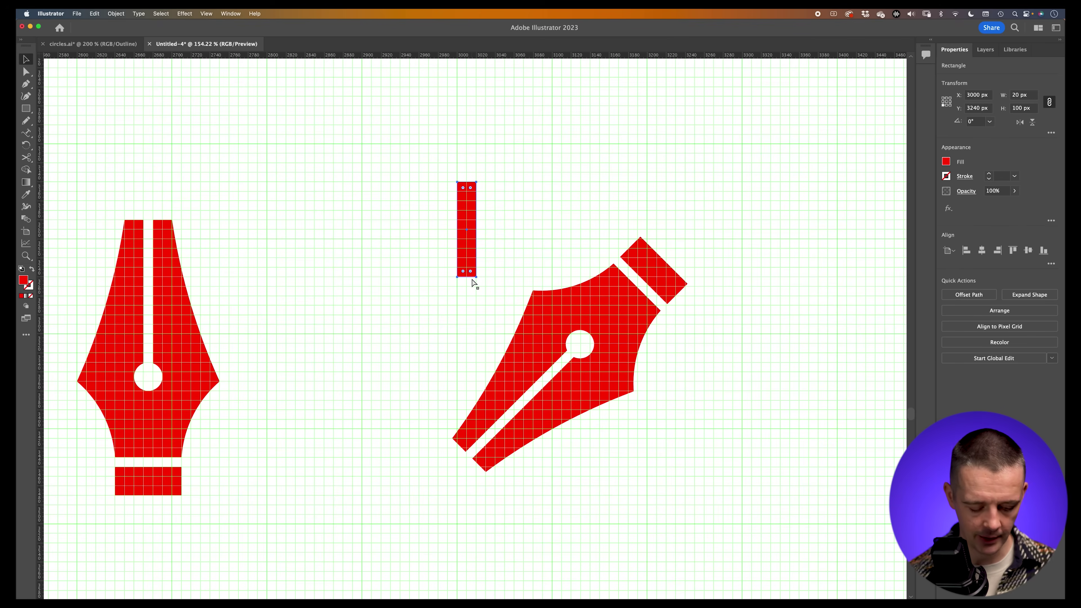
Paste a copy of the vertical bar in front of the original and fill it dark maroon
{"action": "left_click", "coordinate": [95, 13]}
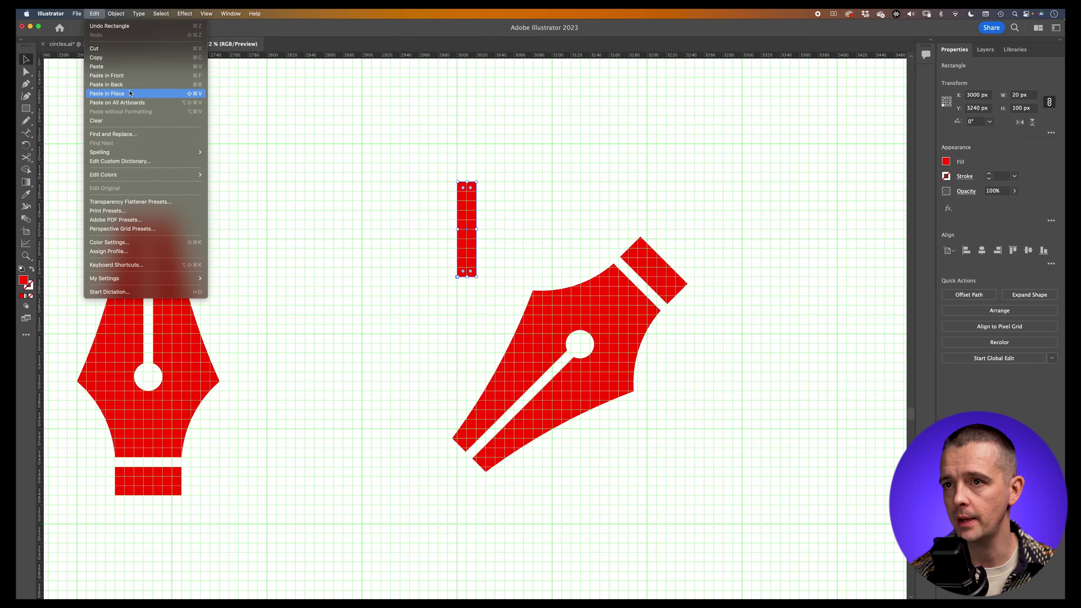
{"action": "left_click", "coordinate": [133, 79]}
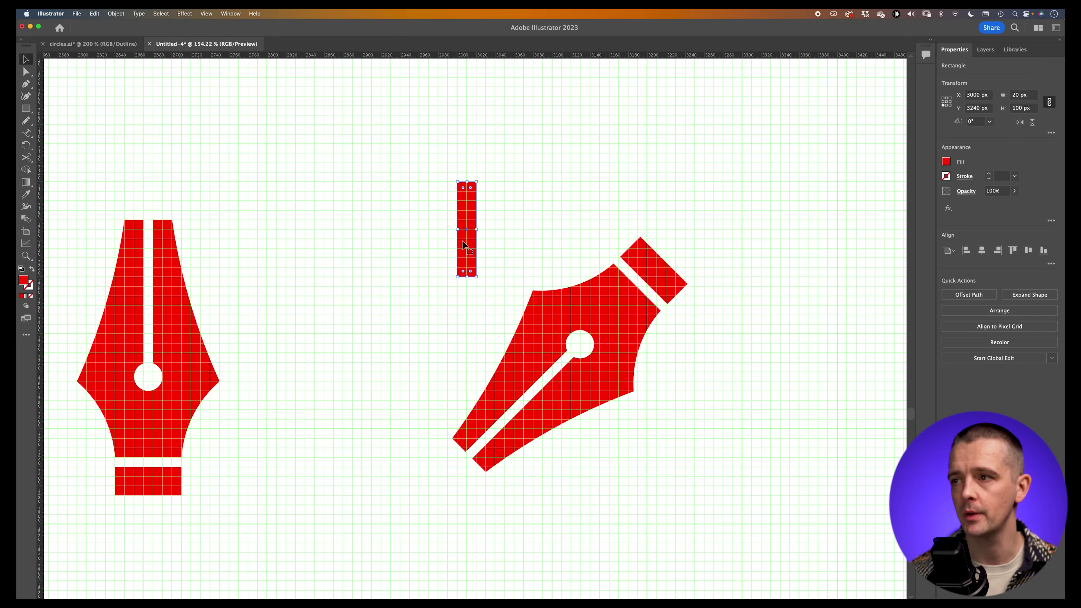
{"action": "double_click", "coordinate": [21, 281]}
{"action": "left_click_drag", "start_coordinate": [755, 315], "coordinate": [750, 331]}
{"action": "key", "text": "Return"}
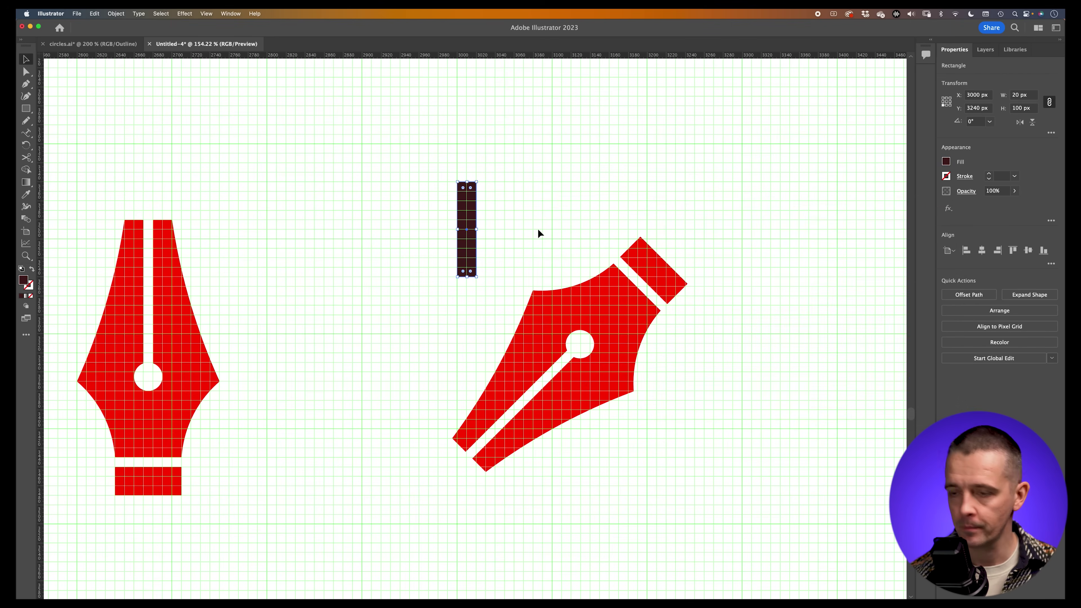
Rotate the dark copy to horizontal at 270° so the two bars form a plus sign
{"action": "key", "text": "r"}
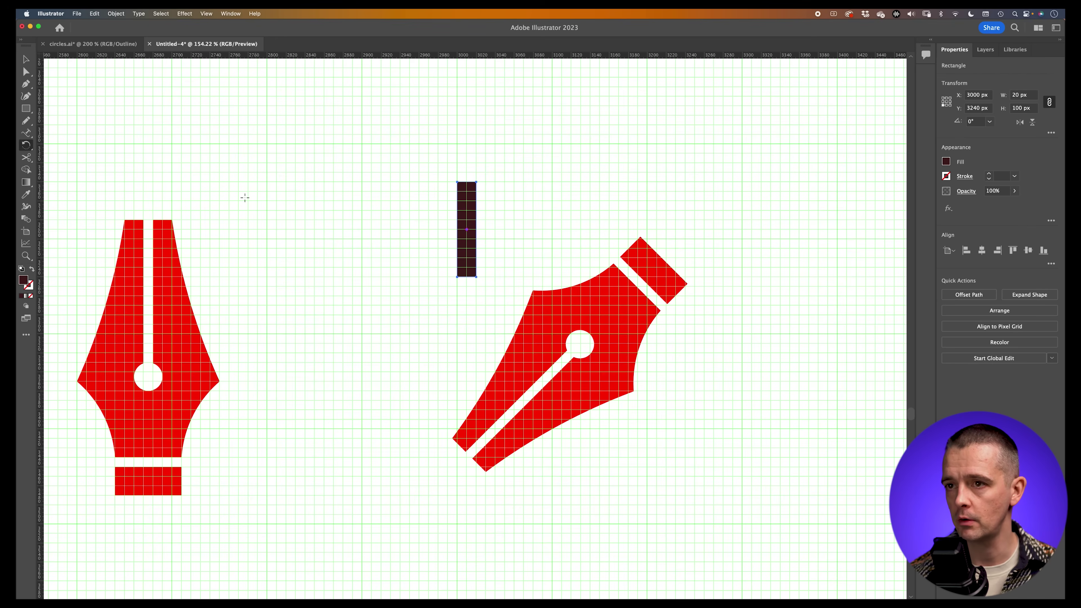
{"action": "left_click_drag", "start_coordinate": [486, 193], "coordinate": [492, 246]}
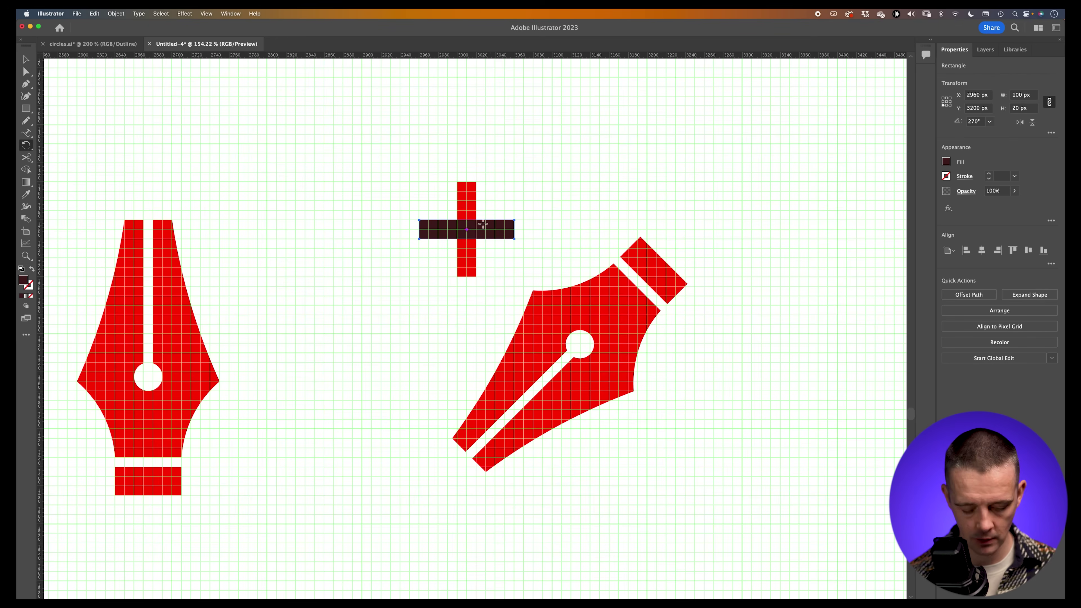
Hide the grid and unite the two crossing bars into a single plus shape, viewing the artwork as outlines
{"action": "key", "text": "v"}
{"action": "left_click", "coordinate": [514, 209]}
{"action": "key", "text": "super+apostrophe"}
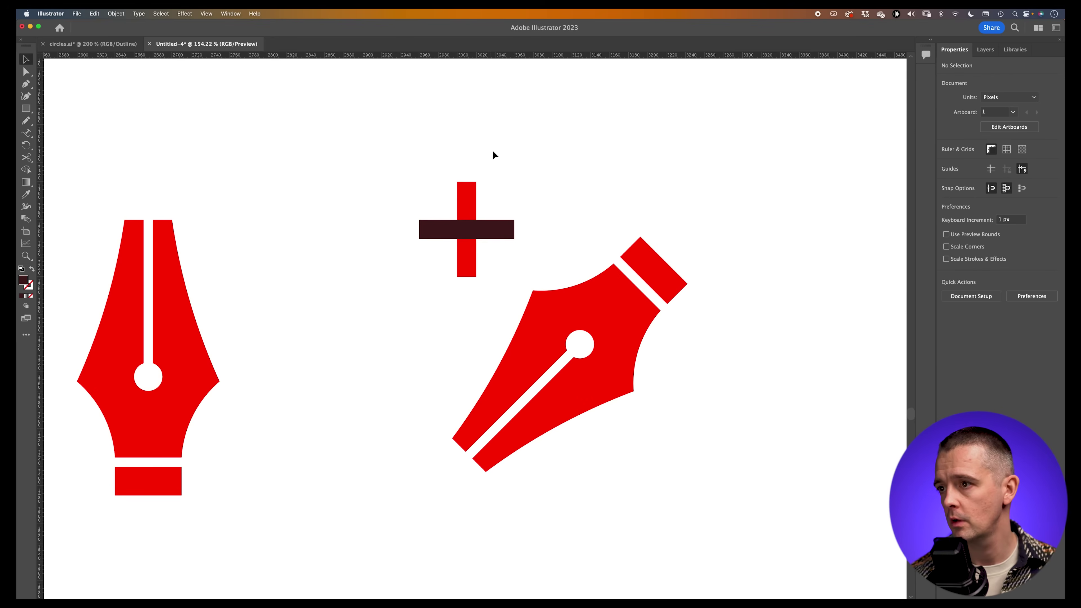
{"action": "left_click_drag", "start_coordinate": [511, 219], "coordinate": [432, 292]}
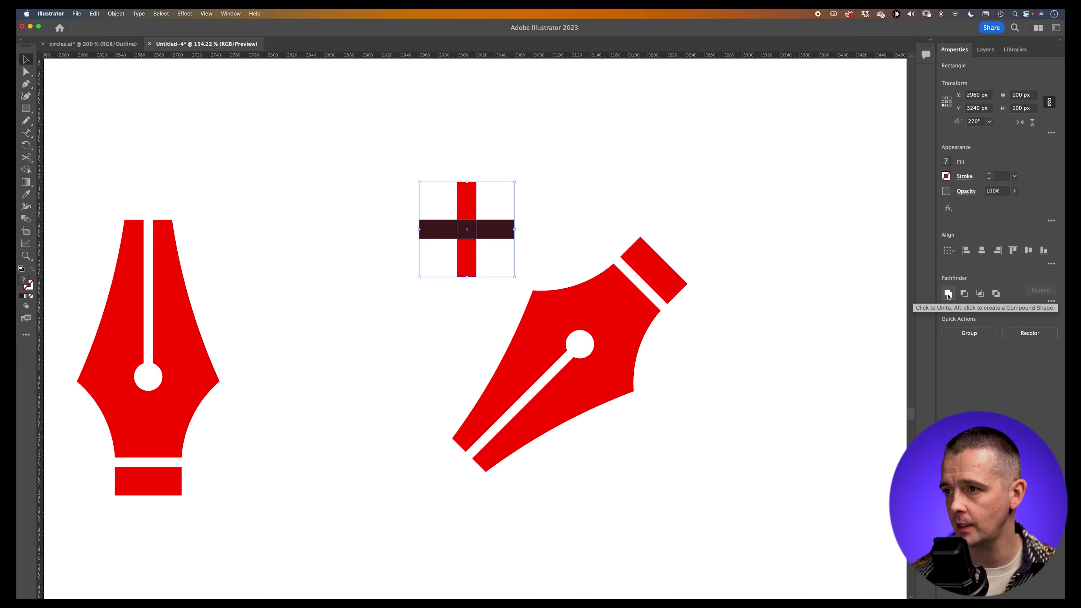
{"action": "key", "text": "super+y"}
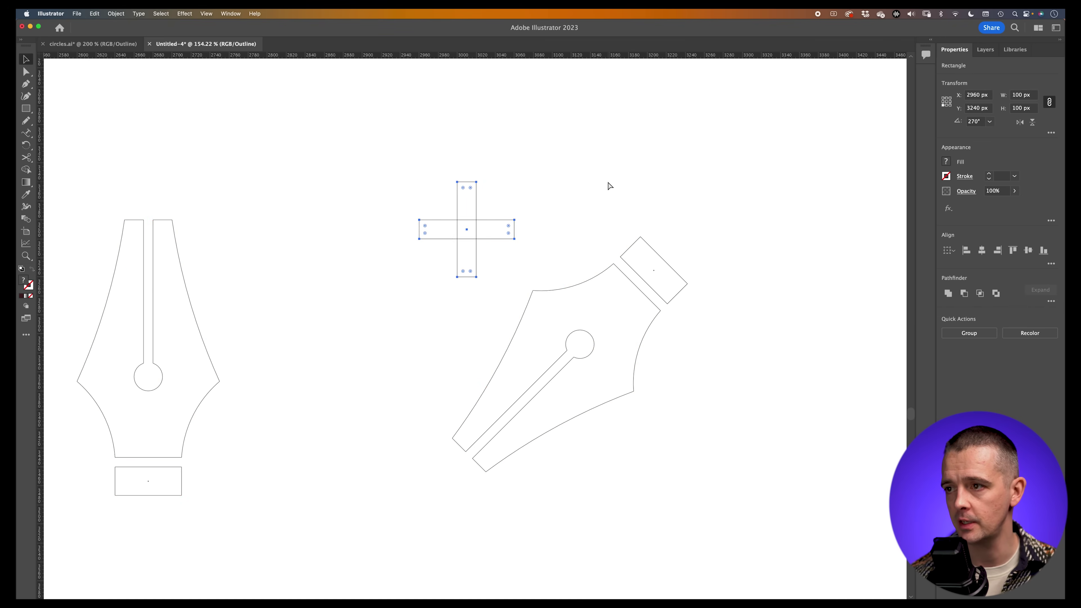
{"action": "left_click", "coordinate": [948, 293]}
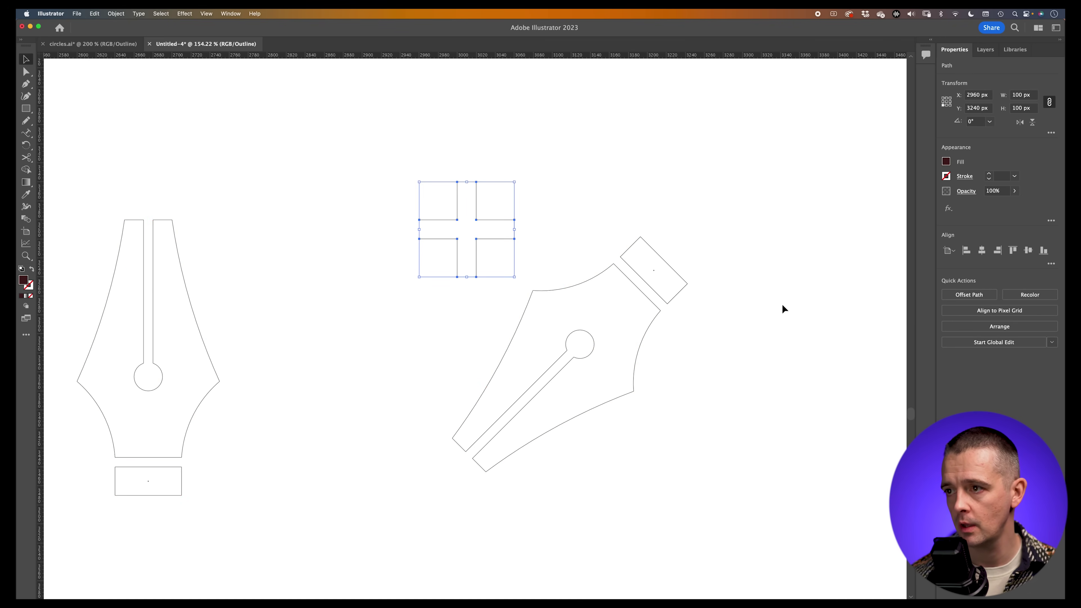
{"action": "key", "text": "super+t"}
{"action": "left_click", "coordinate": [532, 211]}
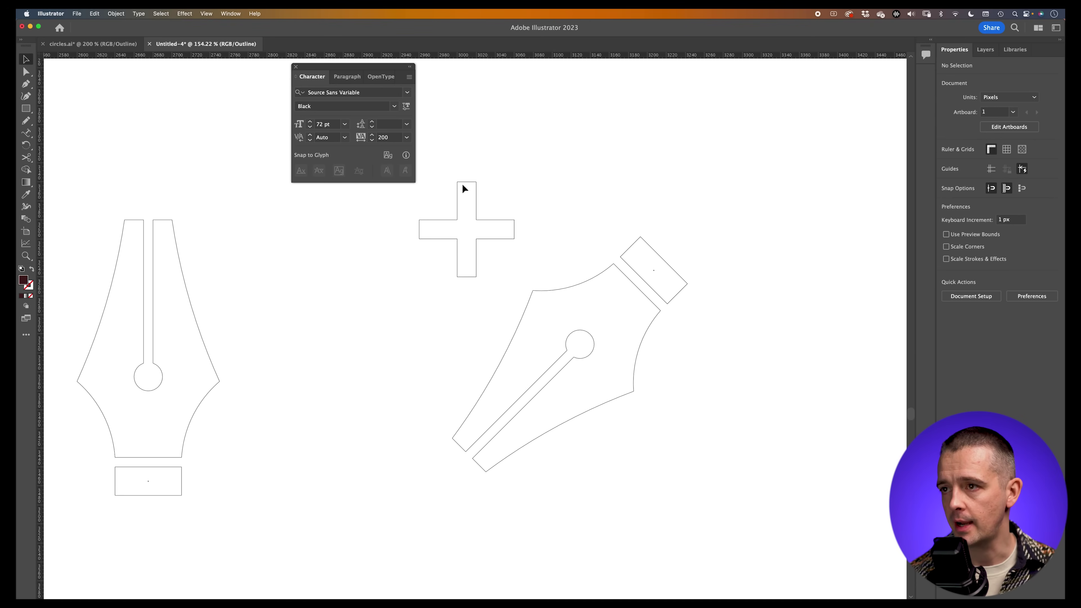
{"action": "left_click", "coordinate": [295, 67]}
Move the plus sign closer to the rotated nib, to X 2980 px, Y 3270 px, and return to the filled preview
{"action": "left_click", "coordinate": [456, 258]}
{"action": "left_click_drag", "start_coordinate": [492, 220], "coordinate": [514, 248]}
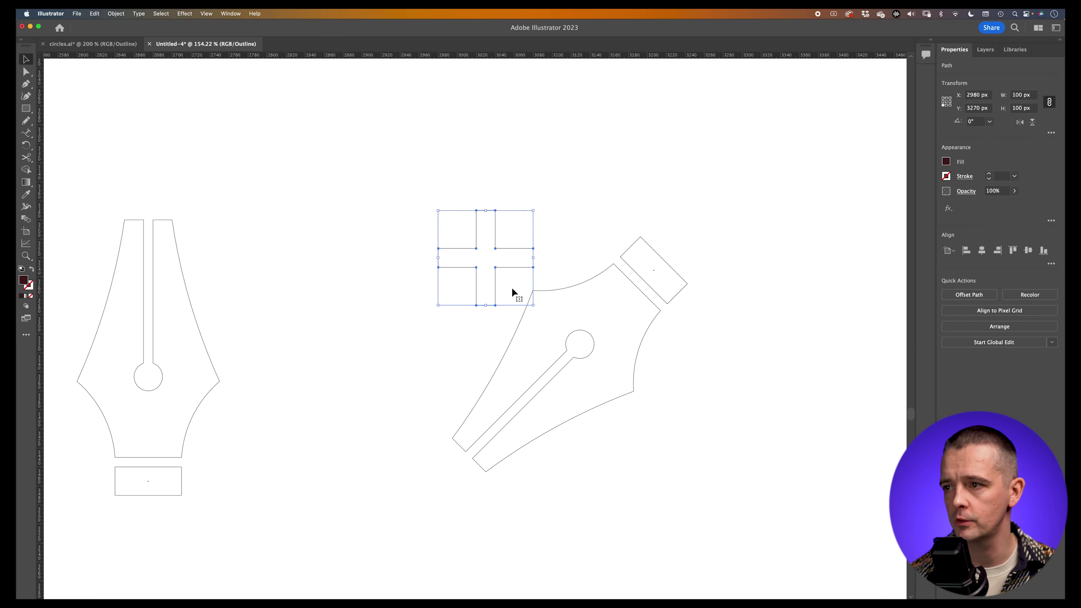
{"action": "left_click", "coordinate": [616, 290]}
{"action": "key", "text": "super+y"}
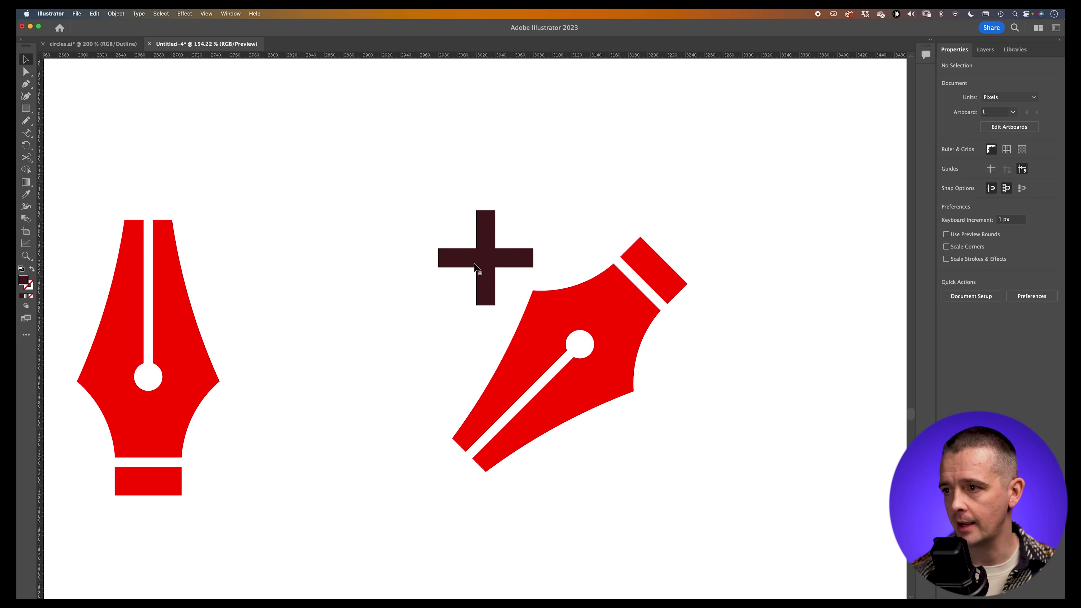
Fill the plus sign and all parts of the rotated nib with black
{"action": "key", "text": "super+0"}
{"action": "left_click_drag", "start_coordinate": [707, 198], "coordinate": [527, 337]}
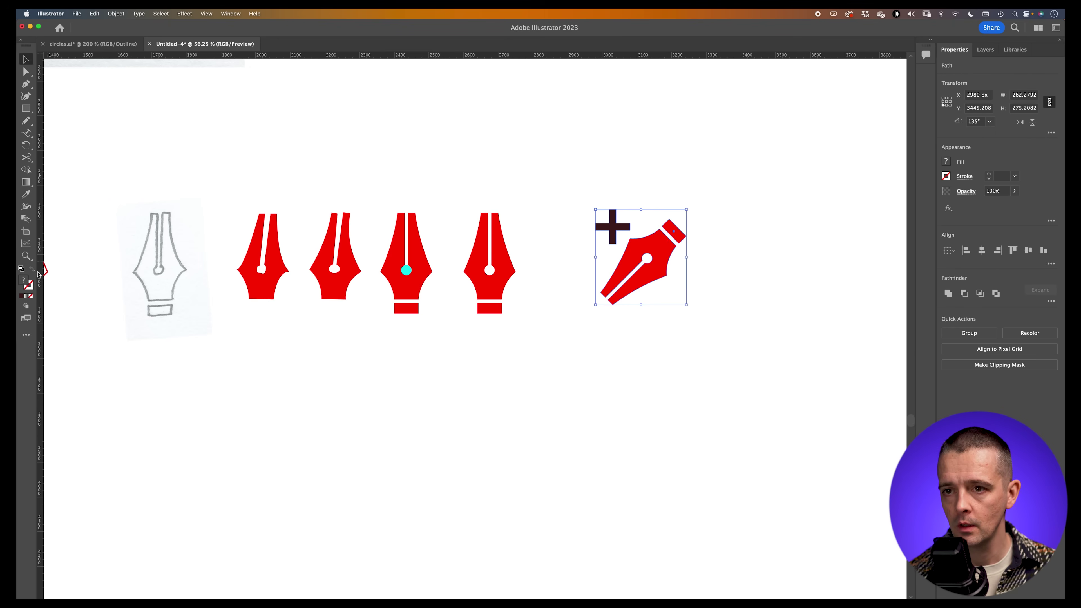
{"action": "left_click", "coordinate": [946, 163]}
{"action": "left_click", "coordinate": [855, 201]}
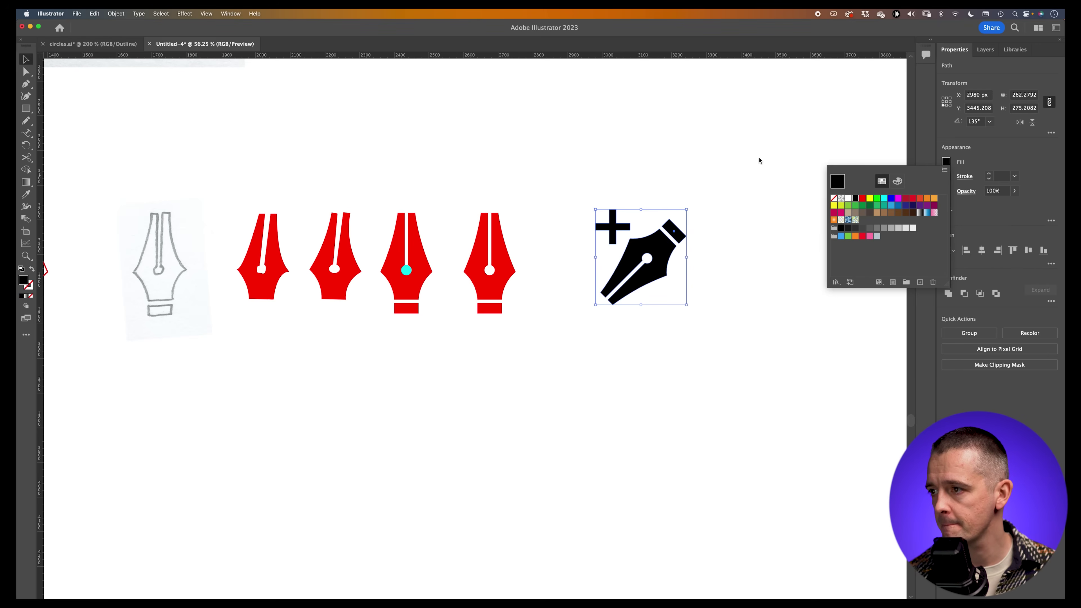
{"action": "left_click", "coordinate": [730, 274]}
Examine the black plus-and-nib icon up close and review the Pencil and Pie Graph tool sketches alongside the row of nib versions
{"action": "key", "text": "z"}
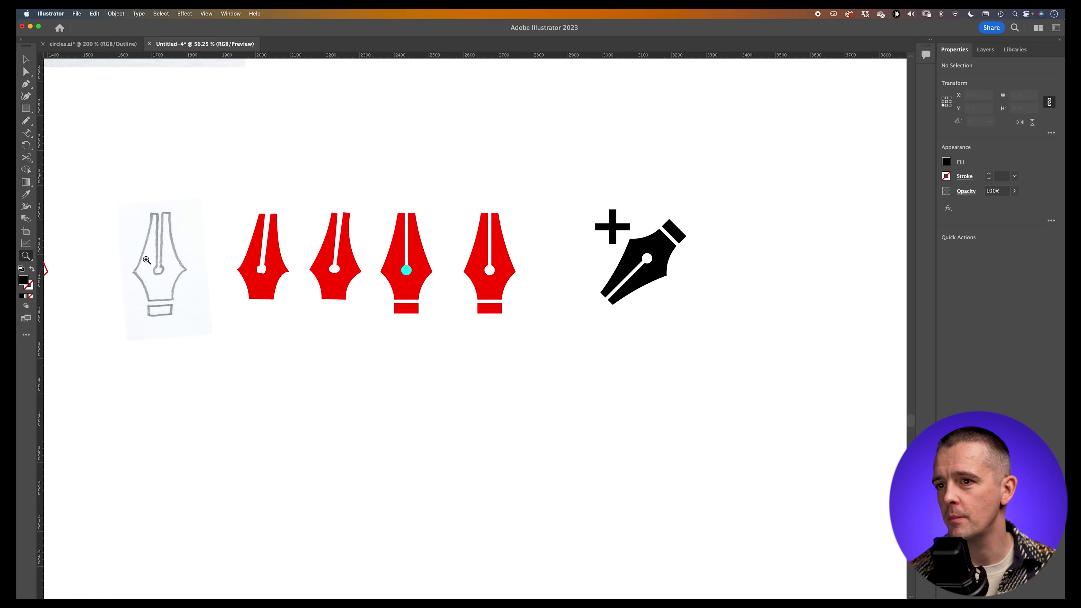
{"action": "left_click_drag", "start_coordinate": [727, 322], "coordinate": [784, 273]}
{"action": "scroll", "coordinate": [547, 382], "scroll_direction": "up", "scroll_amount": 3}
{"action": "key", "text": "v"}
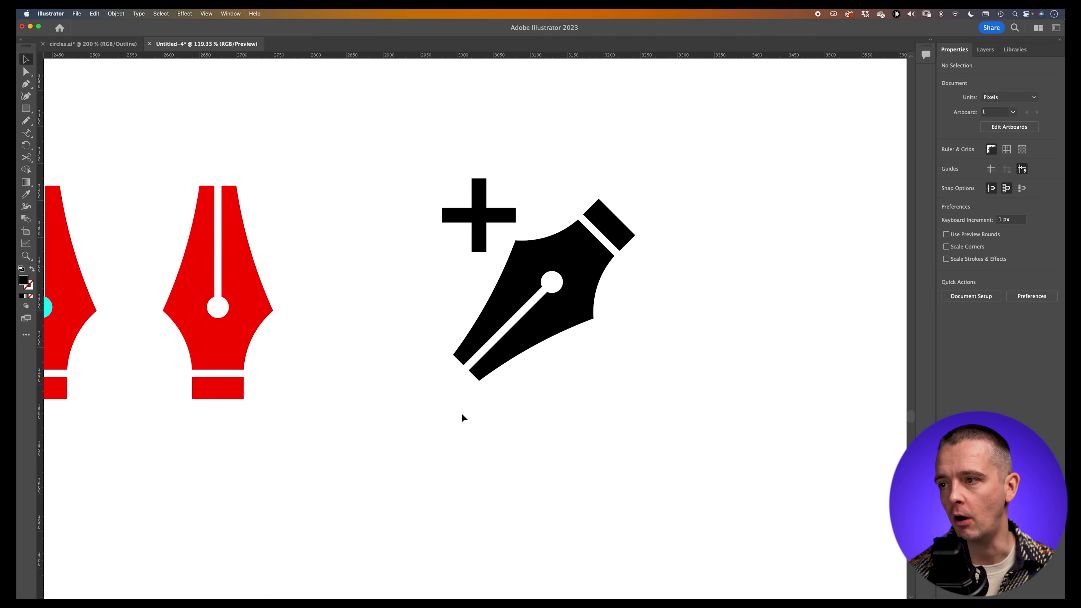
{"action": "scroll", "coordinate": [461, 418], "scroll_direction": "down", "scroll_amount": 6}
{"action": "mouse_move", "coordinate": [278, 228]}
{"action": "left_mouse_down"}
{"action": "mouse_move", "coordinate": [631, 447]}
{"action": "mouse_move", "coordinate": [597, 363]}
{"action": "left_mouse_up"}
{"action": "mouse_move", "coordinate": [385, 321]}
{"action": "left_mouse_down"}
{"action": "mouse_move", "coordinate": [459, 275]}
{"action": "mouse_move", "coordinate": [504, 277]}
{"action": "left_mouse_up"}
{"action": "left_click_drag", "start_coordinate": [702, 308], "coordinate": [746, 413]}
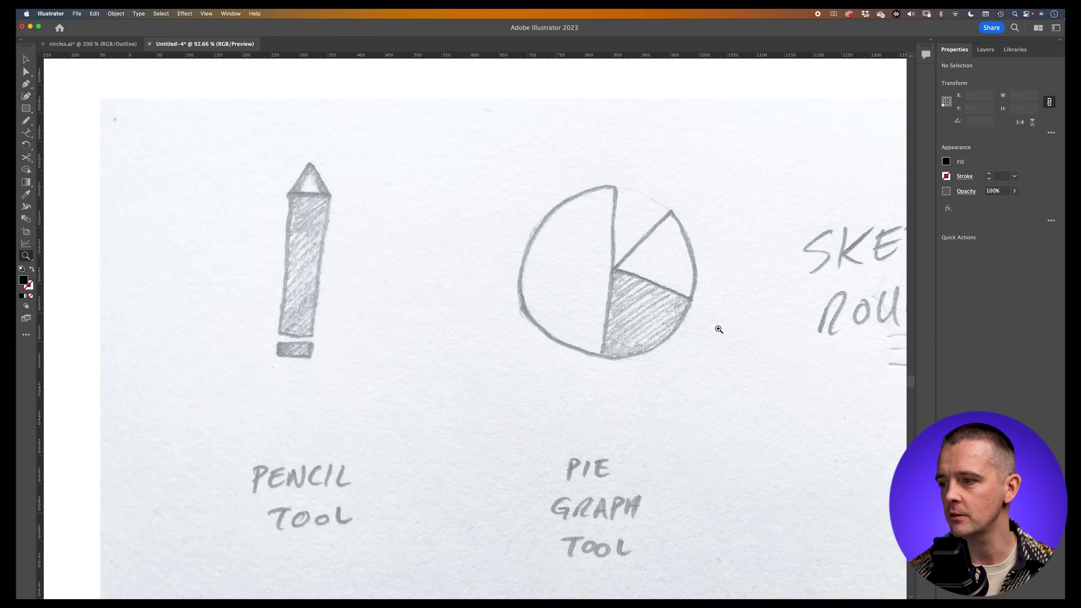
{"action": "key", "text": "v"}
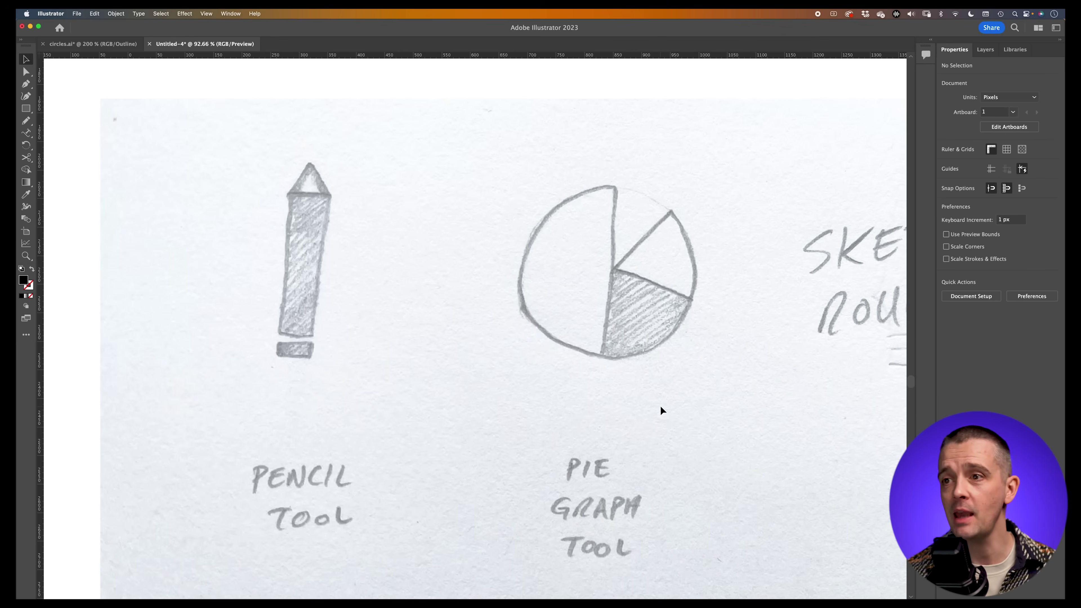
{"action": "key", "text": "super+minus"}
{"action": "key", "text": "super+minus"}
{"action": "key", "text": "super+minus"}
{"action": "scroll", "coordinate": [664, 406], "scroll_direction": "down", "scroll_amount": 5}
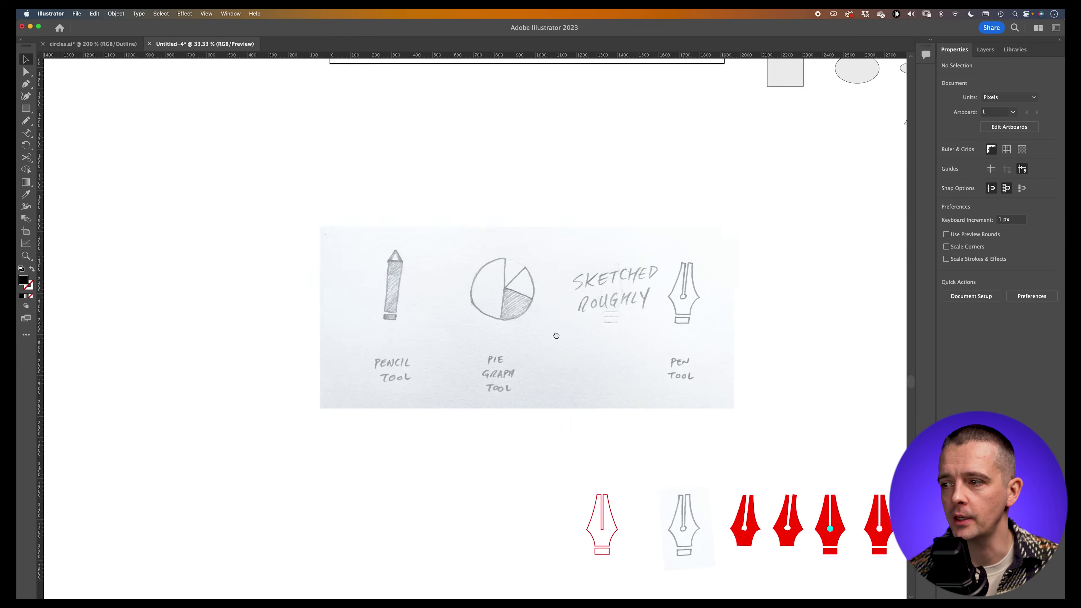
{"action": "scroll", "coordinate": [674, 404], "scroll_direction": "right", "scroll_amount": 6}
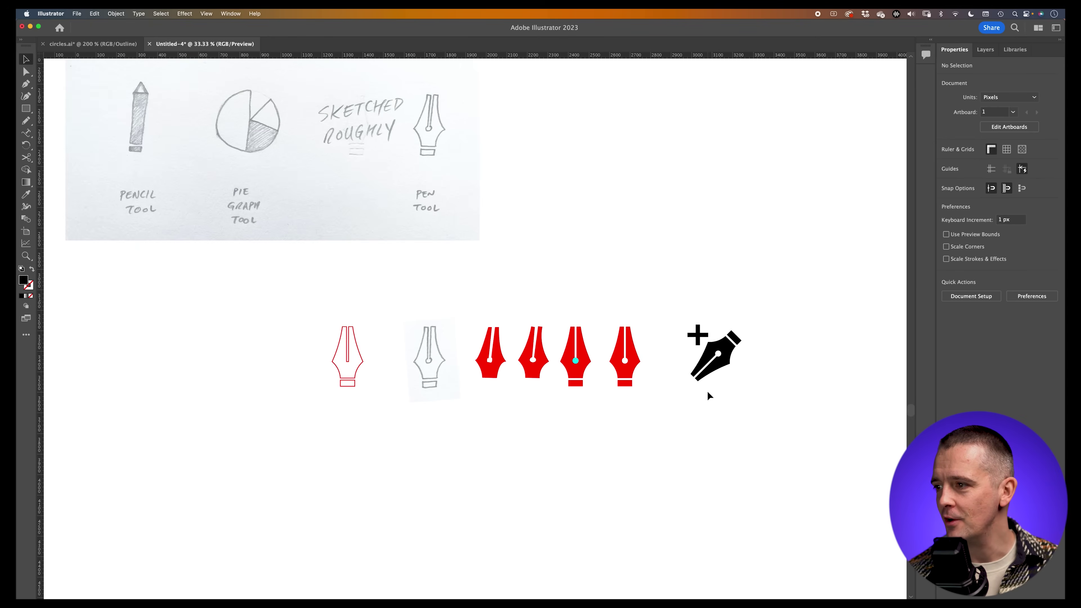